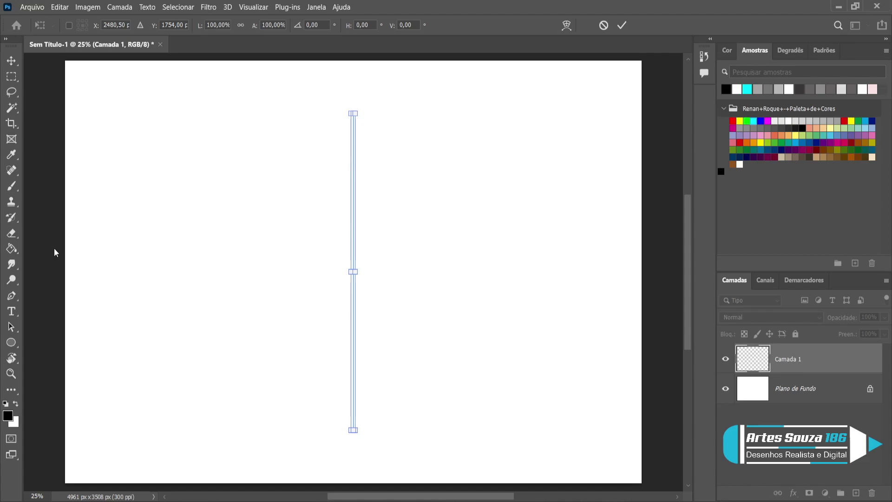
Confirm the vertical symmetry axis and sketch the mirrored nose and lips around it on Camada 1 with a 25 px brush
{"action": "left_click", "coordinate": [11, 186]}
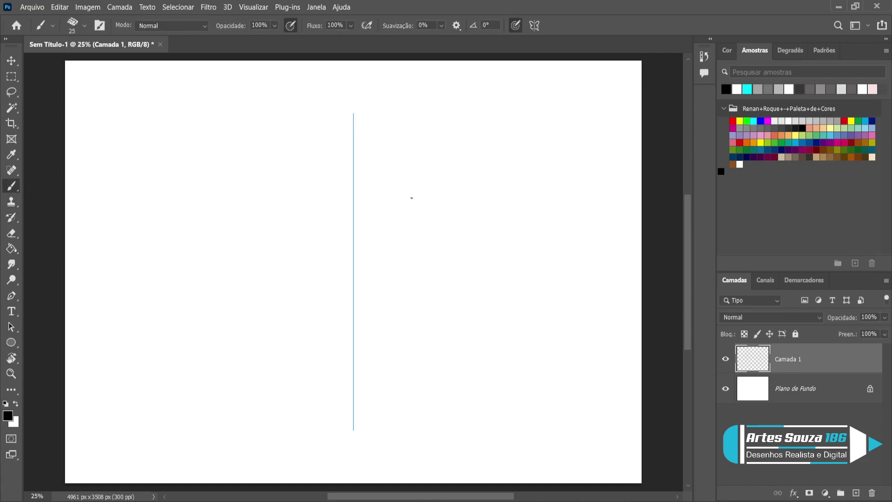
{"action": "left_click_drag", "start_coordinate": [393, 200], "coordinate": [403, 182]}
{"action": "key", "text": "ctrl+z"}
{"action": "left_click_drag", "start_coordinate": [342, 205], "coordinate": [347, 213]}
{"action": "left_click_drag", "start_coordinate": [335, 260], "coordinate": [341, 262]}
{"action": "left_click_drag", "start_coordinate": [342, 261], "coordinate": [351, 265]}
{"action": "left_click_drag", "start_coordinate": [347, 274], "coordinate": [359, 276]}
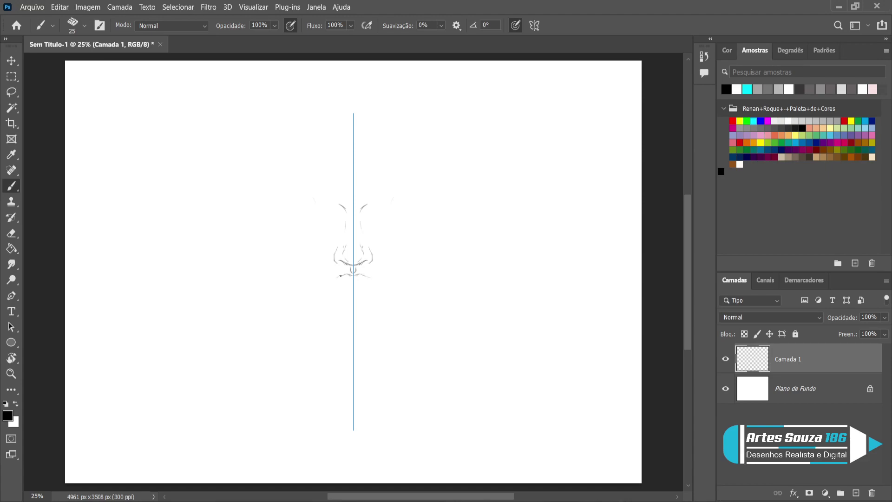
{"action": "mouse_move", "coordinate": [341, 279]}
{"action": "left_mouse_down"}
{"action": "mouse_move", "coordinate": [324, 279]}
{"action": "mouse_move", "coordinate": [352, 290]}
{"action": "left_mouse_up"}
{"action": "left_click_drag", "start_coordinate": [350, 298], "coordinate": [342, 300]}
Sketch the mirrored eyes and eyebrows, and outline the temples, cheeks and jaw down to the chin
{"action": "mouse_move", "coordinate": [299, 201]}
{"action": "left_mouse_down"}
{"action": "mouse_move", "coordinate": [292, 202]}
{"action": "mouse_move", "coordinate": [330, 212]}
{"action": "left_mouse_up"}
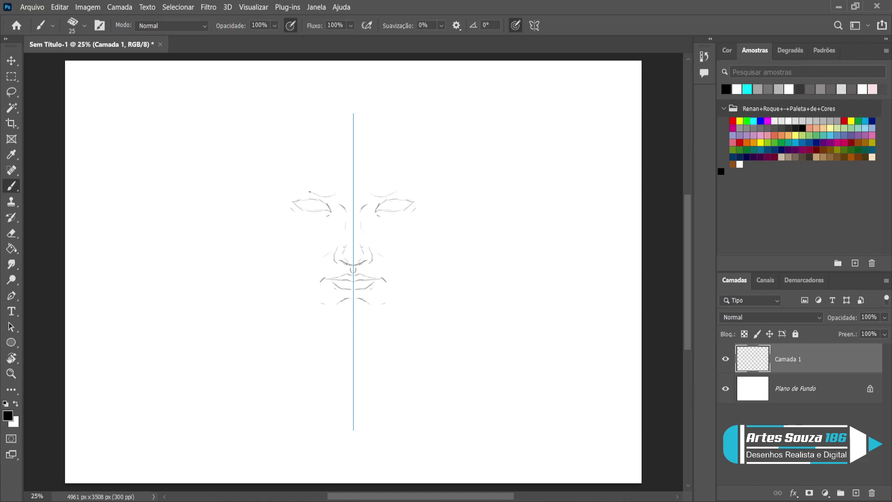
{"action": "mouse_move", "coordinate": [291, 187]}
{"action": "left_mouse_down"}
{"action": "mouse_move", "coordinate": [278, 189]}
{"action": "mouse_move", "coordinate": [289, 181]}
{"action": "mouse_move", "coordinate": [324, 188]}
{"action": "left_mouse_up"}
{"action": "left_click_drag", "start_coordinate": [285, 170], "coordinate": [281, 176]}
{"action": "mouse_move", "coordinate": [269, 199]}
{"action": "left_mouse_down"}
{"action": "mouse_move", "coordinate": [275, 243]}
{"action": "mouse_move", "coordinate": [289, 244]}
{"action": "mouse_move", "coordinate": [279, 242]}
{"action": "mouse_move", "coordinate": [297, 260]}
{"action": "mouse_move", "coordinate": [283, 255]}
{"action": "mouse_move", "coordinate": [287, 289]}
{"action": "left_mouse_up"}
{"action": "mouse_move", "coordinate": [282, 258]}
{"action": "left_mouse_down"}
{"action": "mouse_move", "coordinate": [287, 287]}
{"action": "mouse_move", "coordinate": [353, 335]}
{"action": "left_mouse_up"}
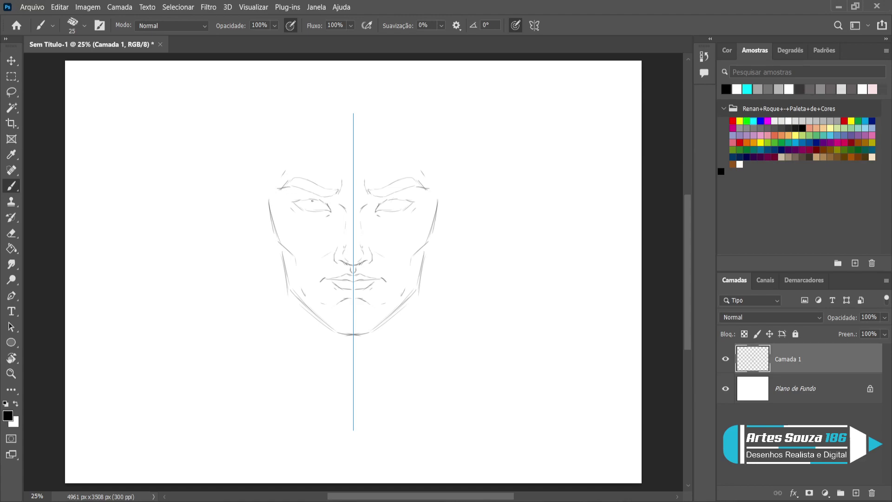
Darken the upper eyelid lines and draw the mirrored ears with their inner folds
{"action": "left_click_drag", "start_coordinate": [296, 201], "coordinate": [327, 201]}
{"action": "mouse_move", "coordinate": [253, 179]}
{"action": "left_mouse_down"}
{"action": "mouse_move", "coordinate": [244, 178]}
{"action": "mouse_move", "coordinate": [238, 199]}
{"action": "mouse_move", "coordinate": [265, 236]}
{"action": "left_mouse_up"}
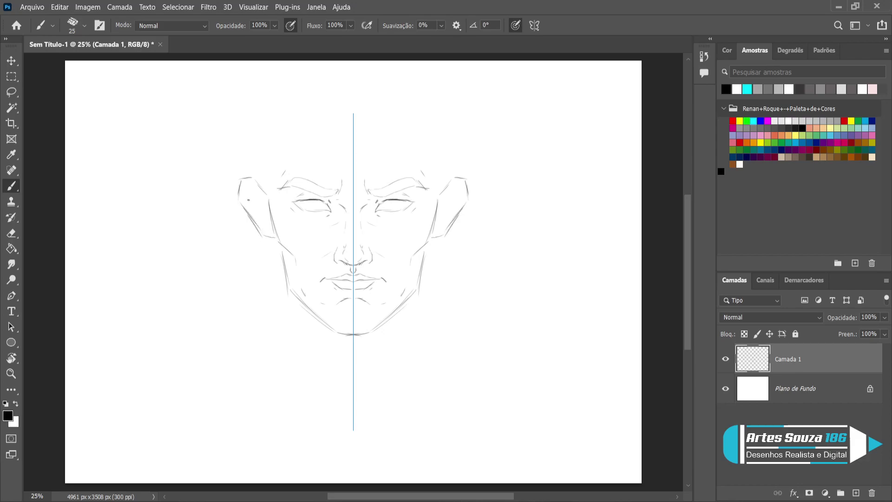
{"action": "mouse_move", "coordinate": [248, 185]}
{"action": "left_mouse_down"}
{"action": "mouse_move", "coordinate": [271, 227]}
{"action": "mouse_move", "coordinate": [250, 193]}
{"action": "left_mouse_up"}
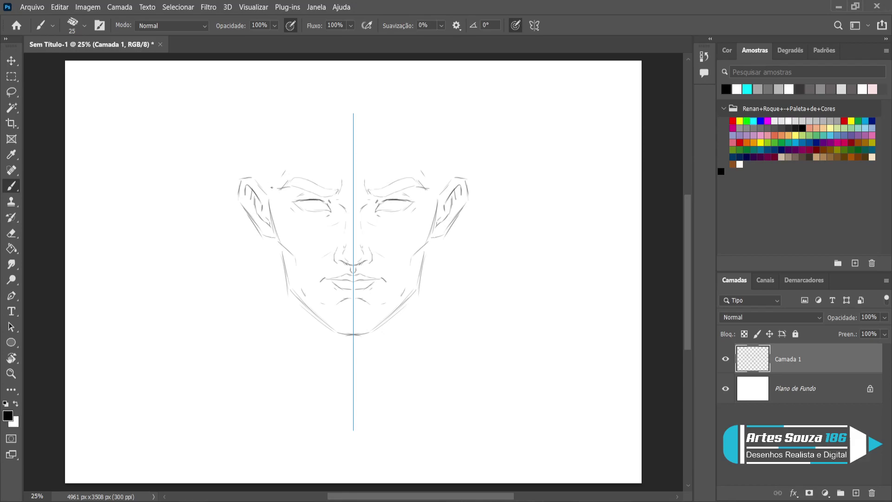
Draw the hairline with its central peak over the forehead and the outer side contours of the hair
{"action": "mouse_move", "coordinate": [274, 184]}
{"action": "left_mouse_down"}
{"action": "mouse_move", "coordinate": [270, 207]}
{"action": "mouse_move", "coordinate": [269, 173]}
{"action": "mouse_move", "coordinate": [281, 156]}
{"action": "mouse_move", "coordinate": [274, 118]}
{"action": "mouse_move", "coordinate": [287, 97]}
{"action": "mouse_move", "coordinate": [321, 93]}
{"action": "mouse_move", "coordinate": [349, 112]}
{"action": "left_mouse_up"}
{"action": "left_click_drag", "start_coordinate": [291, 111], "coordinate": [291, 133]}
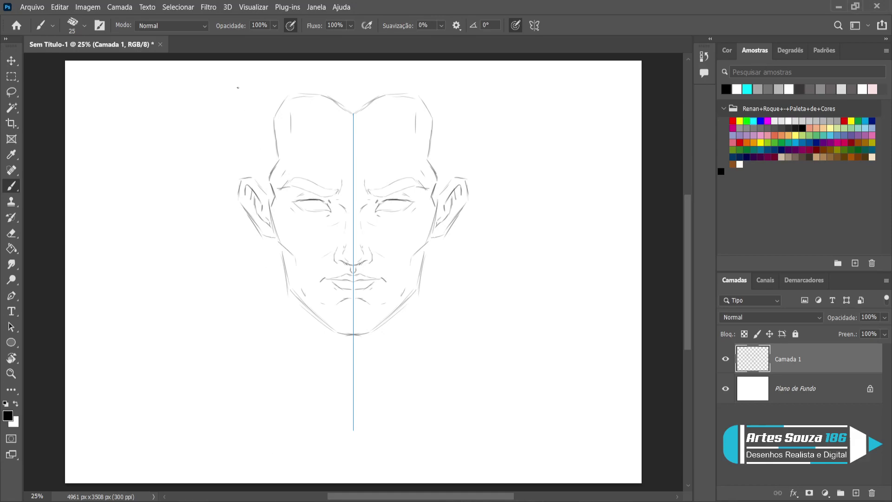
{"action": "left_click_drag", "start_coordinate": [255, 94], "coordinate": [259, 174]}
Draw the sides of the neck, the neck muscles and the sloping lines running out to the shoulders
{"action": "left_click_drag", "start_coordinate": [276, 246], "coordinate": [278, 315]}
{"action": "left_click_drag", "start_coordinate": [276, 266], "coordinate": [275, 334]}
{"action": "mouse_move", "coordinate": [274, 283]}
{"action": "left_mouse_down"}
{"action": "mouse_move", "coordinate": [273, 344]}
{"action": "mouse_move", "coordinate": [317, 350]}
{"action": "mouse_move", "coordinate": [350, 410]}
{"action": "mouse_move", "coordinate": [303, 393]}
{"action": "mouse_move", "coordinate": [289, 340]}
{"action": "left_mouse_up"}
{"action": "mouse_move", "coordinate": [283, 309]}
{"action": "left_mouse_down"}
{"action": "mouse_move", "coordinate": [287, 328]}
{"action": "mouse_move", "coordinate": [265, 323]}
{"action": "mouse_move", "coordinate": [182, 396]}
{"action": "left_mouse_up"}
{"action": "left_click_drag", "start_coordinate": [228, 355], "coordinate": [185, 394]}
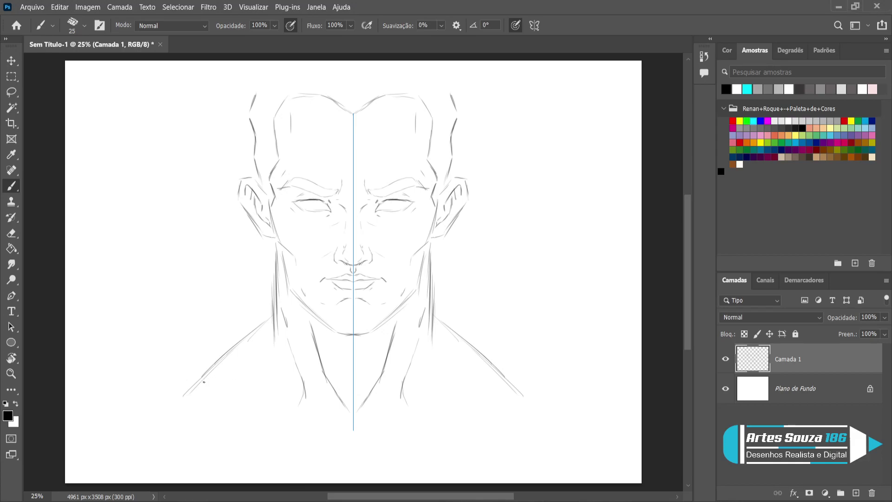
{"action": "mouse_move", "coordinate": [201, 378]}
{"action": "left_mouse_down"}
{"action": "mouse_move", "coordinate": [249, 407]}
{"action": "mouse_move", "coordinate": [231, 392]}
{"action": "mouse_move", "coordinate": [351, 412]}
{"action": "left_mouse_up"}
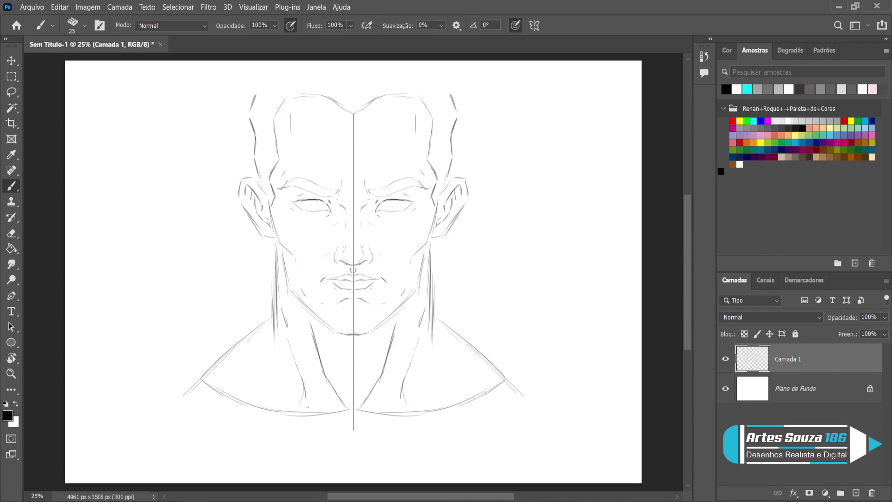
{"action": "key", "text": "ctrl+z"}
{"action": "left_click_drag", "start_coordinate": [267, 411], "coordinate": [348, 412]}
{"action": "left_click_drag", "start_coordinate": [292, 419], "coordinate": [358, 413]}
{"action": "key", "text": "ctrl+z"}
{"action": "key", "text": "ctrl+z"}
{"action": "key", "text": "ctrl+z"}
{"action": "key", "text": "ctrl+z"}
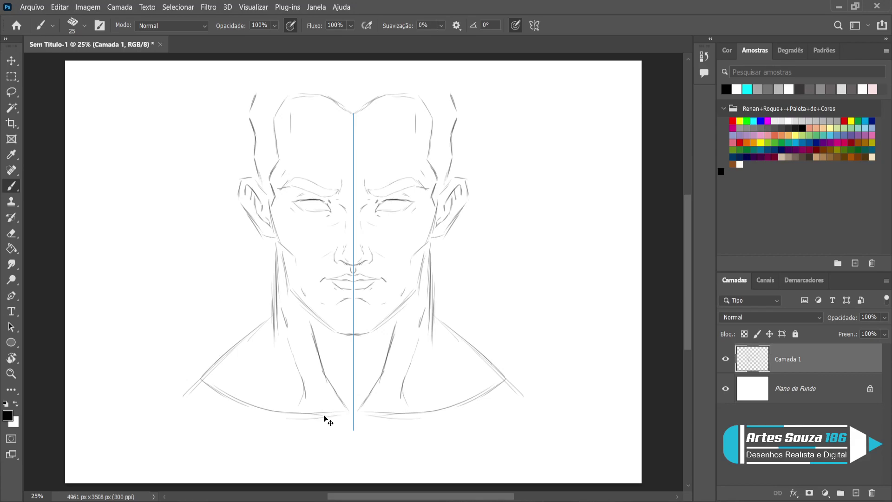
Draw the collar's two curved neckline edges from the shoulders to the base of the throat
{"action": "left_click_drag", "start_coordinate": [253, 412], "coordinate": [350, 422]}
{"action": "left_click_drag", "start_coordinate": [223, 389], "coordinate": [308, 400]}
{"action": "mouse_move", "coordinate": [293, 401]}
{"action": "left_mouse_down"}
{"action": "mouse_move", "coordinate": [344, 406]}
{"action": "mouse_move", "coordinate": [351, 416]}
{"action": "left_mouse_up"}
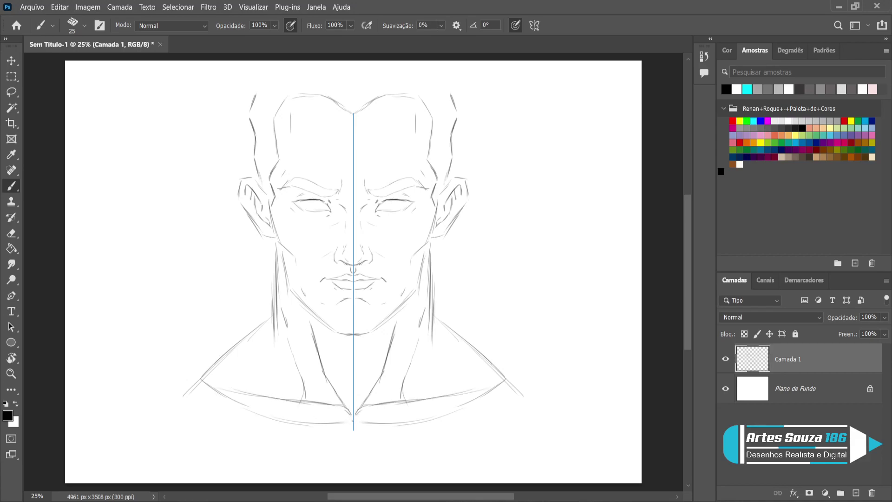
Add the throat lines and draw the collar's raised shoulder ends and wide outer curve across the chest
{"action": "left_click_drag", "start_coordinate": [340, 343], "coordinate": [349, 366]}
{"action": "mouse_move", "coordinate": [208, 373]}
{"action": "left_mouse_down"}
{"action": "mouse_move", "coordinate": [239, 387]}
{"action": "mouse_move", "coordinate": [207, 375]}
{"action": "mouse_move", "coordinate": [182, 385]}
{"action": "mouse_move", "coordinate": [212, 427]}
{"action": "left_mouse_up"}
{"action": "key", "text": "ctrl+z"}
{"action": "left_click_drag", "start_coordinate": [182, 399], "coordinate": [243, 431]}
{"action": "mouse_move", "coordinate": [192, 409]}
{"action": "left_mouse_down"}
{"action": "mouse_move", "coordinate": [282, 443]}
{"action": "mouse_move", "coordinate": [218, 419]}
{"action": "mouse_move", "coordinate": [306, 442]}
{"action": "mouse_move", "coordinate": [232, 429]}
{"action": "mouse_move", "coordinate": [351, 444]}
{"action": "mouse_move", "coordinate": [302, 440]}
{"action": "mouse_move", "coordinate": [367, 432]}
{"action": "mouse_move", "coordinate": [320, 425]}
{"action": "mouse_move", "coordinate": [352, 425]}
{"action": "left_mouse_up"}
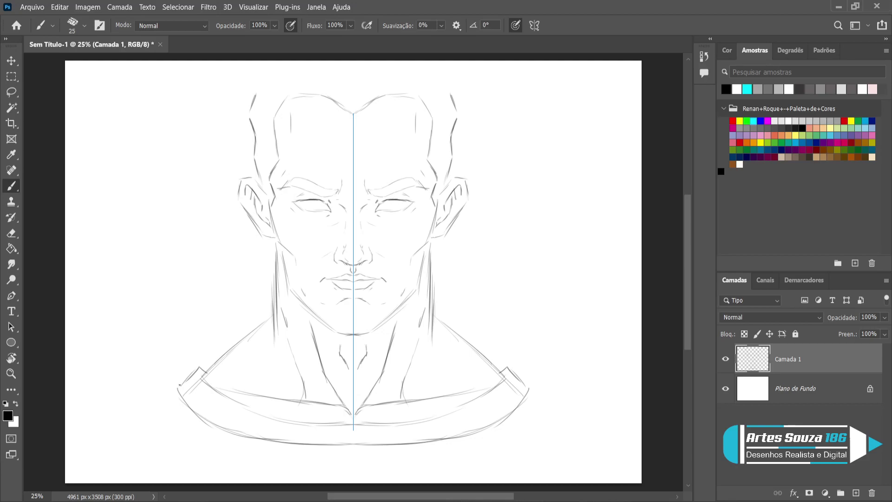
{"action": "mouse_move", "coordinate": [177, 393]}
{"action": "left_mouse_down"}
{"action": "mouse_move", "coordinate": [97, 444]}
{"action": "mouse_move", "coordinate": [75, 483]}
{"action": "left_mouse_up"}
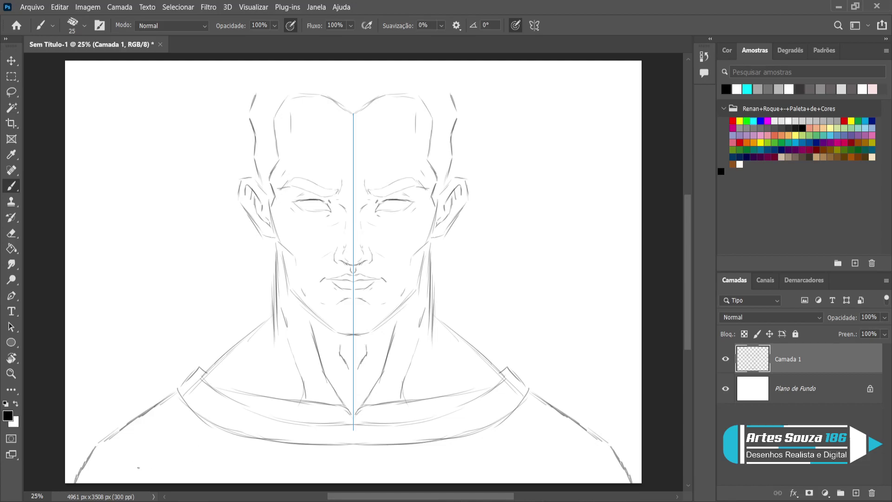
{"action": "key", "text": "ctrl+z"}
{"action": "key", "text": "ctrl+z"}
{"action": "key", "text": "ctrl+z"}
{"action": "key", "text": "ctrl+z"}
{"action": "key", "text": "ctrl+z"}
{"action": "key", "text": "ctrl+z"}
Draw the mirrored shoulder outlines from the collar ends down to the lower corners of the canvas
{"action": "left_click_drag", "start_coordinate": [179, 392], "coordinate": [100, 439]}
{"action": "mouse_move", "coordinate": [145, 414]}
{"action": "left_mouse_down"}
{"action": "mouse_move", "coordinate": [100, 435]}
{"action": "mouse_move", "coordinate": [66, 482]}
{"action": "left_mouse_up"}
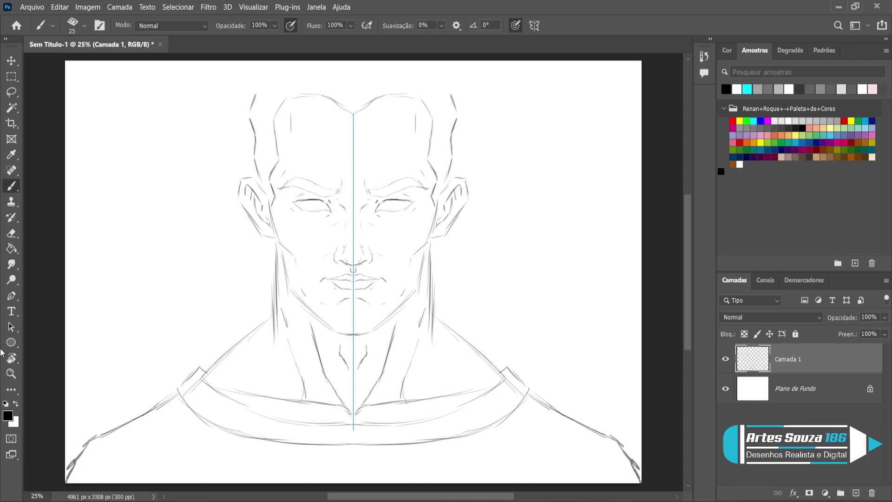
Scale the Camada 1 sketch to about 90% height by lowering its upper edge, and return to the Brush tool
{"action": "left_click", "coordinate": [11, 61]}
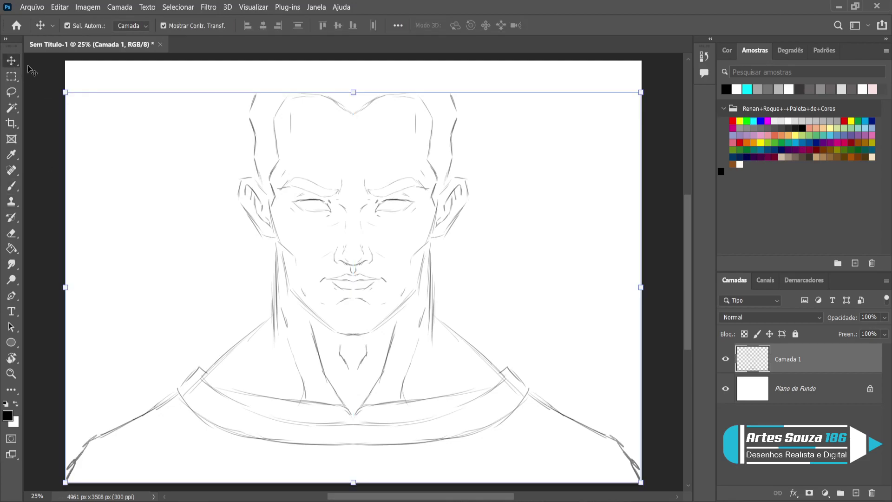
{"action": "left_click", "coordinate": [353, 93]}
{"action": "left_click_drag", "start_coordinate": [352, 95], "coordinate": [353, 131]}
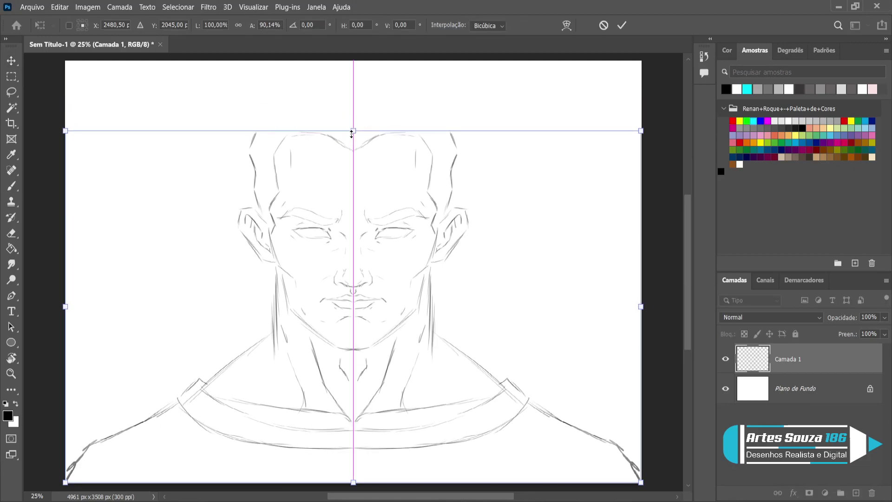
{"action": "left_click", "coordinate": [11, 187]}
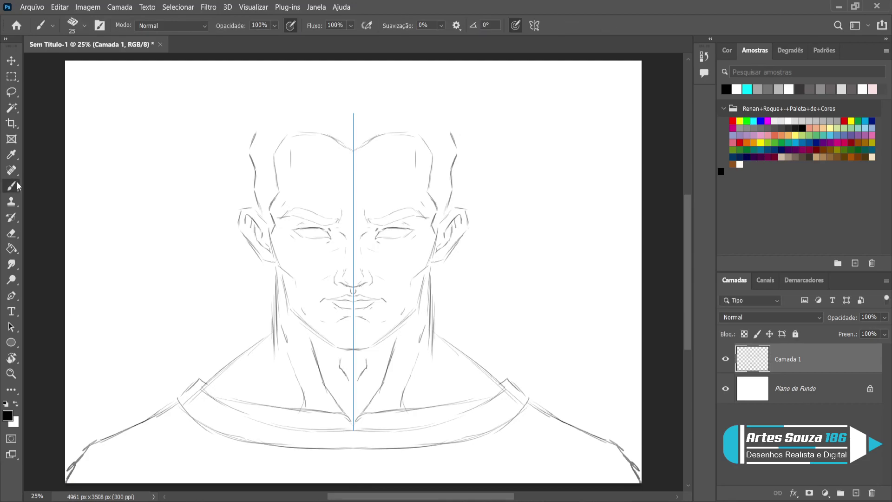
Draw the rounded top of the head with swept-back hair strands and add crease lines on the forehead
{"action": "left_click_drag", "start_coordinate": [257, 124], "coordinate": [254, 135]}
{"action": "mouse_move", "coordinate": [258, 116]}
{"action": "left_mouse_down"}
{"action": "mouse_move", "coordinate": [269, 92]}
{"action": "mouse_move", "coordinate": [320, 65]}
{"action": "mouse_move", "coordinate": [348, 64]}
{"action": "mouse_move", "coordinate": [323, 70]}
{"action": "left_mouse_up"}
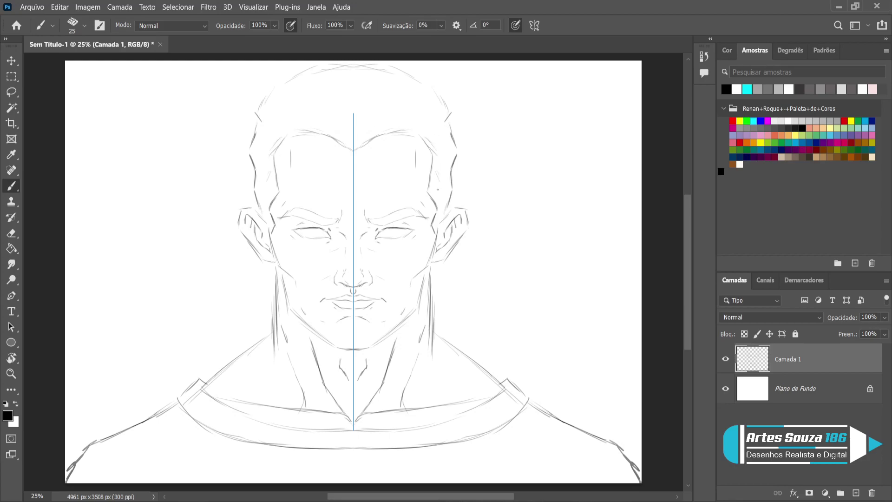
{"action": "left_click_drag", "start_coordinate": [408, 80], "coordinate": [381, 116]}
{"action": "left_click_drag", "start_coordinate": [305, 92], "coordinate": [334, 121]}
{"action": "left_click_drag", "start_coordinate": [400, 94], "coordinate": [374, 121]}
{"action": "left_click_drag", "start_coordinate": [322, 102], "coordinate": [342, 126]}
{"action": "left_click_drag", "start_coordinate": [386, 101], "coordinate": [364, 126]}
{"action": "left_click_drag", "start_coordinate": [345, 74], "coordinate": [345, 103]}
{"action": "left_click_drag", "start_coordinate": [360, 77], "coordinate": [362, 103]}
{"action": "left_click_drag", "start_coordinate": [441, 96], "coordinate": [420, 133]}
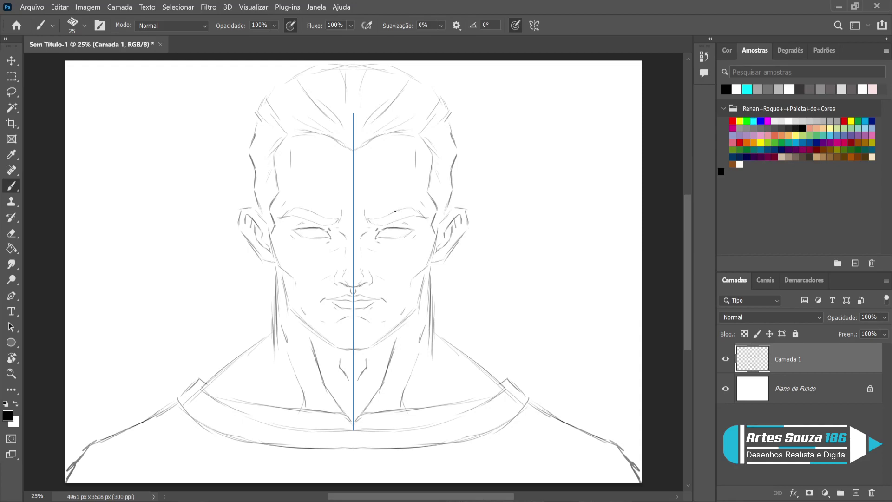
{"action": "mouse_move", "coordinate": [314, 181]}
{"action": "left_mouse_down"}
{"action": "mouse_move", "coordinate": [335, 190]}
{"action": "mouse_move", "coordinate": [326, 169]}
{"action": "mouse_move", "coordinate": [344, 172]}
{"action": "left_mouse_up"}
Reinforce the collar's front edge and draw the suit's seams on the chest and shoulders, including the centre line
{"action": "left_click_drag", "start_coordinate": [333, 429], "coordinate": [372, 428]}
{"action": "left_click_drag", "start_coordinate": [230, 439], "coordinate": [200, 483]}
{"action": "left_click_drag", "start_coordinate": [208, 434], "coordinate": [168, 483]}
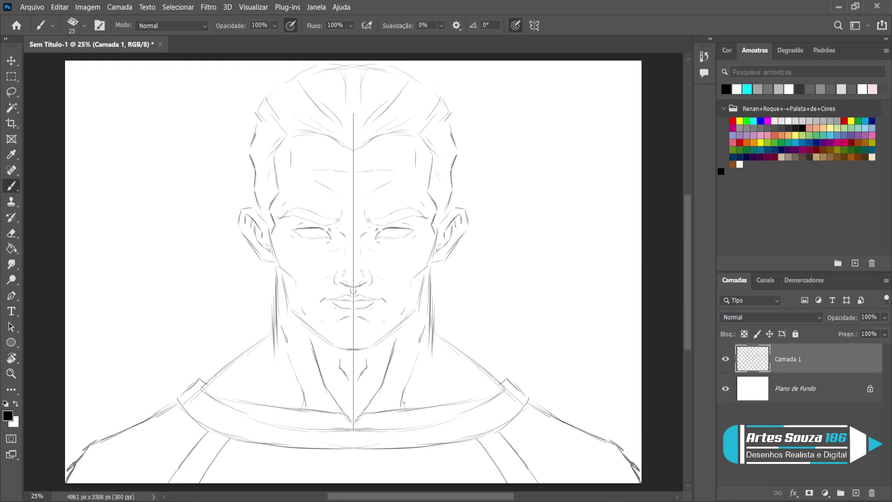
{"action": "left_click_drag", "start_coordinate": [607, 463], "coordinate": [569, 482]}
{"action": "left_click_drag", "start_coordinate": [348, 453], "coordinate": [353, 483]}
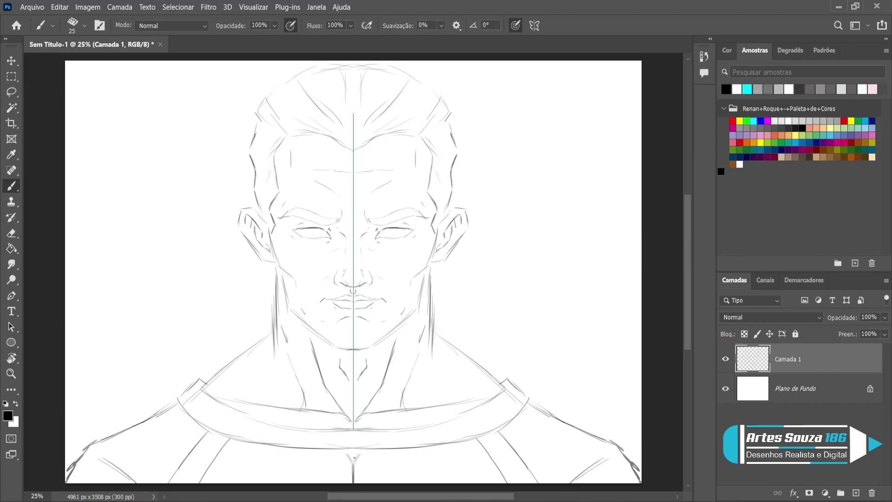
Define the V-shaped front and inner folds of the collar, and strengthen the lines from neck to shoulders
{"action": "left_click_drag", "start_coordinate": [345, 418], "coordinate": [353, 426]}
{"action": "left_click_drag", "start_coordinate": [451, 407], "coordinate": [492, 394]}
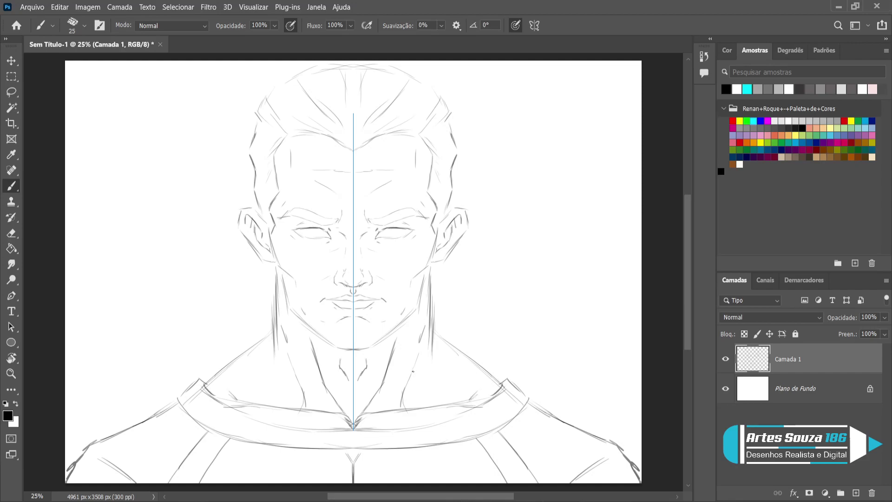
{"action": "mouse_move", "coordinate": [275, 263]}
{"action": "left_mouse_down"}
{"action": "mouse_move", "coordinate": [278, 356]}
{"action": "mouse_move", "coordinate": [251, 350]}
{"action": "mouse_move", "coordinate": [221, 372]}
{"action": "left_mouse_up"}
{"action": "left_click_drag", "start_coordinate": [266, 330], "coordinate": [217, 371]}
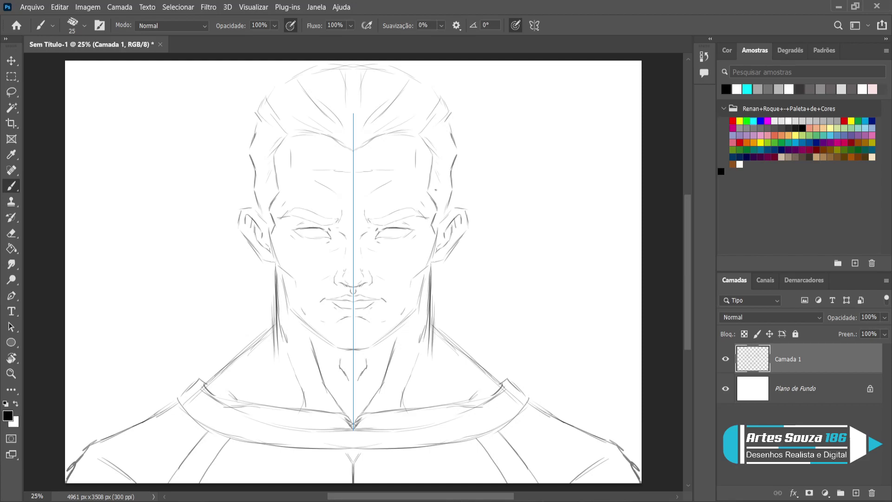
Darken the outer eye corners, the jaw and chin contour, and the central peak of the hairline
{"action": "left_click_drag", "start_coordinate": [413, 230], "coordinate": [405, 239]}
{"action": "mouse_move", "coordinate": [435, 252]}
{"action": "left_mouse_down"}
{"action": "mouse_move", "coordinate": [416, 282]}
{"action": "mouse_move", "coordinate": [417, 306]}
{"action": "left_mouse_up"}
{"action": "mouse_move", "coordinate": [427, 271]}
{"action": "left_mouse_down"}
{"action": "mouse_move", "coordinate": [416, 317]}
{"action": "mouse_move", "coordinate": [382, 345]}
{"action": "left_mouse_up"}
{"action": "left_click_drag", "start_coordinate": [317, 340], "coordinate": [353, 350]}
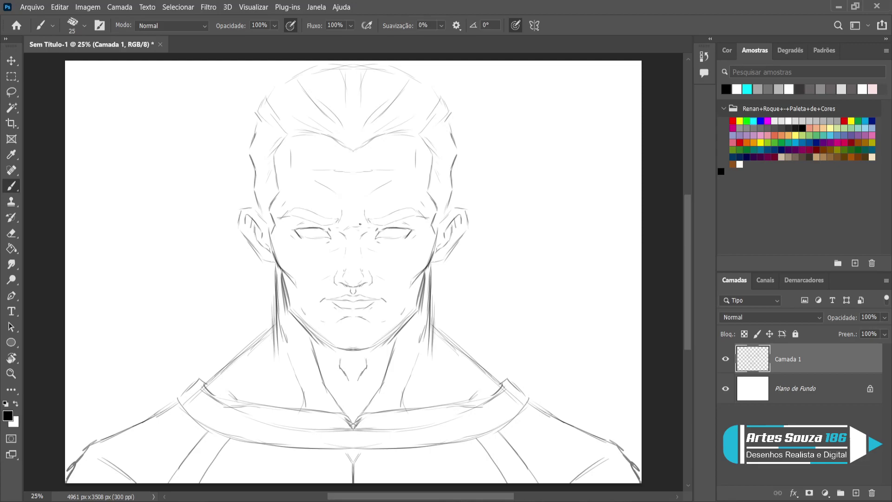
{"action": "left_click_drag", "start_coordinate": [361, 134], "coordinate": [356, 148]}
Create layer Camada 2 beneath Camada 1 and fill the Plano de Fundo layer with light grey
{"action": "left_click", "coordinate": [834, 402]}
{"action": "left_click", "coordinate": [854, 493]}
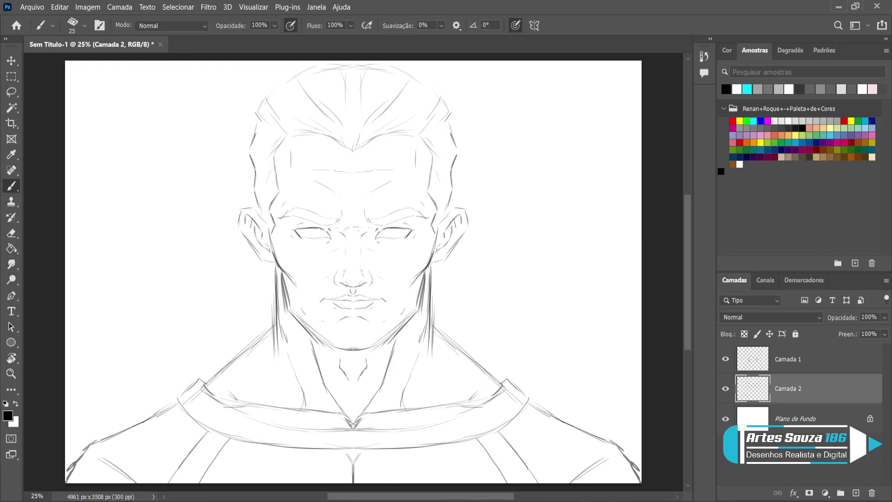
{"action": "left_click", "coordinate": [803, 415]}
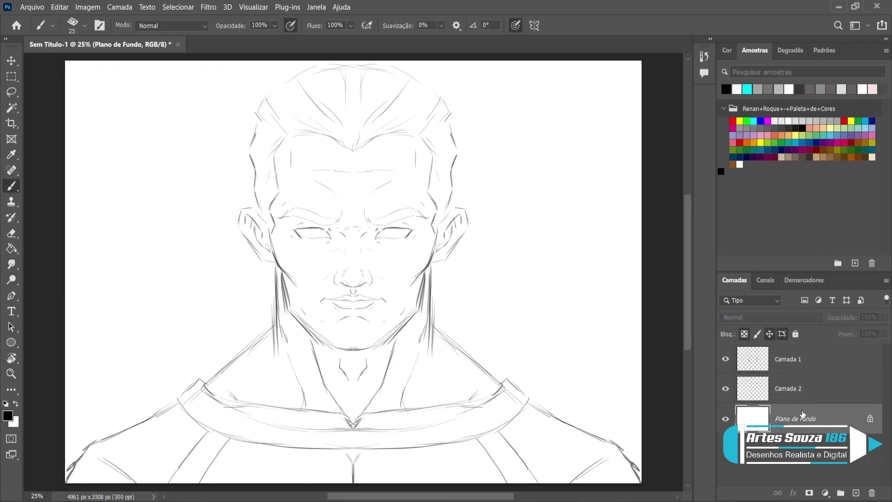
{"action": "key", "text": "i"}
{"action": "key", "text": "alt+BackSpace"}
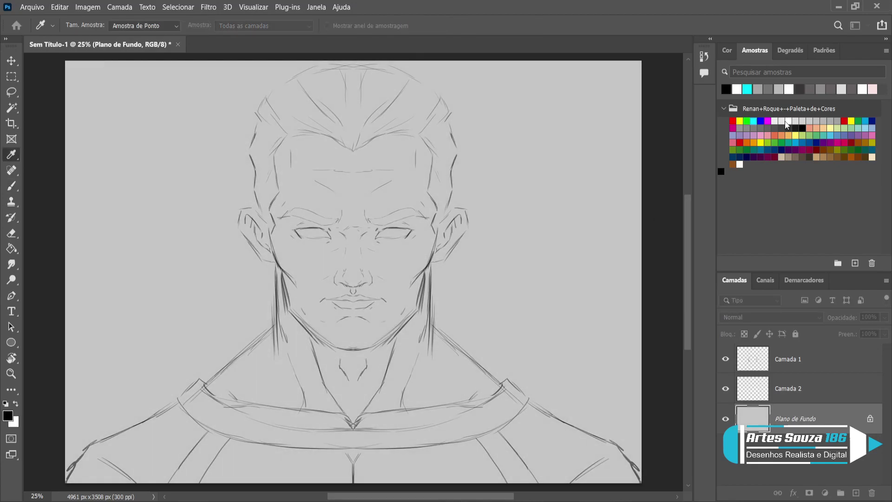
Select Camada 2, set the foreground colour to medium grey and switch to the flat 150 px brush
{"action": "key", "text": "b"}
{"action": "left_click", "coordinate": [781, 390]}
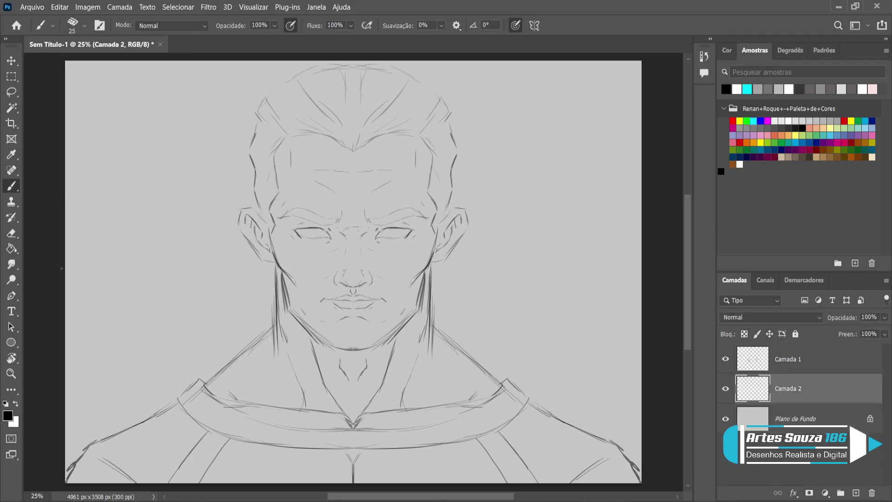
{"action": "key", "text": "i"}
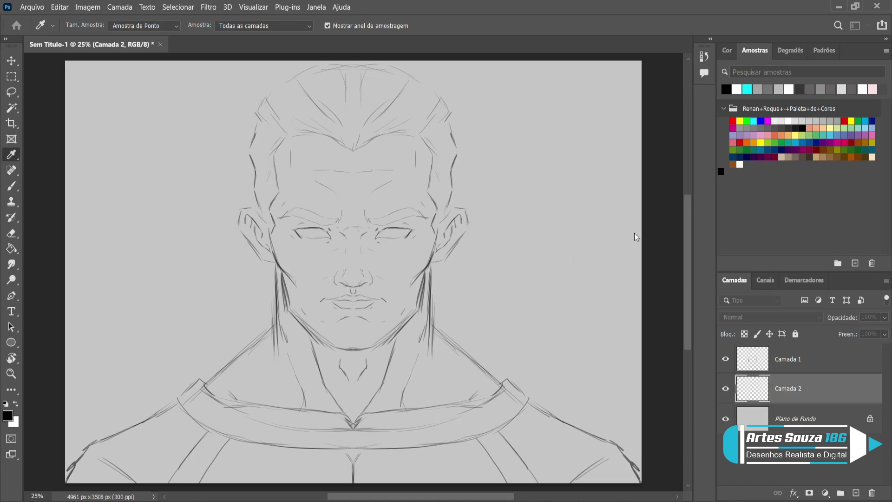
{"action": "left_click", "coordinate": [662, 218]}
{"action": "key", "text": "b"}
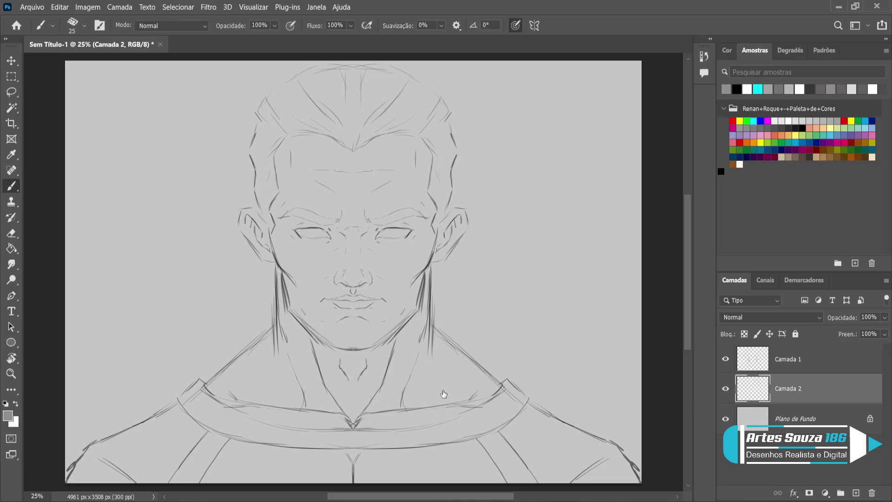
{"action": "key", "text": "period"}
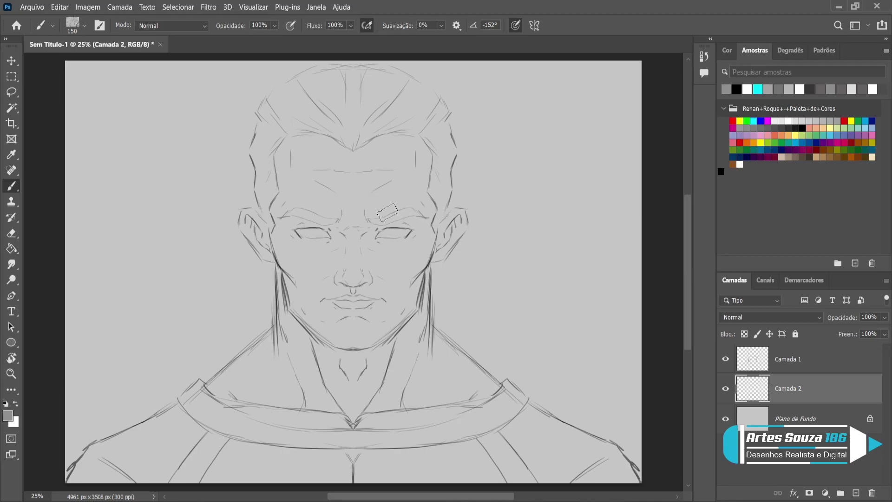
Enlarge the brush and block in medium grey over the face, neck and one half of the torso
{"action": "key", "text": "bracketright"}
{"action": "key", "text": "bracketright"}
{"action": "key", "text": "bracketright"}
{"action": "key", "text": "bracketright"}
{"action": "key", "text": "bracketright"}
{"action": "key", "text": "bracketright"}
{"action": "key", "text": "bracketright"}
{"action": "key", "text": "bracketright"}
{"action": "key", "text": "bracketleft"}
{"action": "mouse_move", "coordinate": [372, 158]}
{"action": "left_mouse_down"}
{"action": "mouse_move", "coordinate": [364, 232]}
{"action": "mouse_move", "coordinate": [363, 178]}
{"action": "mouse_move", "coordinate": [344, 201]}
{"action": "mouse_move", "coordinate": [322, 196]}
{"action": "mouse_move", "coordinate": [340, 265]}
{"action": "mouse_move", "coordinate": [362, 266]}
{"action": "mouse_move", "coordinate": [369, 301]}
{"action": "mouse_move", "coordinate": [384, 273]}
{"action": "mouse_move", "coordinate": [383, 307]}
{"action": "mouse_move", "coordinate": [399, 281]}
{"action": "mouse_move", "coordinate": [376, 331]}
{"action": "mouse_move", "coordinate": [346, 274]}
{"action": "mouse_move", "coordinate": [330, 317]}
{"action": "mouse_move", "coordinate": [314, 259]}
{"action": "mouse_move", "coordinate": [313, 334]}
{"action": "mouse_move", "coordinate": [348, 384]}
{"action": "mouse_move", "coordinate": [346, 421]}
{"action": "mouse_move", "coordinate": [330, 451]}
{"action": "mouse_move", "coordinate": [336, 469]}
{"action": "mouse_move", "coordinate": [300, 427]}
{"action": "mouse_move", "coordinate": [280, 446]}
{"action": "mouse_move", "coordinate": [231, 450]}
{"action": "mouse_move", "coordinate": [265, 371]}
{"action": "mouse_move", "coordinate": [305, 327]}
{"action": "mouse_move", "coordinate": [222, 405]}
{"action": "mouse_move", "coordinate": [213, 441]}
{"action": "mouse_move", "coordinate": [181, 472]}
{"action": "mouse_move", "coordinate": [180, 447]}
{"action": "mouse_move", "coordinate": [135, 478]}
{"action": "mouse_move", "coordinate": [134, 468]}
{"action": "mouse_move", "coordinate": [103, 466]}
{"action": "mouse_move", "coordinate": [113, 449]}
{"action": "mouse_move", "coordinate": [142, 444]}
{"action": "mouse_move", "coordinate": [179, 409]}
{"action": "left_mouse_up"}
Reduce the brush to 80 px and fill the grey neatly along the collar end and the neck-to-shoulder edge
{"action": "key", "text": "bracketleft"}
{"action": "key", "text": "bracketleft"}
{"action": "key", "text": "bracketleft"}
{"action": "key", "text": "bracketleft"}
{"action": "key", "text": "bracketleft"}
{"action": "key", "text": "bracketleft"}
{"action": "key", "text": "bracketleft"}
{"action": "key", "text": "bracketleft"}
{"action": "key", "text": "bracketleft"}
{"action": "key", "text": "bracketleft"}
{"action": "key", "text": "bracketleft"}
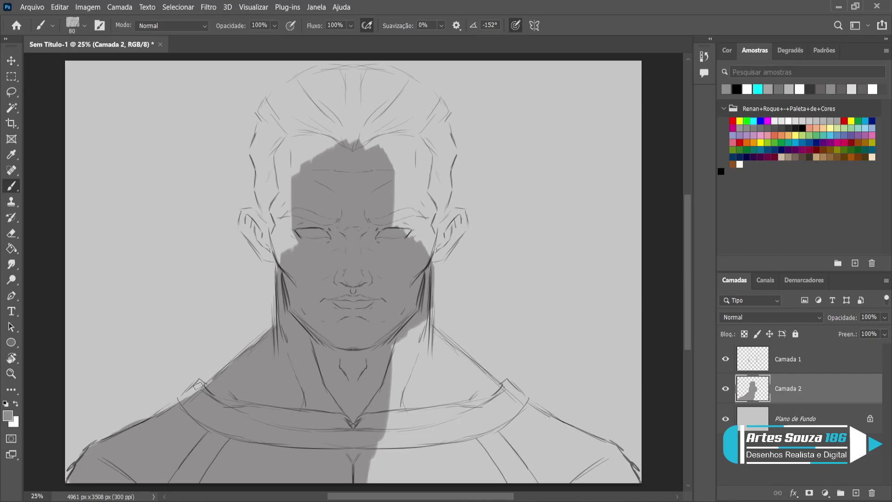
{"action": "mouse_move", "coordinate": [203, 386]}
{"action": "left_mouse_down"}
{"action": "mouse_move", "coordinate": [182, 397]}
{"action": "mouse_move", "coordinate": [191, 396]}
{"action": "left_mouse_up"}
{"action": "left_click_drag", "start_coordinate": [219, 373], "coordinate": [271, 329]}
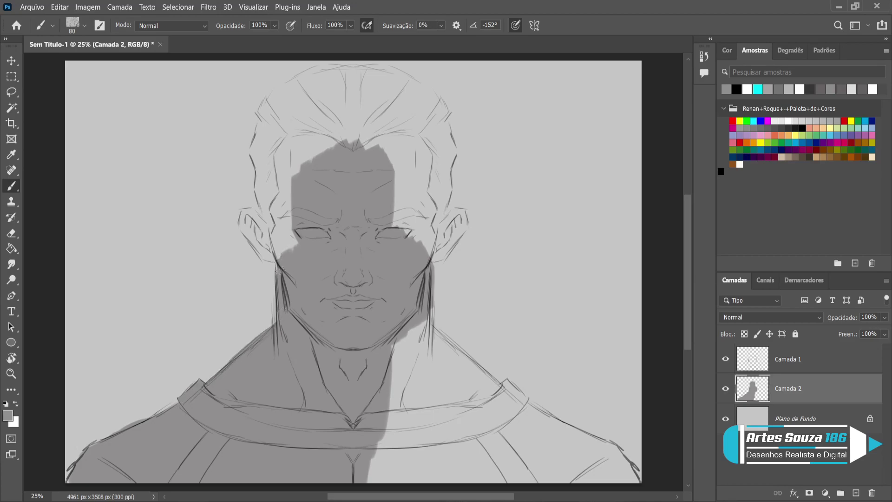
Fill the ear on the already painted side of the figure with medium grey using the 80 px brush
{"action": "key", "text": "bracketright"}
{"action": "key", "text": "bracketright"}
{"action": "key", "text": "bracketleft"}
{"action": "mouse_move", "coordinate": [250, 214]}
{"action": "left_mouse_down"}
{"action": "mouse_move", "coordinate": [267, 230]}
{"action": "mouse_move", "coordinate": [249, 210]}
{"action": "mouse_move", "coordinate": [246, 227]}
{"action": "mouse_move", "coordinate": [271, 242]}
{"action": "mouse_move", "coordinate": [244, 228]}
{"action": "mouse_move", "coordinate": [245, 211]}
{"action": "mouse_move", "coordinate": [269, 252]}
{"action": "left_mouse_up"}
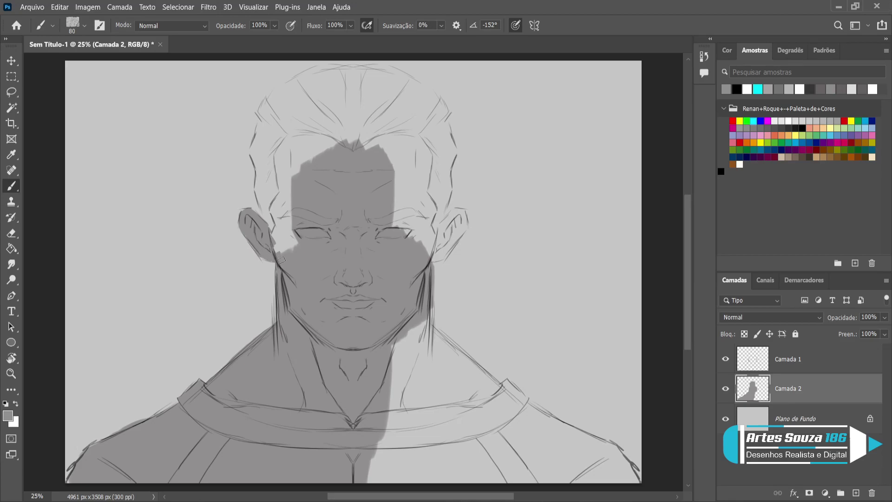
Enlarge the brush up to 200 px and fill the painted side of the face, temple and hair outline with medium grey
{"action": "key", "text": "bracketright"}
{"action": "mouse_move", "coordinate": [295, 243]}
{"action": "left_mouse_down"}
{"action": "mouse_move", "coordinate": [280, 209]}
{"action": "mouse_move", "coordinate": [285, 242]}
{"action": "mouse_move", "coordinate": [277, 223]}
{"action": "mouse_move", "coordinate": [295, 247]}
{"action": "mouse_move", "coordinate": [274, 175]}
{"action": "mouse_move", "coordinate": [283, 229]}
{"action": "mouse_move", "coordinate": [276, 193]}
{"action": "mouse_move", "coordinate": [277, 222]}
{"action": "mouse_move", "coordinate": [266, 196]}
{"action": "mouse_move", "coordinate": [260, 150]}
{"action": "mouse_move", "coordinate": [269, 105]}
{"action": "mouse_move", "coordinate": [289, 92]}
{"action": "mouse_move", "coordinate": [280, 135]}
{"action": "mouse_move", "coordinate": [290, 185]}
{"action": "mouse_move", "coordinate": [310, 127]}
{"action": "mouse_move", "coordinate": [301, 246]}
{"action": "left_mouse_up"}
{"action": "key", "text": "bracketright"}
{"action": "key", "text": "bracketright"}
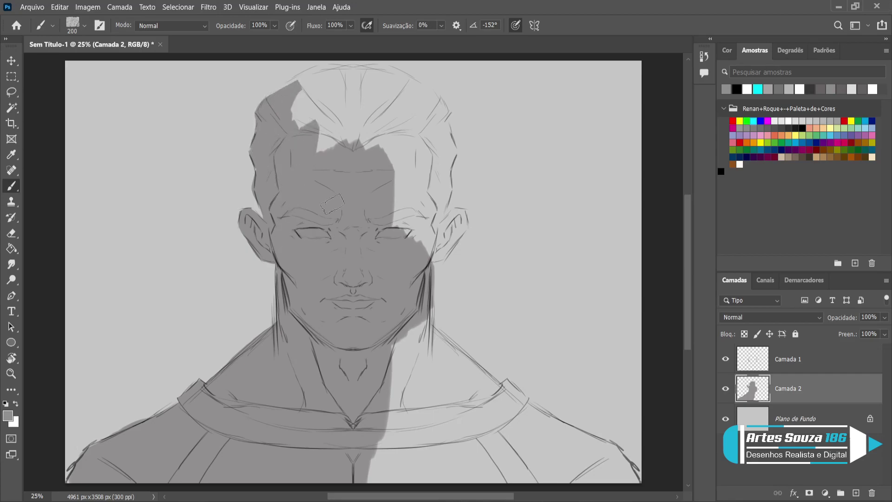
Fill the other half of the neck, shoulder and torso with medium grey, using a larger brush for the open areas
{"action": "mouse_move", "coordinate": [407, 346]}
{"action": "left_mouse_down"}
{"action": "mouse_move", "coordinate": [417, 307]}
{"action": "mouse_move", "coordinate": [424, 352]}
{"action": "mouse_move", "coordinate": [419, 334]}
{"action": "mouse_move", "coordinate": [407, 396]}
{"action": "mouse_move", "coordinate": [394, 333]}
{"action": "mouse_move", "coordinate": [395, 446]}
{"action": "left_mouse_up"}
{"action": "key", "text": "bracketright"}
{"action": "key", "text": "bracketright"}
{"action": "key", "text": "bracketright"}
{"action": "key", "text": "bracketright"}
{"action": "mouse_move", "coordinate": [437, 416]}
{"action": "left_mouse_down"}
{"action": "mouse_move", "coordinate": [391, 478]}
{"action": "mouse_move", "coordinate": [378, 481]}
{"action": "mouse_move", "coordinate": [486, 497]}
{"action": "mouse_move", "coordinate": [496, 462]}
{"action": "mouse_move", "coordinate": [557, 486]}
{"action": "mouse_move", "coordinate": [614, 490]}
{"action": "mouse_move", "coordinate": [593, 475]}
{"action": "mouse_move", "coordinate": [512, 457]}
{"action": "mouse_move", "coordinate": [425, 402]}
{"action": "left_mouse_up"}
{"action": "key", "text": "bracketleft"}
{"action": "key", "text": "bracketleft"}
{"action": "key", "text": "bracketleft"}
{"action": "key", "text": "bracketleft"}
{"action": "mouse_move", "coordinate": [434, 355]}
{"action": "left_mouse_down"}
{"action": "mouse_move", "coordinate": [488, 420]}
{"action": "mouse_move", "coordinate": [440, 375]}
{"action": "mouse_move", "coordinate": [433, 354]}
{"action": "mouse_move", "coordinate": [448, 369]}
{"action": "mouse_move", "coordinate": [411, 328]}
{"action": "mouse_move", "coordinate": [488, 399]}
{"action": "mouse_move", "coordinate": [417, 328]}
{"action": "mouse_move", "coordinate": [479, 376]}
{"action": "mouse_move", "coordinate": [417, 324]}
{"action": "mouse_move", "coordinate": [517, 409]}
{"action": "mouse_move", "coordinate": [496, 392]}
{"action": "mouse_move", "coordinate": [524, 427]}
{"action": "mouse_move", "coordinate": [485, 399]}
{"action": "mouse_move", "coordinate": [496, 422]}
{"action": "mouse_move", "coordinate": [536, 442]}
{"action": "mouse_move", "coordinate": [541, 417]}
{"action": "mouse_move", "coordinate": [480, 382]}
{"action": "mouse_move", "coordinate": [574, 448]}
{"action": "mouse_move", "coordinate": [503, 402]}
{"action": "mouse_move", "coordinate": [593, 443]}
{"action": "left_mouse_up"}
{"action": "key", "text": "bracketleft"}
{"action": "key", "text": "bracketleft"}
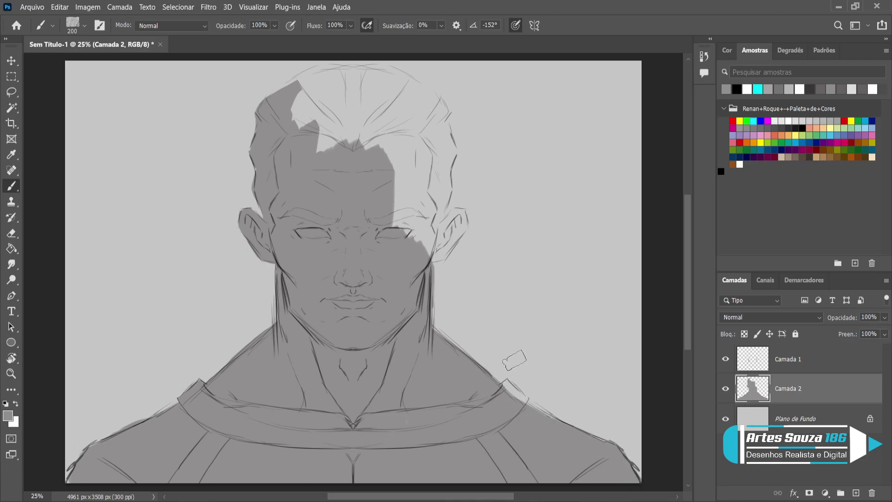
Reduce the brush to 90 px and fill the collar end on the newly painted side with medium grey
{"action": "key", "text": "bracketleft"}
{"action": "key", "text": "bracketleft"}
{"action": "key", "text": "bracketleft"}
{"action": "mouse_move", "coordinate": [504, 383]}
{"action": "left_mouse_down"}
{"action": "mouse_move", "coordinate": [525, 406]}
{"action": "mouse_move", "coordinate": [513, 398]}
{"action": "left_mouse_up"}
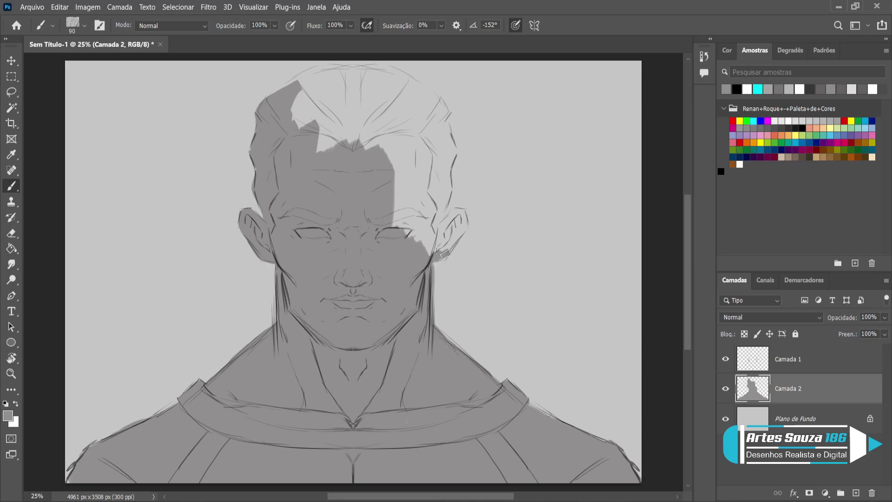
Fill the remaining ear and side of the face in medium grey, then the crown of the head with the 150 px brush
{"action": "mouse_move", "coordinate": [440, 257]}
{"action": "left_mouse_down"}
{"action": "mouse_move", "coordinate": [463, 223]}
{"action": "mouse_move", "coordinate": [452, 214]}
{"action": "mouse_move", "coordinate": [443, 227]}
{"action": "mouse_move", "coordinate": [455, 229]}
{"action": "mouse_move", "coordinate": [457, 219]}
{"action": "mouse_move", "coordinate": [445, 248]}
{"action": "mouse_move", "coordinate": [442, 232]}
{"action": "mouse_move", "coordinate": [435, 247]}
{"action": "mouse_move", "coordinate": [433, 218]}
{"action": "mouse_move", "coordinate": [451, 227]}
{"action": "mouse_move", "coordinate": [453, 212]}
{"action": "mouse_move", "coordinate": [462, 213]}
{"action": "mouse_move", "coordinate": [463, 228]}
{"action": "mouse_move", "coordinate": [434, 261]}
{"action": "mouse_move", "coordinate": [452, 153]}
{"action": "mouse_move", "coordinate": [447, 168]}
{"action": "mouse_move", "coordinate": [438, 102]}
{"action": "mouse_move", "coordinate": [443, 110]}
{"action": "mouse_move", "coordinate": [379, 71]}
{"action": "mouse_move", "coordinate": [346, 68]}
{"action": "mouse_move", "coordinate": [293, 92]}
{"action": "mouse_move", "coordinate": [320, 72]}
{"action": "mouse_move", "coordinate": [365, 67]}
{"action": "mouse_move", "coordinate": [404, 78]}
{"action": "mouse_move", "coordinate": [440, 137]}
{"action": "mouse_move", "coordinate": [437, 209]}
{"action": "mouse_move", "coordinate": [418, 223]}
{"action": "mouse_move", "coordinate": [401, 195]}
{"action": "mouse_move", "coordinate": [416, 223]}
{"action": "mouse_move", "coordinate": [425, 160]}
{"action": "mouse_move", "coordinate": [399, 195]}
{"action": "mouse_move", "coordinate": [418, 135]}
{"action": "mouse_move", "coordinate": [430, 145]}
{"action": "mouse_move", "coordinate": [409, 128]}
{"action": "mouse_move", "coordinate": [347, 149]}
{"action": "mouse_move", "coordinate": [300, 94]}
{"action": "mouse_move", "coordinate": [351, 83]}
{"action": "mouse_move", "coordinate": [342, 111]}
{"action": "mouse_move", "coordinate": [361, 123]}
{"action": "mouse_move", "coordinate": [418, 116]}
{"action": "mouse_move", "coordinate": [381, 86]}
{"action": "mouse_move", "coordinate": [344, 77]}
{"action": "mouse_move", "coordinate": [411, 96]}
{"action": "left_mouse_up"}
{"action": "key", "text": "bracketright"}
{"action": "key", "text": "bracketright"}
{"action": "key", "text": "bracketright"}
{"action": "mouse_move", "coordinate": [357, 74]}
{"action": "left_mouse_down"}
{"action": "mouse_move", "coordinate": [370, 114]}
{"action": "mouse_move", "coordinate": [353, 95]}
{"action": "mouse_move", "coordinate": [353, 108]}
{"action": "mouse_move", "coordinate": [342, 98]}
{"action": "mouse_move", "coordinate": [384, 98]}
{"action": "mouse_move", "coordinate": [379, 116]}
{"action": "mouse_move", "coordinate": [387, 88]}
{"action": "mouse_move", "coordinate": [372, 105]}
{"action": "mouse_move", "coordinate": [407, 98]}
{"action": "left_mouse_up"}
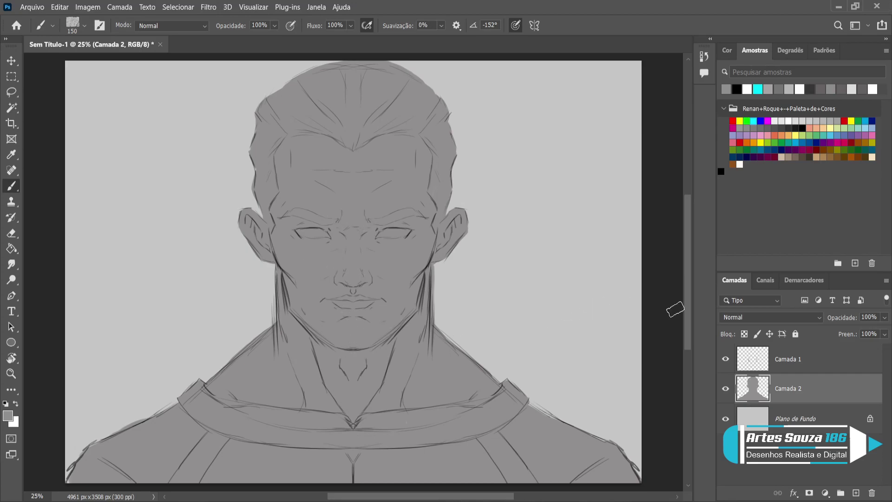
Lock the transparent pixels of Camada 2 and set up the textured brush with a lighter grey foreground colour
{"action": "left_click", "coordinate": [743, 333]}
{"action": "key", "text": "period"}
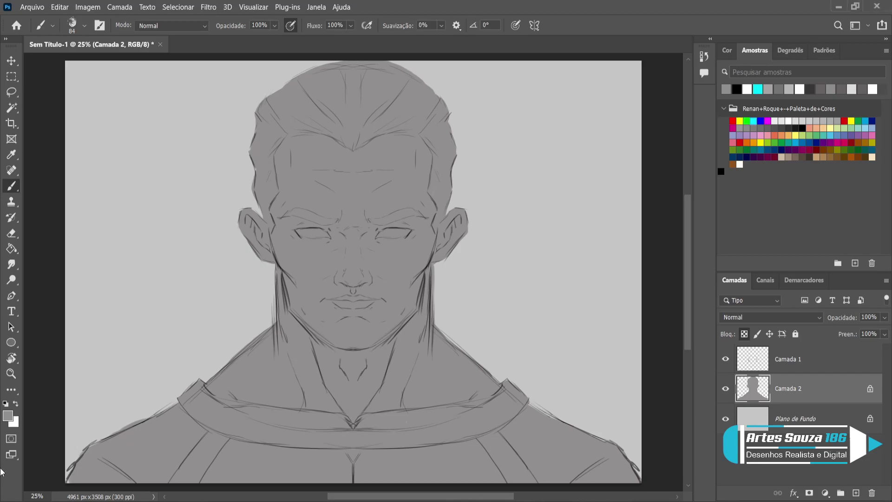
{"action": "key", "text": "i"}
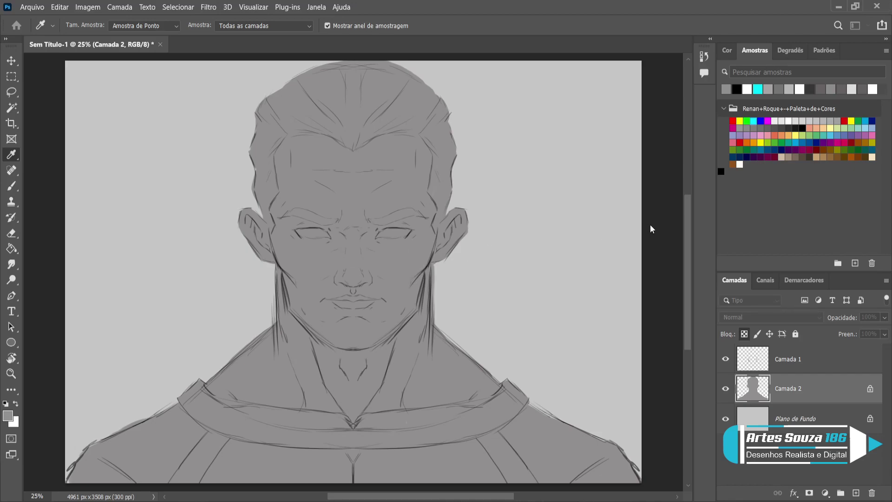
{"action": "key", "text": "b"}
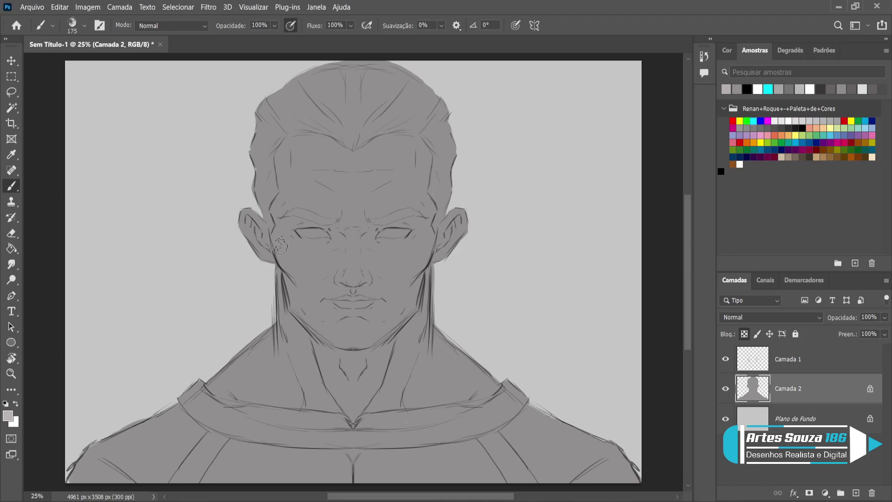
Paint lighter grey over both cheekbones and along the bridge of the nose with the 150 px textured brush
{"action": "key", "text": "bracketright"}
{"action": "key", "text": "bracketleft"}
{"action": "key", "text": "bracketleft"}
{"action": "key", "text": "bracketleft"}
{"action": "mouse_move", "coordinate": [282, 251]}
{"action": "left_mouse_down"}
{"action": "mouse_move", "coordinate": [317, 266]}
{"action": "mouse_move", "coordinate": [278, 243]}
{"action": "mouse_move", "coordinate": [307, 256]}
{"action": "left_mouse_up"}
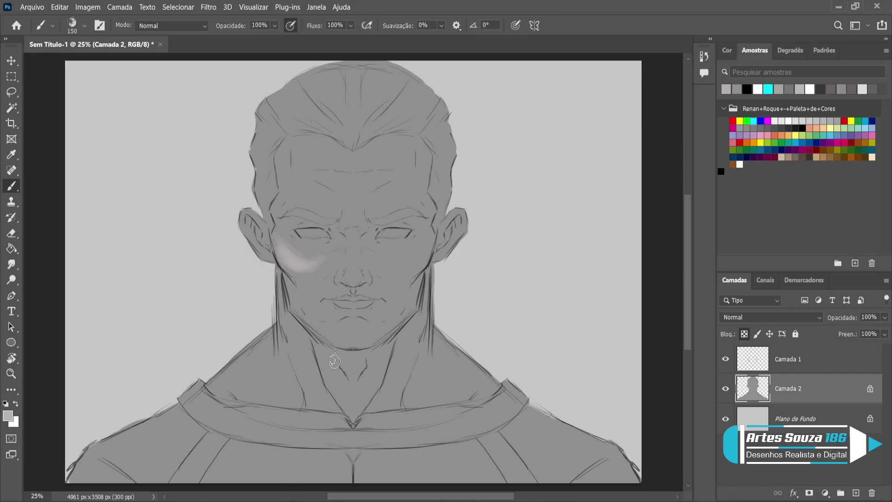
{"action": "left_click_drag", "start_coordinate": [325, 254], "coordinate": [305, 258]}
{"action": "mouse_move", "coordinate": [365, 240]}
{"action": "left_mouse_down"}
{"action": "mouse_move", "coordinate": [396, 258]}
{"action": "mouse_move", "coordinate": [366, 240]}
{"action": "mouse_move", "coordinate": [404, 258]}
{"action": "mouse_move", "coordinate": [384, 246]}
{"action": "mouse_move", "coordinate": [409, 248]}
{"action": "mouse_move", "coordinate": [405, 260]}
{"action": "mouse_move", "coordinate": [427, 249]}
{"action": "mouse_move", "coordinate": [414, 262]}
{"action": "mouse_move", "coordinate": [420, 243]}
{"action": "mouse_move", "coordinate": [412, 257]}
{"action": "mouse_move", "coordinate": [424, 254]}
{"action": "mouse_move", "coordinate": [394, 254]}
{"action": "left_mouse_up"}
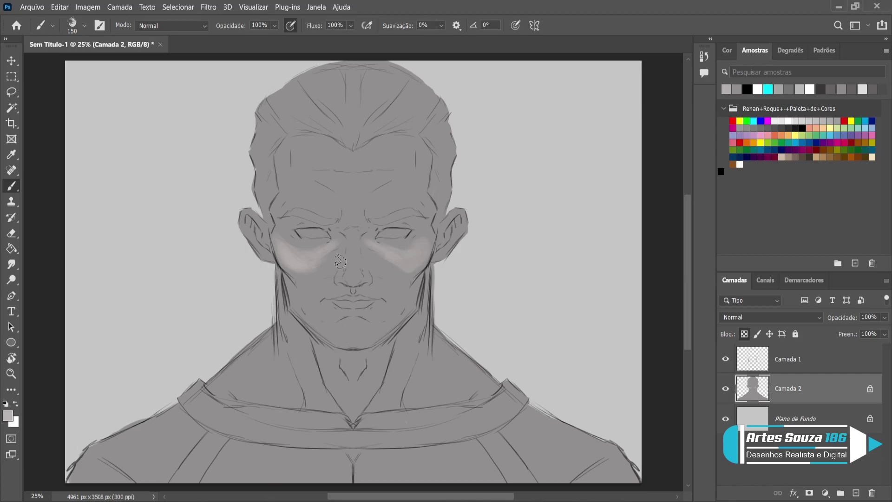
{"action": "mouse_move", "coordinate": [355, 247]}
{"action": "left_mouse_down"}
{"action": "mouse_move", "coordinate": [350, 236]}
{"action": "mouse_move", "coordinate": [353, 286]}
{"action": "mouse_move", "coordinate": [352, 268]}
{"action": "left_mouse_up"}
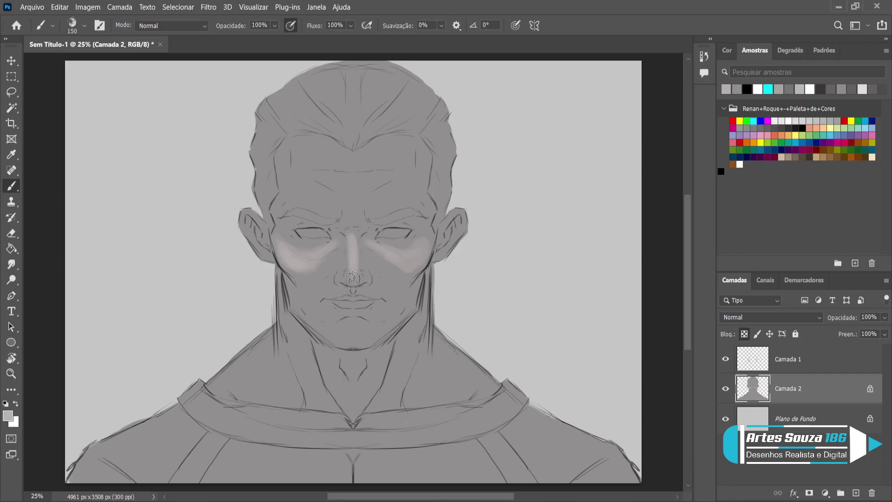
Lighten the brow ridges above both eyes and enlarge the textured brush to 250 px
{"action": "key", "text": "bracketleft"}
{"action": "key", "text": "bracketleft"}
{"action": "key", "text": "bracketleft"}
{"action": "key", "text": "bracketleft"}
{"action": "key", "text": "bracketright"}
{"action": "key", "text": "bracketright"}
{"action": "mouse_move", "coordinate": [313, 191]}
{"action": "left_mouse_down"}
{"action": "mouse_move", "coordinate": [307, 198]}
{"action": "mouse_move", "coordinate": [330, 209]}
{"action": "left_mouse_up"}
{"action": "key", "text": "bracketright"}
{"action": "key", "text": "bracketright"}
{"action": "key", "text": "bracketright"}
{"action": "mouse_move", "coordinate": [388, 201]}
{"action": "left_mouse_down"}
{"action": "mouse_move", "coordinate": [370, 209]}
{"action": "mouse_move", "coordinate": [411, 193]}
{"action": "mouse_move", "coordinate": [371, 216]}
{"action": "mouse_move", "coordinate": [405, 191]}
{"action": "mouse_move", "coordinate": [379, 212]}
{"action": "left_mouse_up"}
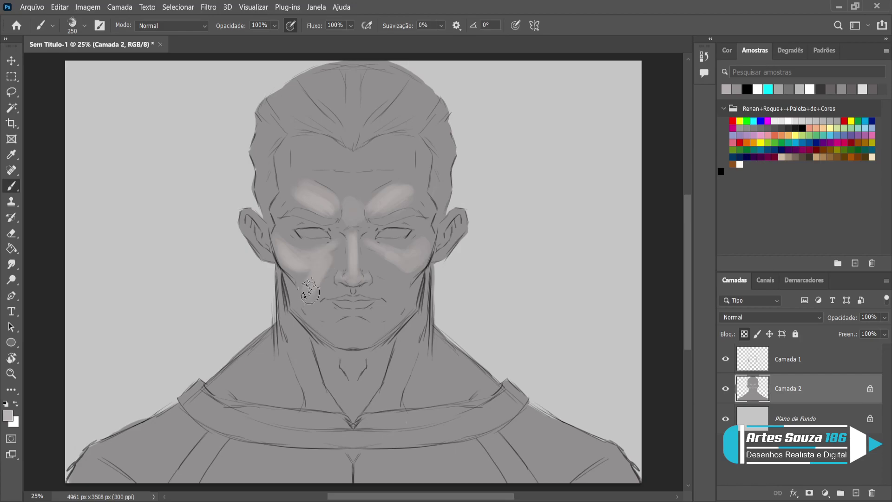
Paint lighter grey from beside the nose down both cheeks and over the chin with the 250 px brush
{"action": "mouse_move", "coordinate": [312, 286]}
{"action": "left_mouse_down"}
{"action": "mouse_move", "coordinate": [323, 324]}
{"action": "mouse_move", "coordinate": [301, 296]}
{"action": "left_mouse_up"}
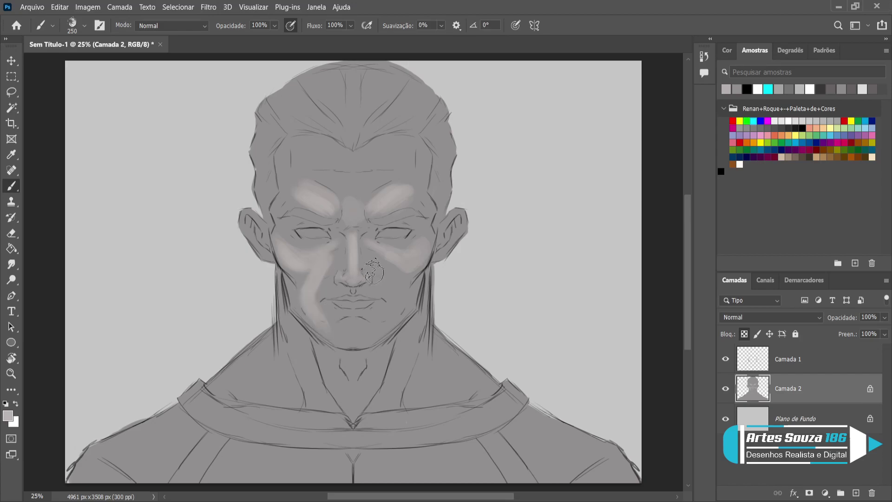
{"action": "mouse_move", "coordinate": [367, 257]}
{"action": "left_mouse_down"}
{"action": "mouse_move", "coordinate": [402, 300]}
{"action": "mouse_move", "coordinate": [390, 322]}
{"action": "left_mouse_up"}
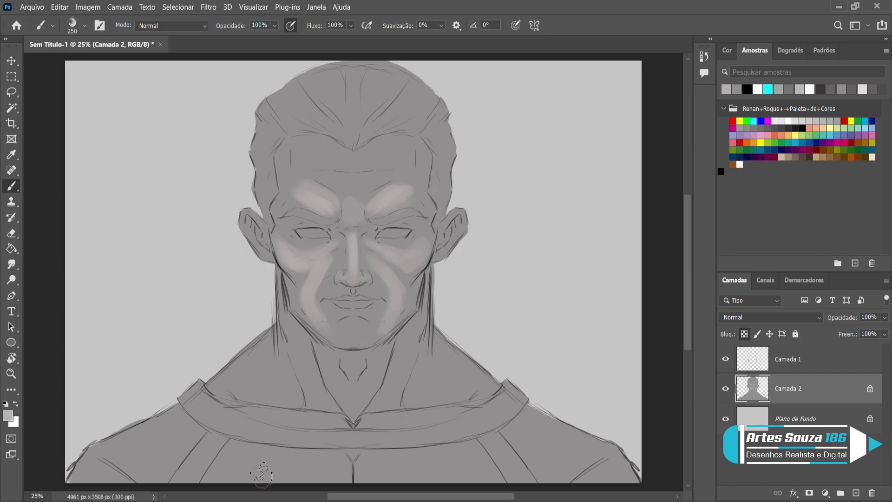
{"action": "mouse_move", "coordinate": [362, 326]}
{"action": "left_mouse_down"}
{"action": "mouse_move", "coordinate": [342, 331]}
{"action": "mouse_move", "coordinate": [367, 325]}
{"action": "mouse_move", "coordinate": [350, 322]}
{"action": "left_mouse_up"}
Reduce the brush to 80 px and lighten the small area between the nose and upper lip
{"action": "key", "text": "bracketleft"}
{"action": "key", "text": "bracketleft"}
{"action": "key", "text": "bracketleft"}
{"action": "key", "text": "bracketleft"}
{"action": "key", "text": "bracketleft"}
{"action": "key", "text": "bracketleft"}
{"action": "key", "text": "bracketleft"}
{"action": "key", "text": "bracketleft"}
{"action": "key", "text": "bracketleft"}
{"action": "key", "text": "bracketleft"}
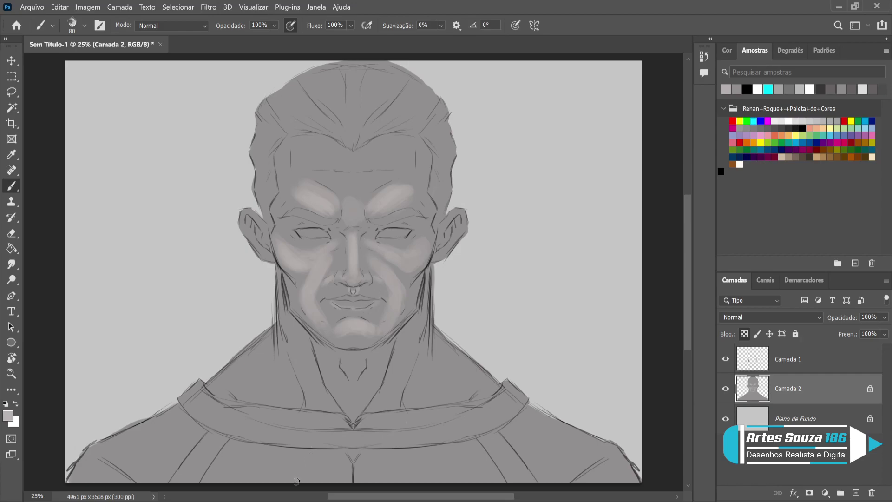
Enlarge the brush to 300 px and paint a lighter grey band across the upper forehead
{"action": "key", "text": "bracketright"}
{"action": "key", "text": "bracketright"}
{"action": "key", "text": "bracketright"}
{"action": "key", "text": "bracketright"}
{"action": "key", "text": "bracketright"}
{"action": "key", "text": "bracketright"}
{"action": "key", "text": "bracketright"}
{"action": "key", "text": "bracketright"}
{"action": "mouse_move", "coordinate": [333, 159]}
{"action": "left_mouse_down"}
{"action": "mouse_move", "coordinate": [306, 155]}
{"action": "mouse_move", "coordinate": [362, 161]}
{"action": "mouse_move", "coordinate": [353, 161]}
{"action": "mouse_move", "coordinate": [397, 151]}
{"action": "mouse_move", "coordinate": [374, 159]}
{"action": "left_mouse_up"}
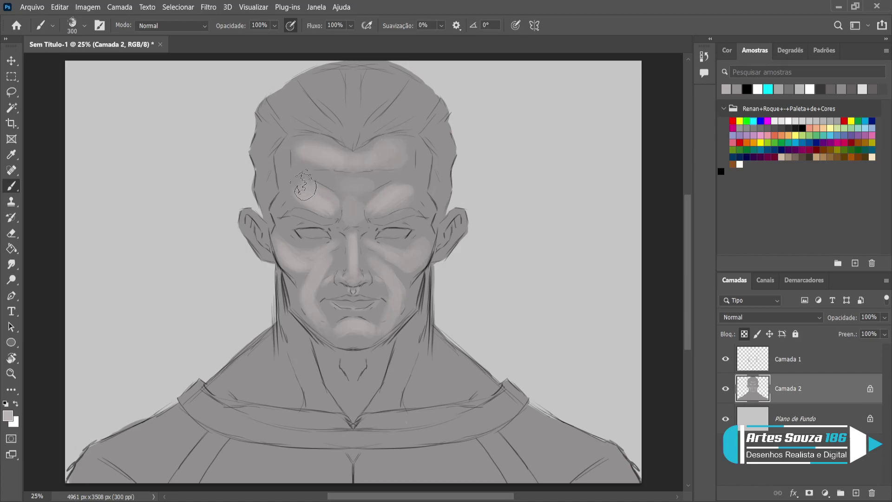
Lighten both diagonal neck muscles and the Adam's apple with the 250 px brush
{"action": "key", "text": "bracketleft"}
{"action": "key", "text": "bracketleft"}
{"action": "key", "text": "bracketleft"}
{"action": "key", "text": "bracketright"}
{"action": "key", "text": "bracketright"}
{"action": "mouse_move", "coordinate": [307, 339]}
{"action": "left_mouse_down"}
{"action": "mouse_move", "coordinate": [314, 369]}
{"action": "mouse_move", "coordinate": [300, 335]}
{"action": "mouse_move", "coordinate": [330, 407]}
{"action": "mouse_move", "coordinate": [295, 332]}
{"action": "mouse_move", "coordinate": [330, 405]}
{"action": "left_mouse_up"}
{"action": "left_click_drag", "start_coordinate": [407, 319], "coordinate": [381, 404]}
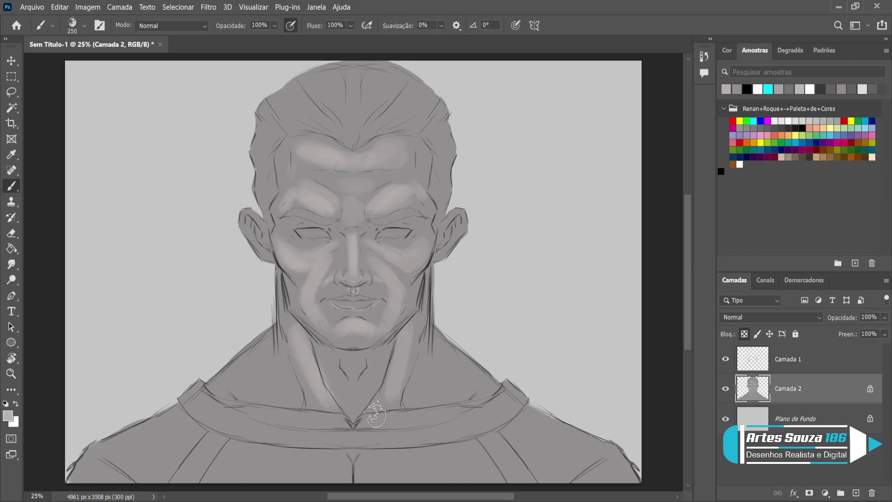
{"action": "left_click_drag", "start_coordinate": [356, 370], "coordinate": [358, 367]}
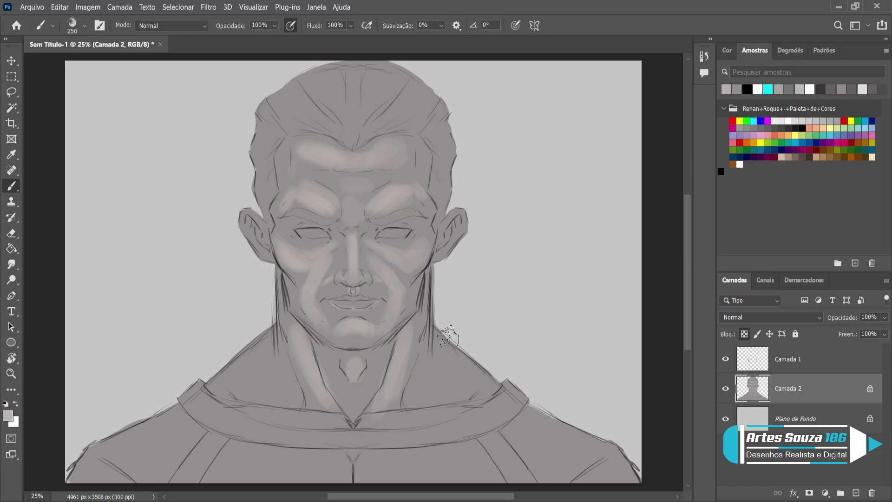
Lighten both sides of the neckline inside the collar, and the shoulder slopes with the 400 px brush
{"action": "left_click_drag", "start_coordinate": [374, 420], "coordinate": [458, 411]}
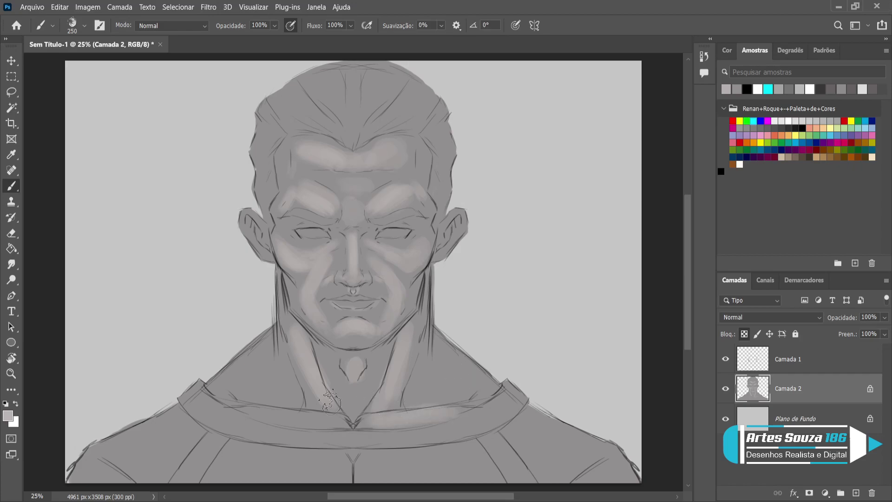
{"action": "left_click_drag", "start_coordinate": [267, 419], "coordinate": [329, 421]}
{"action": "key", "text": "bracketright"}
{"action": "key", "text": "bracketright"}
{"action": "mouse_move", "coordinate": [230, 383]}
{"action": "left_mouse_down"}
{"action": "mouse_move", "coordinate": [249, 383]}
{"action": "mouse_move", "coordinate": [236, 374]}
{"action": "mouse_move", "coordinate": [252, 379]}
{"action": "mouse_move", "coordinate": [262, 356]}
{"action": "left_mouse_up"}
{"action": "mouse_move", "coordinate": [436, 359]}
{"action": "left_mouse_down"}
{"action": "mouse_move", "coordinate": [433, 379]}
{"action": "mouse_move", "coordinate": [443, 363]}
{"action": "mouse_move", "coordinate": [456, 382]}
{"action": "left_mouse_up"}
Reduce the brush to 90 px and paint lighter grey inside both ears
{"action": "key", "text": "bracketleft"}
{"action": "key", "text": "bracketleft"}
{"action": "key", "text": "bracketleft"}
{"action": "key", "text": "bracketleft"}
{"action": "key", "text": "bracketleft"}
{"action": "key", "text": "bracketleft"}
{"action": "key", "text": "bracketleft"}
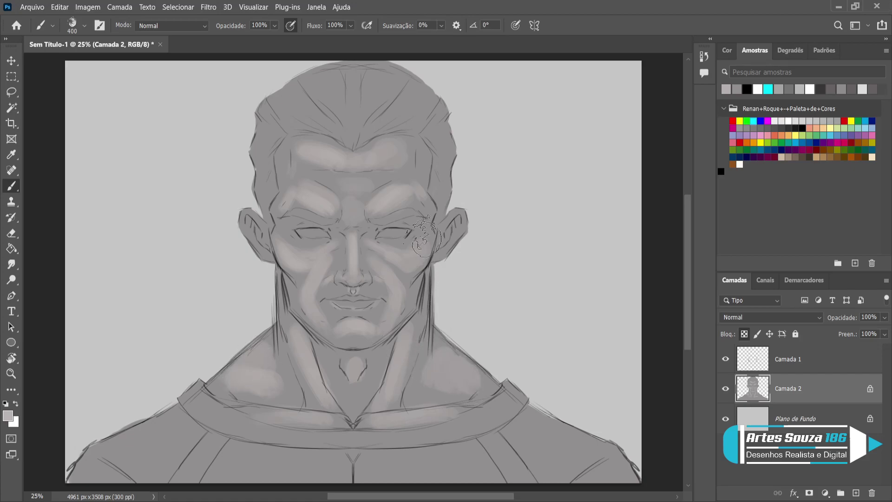
{"action": "key", "text": "bracketleft"}
{"action": "left_click_drag", "start_coordinate": [442, 234], "coordinate": [460, 209]}
{"action": "mouse_move", "coordinate": [249, 212]}
{"action": "left_mouse_down"}
{"action": "mouse_move", "coordinate": [246, 225]}
{"action": "mouse_move", "coordinate": [264, 244]}
{"action": "left_mouse_up"}
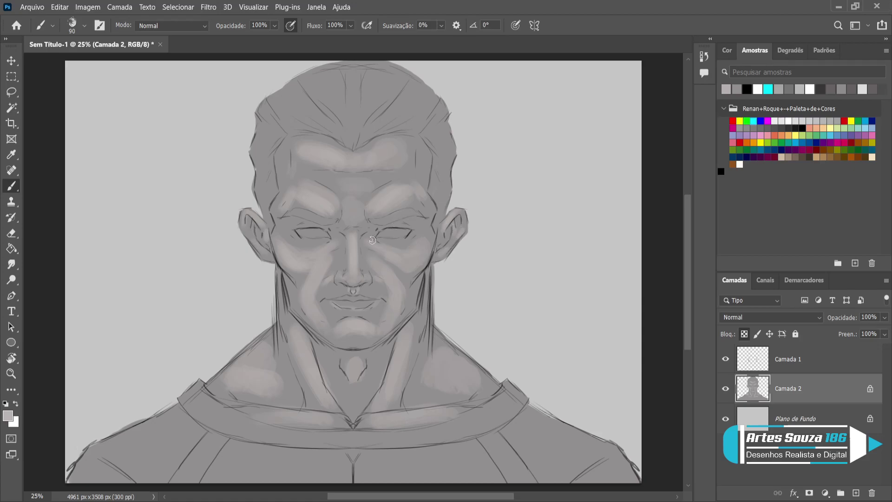
Lighten the temples along the side hairline with the 125 px brush
{"action": "key", "text": "bracketleft"}
{"action": "key", "text": "bracketleft"}
{"action": "key", "text": "bracketright"}
{"action": "key", "text": "bracketright"}
{"action": "key", "text": "bracketright"}
{"action": "left_click_drag", "start_coordinate": [282, 148], "coordinate": [280, 187]}
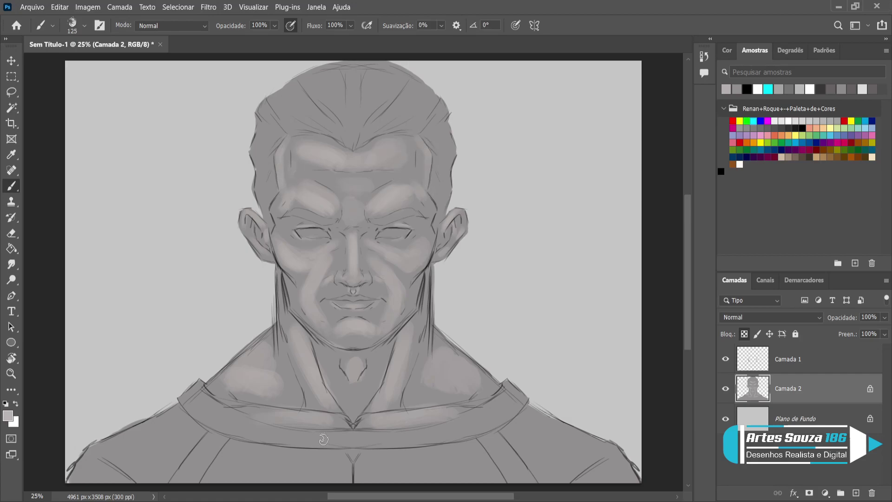
Paint lighter grey streaks through the swept-back hair on both sides, enlarging the brush to 175 px
{"action": "key", "text": "bracketright"}
{"action": "left_click_drag", "start_coordinate": [308, 80], "coordinate": [346, 143]}
{"action": "key", "text": "bracketright"}
{"action": "mouse_move", "coordinate": [291, 99]}
{"action": "left_mouse_down"}
{"action": "mouse_move", "coordinate": [320, 125]}
{"action": "mouse_move", "coordinate": [294, 98]}
{"action": "mouse_move", "coordinate": [309, 123]}
{"action": "mouse_move", "coordinate": [258, 94]}
{"action": "mouse_move", "coordinate": [293, 134]}
{"action": "mouse_move", "coordinate": [280, 151]}
{"action": "left_mouse_up"}
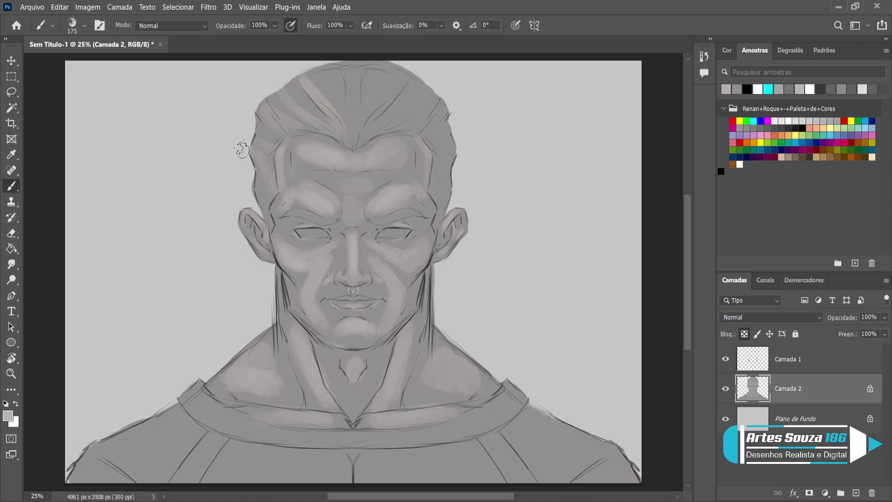
{"action": "mouse_move", "coordinate": [359, 145]}
{"action": "left_mouse_down"}
{"action": "mouse_move", "coordinate": [394, 71]}
{"action": "mouse_move", "coordinate": [406, 73]}
{"action": "mouse_move", "coordinate": [408, 100]}
{"action": "left_mouse_up"}
{"action": "left_click_drag", "start_coordinate": [449, 122], "coordinate": [446, 156]}
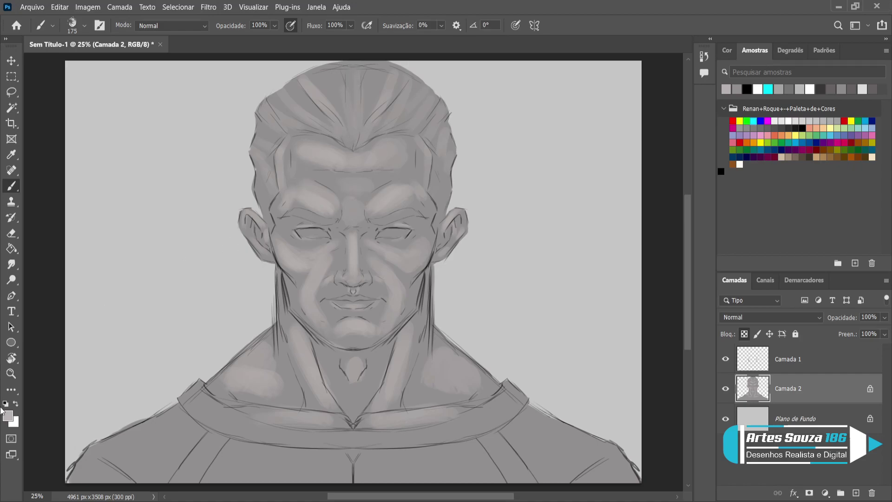
Set the foreground to a pale pinkish grey and lighten the eye with a smaller brush
{"action": "key", "text": "i"}
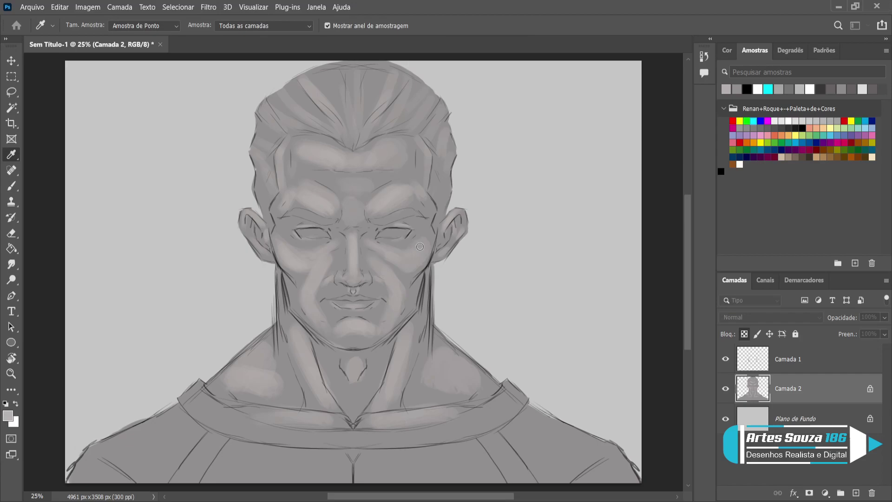
{"action": "key", "text": "b"}
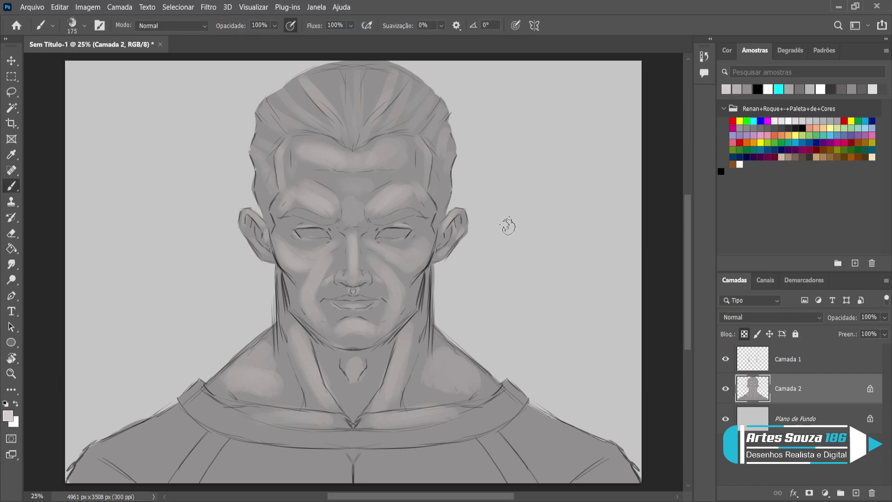
{"action": "key", "text": "bracketleft"}
{"action": "key", "text": "bracketleft"}
{"action": "key", "text": "bracketleft"}
{"action": "key", "text": "bracketleft"}
{"action": "key", "text": "bracketleft"}
{"action": "left_click_drag", "start_coordinate": [305, 232], "coordinate": [314, 231]}
Switch to the round 60 px brush and set the foreground colour to dark grey
{"action": "key", "text": "i"}
{"action": "key", "text": "b"}
{"action": "scroll", "coordinate": [384, 290], "scroll_direction": "up", "scroll_amount": 1}
{"action": "scroll", "coordinate": [385, 290], "scroll_direction": "down", "scroll_amount": 1}
{"action": "key", "text": "period"}
{"action": "left_click", "coordinate": [366, 288], "text": "alt"}
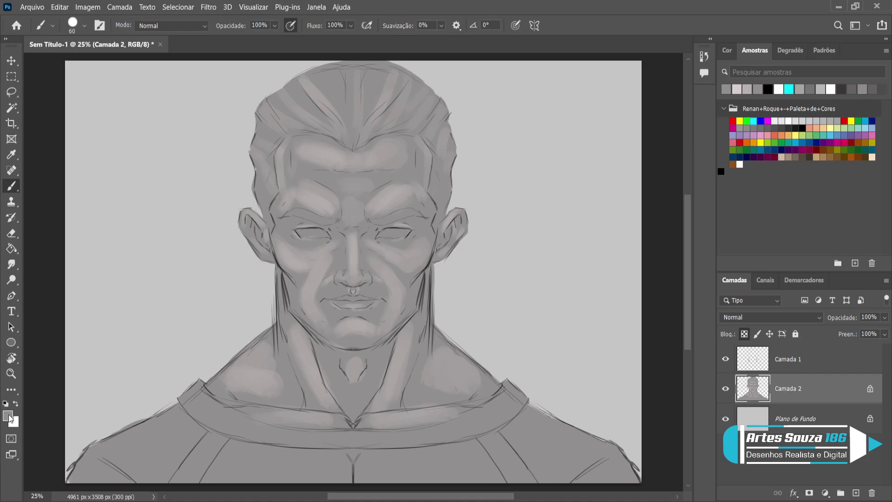
{"action": "key", "text": "i"}
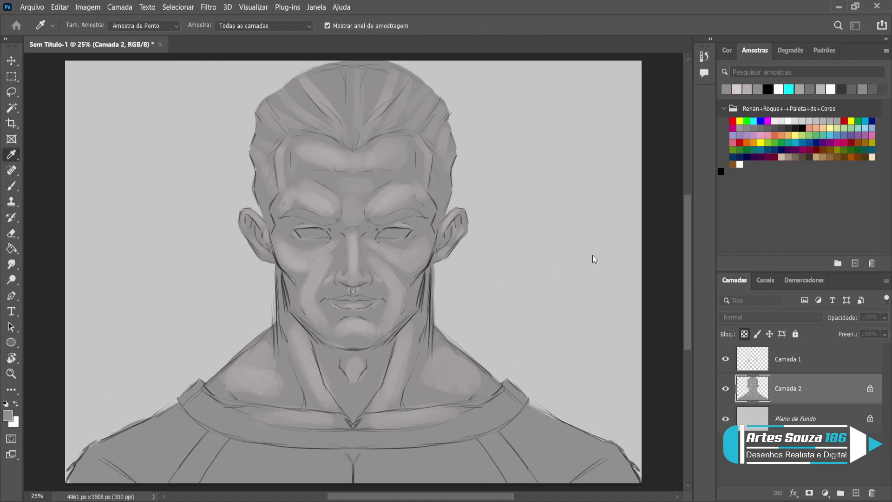
{"action": "key", "text": "b"}
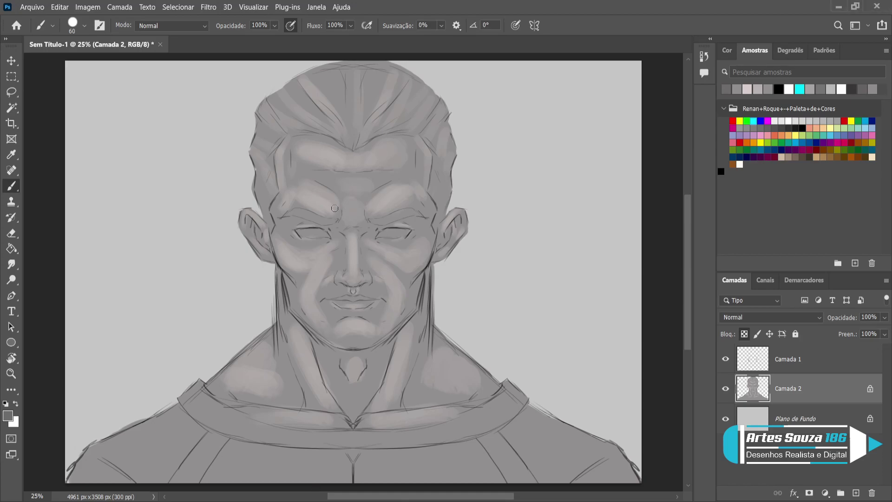
Shade the inner brow ends and the hollows under both cheekbones in dark grey, using 80 px for the cheeks
{"action": "key", "text": "bracketleft"}
{"action": "key", "text": "bracketleft"}
{"action": "key", "text": "bracketleft"}
{"action": "key", "text": "bracketright"}
{"action": "key", "text": "bracketright"}
{"action": "key", "text": "bracketright"}
{"action": "key", "text": "bracketright"}
{"action": "left_click_drag", "start_coordinate": [303, 275], "coordinate": [301, 283]}
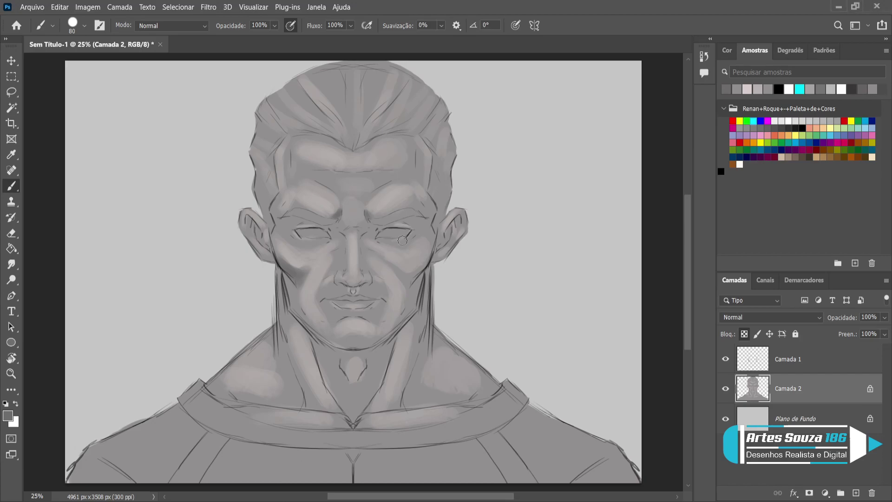
{"action": "left_click_drag", "start_coordinate": [390, 268], "coordinate": [417, 269]}
{"action": "mouse_move", "coordinate": [418, 265]}
{"action": "left_mouse_down"}
{"action": "mouse_move", "coordinate": [385, 256]}
{"action": "mouse_move", "coordinate": [412, 273]}
{"action": "mouse_move", "coordinate": [418, 266]}
{"action": "left_mouse_up"}
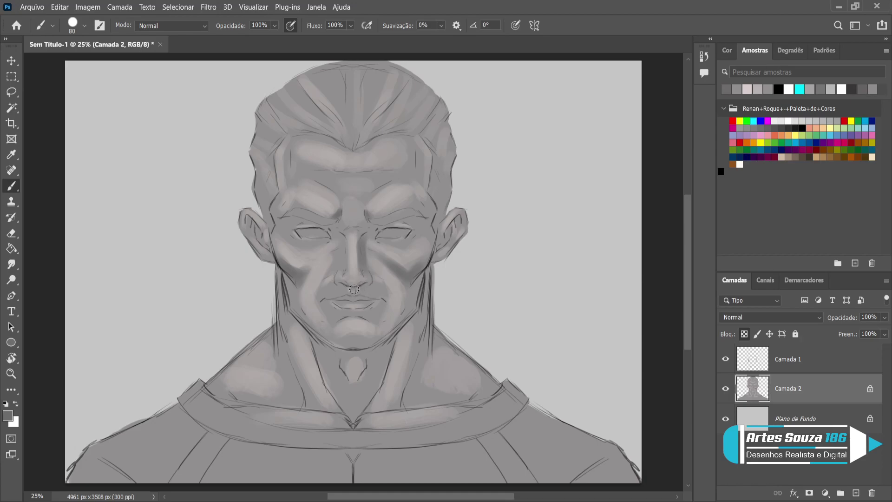
Shade the underside of the nose and the upper lip in dark grey, adjusting the brush between strokes up to 90 px
{"action": "key", "text": "bracketleft"}
{"action": "key", "text": "bracketleft"}
{"action": "key", "text": "bracketleft"}
{"action": "key", "text": "bracketleft"}
{"action": "key", "text": "bracketright"}
{"action": "key", "text": "bracketright"}
{"action": "key", "text": "bracketright"}
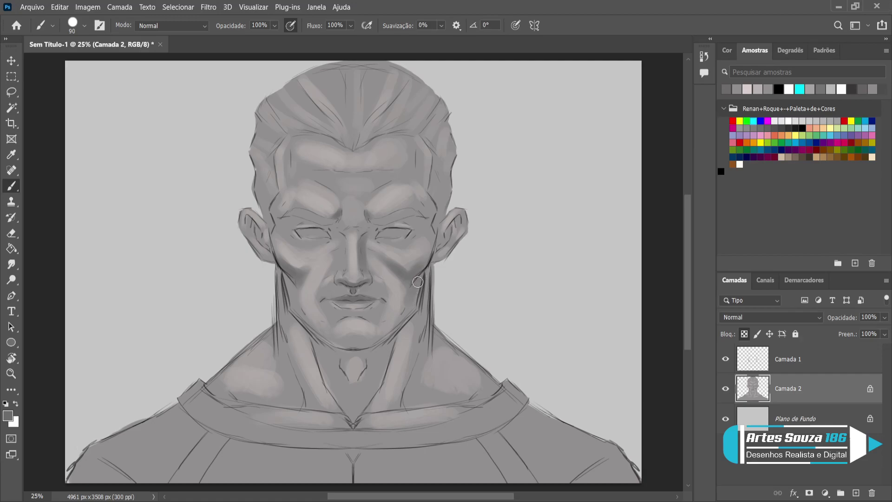
Darken the side of the cheek down to the jaw with the 90 px brush and add shadow around the chin
{"action": "mouse_move", "coordinate": [418, 276]}
{"action": "left_mouse_down"}
{"action": "mouse_move", "coordinate": [400, 321]}
{"action": "mouse_move", "coordinate": [416, 297]}
{"action": "left_mouse_up"}
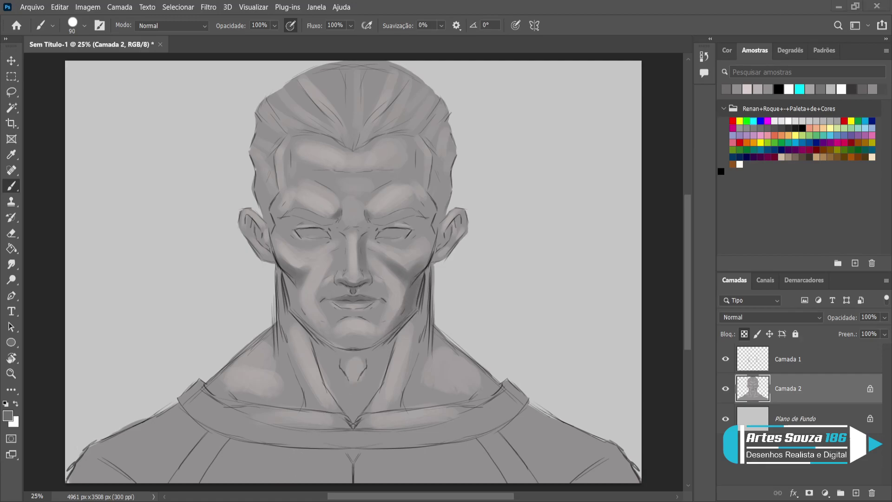
{"action": "mouse_move", "coordinate": [343, 343]}
{"action": "left_mouse_down"}
{"action": "mouse_move", "coordinate": [375, 336]}
{"action": "mouse_move", "coordinate": [323, 338]}
{"action": "left_mouse_up"}
{"action": "key", "text": "bracketleft"}
{"action": "key", "text": "bracketleft"}
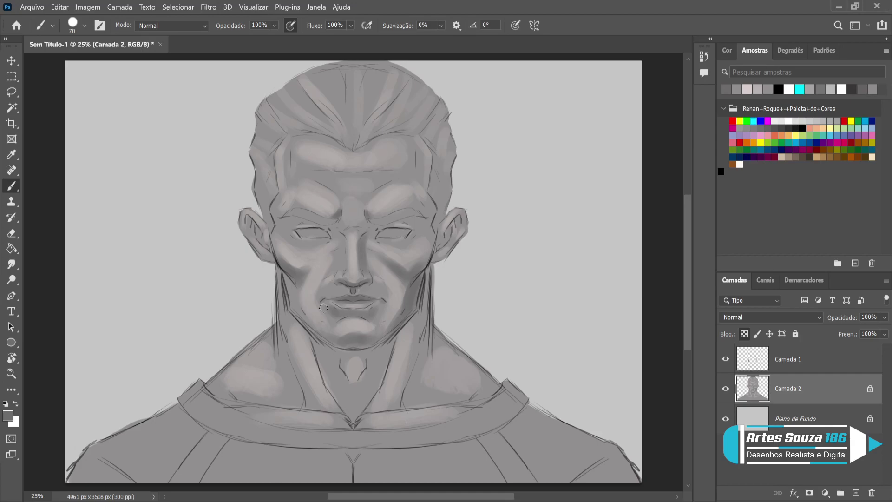
Darken the underside of the jawline and the front of the neck around the Adam's apple, using 60 px for the neck
{"action": "key", "text": "bracketleft"}
{"action": "key", "text": "bracketright"}
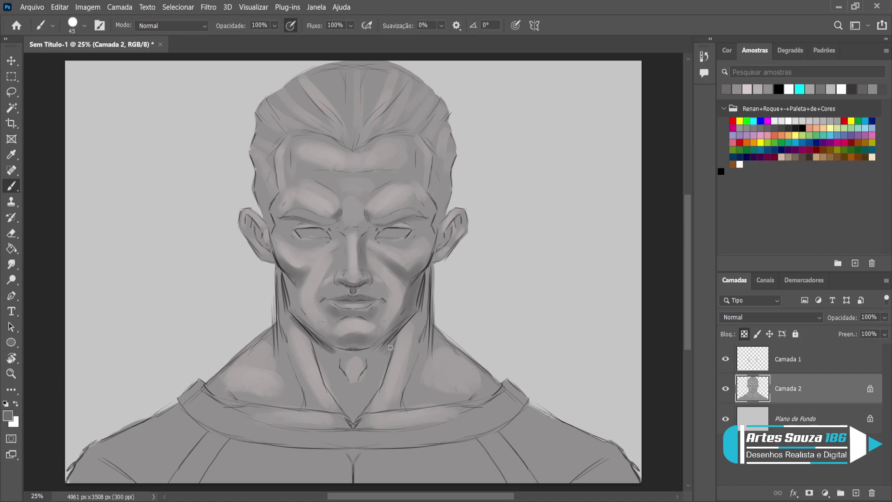
{"action": "key", "text": "bracketright"}
{"action": "mouse_move", "coordinate": [314, 342]}
{"action": "left_mouse_down"}
{"action": "mouse_move", "coordinate": [337, 398]}
{"action": "mouse_move", "coordinate": [312, 348]}
{"action": "mouse_move", "coordinate": [354, 407]}
{"action": "left_mouse_up"}
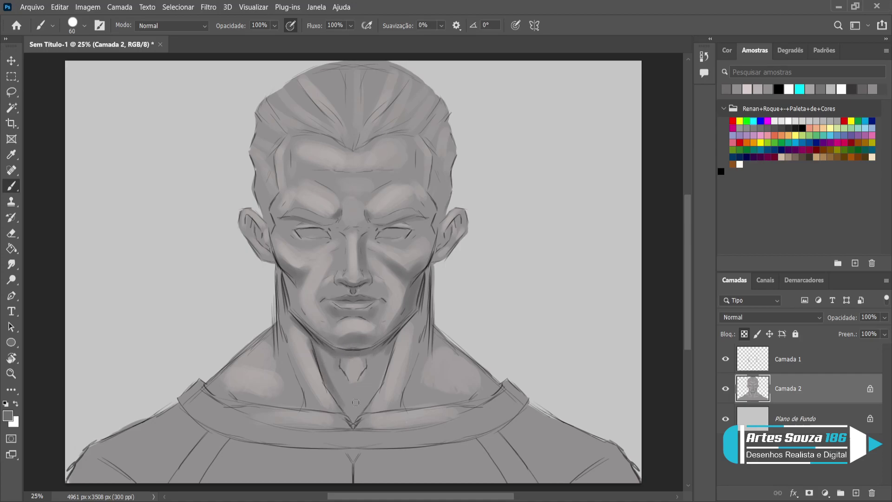
Deepen the dark grey shading along the sides and front of the neck with the 60 px brush
{"action": "mouse_move", "coordinate": [395, 342]}
{"action": "left_mouse_down"}
{"action": "mouse_move", "coordinate": [377, 390]}
{"action": "mouse_move", "coordinate": [392, 352]}
{"action": "mouse_move", "coordinate": [360, 405]}
{"action": "left_mouse_up"}
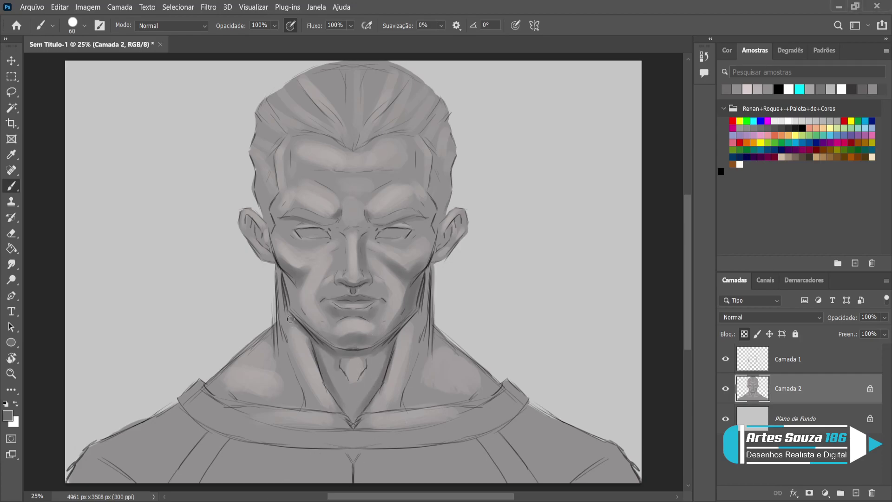
{"action": "left_click_drag", "start_coordinate": [279, 291], "coordinate": [291, 353]}
{"action": "left_click_drag", "start_coordinate": [284, 321], "coordinate": [299, 379]}
{"action": "left_click_drag", "start_coordinate": [426, 313], "coordinate": [421, 355]}
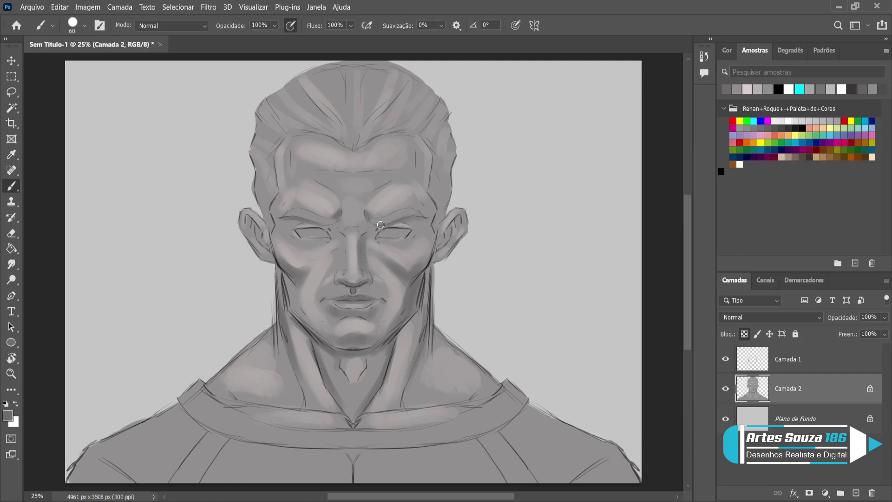
Shade the inner folds of both ears at 35 px and darken the temple along one side of the forehead
{"action": "key", "text": "bracketleft"}
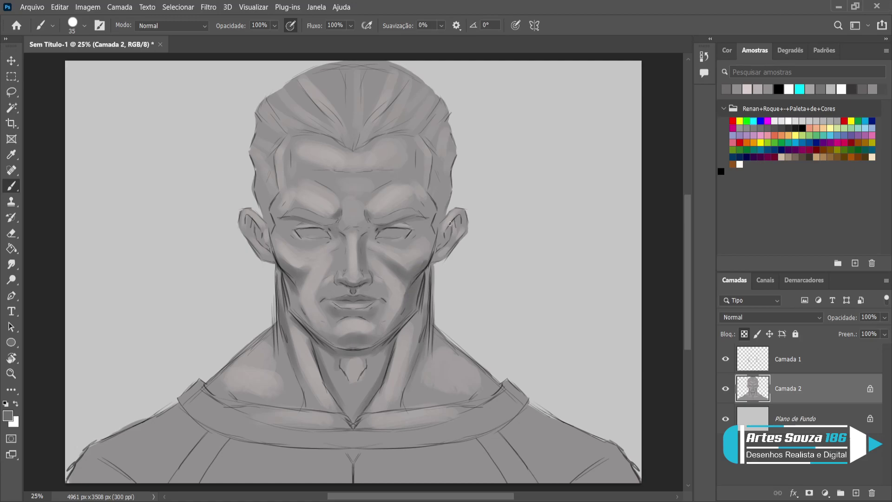
{"action": "left_click_drag", "start_coordinate": [460, 222], "coordinate": [450, 226]}
{"action": "left_click_drag", "start_coordinate": [246, 219], "coordinate": [268, 253]}
{"action": "mouse_move", "coordinate": [288, 142]}
{"action": "left_mouse_down"}
{"action": "mouse_move", "coordinate": [285, 204]}
{"action": "mouse_move", "coordinate": [285, 188]}
{"action": "left_mouse_up"}
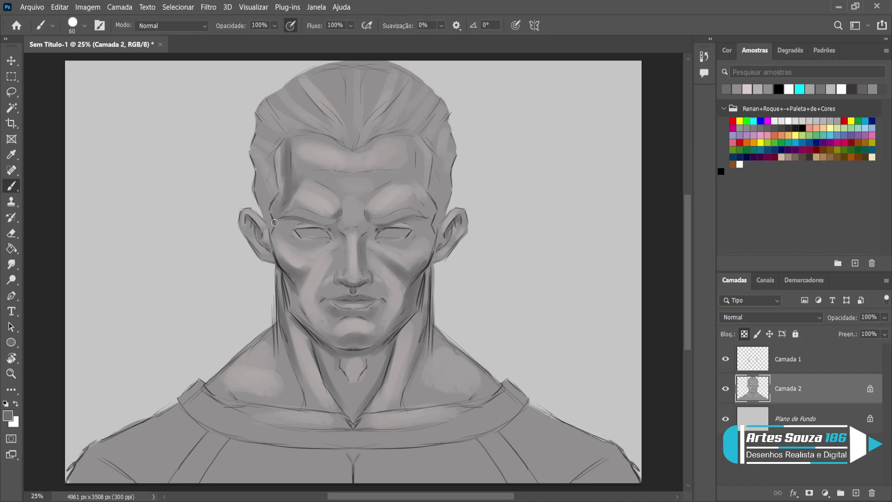
Darken the opposite temple down past the outer eye corner, enlarging the brush to 90 px
{"action": "key", "text": "bracketright"}
{"action": "key", "text": "bracketright"}
{"action": "key", "text": "bracketright"}
{"action": "mouse_move", "coordinate": [403, 134]}
{"action": "left_mouse_down"}
{"action": "mouse_move", "coordinate": [412, 185]}
{"action": "mouse_move", "coordinate": [418, 164]}
{"action": "mouse_move", "coordinate": [422, 188]}
{"action": "mouse_move", "coordinate": [412, 155]}
{"action": "mouse_move", "coordinate": [403, 195]}
{"action": "mouse_move", "coordinate": [425, 201]}
{"action": "left_mouse_up"}
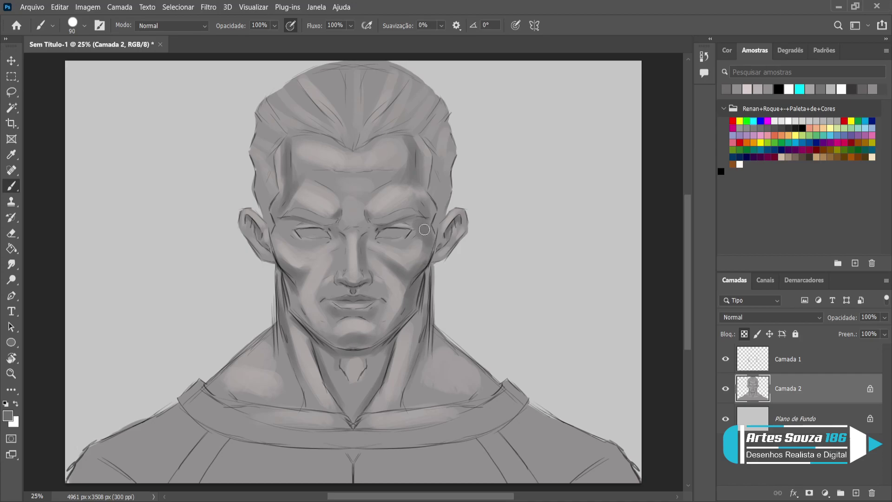
Shade the forehead crease and the area above the brows, adjusting the brush between strokes up to 100 px
{"action": "key", "text": "bracketleft"}
{"action": "key", "text": "bracketleft"}
{"action": "key", "text": "bracketleft"}
{"action": "key", "text": "bracketleft"}
{"action": "key", "text": "bracketleft"}
{"action": "key", "text": "bracketright"}
{"action": "key", "text": "bracketright"}
{"action": "key", "text": "bracketright"}
{"action": "key", "text": "bracketright"}
{"action": "key", "text": "bracketright"}
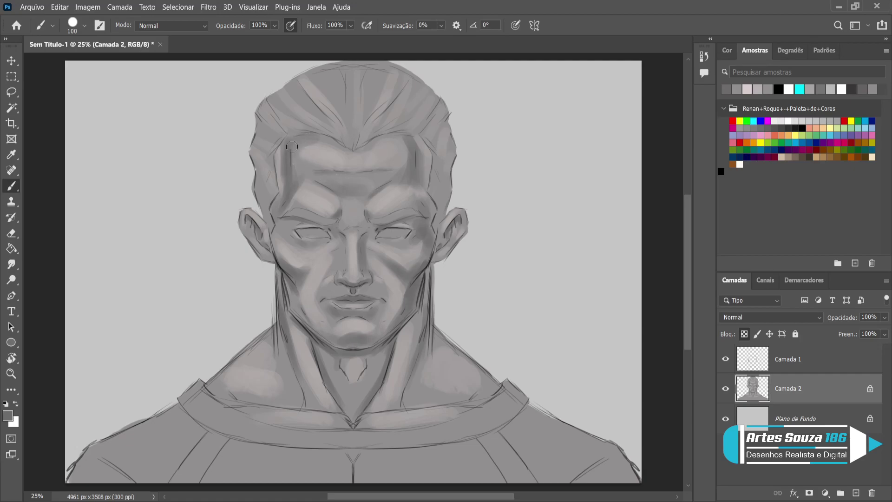
Define the hairline and the sideburn edges in dark grey with a 30 px brush
{"action": "key", "text": "bracketleft"}
{"action": "key", "text": "bracketleft"}
{"action": "key", "text": "bracketleft"}
{"action": "key", "text": "bracketleft"}
{"action": "key", "text": "bracketleft"}
{"action": "mouse_move", "coordinate": [434, 161]}
{"action": "left_mouse_down"}
{"action": "mouse_move", "coordinate": [425, 148]}
{"action": "mouse_move", "coordinate": [435, 215]}
{"action": "left_mouse_up"}
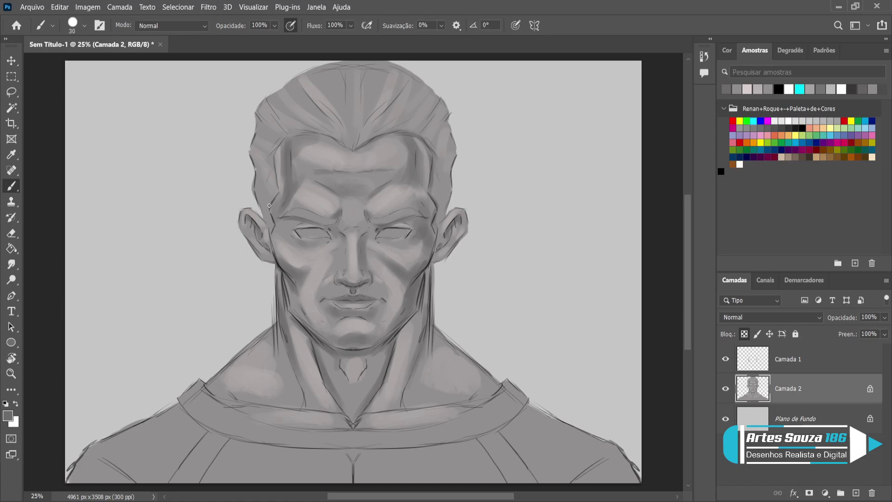
{"action": "left_click_drag", "start_coordinate": [274, 155], "coordinate": [271, 176]}
Add a new layer above Camada 2 and start painting the eye white in a sampled light grey at 30 px
{"action": "left_click", "coordinate": [856, 492]}
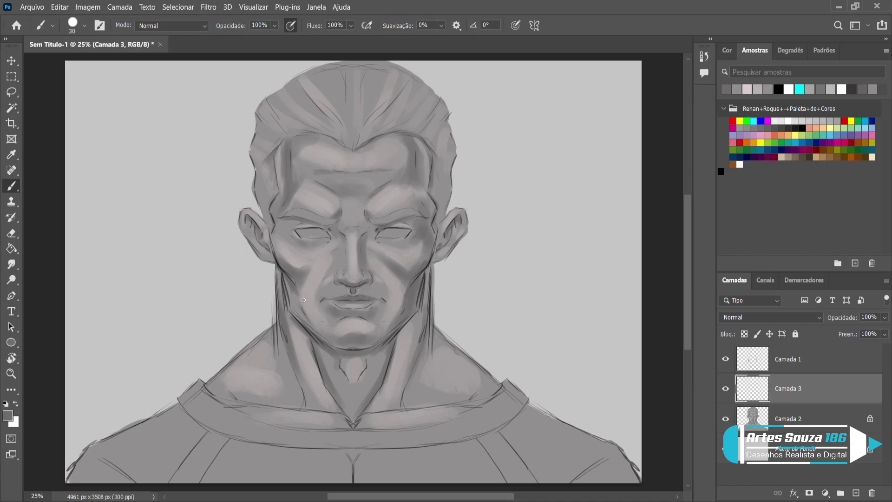
{"action": "left_click", "coordinate": [303, 285], "text": "alt"}
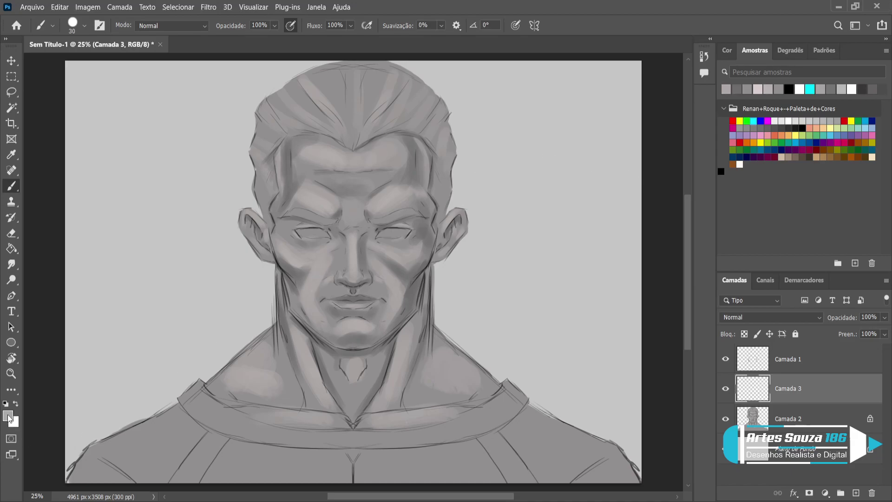
{"action": "key", "text": "i"}
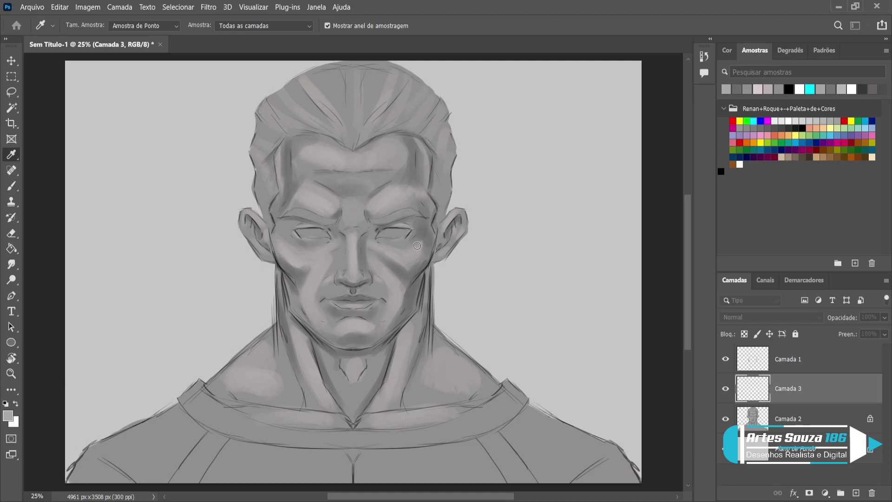
{"action": "left_click", "coordinate": [632, 205]}
{"action": "key", "text": "b"}
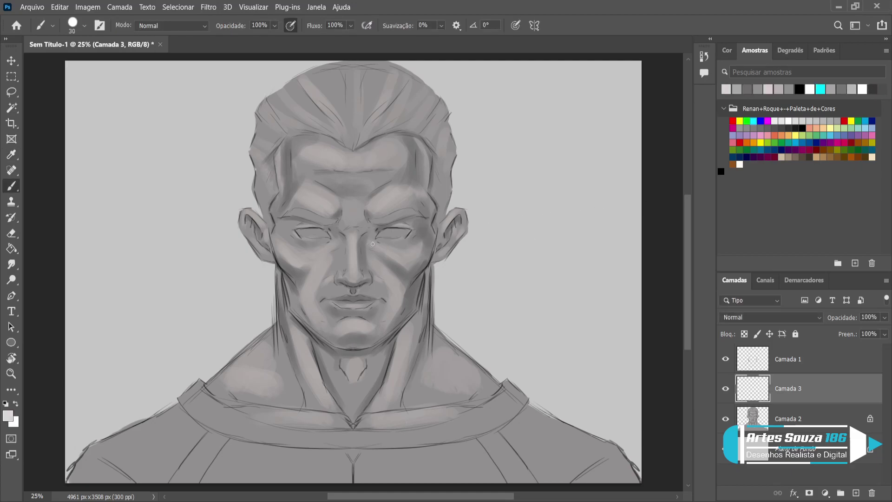
{"action": "left_click_drag", "start_coordinate": [385, 232], "coordinate": [390, 230]}
Turn off pressure-controlled opacity, fill both eye shapes solidly in light grey up to 45 px, and clean their corners
{"action": "left_click", "coordinate": [291, 25]}
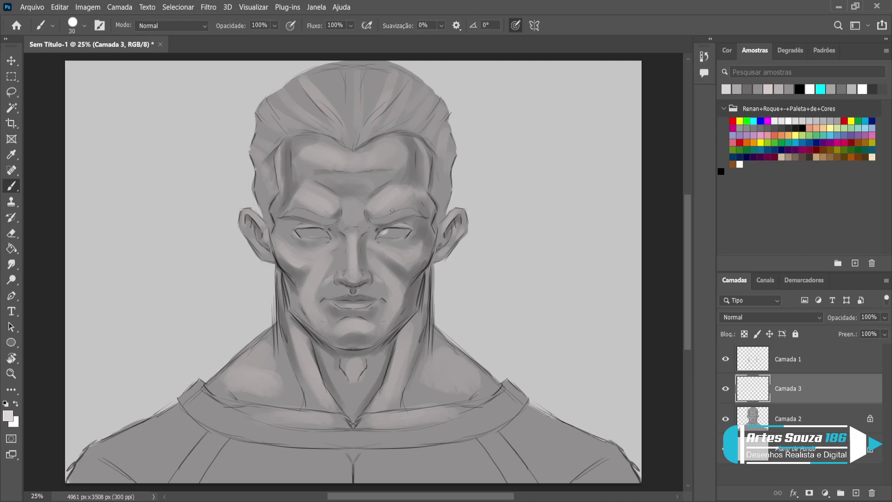
{"action": "left_click_drag", "start_coordinate": [392, 232], "coordinate": [406, 235]}
{"action": "left_click_drag", "start_coordinate": [378, 237], "coordinate": [381, 233]}
{"action": "key", "text": "bracketright"}
{"action": "mouse_move", "coordinate": [300, 231]}
{"action": "left_mouse_down"}
{"action": "mouse_move", "coordinate": [328, 235]}
{"action": "mouse_move", "coordinate": [312, 234]}
{"action": "left_mouse_up"}
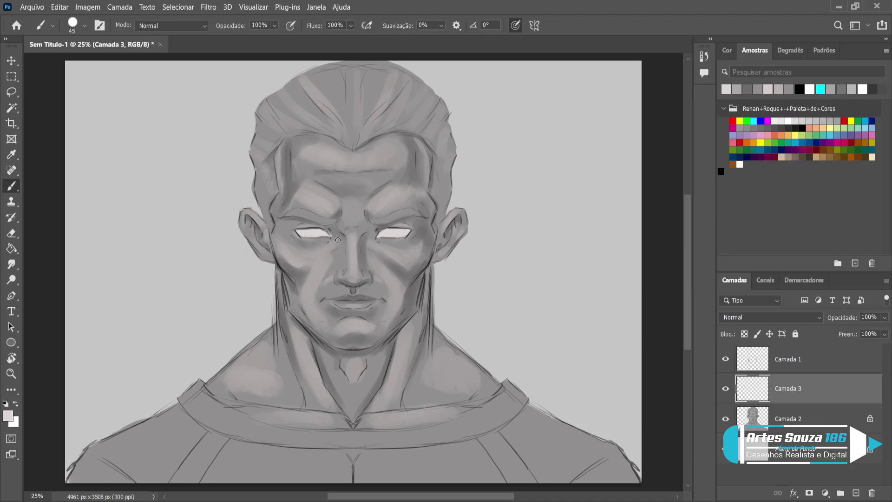
{"action": "key", "text": "e"}
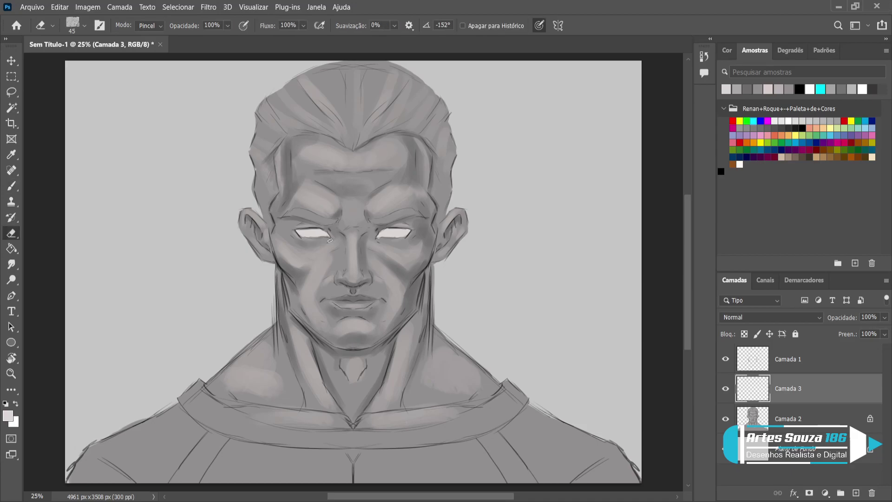
{"action": "key", "text": "b"}
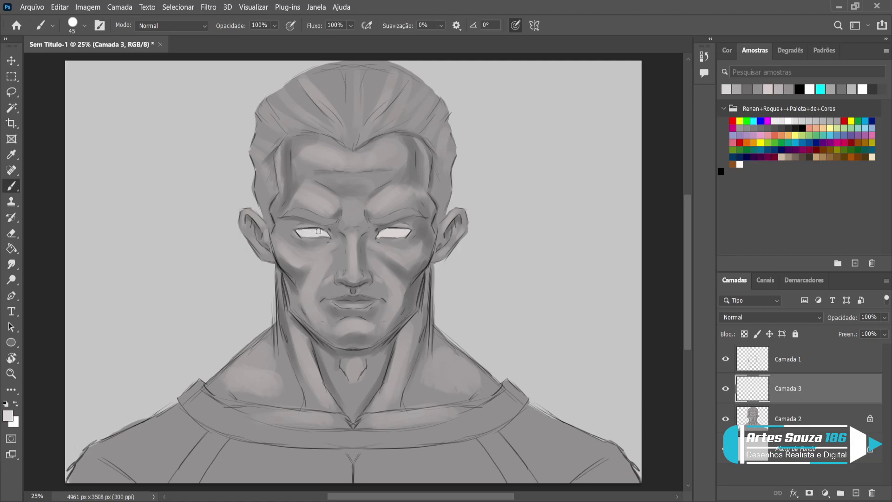
{"action": "key", "text": "e"}
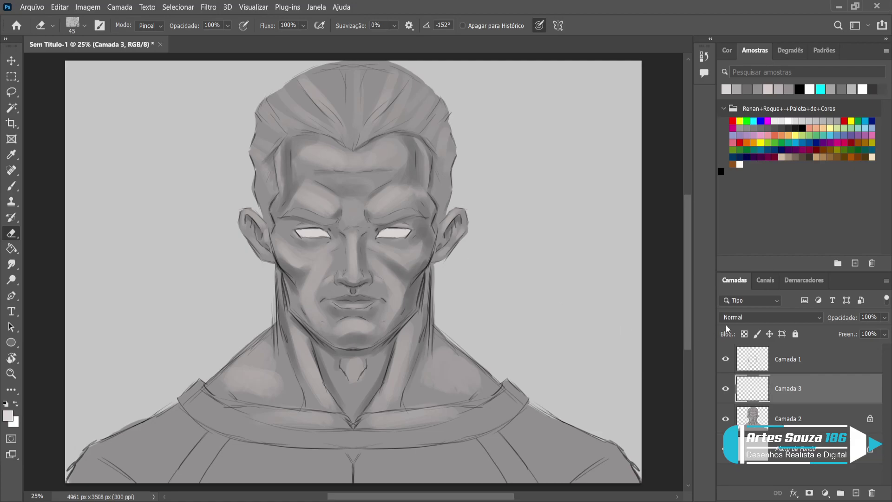
Lock the eye layer's transparent pixels and prepare a soft, pressure-controlled opacity brush in dark grey sampled from the cheek
{"action": "left_click", "coordinate": [745, 335]}
{"action": "key", "text": "alt"}
{"action": "key", "text": "b"}
{"action": "left_click", "coordinate": [289, 261], "text": "alt"}
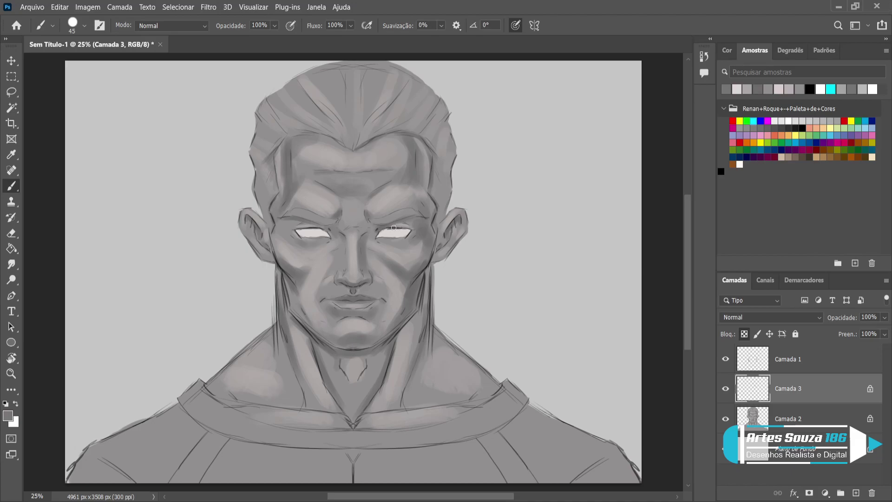
{"action": "key", "text": "slash"}
{"action": "left_click", "coordinate": [290, 26]}
{"action": "key", "text": "shift+bracketleft"}
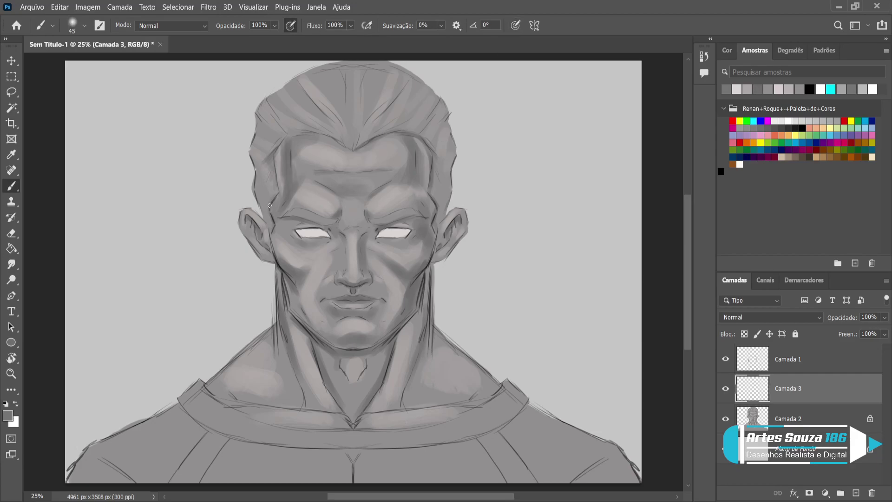
{"action": "left_click", "coordinate": [745, 334]}
Shade the upper edge of both eyes with the soft 90 px brush and relighten their centres with the sampled light grey
{"action": "key", "text": "bracketright"}
{"action": "key", "text": "bracketright"}
{"action": "key", "text": "bracketright"}
{"action": "key", "text": "bracketright"}
{"action": "key", "text": "bracketright"}
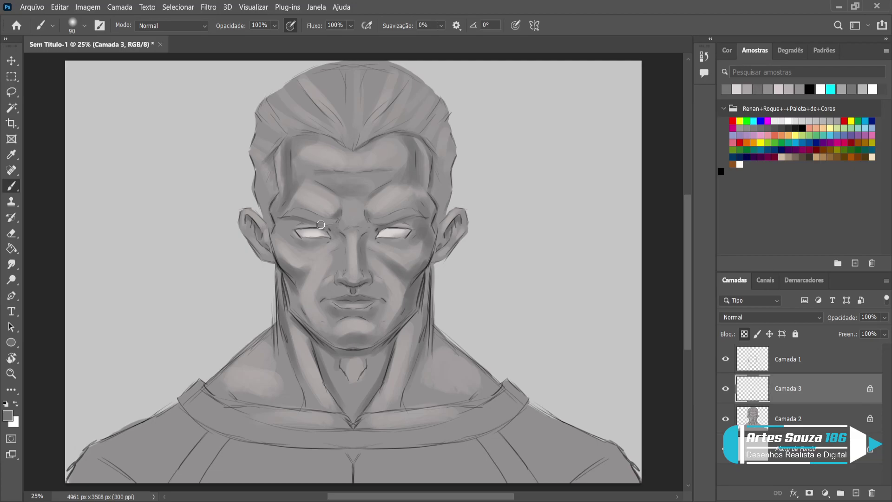
{"action": "left_click_drag", "start_coordinate": [395, 227], "coordinate": [402, 224]}
{"action": "left_click", "coordinate": [311, 234], "text": "alt"}
{"action": "left_click_drag", "start_coordinate": [306, 234], "coordinate": [314, 233]}
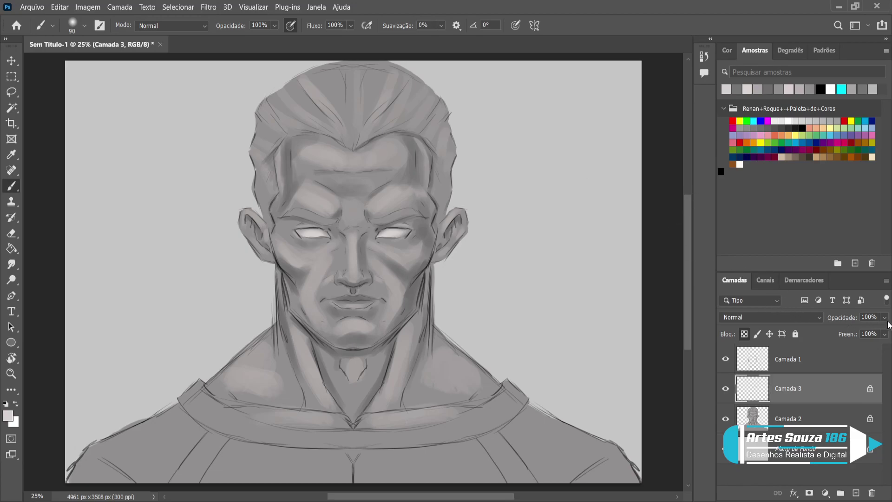
Lower the opacity of the Camada 1 sketch layer and add a new layer directly above Camada 2
{"action": "left_click", "coordinate": [848, 366]}
{"action": "mouse_move", "coordinate": [886, 319]}
{"action": "left_mouse_down"}
{"action": "mouse_move", "coordinate": [863, 334]}
{"action": "mouse_move", "coordinate": [836, 336]}
{"action": "mouse_move", "coordinate": [865, 336]}
{"action": "mouse_move", "coordinate": [851, 329]}
{"action": "mouse_move", "coordinate": [860, 329]}
{"action": "left_mouse_up"}
{"action": "left_click", "coordinate": [800, 418]}
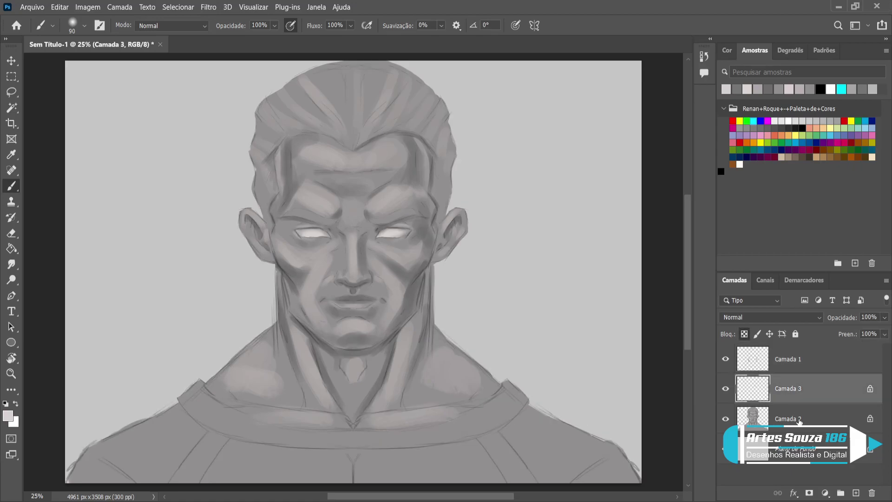
{"action": "left_click", "coordinate": [857, 492]}
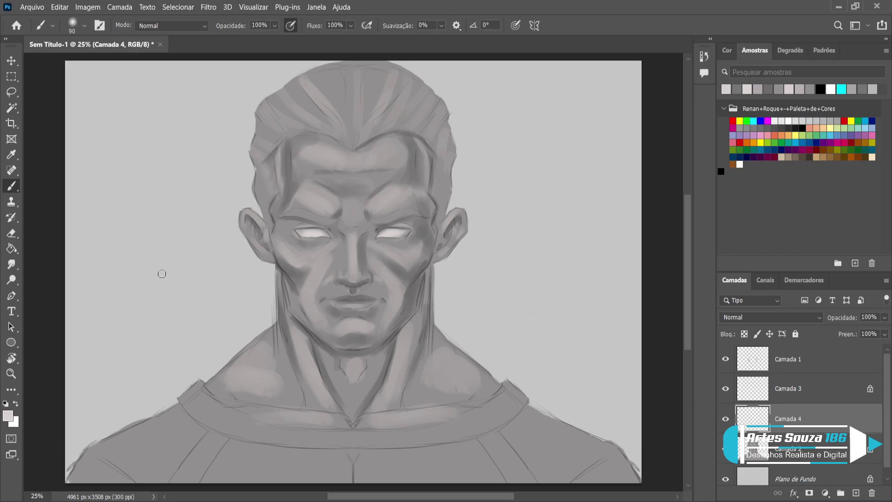
Draw the brow and upper eyelid creases in a darker grey on the new layer with a 10 px brush
{"action": "key", "text": "i"}
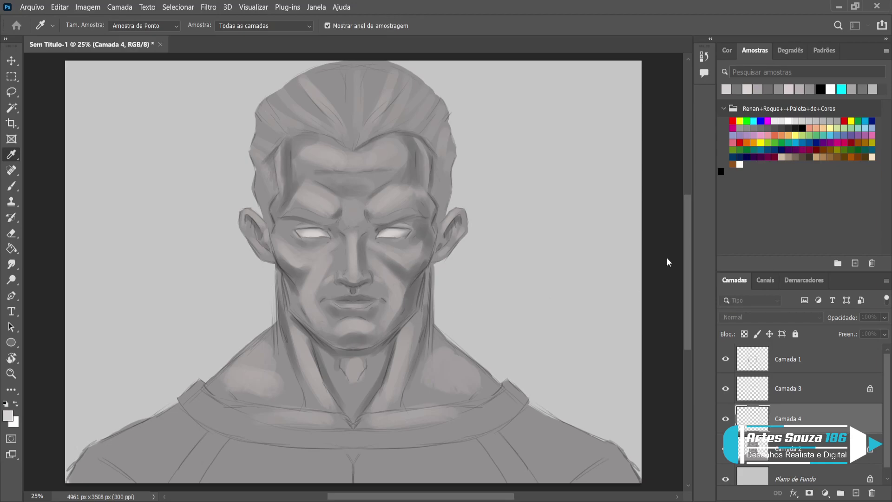
{"action": "key", "text": "b"}
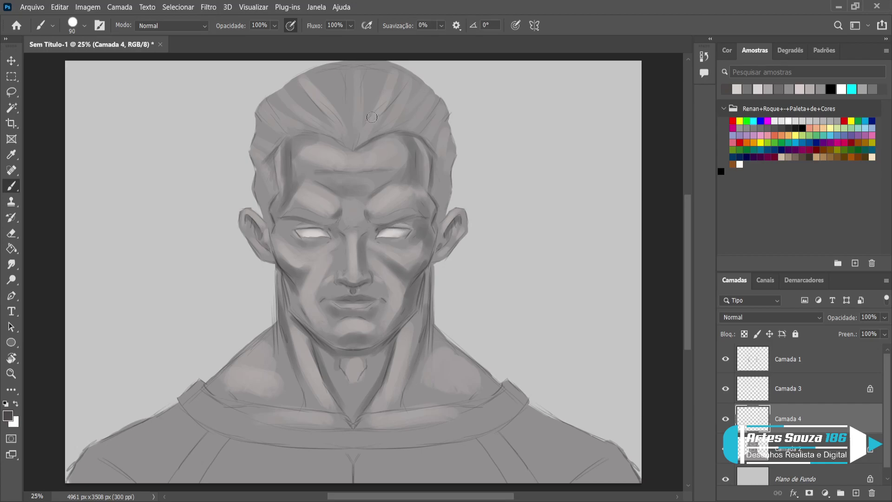
{"action": "key", "text": "bracketleft"}
{"action": "key", "text": "bracketleft"}
{"action": "key", "text": "bracketleft"}
{"action": "key", "text": "bracketleft"}
{"action": "key", "text": "bracketleft"}
{"action": "key", "text": "bracketleft"}
{"action": "key", "text": "bracketleft"}
{"action": "key", "text": "bracketleft"}
{"action": "left_click_drag", "start_coordinate": [291, 209], "coordinate": [283, 218]}
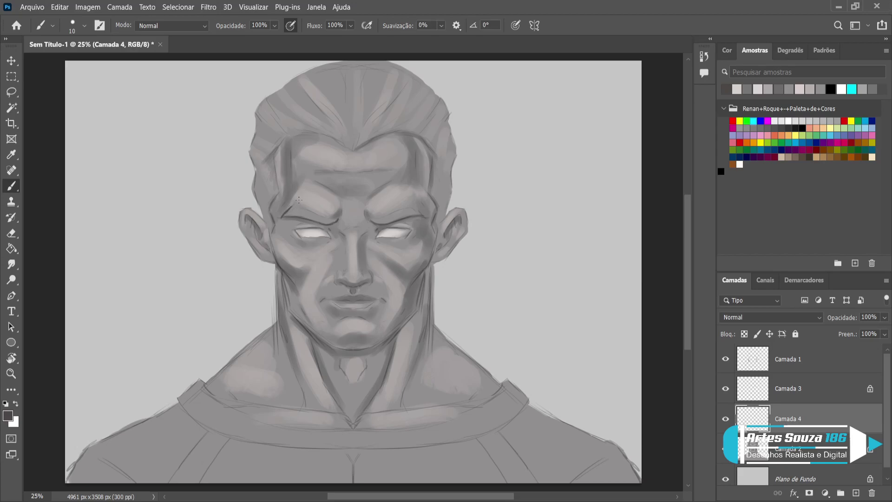
{"action": "left_click_drag", "start_coordinate": [293, 206], "coordinate": [337, 218]}
{"action": "key", "text": "bracketleft"}
{"action": "left_click_drag", "start_coordinate": [393, 212], "coordinate": [400, 213]}
Outline the eyes and the wings of the nose in dark grey, varying the small brush around 15 px
{"action": "key", "text": "bracketright"}
{"action": "key", "text": "bracketright"}
{"action": "key", "text": "bracketright"}
{"action": "key", "text": "bracketleft"}
{"action": "key", "text": "bracketleft"}
{"action": "key", "text": "bracketright"}
{"action": "key", "text": "bracketleft"}
{"action": "key", "text": "bracketright"}
{"action": "key", "text": "bracketleft"}
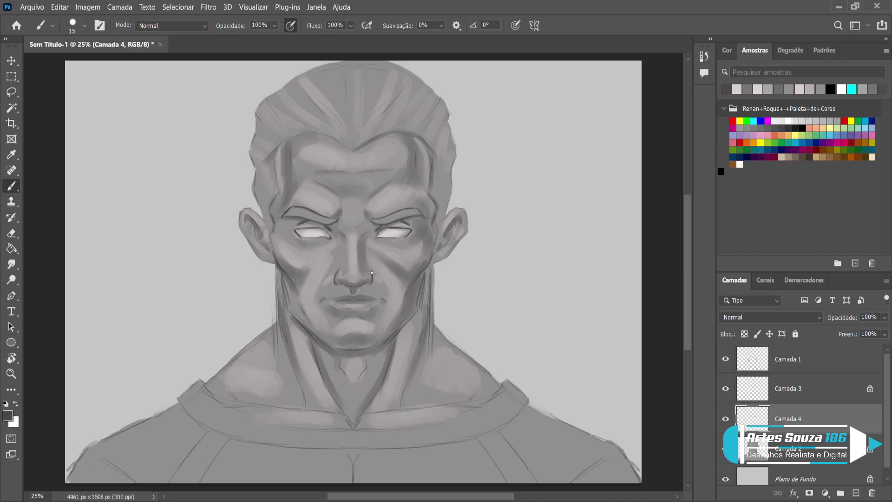
Darken the inner eye corners and the base of the nose, and draw the line between the lips
{"action": "key", "text": "bracketright"}
{"action": "key", "text": "bracketright"}
{"action": "key", "text": "bracketright"}
{"action": "key", "text": "bracketleft"}
{"action": "key", "text": "bracketleft"}
{"action": "key", "text": "bracketleft"}
{"action": "key", "text": "bracketleft"}
{"action": "key", "text": "bracketright"}
{"action": "key", "text": "bracketright"}
{"action": "key", "text": "bracketleft"}
{"action": "left_click_drag", "start_coordinate": [322, 302], "coordinate": [344, 301]}
Darken the jawline on both sides with a 30 px brush, extending it up to the ears at 20 px
{"action": "key", "text": "bracketright"}
{"action": "mouse_move", "coordinate": [293, 316]}
{"action": "left_mouse_down"}
{"action": "mouse_move", "coordinate": [318, 340]}
{"action": "mouse_move", "coordinate": [312, 331]}
{"action": "left_mouse_up"}
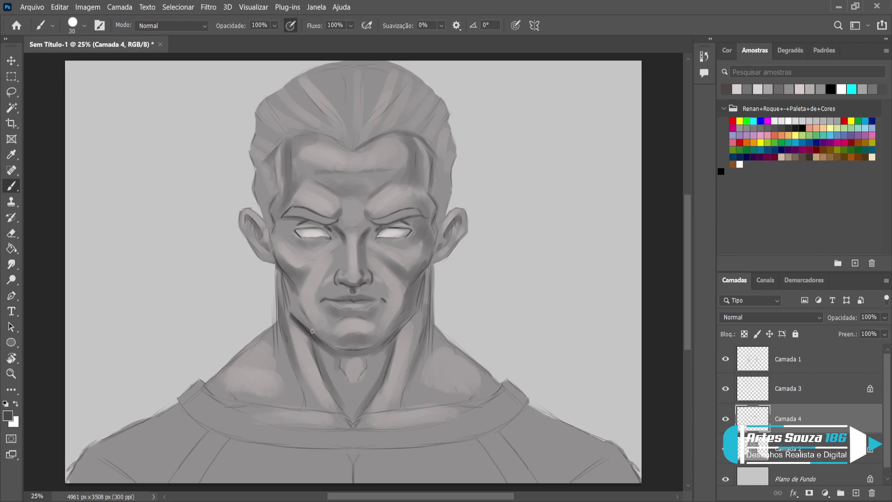
{"action": "left_click_drag", "start_coordinate": [418, 312], "coordinate": [384, 344]}
{"action": "key", "text": "bracketleft"}
{"action": "mouse_move", "coordinate": [280, 270]}
{"action": "left_mouse_down"}
{"action": "mouse_move", "coordinate": [288, 305]}
{"action": "mouse_move", "coordinate": [284, 286]}
{"action": "left_mouse_up"}
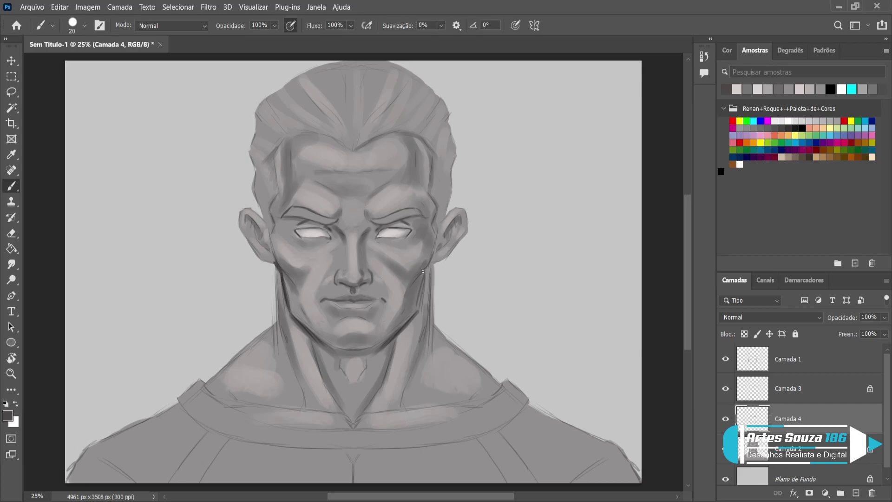
{"action": "left_click_drag", "start_coordinate": [430, 260], "coordinate": [418, 309]}
Darken the inner edges of both neck muscles down to the collar notch with a 45 px brush
{"action": "key", "text": "bracketright"}
{"action": "key", "text": "bracketright"}
{"action": "key", "text": "bracketright"}
{"action": "key", "text": "bracketright"}
{"action": "key", "text": "bracketright"}
{"action": "left_click_drag", "start_coordinate": [311, 337], "coordinate": [331, 384]}
{"action": "left_click_drag", "start_coordinate": [318, 354], "coordinate": [351, 413]}
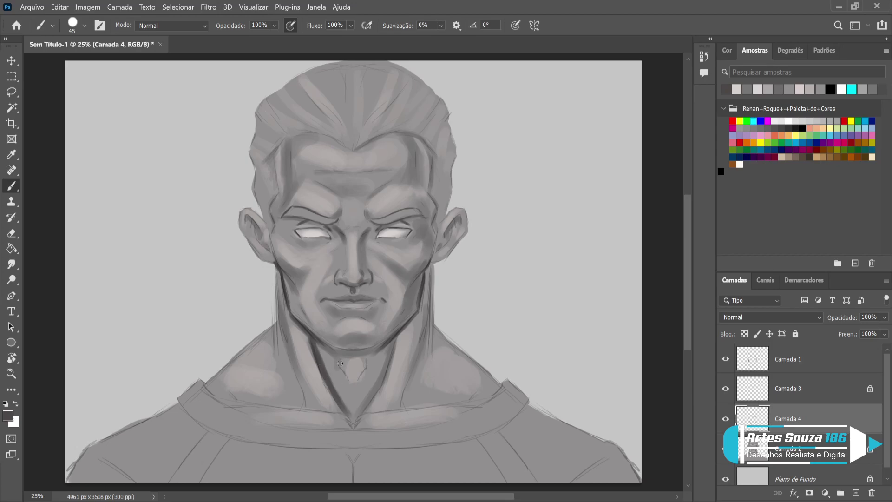
{"action": "left_click_drag", "start_coordinate": [391, 342], "coordinate": [370, 384]}
Enlarge the brush and add the dark shadow under the chin across the top of the neck
{"action": "key", "text": "bracketright"}
{"action": "key", "text": "bracketright"}
{"action": "key", "text": "bracketright"}
{"action": "key", "text": "bracketright"}
{"action": "mouse_move", "coordinate": [319, 344]}
{"action": "left_mouse_down"}
{"action": "mouse_move", "coordinate": [364, 359]}
{"action": "mouse_move", "coordinate": [344, 356]}
{"action": "mouse_move", "coordinate": [384, 345]}
{"action": "mouse_move", "coordinate": [363, 370]}
{"action": "mouse_move", "coordinate": [387, 340]}
{"action": "mouse_move", "coordinate": [354, 364]}
{"action": "mouse_move", "coordinate": [333, 348]}
{"action": "mouse_move", "coordinate": [348, 382]}
{"action": "mouse_move", "coordinate": [337, 363]}
{"action": "mouse_move", "coordinate": [345, 372]}
{"action": "mouse_move", "coordinate": [307, 358]}
{"action": "left_mouse_up"}
Accent the outer neck muscle edges above the collar from 40 px down, and darken the neck below the ear
{"action": "key", "text": "bracketleft"}
{"action": "key", "text": "bracketleft"}
{"action": "left_click_drag", "start_coordinate": [299, 409], "coordinate": [298, 375]}
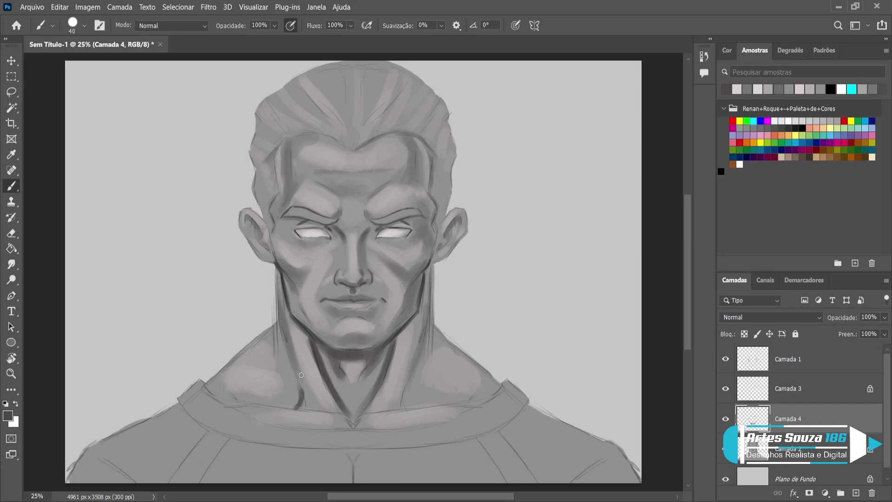
{"action": "key", "text": "bracketleft"}
{"action": "left_click_drag", "start_coordinate": [402, 409], "coordinate": [404, 393]}
{"action": "left_click_drag", "start_coordinate": [282, 286], "coordinate": [272, 274]}
Darken the inner folds of both ears and one sideburn edge, reducing the brush to 10 px
{"action": "key", "text": "bracketleft"}
{"action": "key", "text": "bracketleft"}
{"action": "left_click_drag", "start_coordinate": [247, 216], "coordinate": [267, 249]}
{"action": "mouse_move", "coordinate": [461, 221]}
{"action": "left_mouse_down"}
{"action": "mouse_move", "coordinate": [440, 250]}
{"action": "mouse_move", "coordinate": [437, 234]}
{"action": "left_mouse_up"}
{"action": "mouse_move", "coordinate": [269, 213]}
{"action": "left_mouse_down"}
{"action": "mouse_move", "coordinate": [275, 226]}
{"action": "mouse_move", "coordinate": [279, 189]}
{"action": "left_mouse_up"}
{"action": "key", "text": "bracketleft"}
{"action": "mouse_move", "coordinate": [286, 137]}
{"action": "left_mouse_down"}
{"action": "mouse_move", "coordinate": [263, 171]}
{"action": "mouse_move", "coordinate": [277, 163]}
{"action": "mouse_move", "coordinate": [277, 147]}
{"action": "mouse_move", "coordinate": [276, 184]}
{"action": "left_mouse_up"}
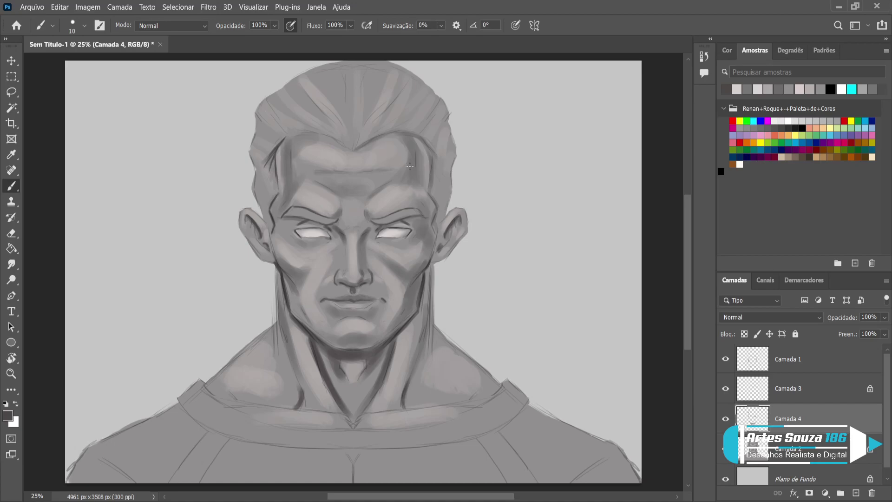
{"action": "key", "text": "ctrl+z"}
{"action": "key", "text": "ctrl+z"}
{"action": "key", "text": "ctrl+z"}
{"action": "key", "text": "ctrl+z"}
Outline the opposite temple and sideburn edge, and darken the line where the ear meets the face
{"action": "left_click_drag", "start_coordinate": [432, 158], "coordinate": [430, 171]}
{"action": "mouse_move", "coordinate": [433, 200]}
{"action": "left_mouse_down"}
{"action": "mouse_move", "coordinate": [436, 236]}
{"action": "mouse_move", "coordinate": [438, 223]}
{"action": "left_mouse_up"}
{"action": "left_click_drag", "start_coordinate": [265, 220], "coordinate": [269, 229]}
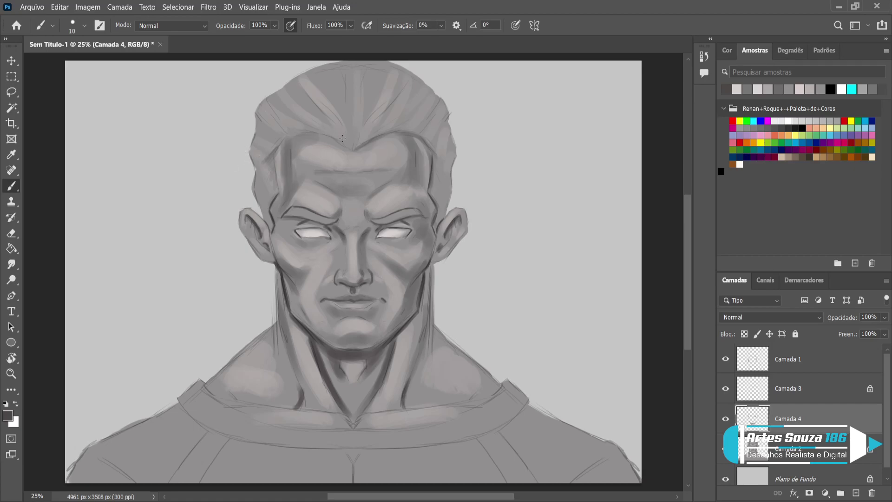
Darken the hairline around the widow's peak and add fine hair strokes at both temples with the 10 px brush
{"action": "mouse_move", "coordinate": [343, 141]}
{"action": "left_mouse_down"}
{"action": "mouse_move", "coordinate": [331, 126]}
{"action": "mouse_move", "coordinate": [344, 147]}
{"action": "left_mouse_up"}
{"action": "mouse_move", "coordinate": [299, 130]}
{"action": "left_mouse_down"}
{"action": "mouse_move", "coordinate": [321, 135]}
{"action": "mouse_move", "coordinate": [316, 128]}
{"action": "mouse_move", "coordinate": [308, 124]}
{"action": "mouse_move", "coordinate": [320, 137]}
{"action": "mouse_move", "coordinate": [287, 136]}
{"action": "mouse_move", "coordinate": [308, 134]}
{"action": "mouse_move", "coordinate": [301, 112]}
{"action": "mouse_move", "coordinate": [258, 112]}
{"action": "mouse_move", "coordinate": [256, 135]}
{"action": "mouse_move", "coordinate": [296, 135]}
{"action": "mouse_move", "coordinate": [278, 144]}
{"action": "mouse_move", "coordinate": [297, 132]}
{"action": "mouse_move", "coordinate": [268, 158]}
{"action": "mouse_move", "coordinate": [276, 140]}
{"action": "mouse_move", "coordinate": [262, 176]}
{"action": "mouse_move", "coordinate": [276, 149]}
{"action": "mouse_move", "coordinate": [267, 197]}
{"action": "mouse_move", "coordinate": [268, 196]}
{"action": "left_mouse_up"}
{"action": "mouse_move", "coordinate": [433, 149]}
{"action": "left_mouse_down"}
{"action": "mouse_move", "coordinate": [442, 176]}
{"action": "mouse_move", "coordinate": [434, 183]}
{"action": "mouse_move", "coordinate": [435, 147]}
{"action": "mouse_move", "coordinate": [426, 138]}
{"action": "mouse_move", "coordinate": [442, 158]}
{"action": "left_mouse_up"}
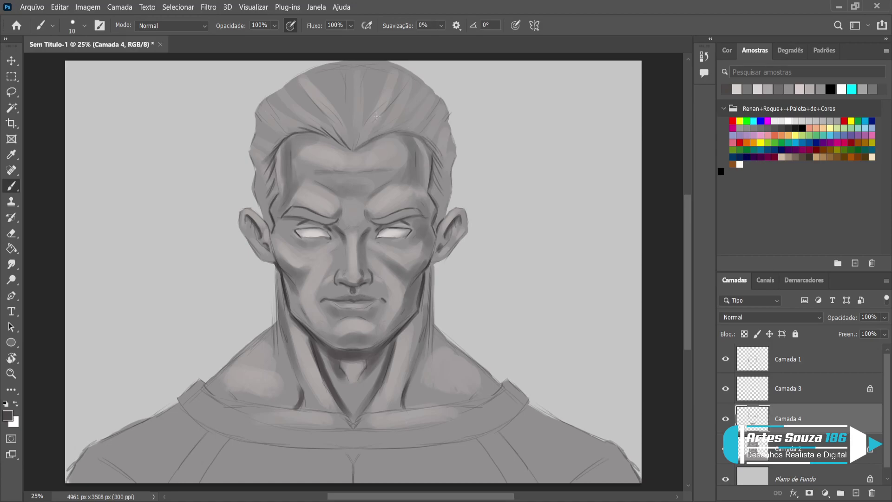
Draw dark strand lines through the swept-back hair and clip the line layer to Camada 2
{"action": "left_click_drag", "start_coordinate": [294, 128], "coordinate": [260, 122]}
{"action": "mouse_move", "coordinate": [425, 131]}
{"action": "left_mouse_down"}
{"action": "mouse_move", "coordinate": [439, 108]}
{"action": "mouse_move", "coordinate": [446, 129]}
{"action": "left_mouse_up"}
{"action": "left_click_drag", "start_coordinate": [302, 83], "coordinate": [330, 117]}
{"action": "mouse_move", "coordinate": [342, 71]}
{"action": "left_mouse_down"}
{"action": "mouse_move", "coordinate": [349, 122]}
{"action": "mouse_move", "coordinate": [362, 149]}
{"action": "mouse_move", "coordinate": [368, 144]}
{"action": "left_mouse_up"}
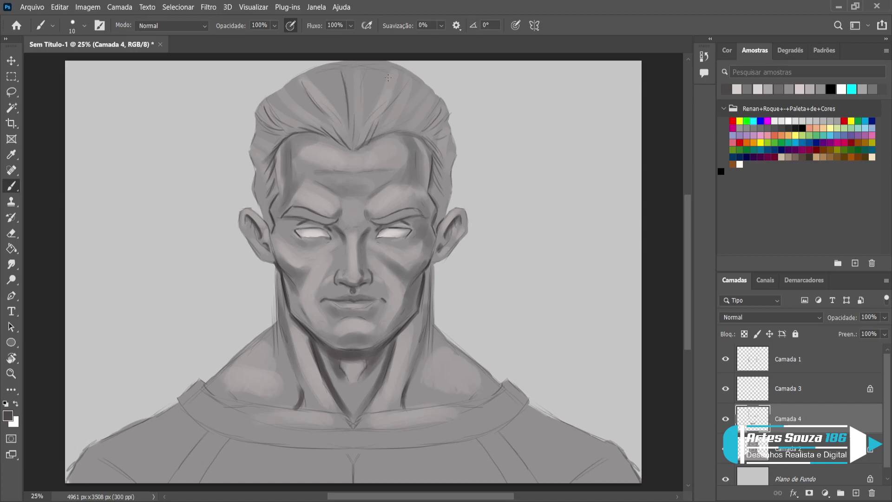
{"action": "mouse_move", "coordinate": [382, 74]}
{"action": "left_mouse_down"}
{"action": "mouse_move", "coordinate": [365, 119]}
{"action": "mouse_move", "coordinate": [373, 117]}
{"action": "left_mouse_up"}
{"action": "mouse_move", "coordinate": [414, 83]}
{"action": "left_mouse_down"}
{"action": "mouse_move", "coordinate": [399, 114]}
{"action": "mouse_move", "coordinate": [414, 119]}
{"action": "left_mouse_up"}
{"action": "left_click", "coordinate": [798, 432], "text": "alt"}
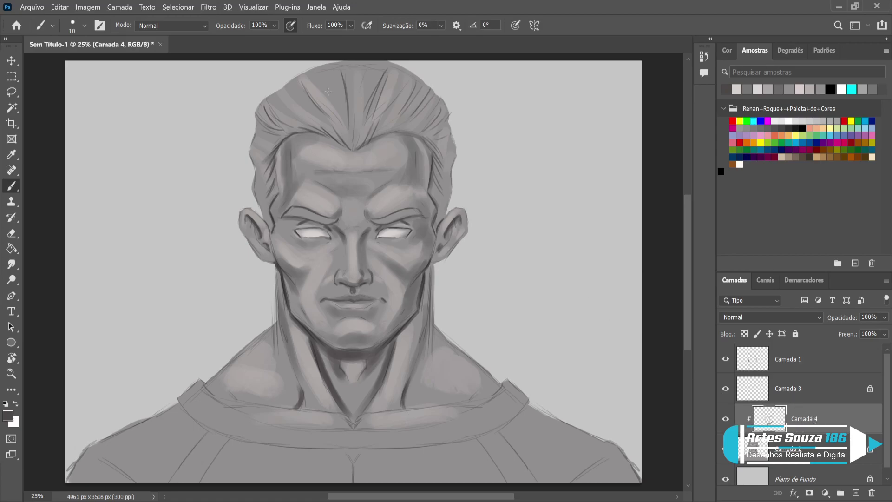
Add a dark strand line to the swept-back hair and darken both outer edges of the neck with a larger brush
{"action": "mouse_move", "coordinate": [321, 70]}
{"action": "left_mouse_down"}
{"action": "mouse_move", "coordinate": [334, 108]}
{"action": "mouse_move", "coordinate": [292, 85]}
{"action": "mouse_move", "coordinate": [307, 113]}
{"action": "left_mouse_up"}
{"action": "key", "text": "bracketright"}
{"action": "key", "text": "bracketright"}
{"action": "left_click_drag", "start_coordinate": [278, 320], "coordinate": [287, 354]}
{"action": "left_click_drag", "start_coordinate": [434, 317], "coordinate": [426, 362]}
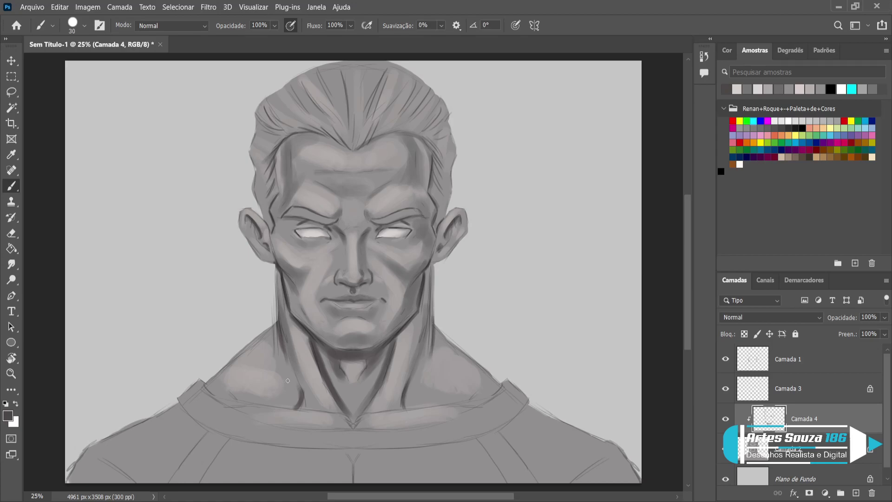
Darken the collar's inner neckline from both shoulders towards the central V using the 30 px brush
{"action": "key", "text": "bracketleft"}
{"action": "mouse_move", "coordinate": [205, 382]}
{"action": "left_mouse_down"}
{"action": "mouse_move", "coordinate": [222, 399]}
{"action": "mouse_move", "coordinate": [211, 386]}
{"action": "mouse_move", "coordinate": [251, 403]}
{"action": "left_mouse_up"}
{"action": "mouse_move", "coordinate": [499, 380]}
{"action": "left_mouse_down"}
{"action": "mouse_move", "coordinate": [492, 394]}
{"action": "mouse_move", "coordinate": [465, 403]}
{"action": "left_mouse_up"}
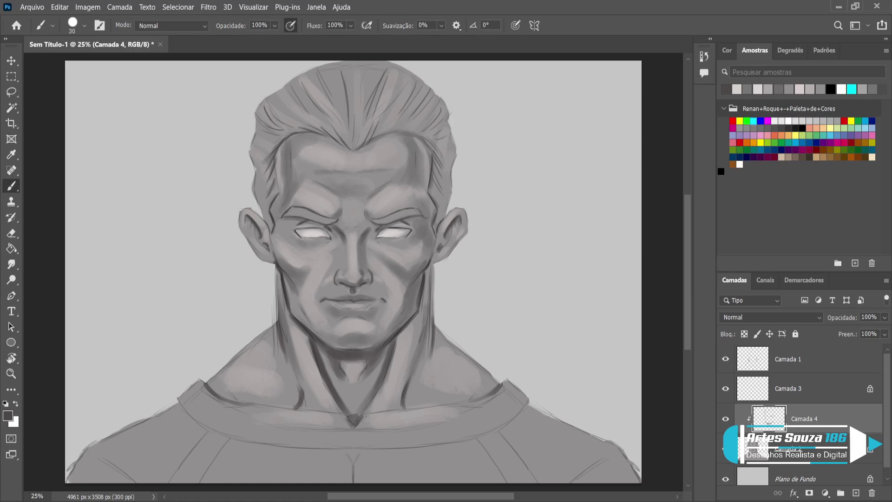
{"action": "left_click_drag", "start_coordinate": [388, 414], "coordinate": [480, 401]}
{"action": "mouse_move", "coordinate": [258, 402]}
{"action": "left_mouse_down"}
{"action": "mouse_move", "coordinate": [304, 399]}
{"action": "mouse_move", "coordinate": [268, 402]}
{"action": "mouse_move", "coordinate": [335, 410]}
{"action": "mouse_move", "coordinate": [291, 409]}
{"action": "mouse_move", "coordinate": [322, 410]}
{"action": "left_mouse_up"}
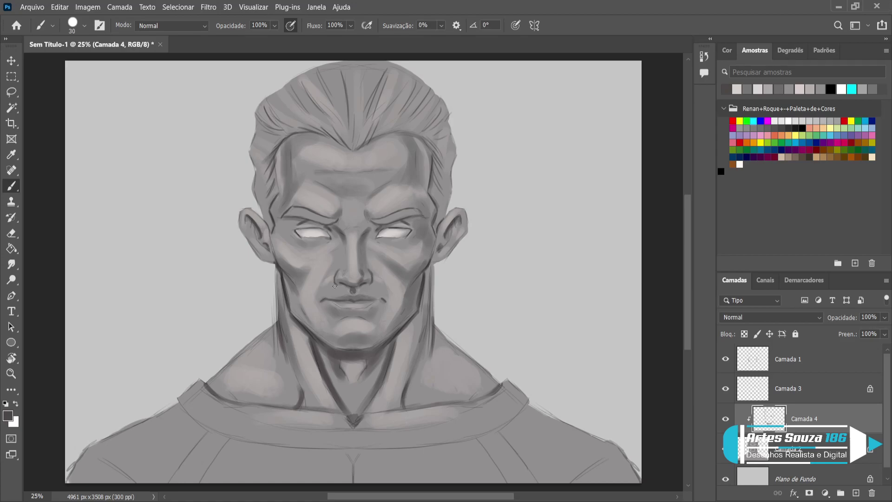
Outline the collar's lower edge on both sides with a dark 50 px brush line
{"action": "key", "text": "bracketright"}
{"action": "mouse_move", "coordinate": [179, 401]}
{"action": "left_mouse_down"}
{"action": "mouse_move", "coordinate": [198, 424]}
{"action": "mouse_move", "coordinate": [180, 403]}
{"action": "mouse_move", "coordinate": [205, 425]}
{"action": "mouse_move", "coordinate": [178, 400]}
{"action": "mouse_move", "coordinate": [229, 431]}
{"action": "mouse_move", "coordinate": [195, 419]}
{"action": "mouse_move", "coordinate": [237, 431]}
{"action": "mouse_move", "coordinate": [216, 433]}
{"action": "mouse_move", "coordinate": [319, 448]}
{"action": "left_mouse_up"}
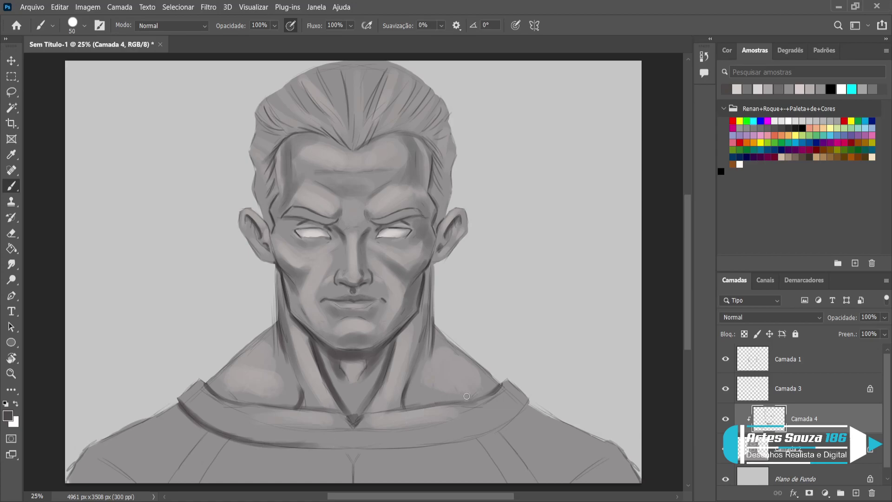
{"action": "mouse_move", "coordinate": [528, 402]}
{"action": "left_mouse_down"}
{"action": "mouse_move", "coordinate": [502, 427]}
{"action": "mouse_move", "coordinate": [402, 446]}
{"action": "left_mouse_up"}
{"action": "mouse_move", "coordinate": [456, 439]}
{"action": "left_mouse_down"}
{"action": "mouse_move", "coordinate": [321, 450]}
{"action": "mouse_move", "coordinate": [409, 448]}
{"action": "mouse_move", "coordinate": [421, 437]}
{"action": "left_mouse_up"}
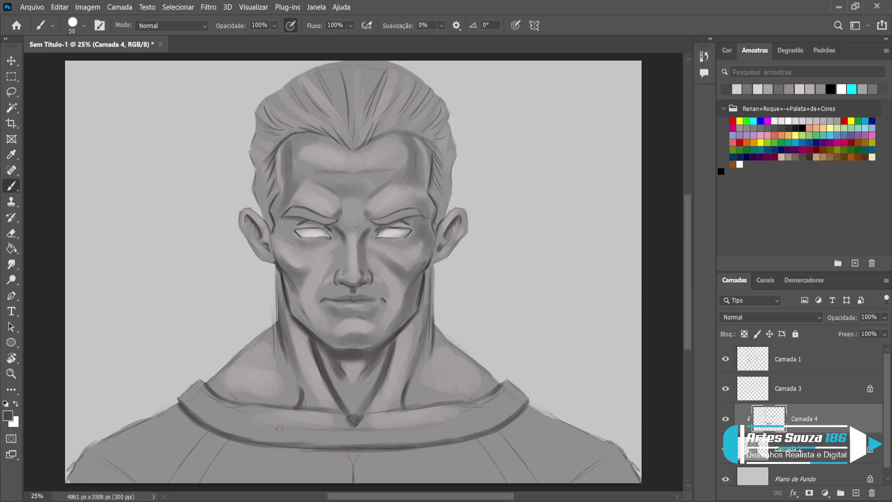
Draw the dark diagonal suit seams and shoulder creases on both sides of the chest with a 30 px brush
{"action": "key", "text": "bracketleft"}
{"action": "key", "text": "bracketleft"}
{"action": "mouse_move", "coordinate": [213, 457]}
{"action": "left_mouse_down"}
{"action": "mouse_move", "coordinate": [229, 440]}
{"action": "mouse_move", "coordinate": [199, 482]}
{"action": "left_mouse_up"}
{"action": "mouse_move", "coordinate": [231, 439]}
{"action": "left_mouse_down"}
{"action": "mouse_move", "coordinate": [204, 471]}
{"action": "mouse_move", "coordinate": [207, 434]}
{"action": "mouse_move", "coordinate": [172, 478]}
{"action": "left_mouse_up"}
{"action": "left_click_drag", "start_coordinate": [202, 439], "coordinate": [165, 480]}
{"action": "left_click_drag", "start_coordinate": [98, 458], "coordinate": [133, 482]}
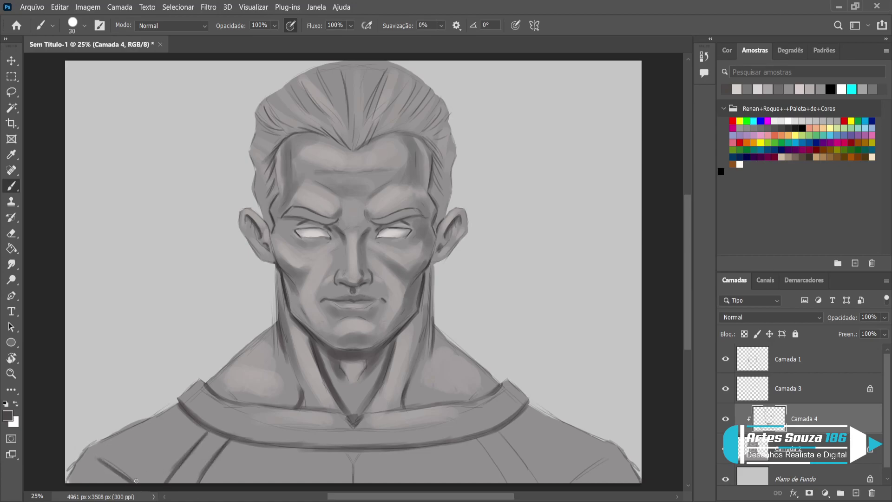
{"action": "left_click_drag", "start_coordinate": [479, 441], "coordinate": [506, 483]}
{"action": "mouse_move", "coordinate": [497, 431]}
{"action": "left_mouse_down"}
{"action": "mouse_move", "coordinate": [531, 470]}
{"action": "mouse_move", "coordinate": [579, 473]}
{"action": "mouse_move", "coordinate": [568, 485]}
{"action": "mouse_move", "coordinate": [604, 463]}
{"action": "left_mouse_up"}
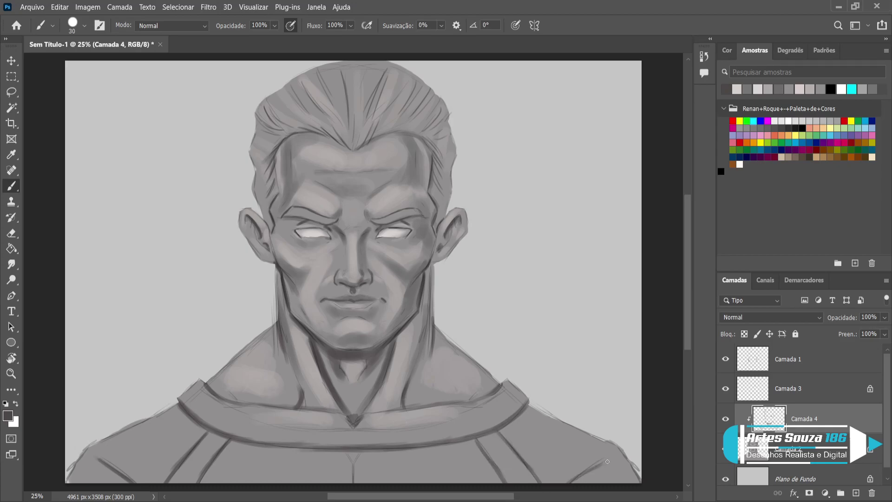
Paint a thick dark vertical seam down the centre of the chest below the collar with an 80 px brush
{"action": "key", "text": "bracketright"}
{"action": "left_click_drag", "start_coordinate": [353, 454], "coordinate": [354, 484]}
{"action": "left_click_drag", "start_coordinate": [351, 453], "coordinate": [351, 474]}
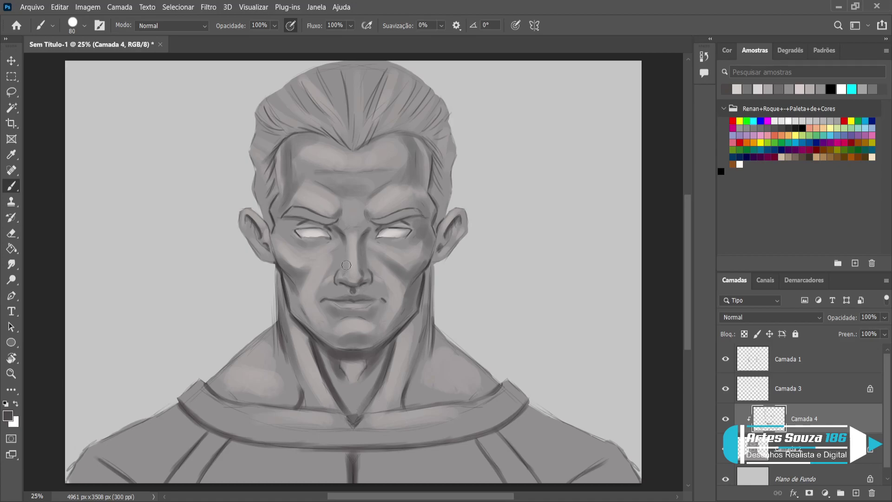
Darken the jawline and the contour under the chin with a reduced brush
{"action": "key", "text": "bracketleft"}
{"action": "key", "text": "bracketleft"}
{"action": "key", "text": "bracketleft"}
{"action": "key", "text": "bracketleft"}
{"action": "key", "text": "bracketleft"}
{"action": "key", "text": "bracketleft"}
{"action": "key", "text": "bracketleft"}
{"action": "key", "text": "bracketleft"}
{"action": "key", "text": "bracketleft"}
{"action": "key", "text": "bracketleft"}
{"action": "key", "text": "bracketright"}
{"action": "key", "text": "bracketright"}
{"action": "left_click_drag", "start_coordinate": [309, 313], "coordinate": [302, 307]}
{"action": "left_click_drag", "start_coordinate": [347, 348], "coordinate": [364, 348]}
Deepen the shadow under the lower lip, the forehead crease and both temple hollows, starting with a 40 px brush
{"action": "key", "text": "bracketright"}
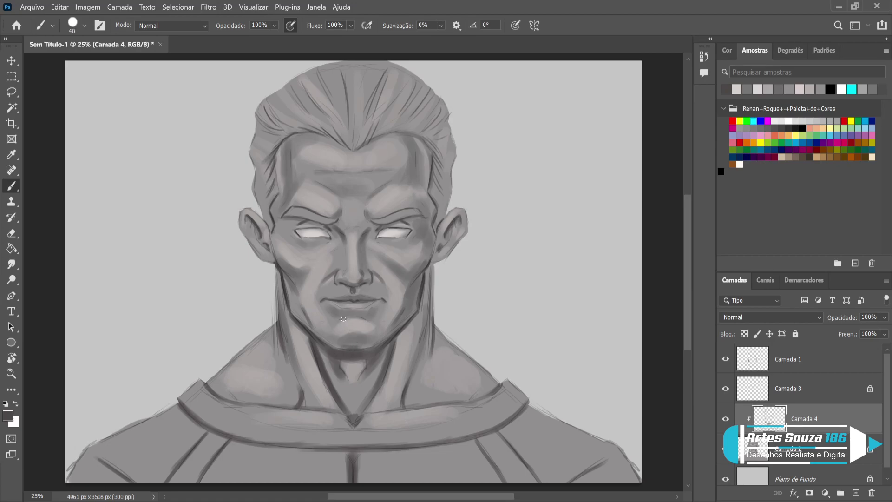
{"action": "left_click_drag", "start_coordinate": [341, 320], "coordinate": [377, 323]}
{"action": "left_click_drag", "start_coordinate": [319, 172], "coordinate": [376, 169]}
{"action": "left_click_drag", "start_coordinate": [292, 155], "coordinate": [293, 174]}
{"action": "left_click_drag", "start_coordinate": [413, 154], "coordinate": [414, 167]}
Shade the frown area above the brows and the shadows along both sides of the jaw with a 70 px brush
{"action": "key", "text": "bracketright"}
{"action": "key", "text": "bracketright"}
{"action": "key", "text": "bracketright"}
{"action": "key", "text": "bracketright"}
{"action": "mouse_move", "coordinate": [339, 191]}
{"action": "left_mouse_down"}
{"action": "mouse_move", "coordinate": [373, 196]}
{"action": "mouse_move", "coordinate": [365, 199]}
{"action": "mouse_move", "coordinate": [385, 180]}
{"action": "left_mouse_up"}
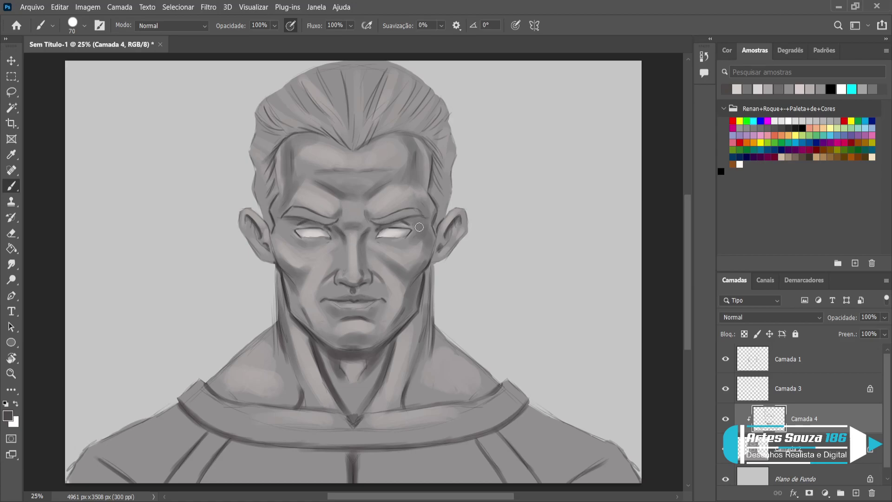
{"action": "left_click_drag", "start_coordinate": [425, 270], "coordinate": [416, 321]}
{"action": "mouse_move", "coordinate": [281, 275]}
{"action": "left_mouse_down"}
{"action": "mouse_move", "coordinate": [286, 312]}
{"action": "mouse_move", "coordinate": [279, 271]}
{"action": "mouse_move", "coordinate": [284, 289]}
{"action": "left_mouse_up"}
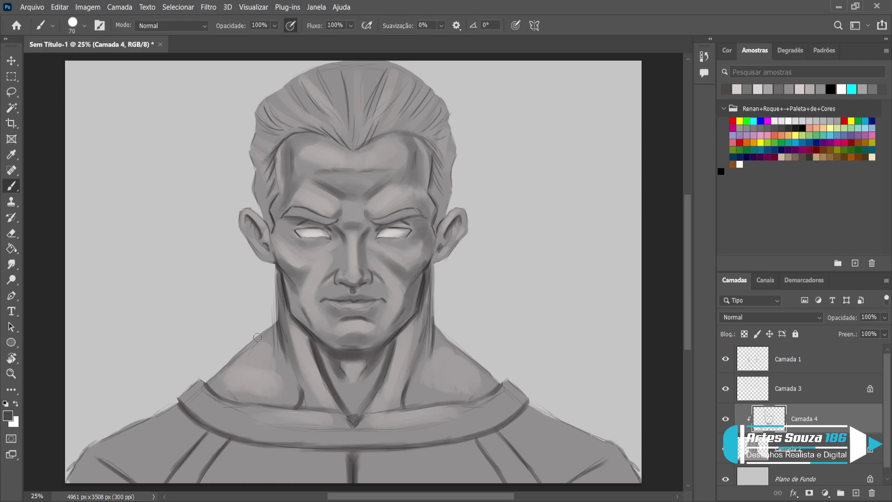
Add fine dark hair strokes along the outer side of the hair with a 9 px brush
{"action": "key", "text": "bracketleft"}
{"action": "key", "text": "bracketleft"}
{"action": "key", "text": "bracketleft"}
{"action": "key", "text": "bracketleft"}
{"action": "key", "text": "bracketleft"}
{"action": "key", "text": "bracketleft"}
{"action": "left_click_drag", "start_coordinate": [454, 156], "coordinate": [449, 143]}
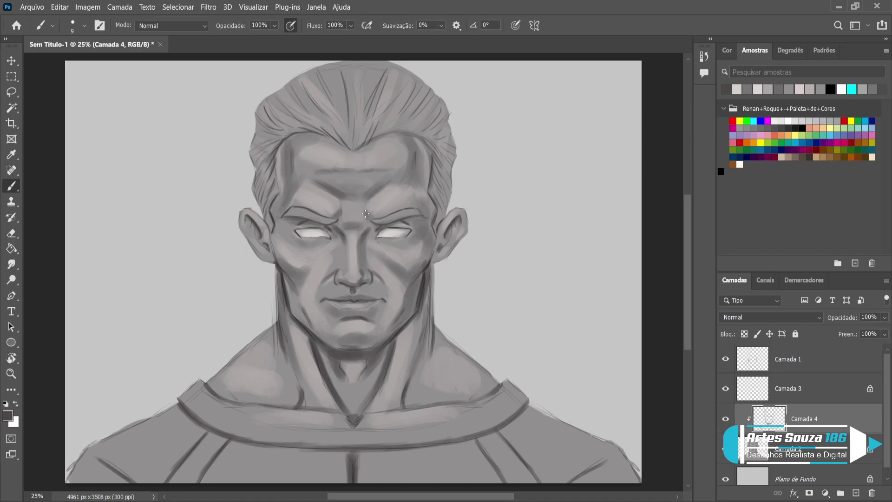
Create a new clipped layer above Camada 4, sample a light grey and highlight the skin near the outer brow
{"action": "left_click", "coordinate": [856, 493]}
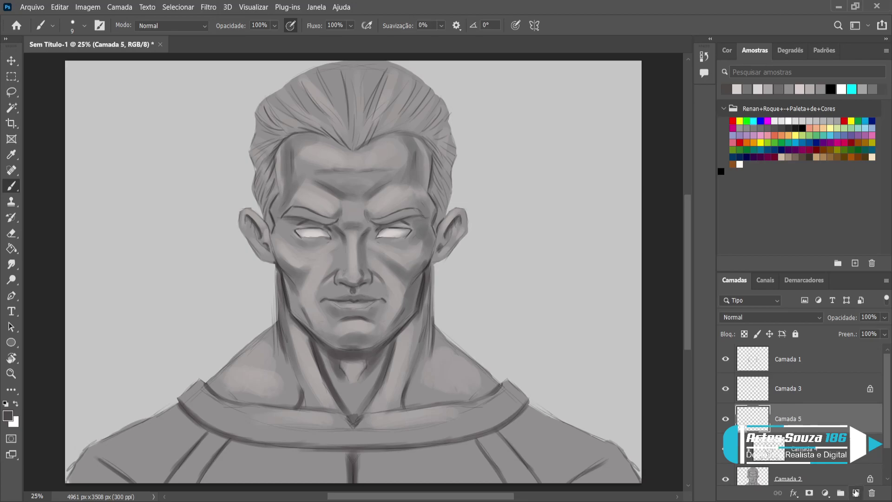
{"action": "left_click", "coordinate": [807, 433], "text": "alt"}
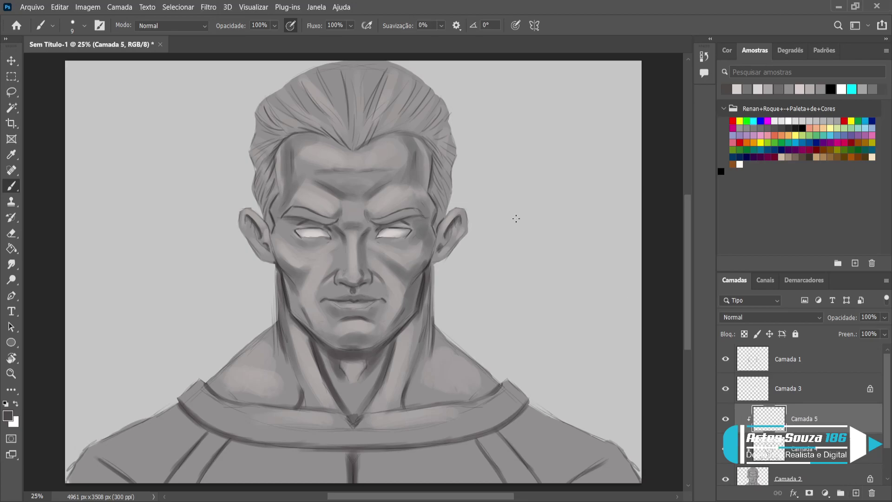
{"action": "left_click", "coordinate": [382, 201], "text": "alt"}
{"action": "key", "text": "bracketright"}
{"action": "key", "text": "bracketright"}
{"action": "key", "text": "bracketright"}
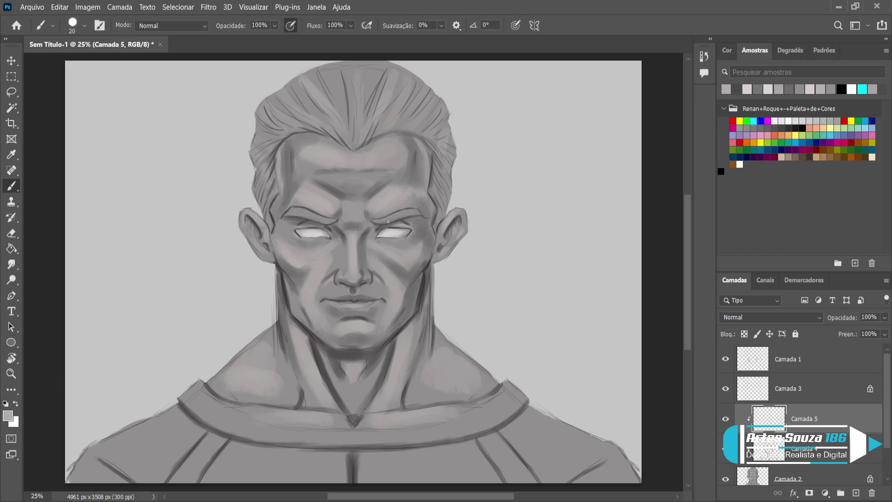
{"action": "key", "text": "bracketleft"}
{"action": "left_click_drag", "start_coordinate": [414, 211], "coordinate": [412, 214]}
Sample the pale tone from the eye and highlight both cheekbones with a 90 px brush
{"action": "key", "text": "bracketright"}
{"action": "key", "text": "bracketright"}
{"action": "left_click", "coordinate": [318, 227], "text": "alt"}
{"action": "key", "text": "bracketright"}
{"action": "key", "text": "bracketright"}
{"action": "key", "text": "bracketright"}
{"action": "key", "text": "bracketright"}
{"action": "key", "text": "bracketright"}
{"action": "mouse_move", "coordinate": [281, 249]}
{"action": "left_mouse_down"}
{"action": "mouse_move", "coordinate": [305, 265]}
{"action": "mouse_move", "coordinate": [281, 250]}
{"action": "mouse_move", "coordinate": [308, 260]}
{"action": "mouse_move", "coordinate": [295, 261]}
{"action": "mouse_move", "coordinate": [321, 255]}
{"action": "left_mouse_up"}
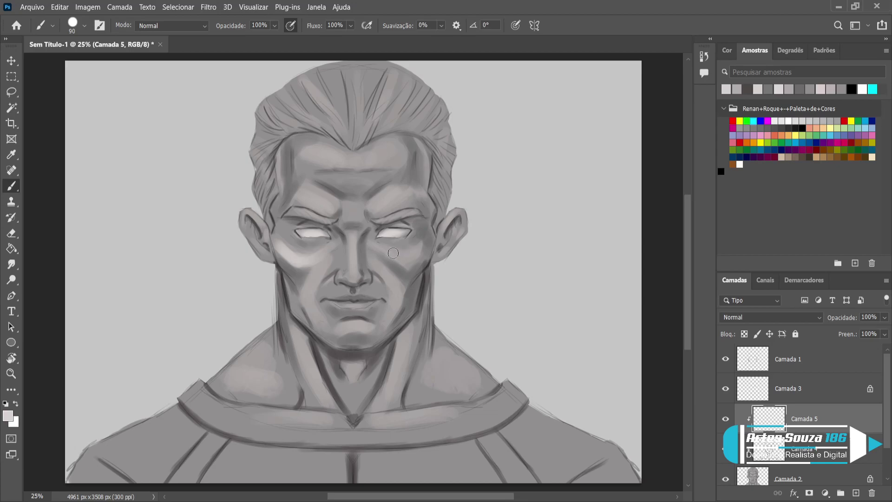
{"action": "left_click_drag", "start_coordinate": [401, 257], "coordinate": [422, 242]}
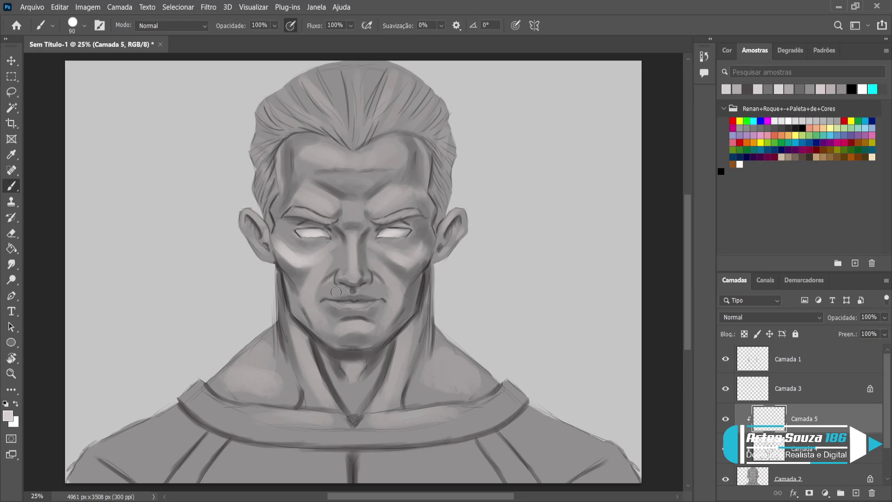
Paint pale highlights beside the nostril and on the nose bridge, reducing the brush to 30 px
{"action": "key", "text": "bracketleft"}
{"action": "key", "text": "bracketleft"}
{"action": "key", "text": "bracketleft"}
{"action": "key", "text": "bracketleft"}
{"action": "key", "text": "bracketleft"}
{"action": "left_click_drag", "start_coordinate": [378, 276], "coordinate": [372, 288]}
{"action": "key", "text": "bracketleft"}
{"action": "key", "text": "bracketleft"}
{"action": "key", "text": "bracketleft"}
{"action": "key", "text": "bracketleft"}
{"action": "key", "text": "bracketleft"}
{"action": "key", "text": "bracketright"}
{"action": "key", "text": "bracketright"}
{"action": "mouse_move", "coordinate": [344, 233]}
{"action": "left_mouse_down"}
{"action": "mouse_move", "coordinate": [346, 250]}
{"action": "mouse_move", "coordinate": [359, 252]}
{"action": "left_mouse_up"}
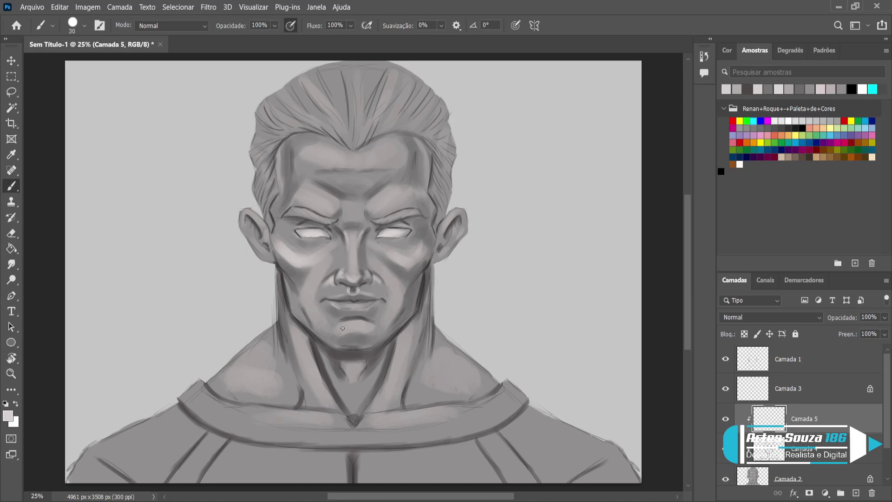
Highlight the chin, the outer eye area and the skin below the opposite eye with the pale tone
{"action": "mouse_move", "coordinate": [340, 330]}
{"action": "left_mouse_down"}
{"action": "mouse_move", "coordinate": [372, 333]}
{"action": "mouse_move", "coordinate": [338, 333]}
{"action": "mouse_move", "coordinate": [322, 321]}
{"action": "mouse_move", "coordinate": [383, 313]}
{"action": "left_mouse_up"}
{"action": "mouse_move", "coordinate": [283, 223]}
{"action": "left_mouse_down"}
{"action": "mouse_move", "coordinate": [278, 244]}
{"action": "mouse_move", "coordinate": [282, 228]}
{"action": "mouse_move", "coordinate": [289, 247]}
{"action": "left_mouse_up"}
{"action": "mouse_move", "coordinate": [400, 235]}
{"action": "left_mouse_down"}
{"action": "mouse_move", "coordinate": [423, 244]}
{"action": "mouse_move", "coordinate": [414, 259]}
{"action": "mouse_move", "coordinate": [405, 264]}
{"action": "mouse_move", "coordinate": [420, 248]}
{"action": "mouse_move", "coordinate": [404, 261]}
{"action": "mouse_move", "coordinate": [384, 253]}
{"action": "left_mouse_up"}
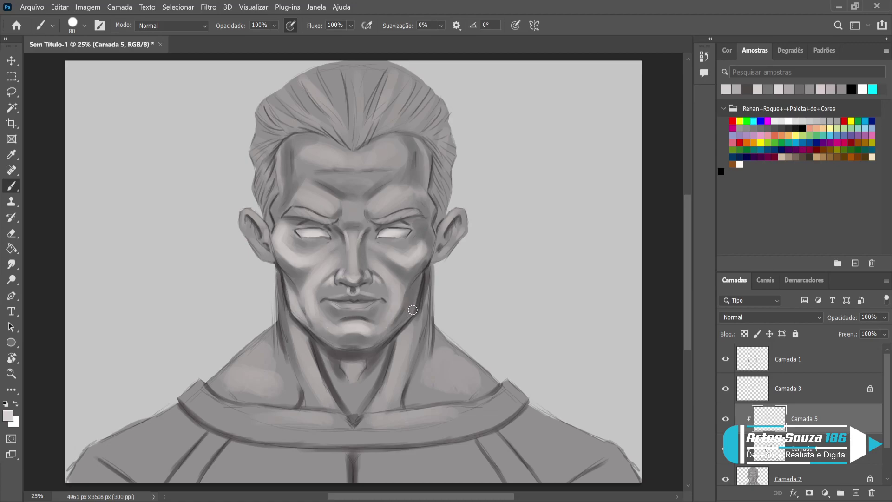
Highlight both neck muscles and the throat with the pale 80 px brush
{"action": "mouse_move", "coordinate": [405, 340]}
{"action": "left_mouse_down"}
{"action": "mouse_move", "coordinate": [378, 402]}
{"action": "mouse_move", "coordinate": [398, 350]}
{"action": "left_mouse_up"}
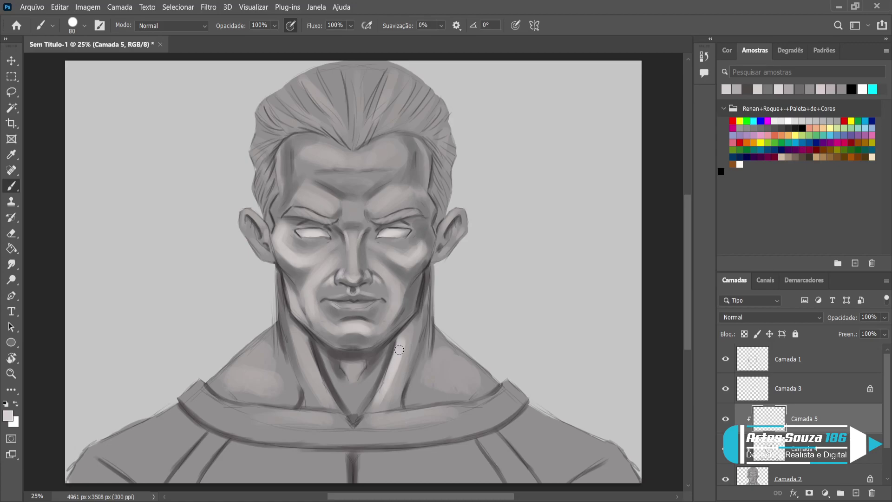
{"action": "left_click_drag", "start_coordinate": [326, 386], "coordinate": [302, 349]}
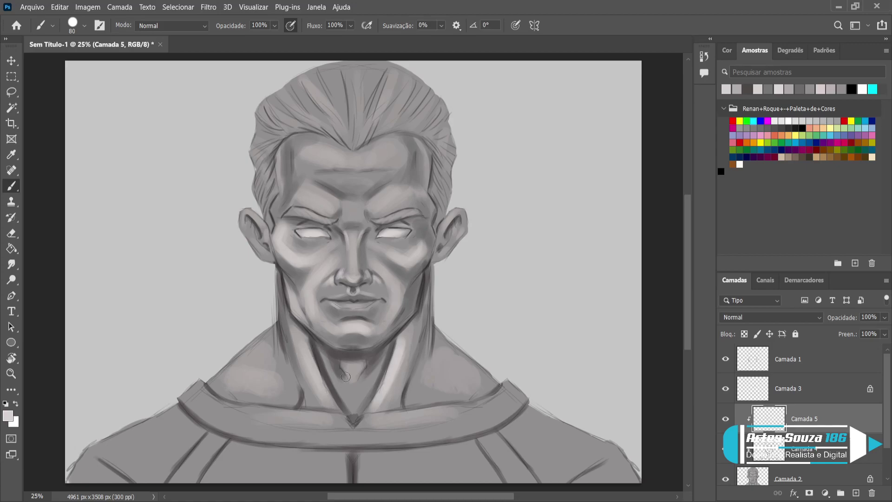
{"action": "mouse_move", "coordinate": [349, 372]}
{"action": "left_mouse_down"}
{"action": "mouse_move", "coordinate": [354, 380]}
{"action": "mouse_move", "coordinate": [353, 367]}
{"action": "left_mouse_up"}
Paint broad pale highlights over both trapezius muscles with a 300 px brush
{"action": "key", "text": "bracketright"}
{"action": "key", "text": "bracketright"}
{"action": "key", "text": "bracketright"}
{"action": "key", "text": "bracketright"}
{"action": "key", "text": "bracketright"}
{"action": "key", "text": "bracketright"}
{"action": "key", "text": "bracketright"}
{"action": "key", "text": "bracketright"}
{"action": "key", "text": "bracketright"}
{"action": "mouse_move", "coordinate": [249, 343]}
{"action": "left_mouse_down"}
{"action": "mouse_move", "coordinate": [227, 356]}
{"action": "mouse_move", "coordinate": [254, 343]}
{"action": "mouse_move", "coordinate": [259, 322]}
{"action": "left_mouse_up"}
{"action": "mouse_move", "coordinate": [462, 329]}
{"action": "left_mouse_down"}
{"action": "mouse_move", "coordinate": [471, 362]}
{"action": "mouse_move", "coordinate": [460, 383]}
{"action": "left_mouse_up"}
Highlight the brow ridges and the area between the brows with a 90 px brush
{"action": "key", "text": "bracketleft"}
{"action": "key", "text": "bracketleft"}
{"action": "key", "text": "bracketleft"}
{"action": "key", "text": "bracketleft"}
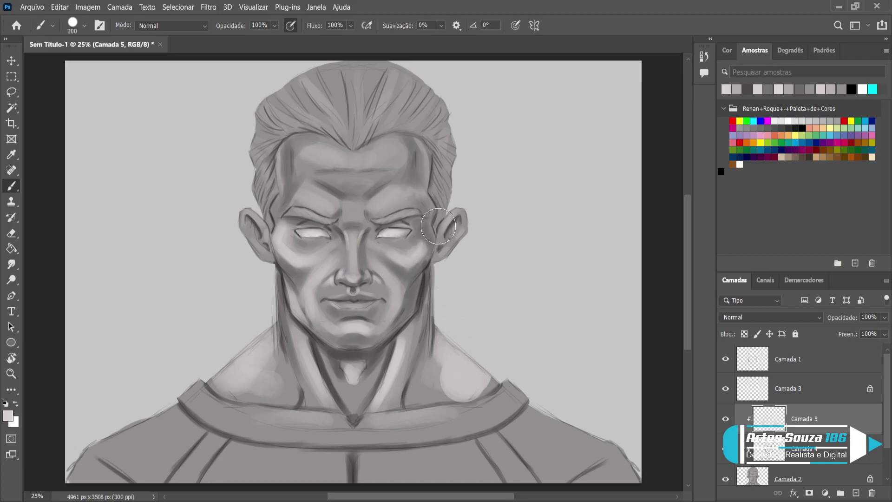
{"action": "key", "text": "bracketleft"}
{"action": "key", "text": "bracketleft"}
{"action": "key", "text": "bracketleft"}
{"action": "key", "text": "bracketleft"}
{"action": "key", "text": "bracketleft"}
{"action": "mouse_move", "coordinate": [306, 179]}
{"action": "left_mouse_down"}
{"action": "mouse_move", "coordinate": [334, 206]}
{"action": "mouse_move", "coordinate": [375, 194]}
{"action": "mouse_move", "coordinate": [375, 205]}
{"action": "mouse_move", "coordinate": [397, 179]}
{"action": "left_mouse_up"}
{"action": "mouse_move", "coordinate": [349, 212]}
{"action": "left_mouse_down"}
{"action": "mouse_move", "coordinate": [363, 211]}
{"action": "mouse_move", "coordinate": [354, 218]}
{"action": "left_mouse_up"}
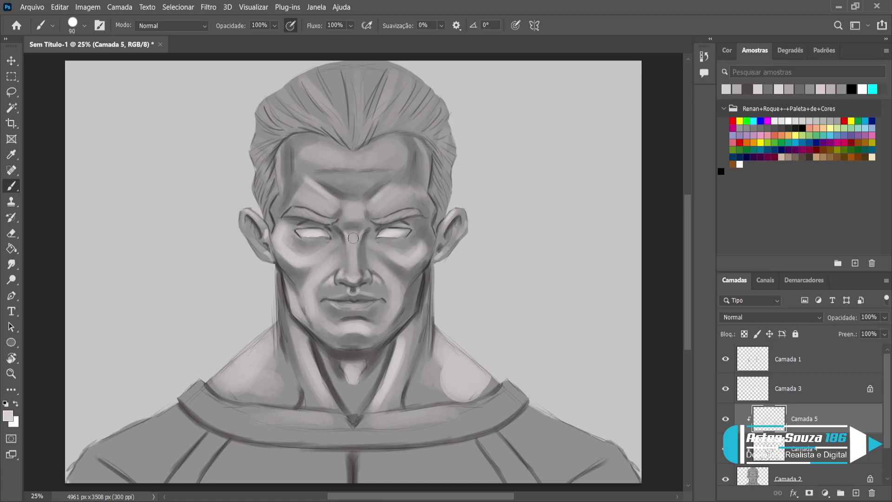
Brighten the upper forehead below the hairline with a 175 px brush
{"action": "key", "text": "bracketleft"}
{"action": "key", "text": "bracketright"}
{"action": "key", "text": "bracketright"}
{"action": "key", "text": "bracketright"}
{"action": "key", "text": "bracketright"}
{"action": "key", "text": "bracketright"}
{"action": "key", "text": "bracketright"}
{"action": "mouse_move", "coordinate": [305, 151]}
{"action": "left_mouse_down"}
{"action": "mouse_move", "coordinate": [313, 145]}
{"action": "mouse_move", "coordinate": [355, 162]}
{"action": "mouse_move", "coordinate": [384, 154]}
{"action": "mouse_move", "coordinate": [346, 185]}
{"action": "mouse_move", "coordinate": [344, 163]}
{"action": "mouse_move", "coordinate": [362, 138]}
{"action": "left_mouse_up"}
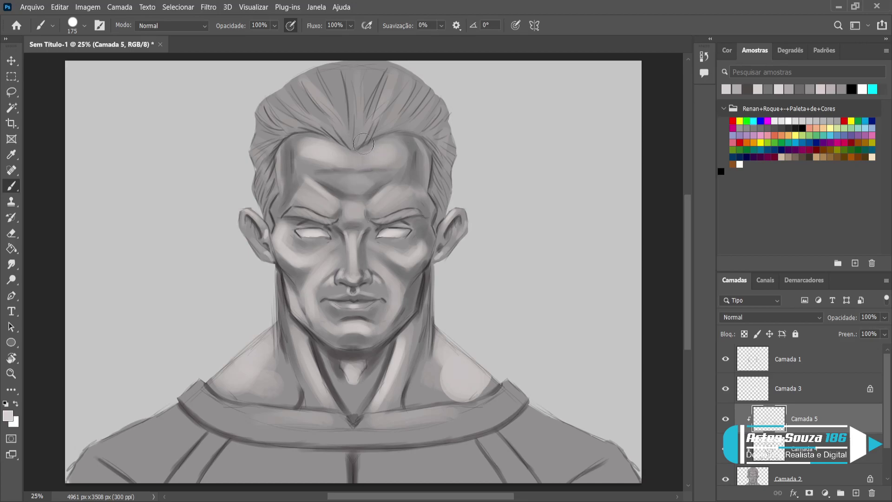
Paint soft pale highlights on the hair strands across the top and both sides with a 60 px brush
{"action": "key", "text": "bracketleft"}
{"action": "key", "text": "bracketleft"}
{"action": "key", "text": "bracketleft"}
{"action": "key", "text": "bracketleft"}
{"action": "key", "text": "bracketleft"}
{"action": "key", "text": "bracketleft"}
{"action": "key", "text": "bracketleft"}
{"action": "key", "text": "bracketright"}
{"action": "key", "text": "bracketright"}
{"action": "key", "text": "bracketright"}
{"action": "key", "text": "bracketright"}
{"action": "mouse_move", "coordinate": [314, 108]}
{"action": "left_mouse_down"}
{"action": "mouse_move", "coordinate": [286, 84]}
{"action": "mouse_move", "coordinate": [297, 119]}
{"action": "left_mouse_up"}
{"action": "left_click_drag", "start_coordinate": [256, 99], "coordinate": [288, 120]}
{"action": "mouse_move", "coordinate": [382, 102]}
{"action": "left_mouse_down"}
{"action": "mouse_move", "coordinate": [389, 86]}
{"action": "mouse_move", "coordinate": [387, 116]}
{"action": "mouse_move", "coordinate": [404, 126]}
{"action": "mouse_move", "coordinate": [428, 119]}
{"action": "mouse_move", "coordinate": [444, 196]}
{"action": "left_mouse_up"}
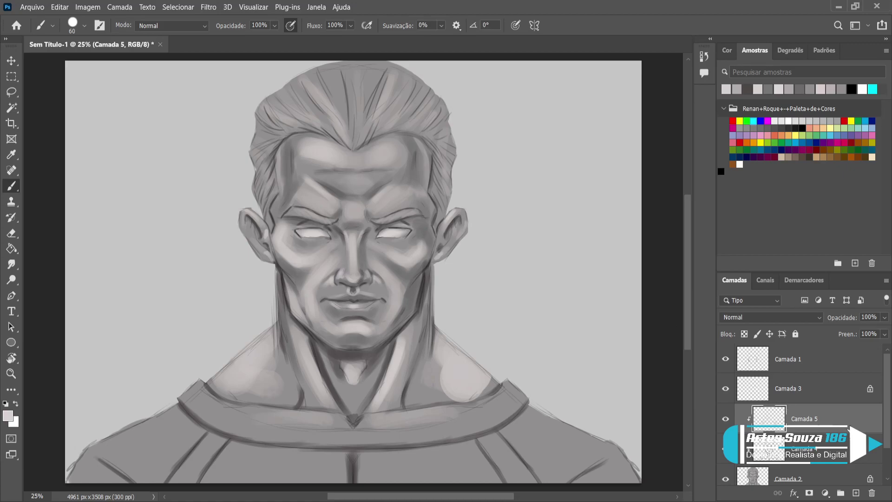
Create another clipped layer above Camada 5 and sample the dark grey from the side of the jaw
{"action": "left_click", "coordinate": [726, 390]}
{"action": "left_click", "coordinate": [726, 393]}
{"action": "left_click", "coordinate": [856, 493]}
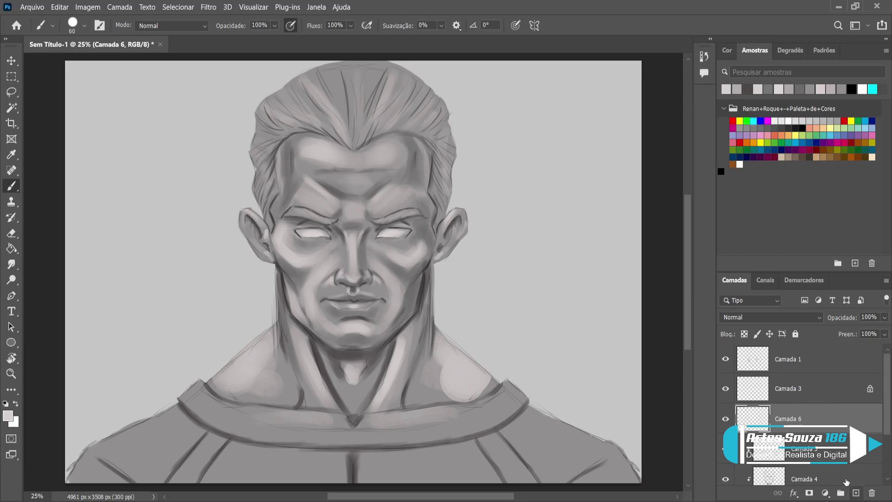
{"action": "left_click", "coordinate": [818, 433], "text": "alt"}
{"action": "left_click", "coordinate": [418, 293], "text": "alt"}
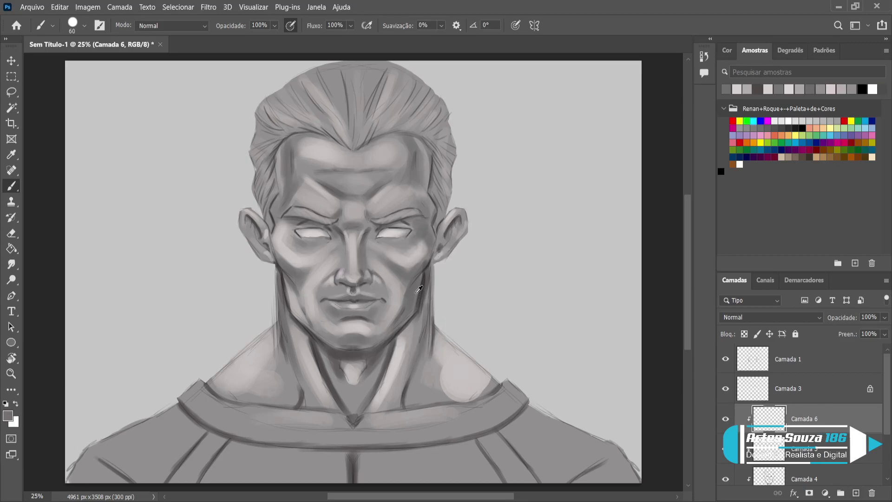
Soften the brush edge and set Camada 6 to the Multiplicação blend mode
{"action": "key", "text": "shift+bracketleft"}
{"action": "key", "text": "shift+bracketleft"}
{"action": "key", "text": "shift+bracketleft"}
{"action": "key", "text": "shift+bracketleft"}
{"action": "left_click", "coordinate": [743, 312]}
{"action": "key", "text": "Down"}
{"action": "key", "text": "Down"}
{"action": "key", "text": "Down"}
Shade both shoulders, the base of the neck and the outer edges of the hair with a 900 px soft brush
{"action": "key", "text": "bracketright"}
{"action": "key", "text": "bracketright"}
{"action": "key", "text": "bracketright"}
{"action": "key", "text": "bracketright"}
{"action": "key", "text": "bracketright"}
{"action": "key", "text": "bracketright"}
{"action": "key", "text": "bracketright"}
{"action": "key", "text": "bracketright"}
{"action": "key", "text": "bracketright"}
{"action": "key", "text": "bracketright"}
{"action": "key", "text": "bracketright"}
{"action": "key", "text": "bracketright"}
{"action": "key", "text": "bracketright"}
{"action": "key", "text": "bracketright"}
{"action": "key", "text": "bracketright"}
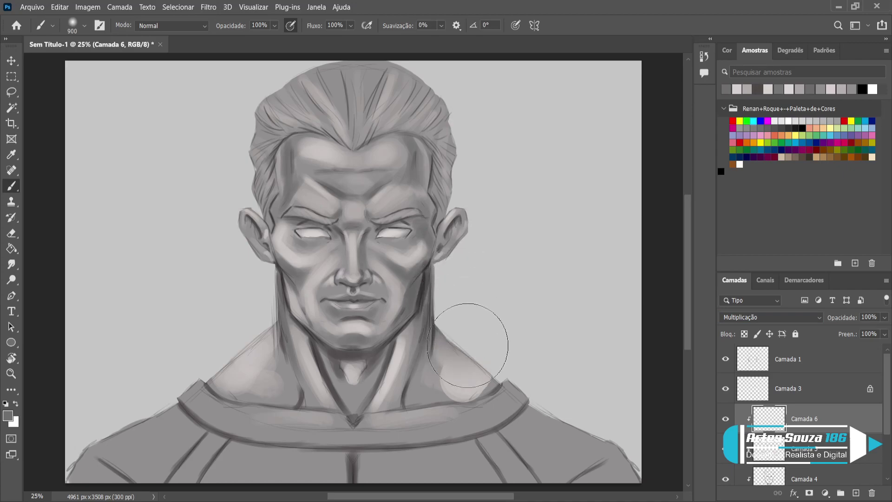
{"action": "mouse_move", "coordinate": [522, 319]}
{"action": "left_mouse_down"}
{"action": "mouse_move", "coordinate": [531, 379]}
{"action": "mouse_move", "coordinate": [614, 401]}
{"action": "mouse_move", "coordinate": [609, 446]}
{"action": "left_mouse_up"}
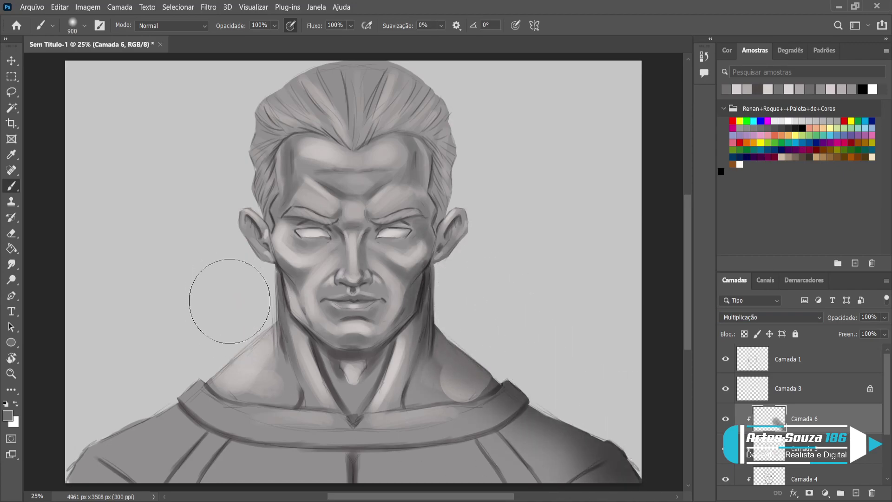
{"action": "mouse_move", "coordinate": [243, 330]}
{"action": "left_mouse_down"}
{"action": "mouse_move", "coordinate": [89, 418]}
{"action": "mouse_move", "coordinate": [84, 432]}
{"action": "left_mouse_up"}
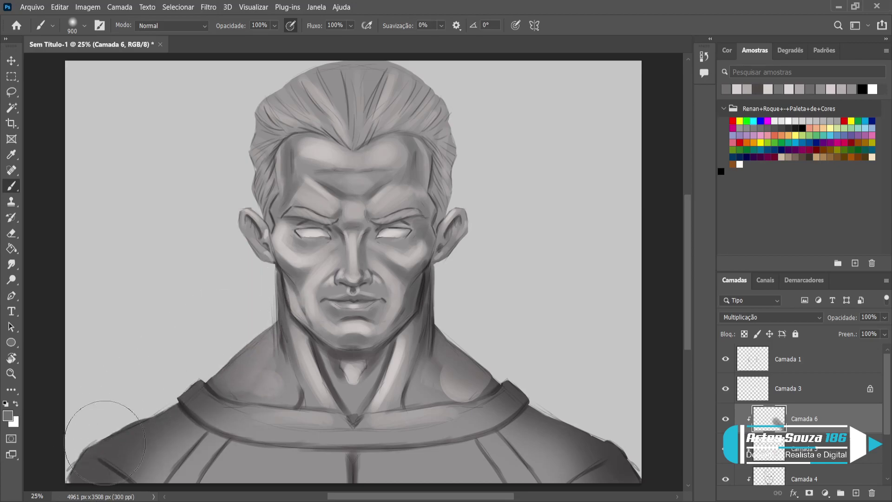
{"action": "left_click_drag", "start_coordinate": [225, 335], "coordinate": [229, 285]}
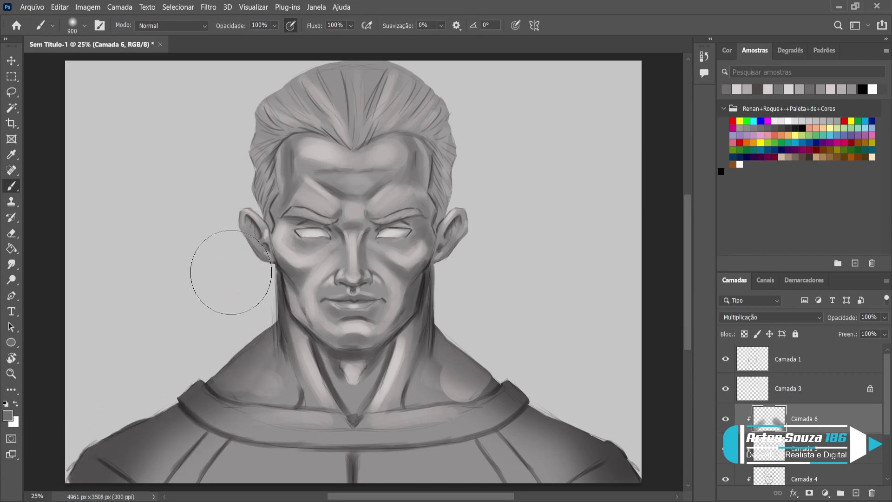
{"action": "mouse_move", "coordinate": [207, 199]}
{"action": "left_mouse_down"}
{"action": "mouse_move", "coordinate": [221, 157]}
{"action": "mouse_move", "coordinate": [210, 133]}
{"action": "mouse_move", "coordinate": [215, 109]}
{"action": "mouse_move", "coordinate": [241, 80]}
{"action": "left_mouse_up"}
{"action": "mouse_move", "coordinate": [488, 90]}
{"action": "left_mouse_down"}
{"action": "mouse_move", "coordinate": [495, 155]}
{"action": "mouse_move", "coordinate": [458, 88]}
{"action": "mouse_move", "coordinate": [412, 44]}
{"action": "mouse_move", "coordinate": [339, 40]}
{"action": "left_mouse_up"}
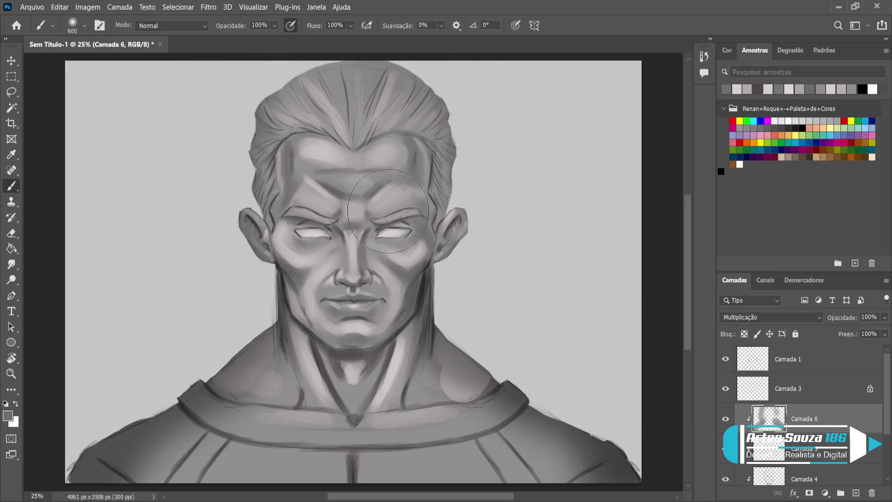
Deepen the shadows around the eyes, nose and mouth and beneath the jaw with a 125 px soft brush
{"action": "key", "text": "bracketleft"}
{"action": "key", "text": "bracketleft"}
{"action": "key", "text": "bracketleft"}
{"action": "key", "text": "bracketleft"}
{"action": "key", "text": "bracketleft"}
{"action": "key", "text": "bracketleft"}
{"action": "key", "text": "bracketleft"}
{"action": "key", "text": "bracketleft"}
{"action": "key", "text": "bracketleft"}
{"action": "key", "text": "bracketleft"}
{"action": "key", "text": "bracketleft"}
{"action": "mouse_move", "coordinate": [297, 219]}
{"action": "left_mouse_down"}
{"action": "mouse_move", "coordinate": [370, 235]}
{"action": "mouse_move", "coordinate": [407, 214]}
{"action": "mouse_move", "coordinate": [372, 233]}
{"action": "left_mouse_up"}
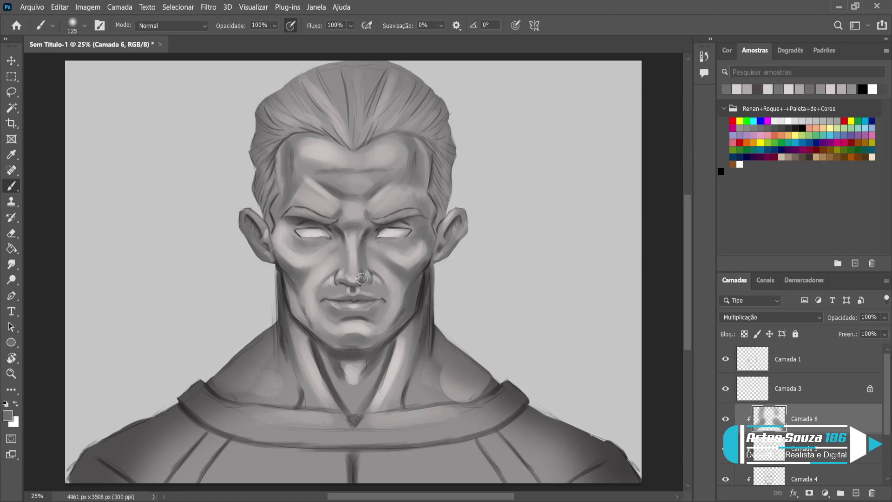
{"action": "mouse_move", "coordinate": [343, 282]}
{"action": "left_mouse_down"}
{"action": "mouse_move", "coordinate": [367, 281]}
{"action": "mouse_move", "coordinate": [349, 287]}
{"action": "mouse_move", "coordinate": [346, 302]}
{"action": "left_mouse_up"}
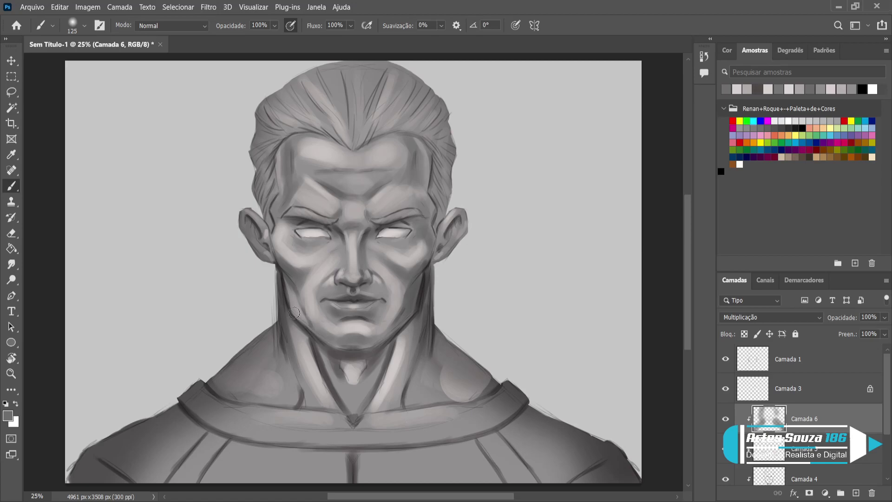
{"action": "mouse_move", "coordinate": [291, 309]}
{"action": "left_mouse_down"}
{"action": "mouse_move", "coordinate": [350, 352]}
{"action": "mouse_move", "coordinate": [361, 350]}
{"action": "mouse_move", "coordinate": [332, 342]}
{"action": "mouse_move", "coordinate": [372, 342]}
{"action": "mouse_move", "coordinate": [364, 352]}
{"action": "mouse_move", "coordinate": [411, 315]}
{"action": "mouse_move", "coordinate": [386, 362]}
{"action": "mouse_move", "coordinate": [391, 343]}
{"action": "mouse_move", "coordinate": [374, 361]}
{"action": "mouse_move", "coordinate": [370, 350]}
{"action": "mouse_move", "coordinate": [342, 370]}
{"action": "mouse_move", "coordinate": [318, 351]}
{"action": "mouse_move", "coordinate": [367, 354]}
{"action": "mouse_move", "coordinate": [320, 344]}
{"action": "mouse_move", "coordinate": [326, 370]}
{"action": "mouse_move", "coordinate": [354, 401]}
{"action": "left_mouse_up"}
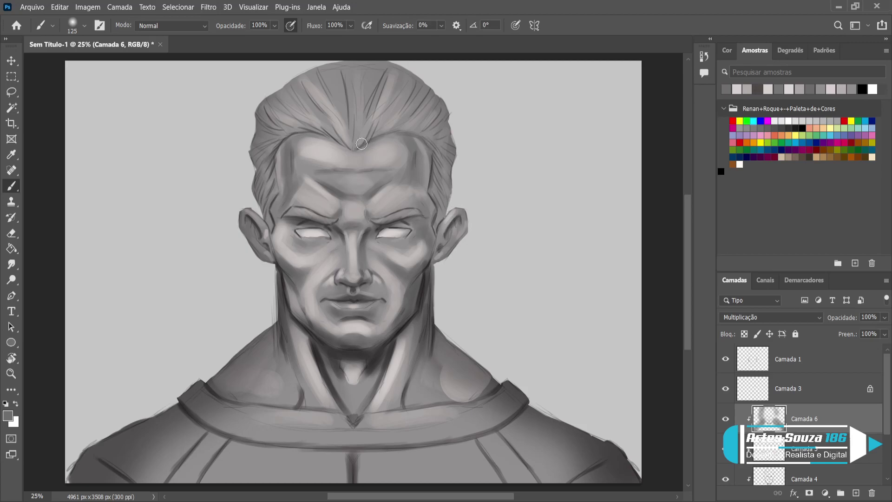
Darken the hairline above the forehead on both sides of the widow's peak with a 60 px brush
{"action": "key", "text": "bracketleft"}
{"action": "key", "text": "bracketleft"}
{"action": "key", "text": "bracketleft"}
{"action": "key", "text": "bracketleft"}
{"action": "mouse_move", "coordinate": [371, 133]}
{"action": "left_mouse_down"}
{"action": "mouse_move", "coordinate": [375, 124]}
{"action": "mouse_move", "coordinate": [402, 126]}
{"action": "left_mouse_up"}
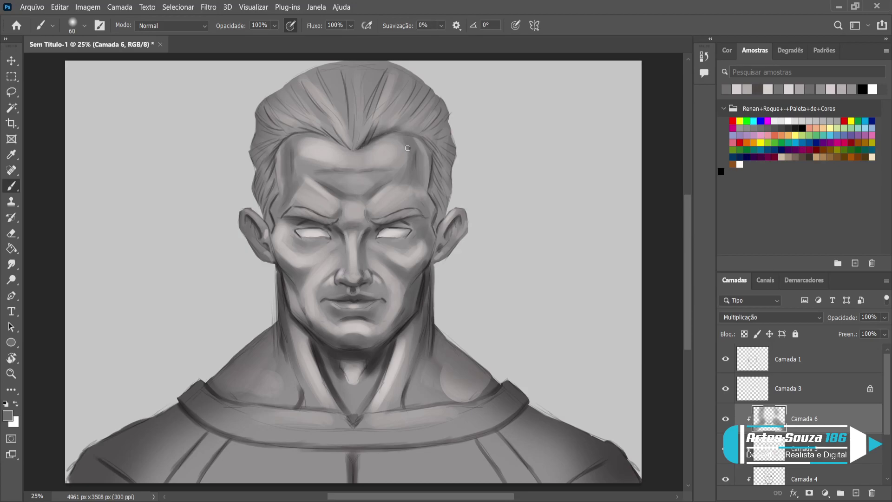
{"action": "left_click_drag", "start_coordinate": [395, 136], "coordinate": [423, 145]}
Shade the temple hair and the strands across the top of the head with a 100 px brush
{"action": "key", "text": "bracketright"}
{"action": "key", "text": "bracketright"}
{"action": "key", "text": "bracketright"}
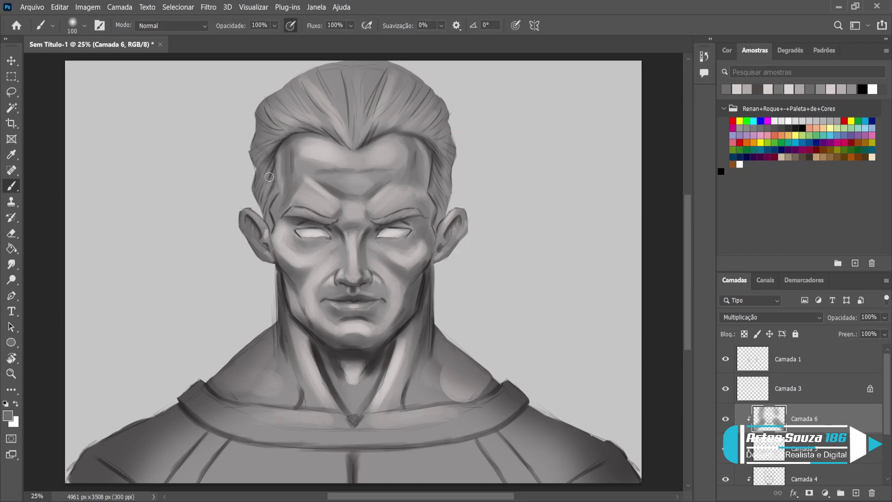
{"action": "left_click_drag", "start_coordinate": [275, 187], "coordinate": [271, 214]}
{"action": "mouse_move", "coordinate": [293, 74]}
{"action": "left_mouse_down"}
{"action": "mouse_move", "coordinate": [325, 115]}
{"action": "mouse_move", "coordinate": [313, 118]}
{"action": "left_mouse_up"}
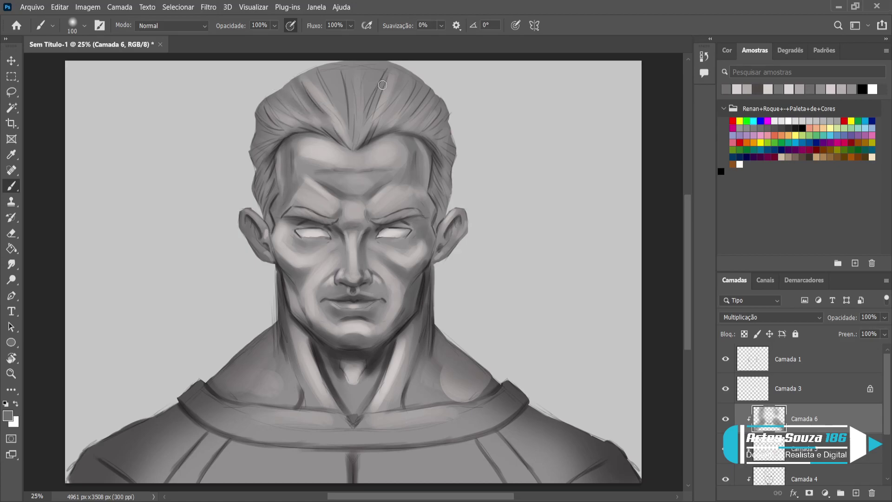
{"action": "left_click_drag", "start_coordinate": [395, 72], "coordinate": [387, 109]}
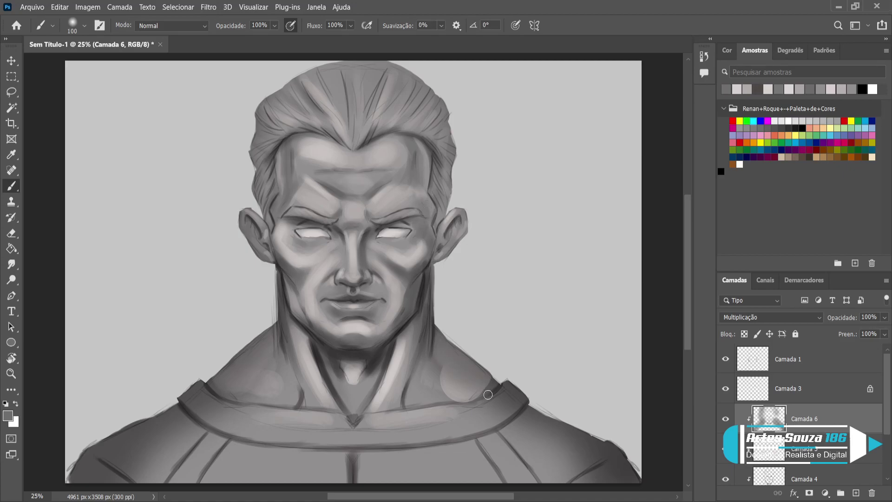
Erase the round highlight patch between neck and shoulder on Camada 5 with a 400 px soft eraser
{"action": "left_click", "coordinate": [806, 445]}
{"action": "key", "text": "alt+]"}
{"action": "key", "text": "e"}
{"action": "key", "text": "comma"}
{"action": "key", "text": "bracketright"}
{"action": "key", "text": "bracketright"}
{"action": "key", "text": "bracketright"}
{"action": "key", "text": "bracketright"}
{"action": "key", "text": "bracketright"}
{"action": "key", "text": "bracketright"}
{"action": "key", "text": "bracketright"}
{"action": "key", "text": "bracketright"}
{"action": "key", "text": "bracketright"}
{"action": "key", "text": "bracketright"}
{"action": "key", "text": "bracketright"}
{"action": "key", "text": "bracketright"}
{"action": "left_click_drag", "start_coordinate": [465, 395], "coordinate": [454, 390]}
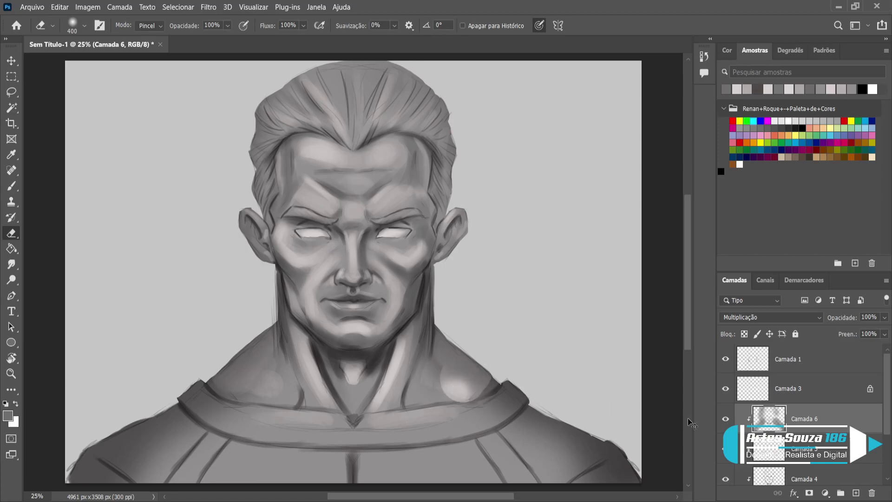
{"action": "key", "text": "alt+bracketleft"}
{"action": "mouse_move", "coordinate": [462, 394]}
{"action": "left_mouse_down"}
{"action": "mouse_move", "coordinate": [429, 389]}
{"action": "mouse_move", "coordinate": [442, 401]}
{"action": "mouse_move", "coordinate": [480, 392]}
{"action": "mouse_move", "coordinate": [409, 412]}
{"action": "left_mouse_up"}
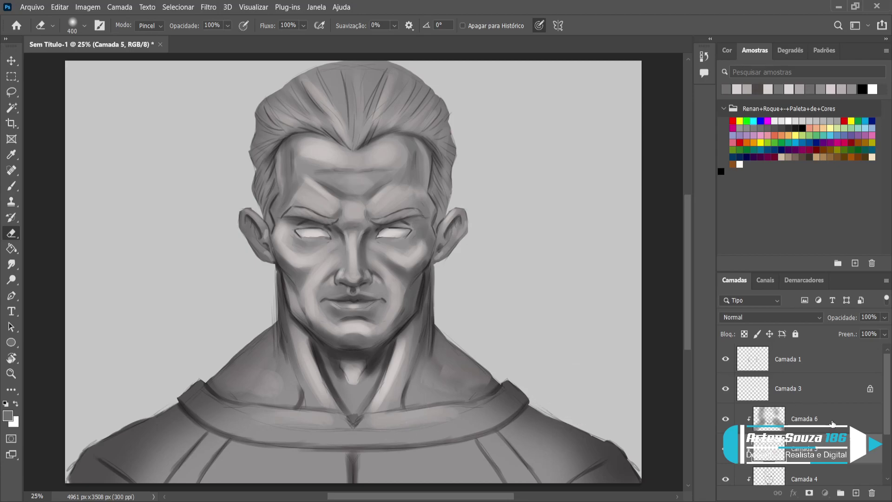
Add an unclipped layer above Camada 6 and ready the 44 px textured brush with white as the foreground colour
{"action": "left_click", "coordinate": [833, 424]}
{"action": "left_click", "coordinate": [856, 492]}
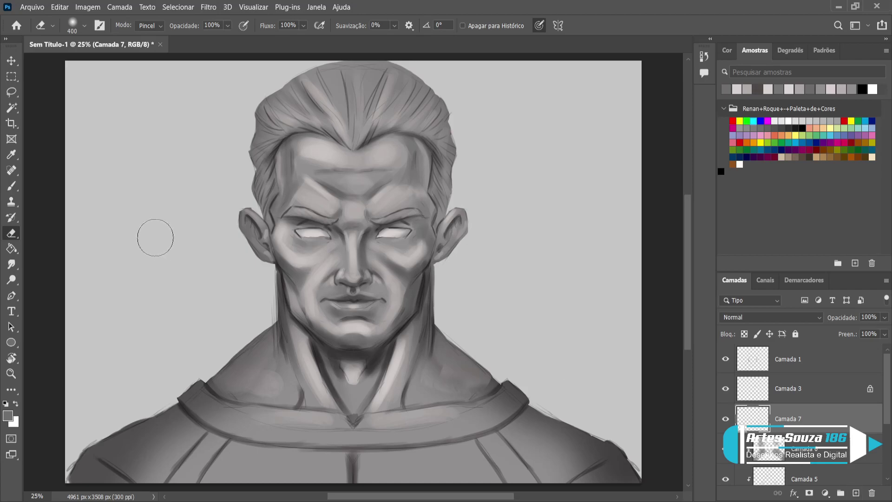
{"action": "left_click", "coordinate": [11, 185]}
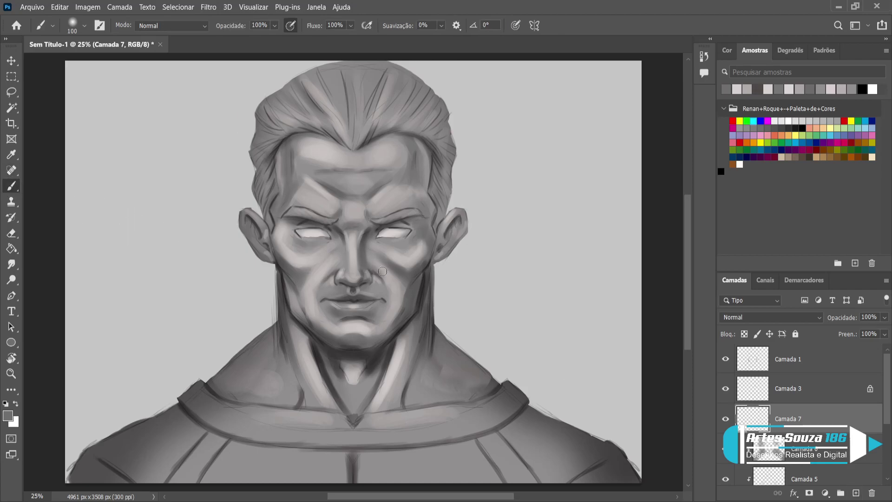
{"action": "key", "text": "period"}
{"action": "key", "text": "x"}
{"action": "key", "text": "d"}
{"action": "key", "text": "x"}
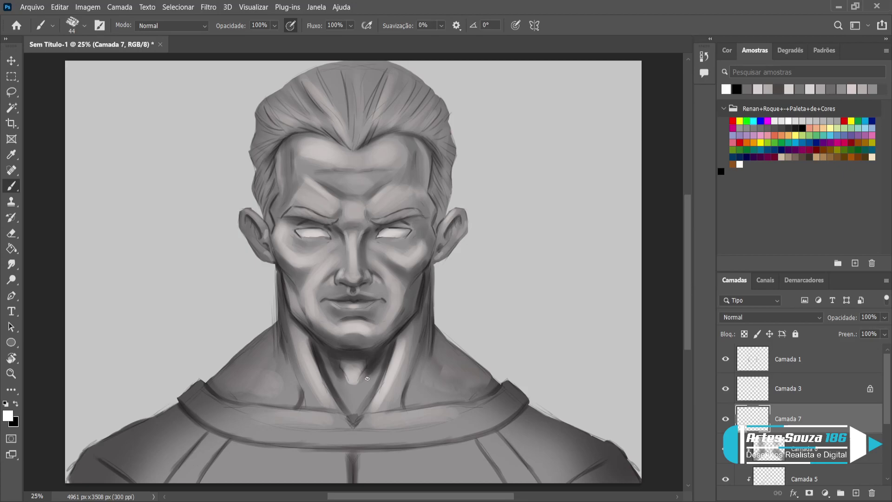
Hide and show Camada 6 to compare the painting with and without its shading
{"action": "scroll", "coordinate": [758, 395], "scroll_direction": "down", "scroll_amount": 3}
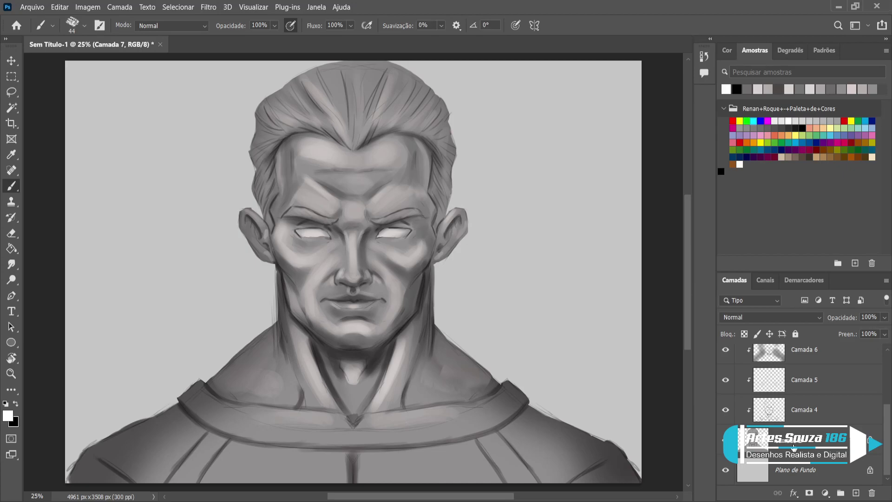
{"action": "scroll", "coordinate": [794, 448], "scroll_direction": "up", "scroll_amount": 1}
{"action": "scroll", "coordinate": [794, 448], "scroll_direction": "down", "scroll_amount": 1}
{"action": "left_click", "coordinate": [725, 350]}
{"action": "left_click", "coordinate": [726, 349]}
{"action": "scroll", "coordinate": [804, 423], "scroll_direction": "up", "scroll_amount": 3}
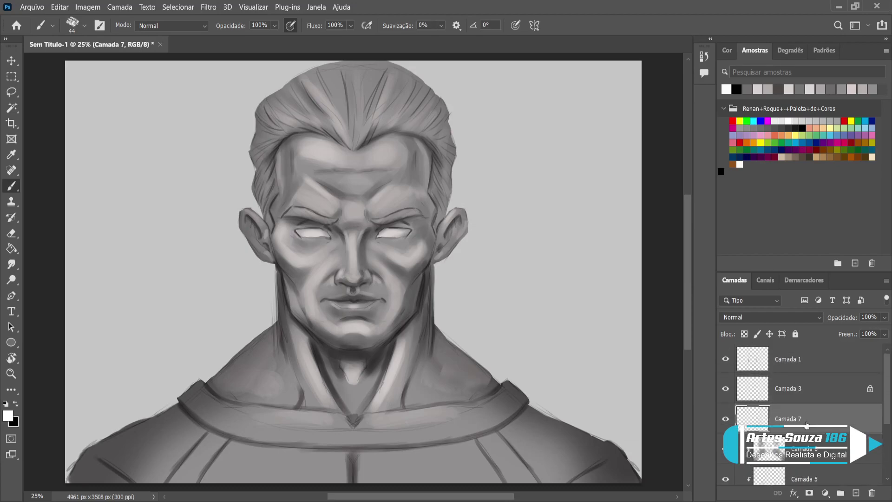
Fade the sketch lines on Camada 1 to 0% opacity and hide that layer
{"action": "left_click", "coordinate": [812, 361]}
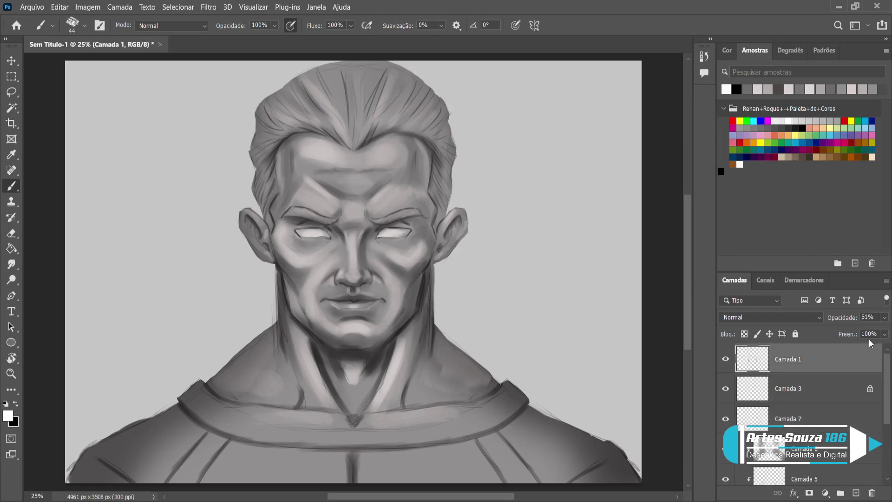
{"action": "left_click_drag", "start_coordinate": [885, 317], "coordinate": [829, 331]}
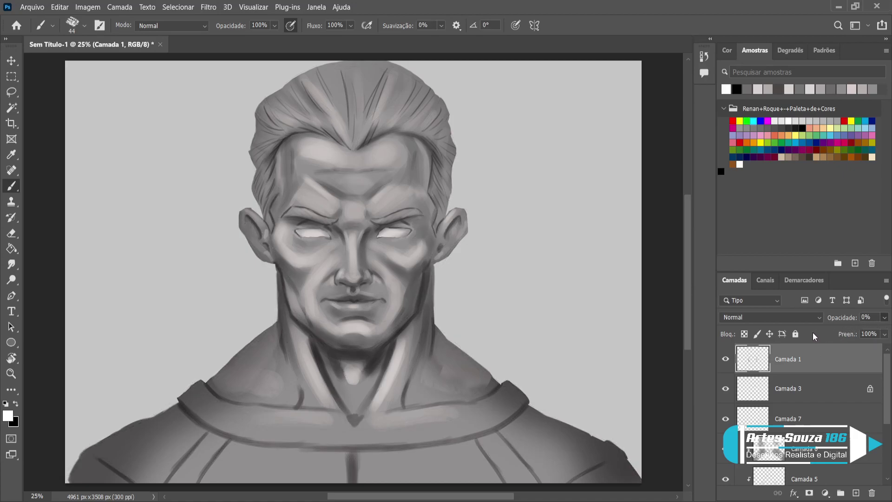
{"action": "left_click", "coordinate": [726, 359]}
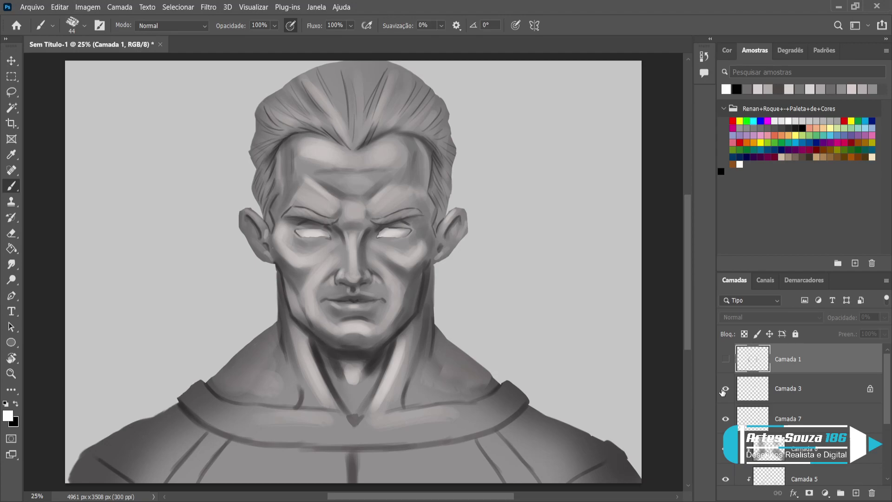
Unlock the transparent pixels of Camada 3 and ready a much smaller eraser
{"action": "left_click", "coordinate": [797, 393]}
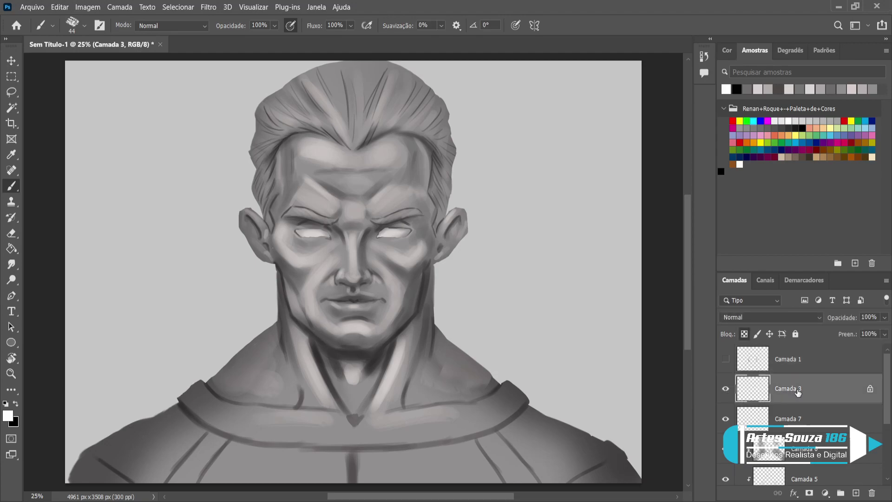
{"action": "key", "text": "slash"}
{"action": "key", "text": "e"}
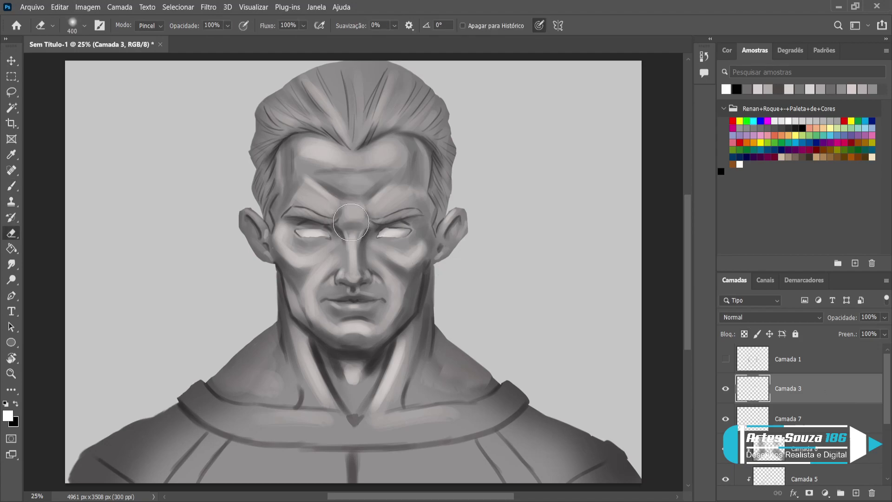
{"action": "key", "text": "bracketleft"}
{"action": "key", "text": "bracketleft"}
{"action": "key", "text": "bracketleft"}
{"action": "key", "text": "bracketleft"}
{"action": "key", "text": "bracketleft"}
{"action": "key", "text": "bracketleft"}
{"action": "key", "text": "bracketleft"}
{"action": "key", "text": "bracketleft"}
{"action": "key", "text": "bracketleft"}
{"action": "key", "text": "bracketleft"}
{"action": "key", "text": "bracketleft"}
{"action": "key", "text": "bracketleft"}
{"action": "key", "text": "bracketleft"}
{"action": "key", "text": "bracketleft"}
{"action": "key", "text": "bracketleft"}
{"action": "key", "text": "bracketleft"}
{"action": "key", "text": "bracketleft"}
Line the upper edges of the eyes with sampled dark grey using a 15 px hard round brush, then sample mid grey beside the eye
{"action": "key", "text": "b"}
{"action": "left_click", "coordinate": [318, 232], "text": "alt"}
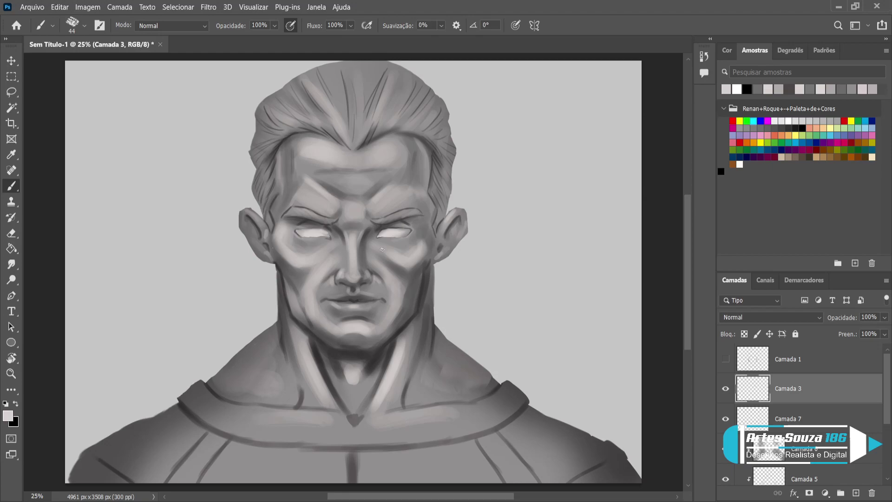
{"action": "key", "text": "comma"}
{"action": "key", "text": "alt"}
{"action": "left_click", "coordinate": [423, 278], "text": "alt"}
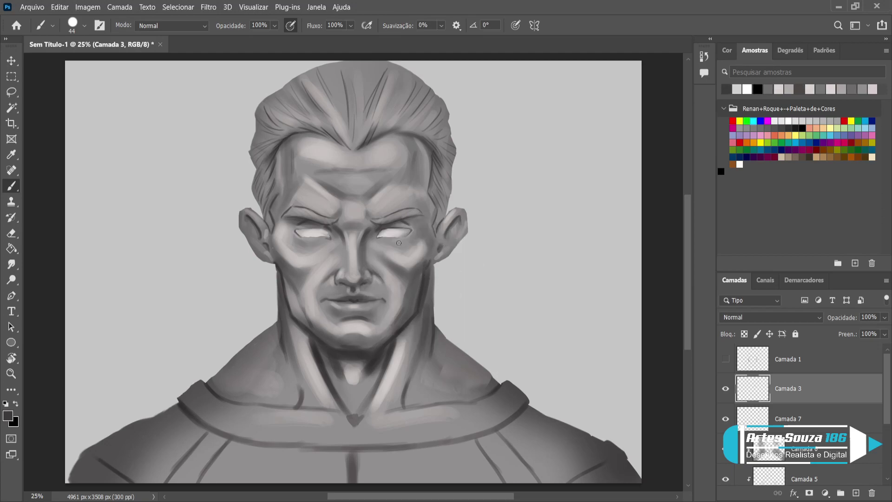
{"action": "key", "text": "bracketleft"}
{"action": "key", "text": "bracketleft"}
{"action": "key", "text": "bracketleft"}
{"action": "left_click_drag", "start_coordinate": [295, 231], "coordinate": [315, 228]}
{"action": "left_click", "coordinate": [292, 230], "text": "alt"}
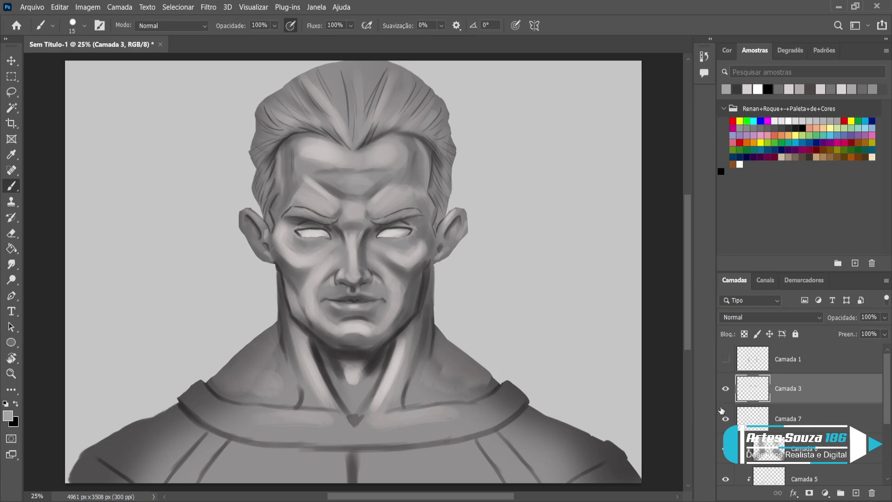
Group all layers from Camada 2 up to Camada 1 and duplicate the group
{"action": "scroll", "coordinate": [744, 428], "scroll_direction": "down", "scroll_amount": 3}
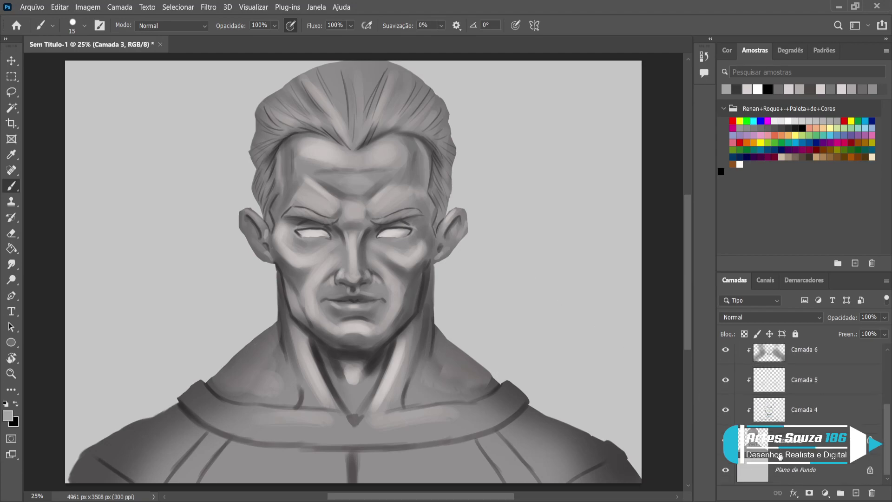
{"action": "left_click", "coordinate": [803, 429]}
{"action": "scroll", "coordinate": [809, 399], "scroll_direction": "up", "scroll_amount": 1}
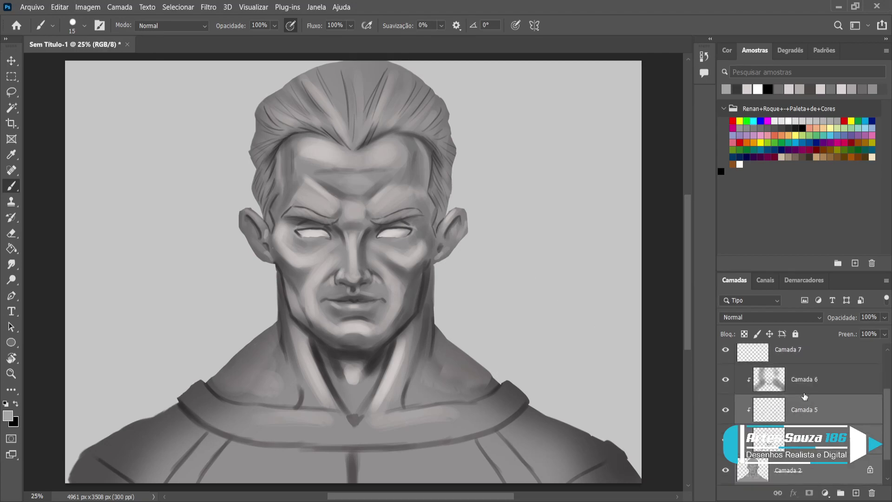
{"action": "scroll", "coordinate": [811, 367], "scroll_direction": "up", "scroll_amount": 2}
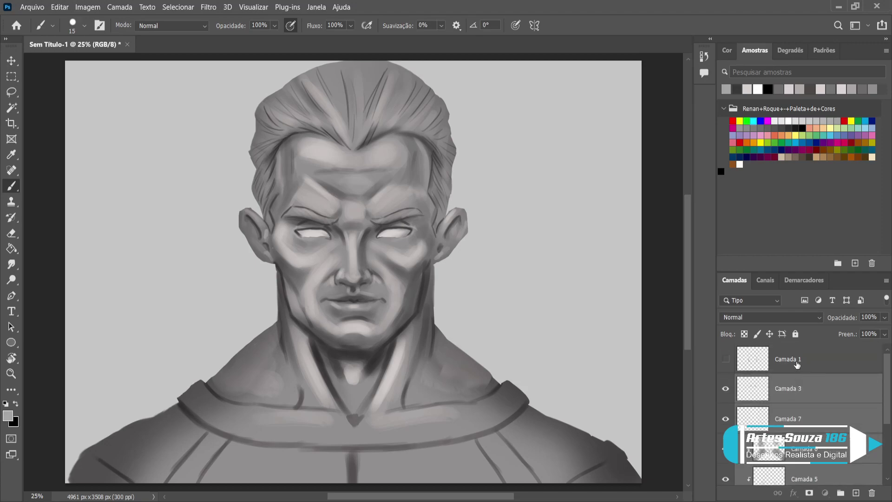
{"action": "left_click", "coordinate": [800, 365]}
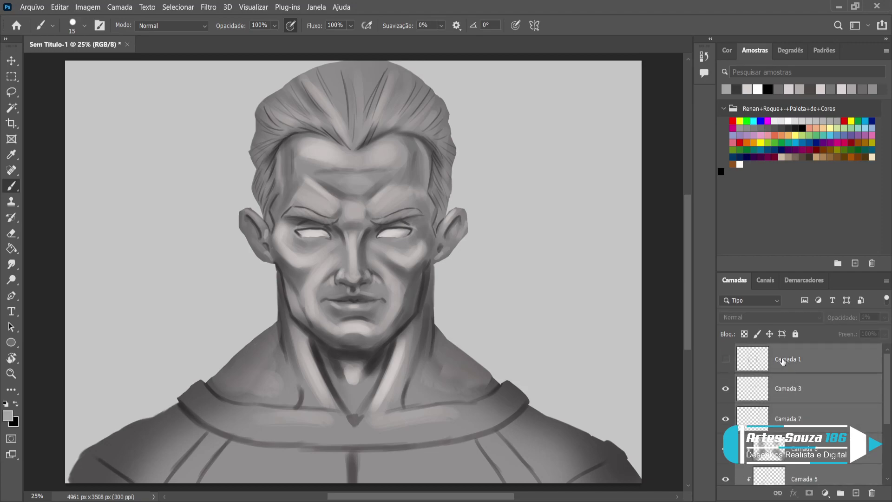
{"action": "key", "text": "ctrl+g"}
{"action": "key", "text": "ctrl+j"}
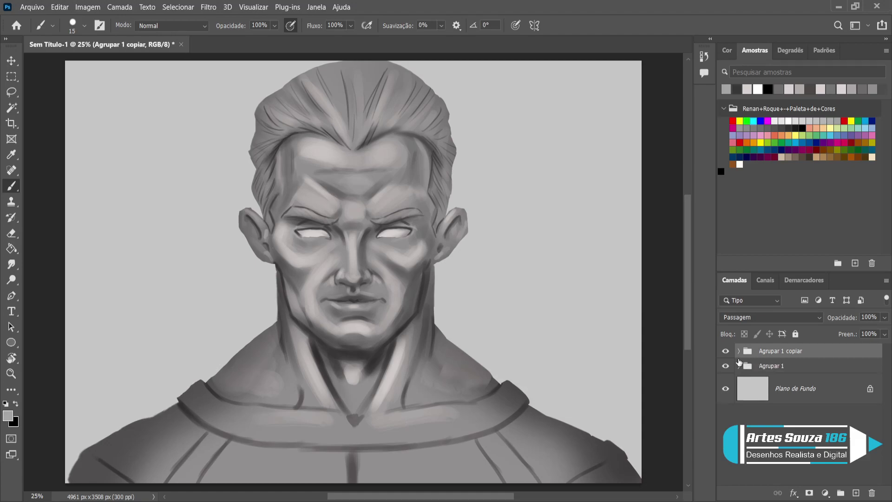
Hide the original group and merge the duplicated group into a single layer
{"action": "left_click", "coordinate": [725, 351]}
{"action": "left_click", "coordinate": [725, 351]}
{"action": "left_click", "coordinate": [725, 366]}
{"action": "key", "text": "ctrl+e"}
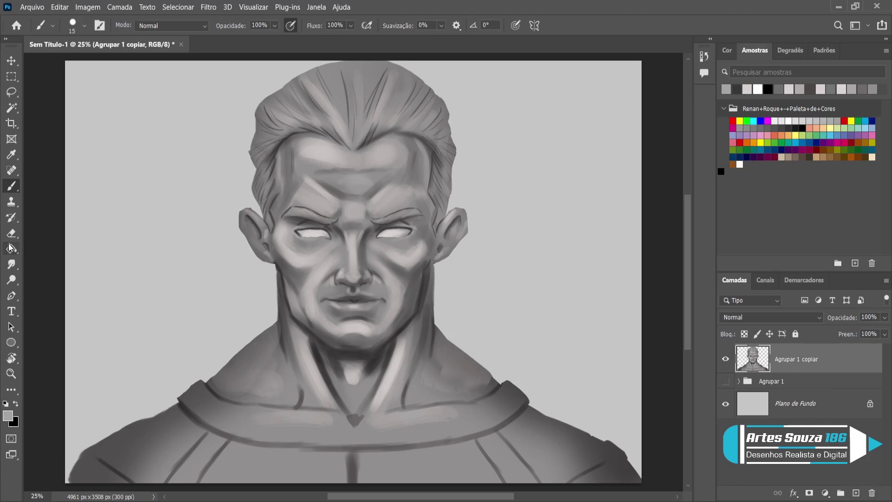
Add a new layer and paint a dark grey iris in each eye with a 125 px brush, using grey sampled from the cheek
{"action": "left_click", "coordinate": [856, 492]}
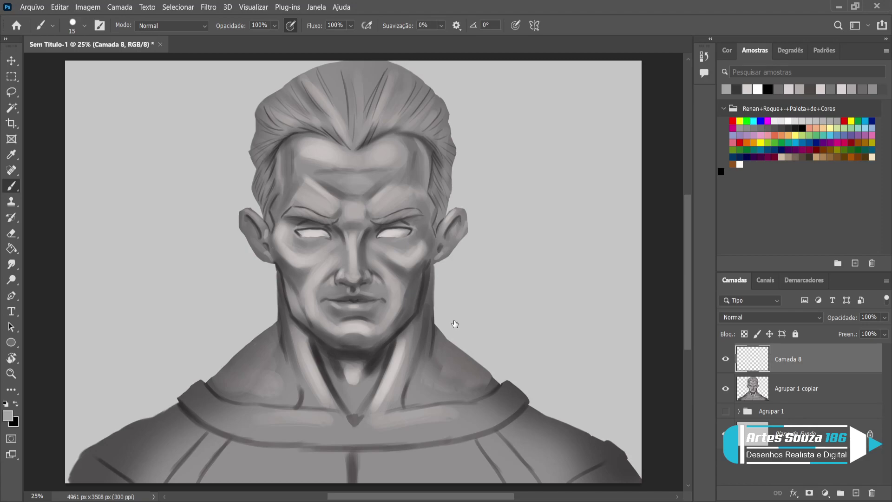
{"action": "key", "text": "i"}
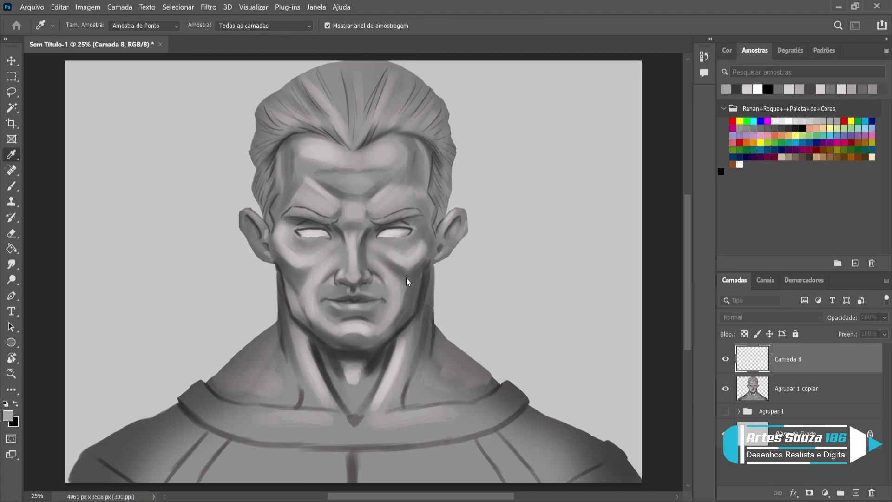
{"action": "left_click", "coordinate": [408, 267]}
{"action": "key", "text": "b"}
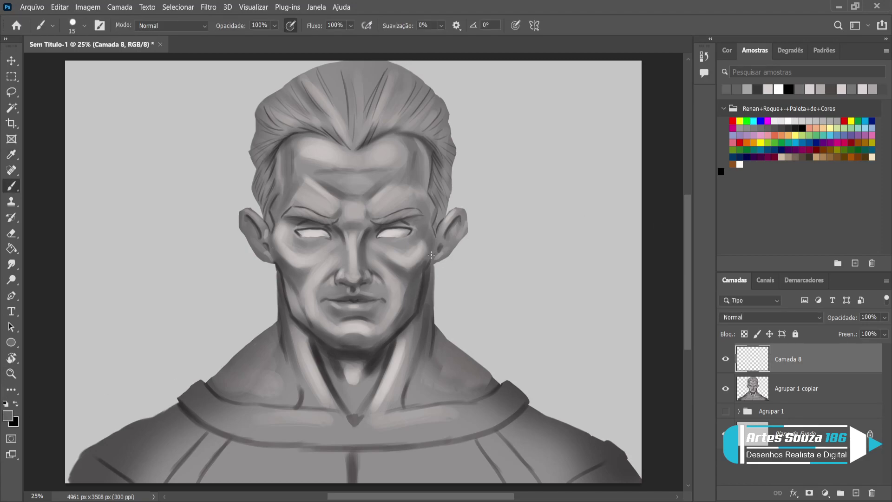
{"action": "key", "text": "bracketright"}
{"action": "key", "text": "bracketright"}
{"action": "key", "text": "bracketright"}
{"action": "key", "text": "bracketright"}
{"action": "key", "text": "bracketright"}
{"action": "key", "text": "bracketright"}
{"action": "key", "text": "bracketright"}
{"action": "key", "text": "bracketright"}
{"action": "key", "text": "bracketright"}
{"action": "key", "text": "bracketright"}
{"action": "left_click", "coordinate": [392, 232]}
{"action": "left_click", "coordinate": [316, 231]}
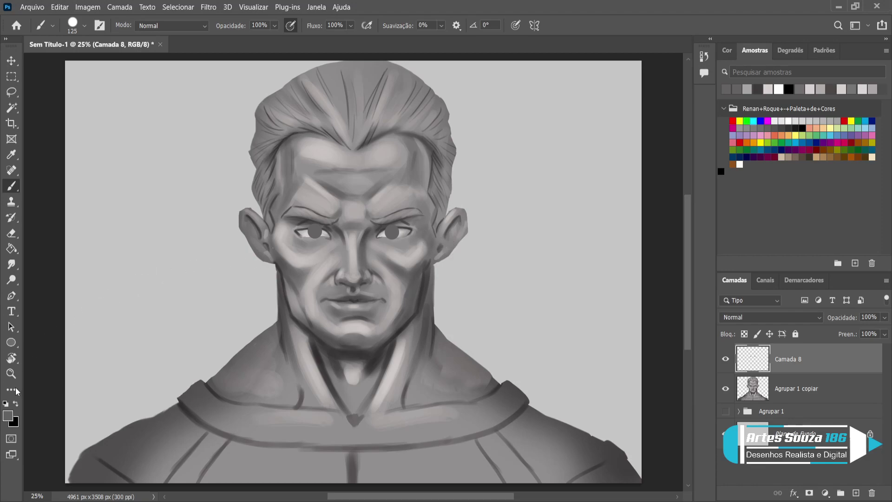
Lighten the centres of both irises with a sampled light grey and a soft brush
{"action": "key", "text": "i"}
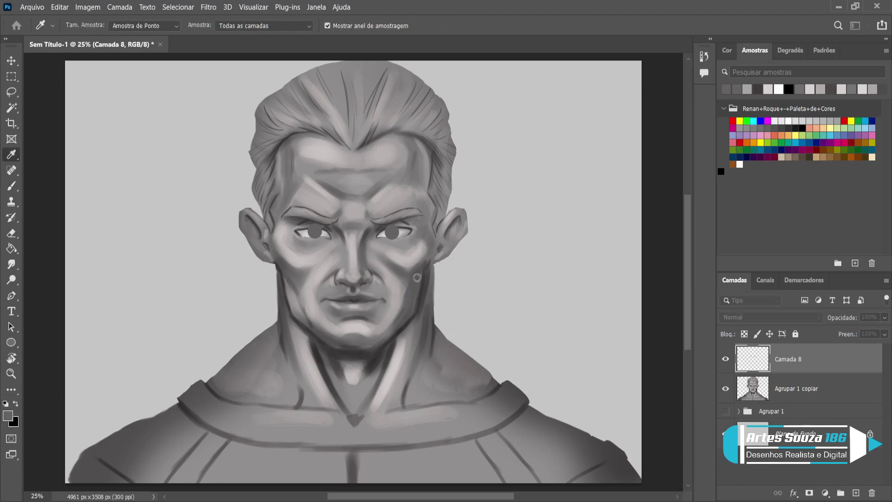
{"action": "key", "text": "b"}
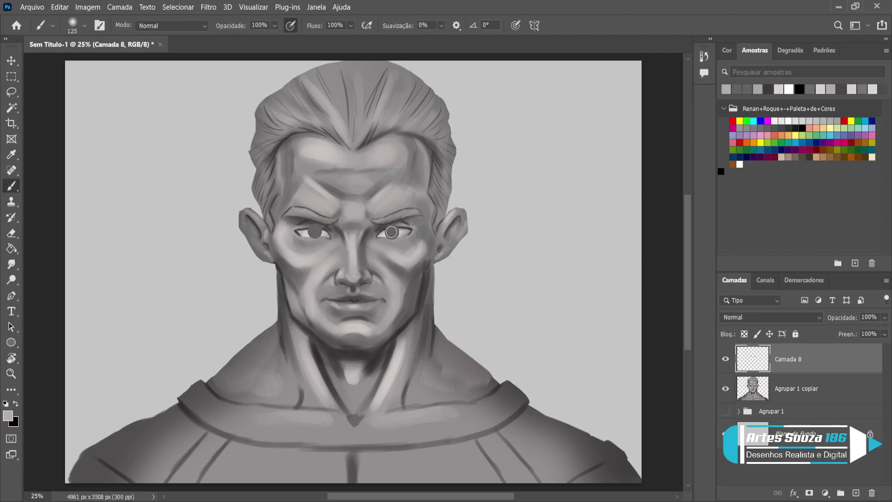
{"action": "key", "text": "bracketleft"}
Paint a small black pupil in each iris and merge Camada 8 into Agrupar 1 copiar
{"action": "left_click", "coordinate": [9, 416]}
{"action": "key", "text": "Return"}
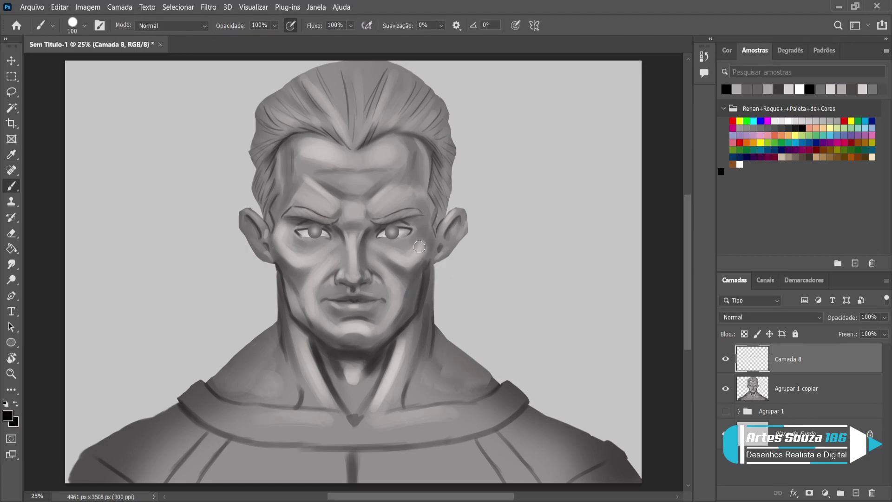
{"action": "key", "text": "bracketleft"}
{"action": "key", "text": "bracketleft"}
{"action": "key", "text": "bracketleft"}
{"action": "key", "text": "bracketleft"}
{"action": "key", "text": "bracketleft"}
{"action": "left_click", "coordinate": [314, 232]}
{"action": "left_click", "coordinate": [12, 233]}
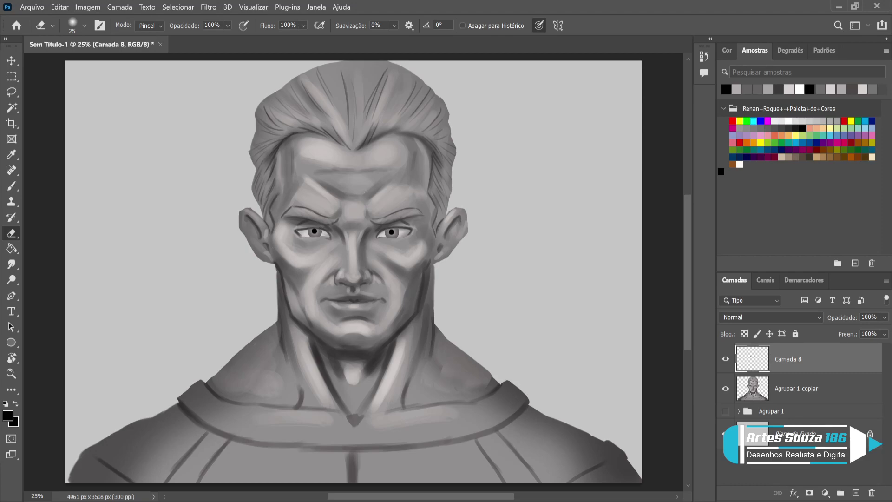
{"action": "key", "text": "ctrl+z"}
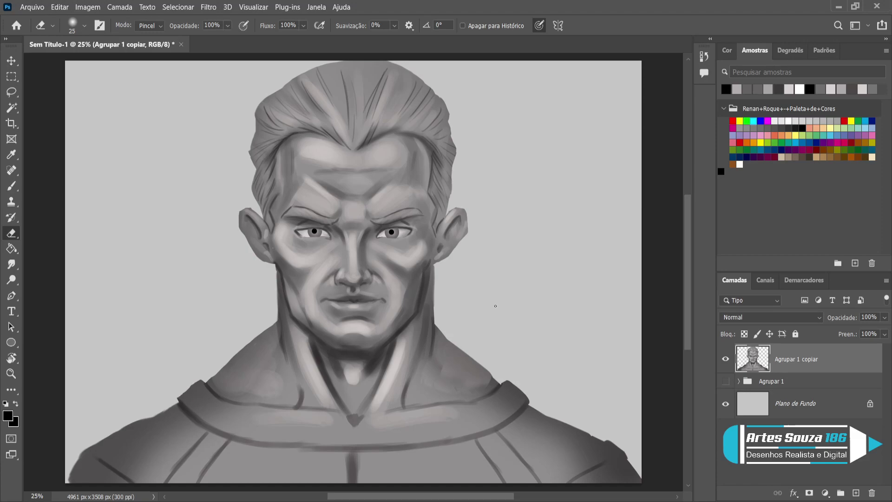
Switch to white and add small light reflections to both eyes with the brush
{"action": "key", "text": "x"}
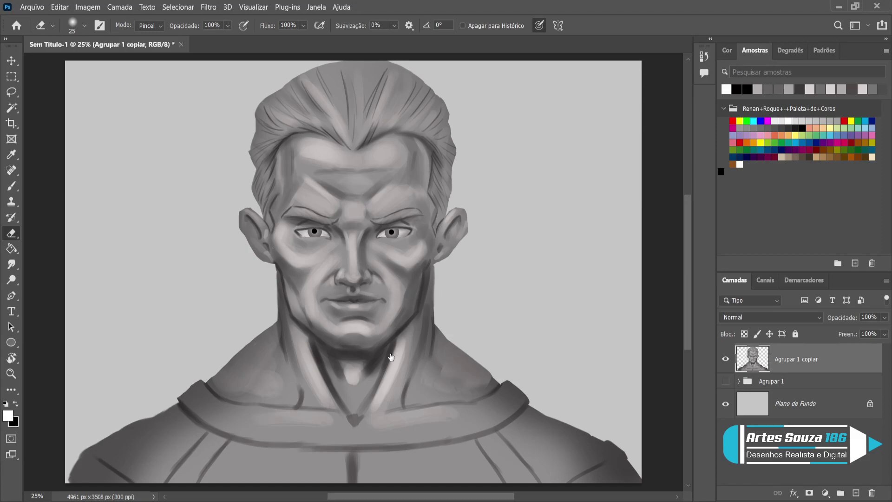
{"action": "key", "text": "shift+bracketright"}
{"action": "key", "text": "b"}
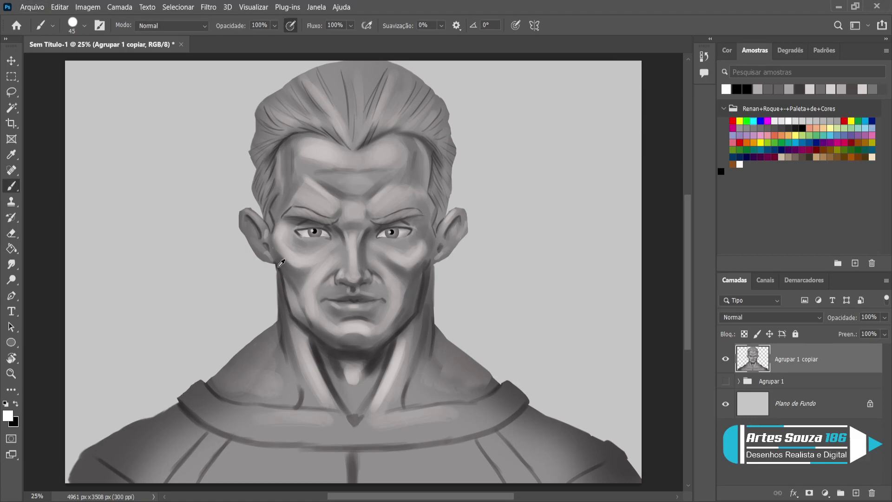
Darken the jaw contour with a 45 px hard brush, sampling dark grey beside the ear and black from the pupil
{"action": "left_click", "coordinate": [277, 264], "text": "alt"}
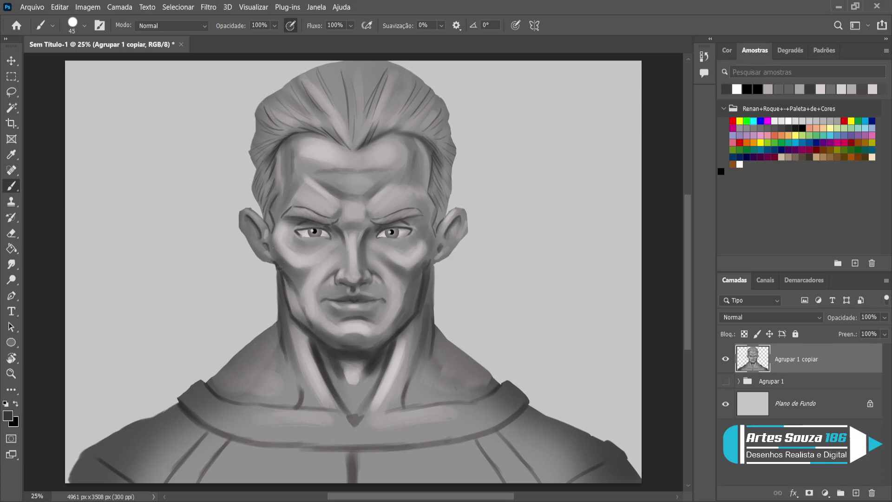
{"action": "key", "text": "alt"}
{"action": "key", "text": "alt"}
{"action": "key", "text": "alt"}
{"action": "left_click", "coordinate": [393, 231], "text": "alt"}
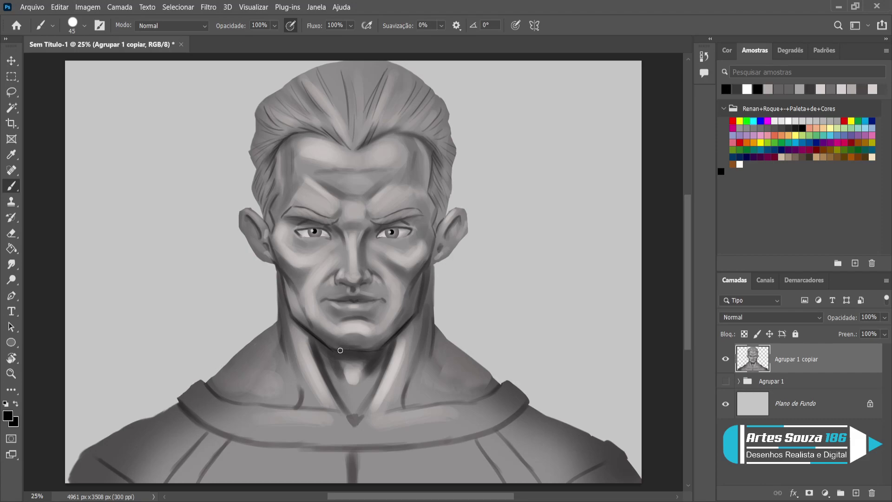
Paint out the diagonal and central seam lines on the chest with a 250 px brush in grey sampled from the suit
{"action": "key", "text": "alt"}
{"action": "left_click", "coordinate": [226, 458], "text": "alt"}
{"action": "key", "text": "bracketright"}
{"action": "key", "text": "bracketright"}
{"action": "key", "text": "bracketright"}
{"action": "key", "text": "bracketright"}
{"action": "key", "text": "bracketright"}
{"action": "key", "text": "bracketright"}
{"action": "key", "text": "bracketright"}
{"action": "key", "text": "bracketright"}
{"action": "key", "text": "bracketright"}
{"action": "key", "text": "bracketright"}
{"action": "key", "text": "bracketright"}
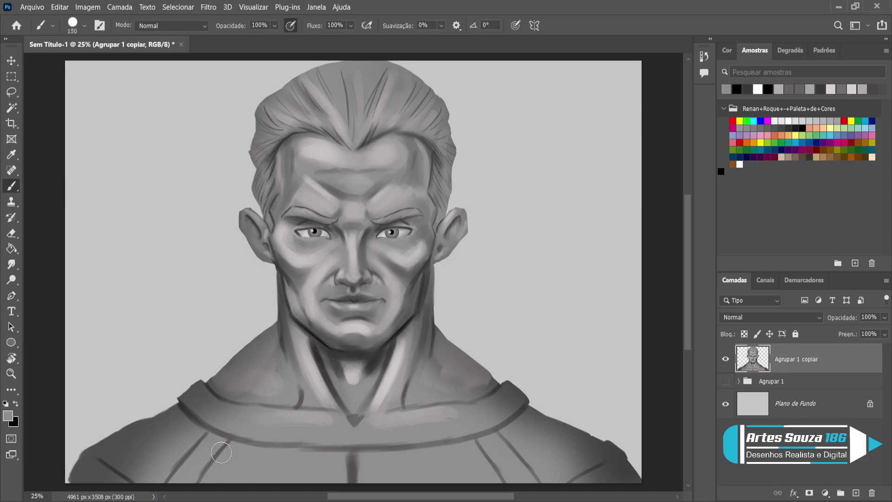
{"action": "mouse_move", "coordinate": [217, 460]}
{"action": "left_mouse_down"}
{"action": "mouse_move", "coordinate": [201, 444]}
{"action": "mouse_move", "coordinate": [181, 470]}
{"action": "mouse_move", "coordinate": [198, 450]}
{"action": "mouse_move", "coordinate": [194, 483]}
{"action": "left_mouse_up"}
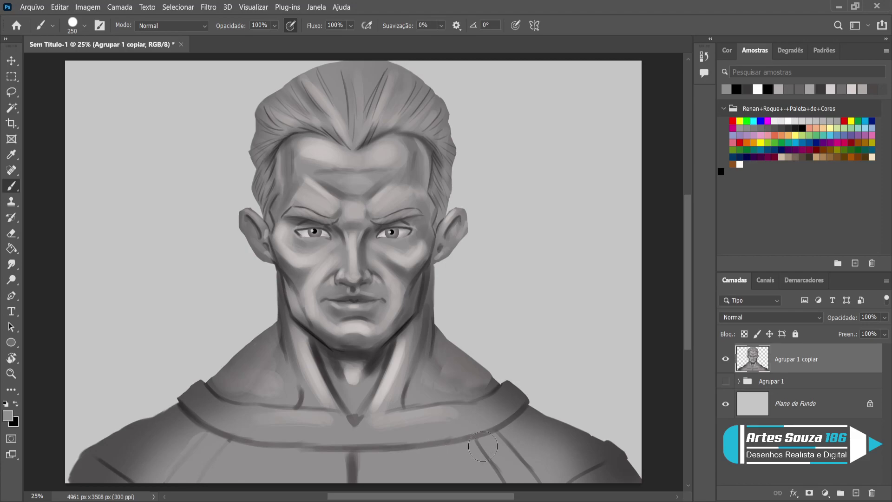
{"action": "mouse_move", "coordinate": [489, 460]}
{"action": "left_mouse_down"}
{"action": "mouse_move", "coordinate": [509, 442]}
{"action": "mouse_move", "coordinate": [480, 460]}
{"action": "mouse_move", "coordinate": [501, 443]}
{"action": "mouse_move", "coordinate": [504, 460]}
{"action": "mouse_move", "coordinate": [519, 459]}
{"action": "mouse_move", "coordinate": [502, 480]}
{"action": "mouse_move", "coordinate": [533, 480]}
{"action": "mouse_move", "coordinate": [515, 462]}
{"action": "mouse_move", "coordinate": [526, 440]}
{"action": "mouse_move", "coordinate": [480, 457]}
{"action": "left_mouse_up"}
{"action": "mouse_move", "coordinate": [518, 372]}
{"action": "left_mouse_down"}
{"action": "mouse_move", "coordinate": [510, 390]}
{"action": "mouse_move", "coordinate": [516, 386]}
{"action": "left_mouse_up"}
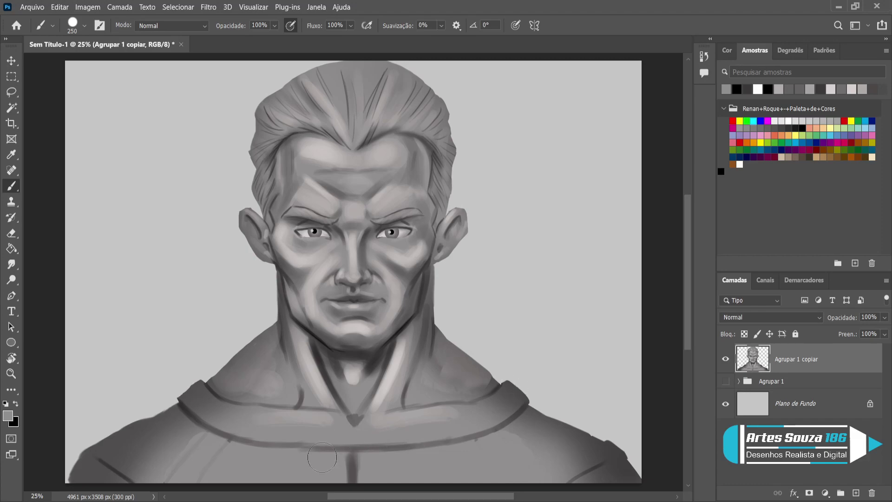
{"action": "left_click_drag", "start_coordinate": [189, 434], "coordinate": [197, 442]}
{"action": "mouse_move", "coordinate": [278, 437]}
{"action": "left_mouse_down"}
{"action": "mouse_move", "coordinate": [289, 400]}
{"action": "mouse_move", "coordinate": [280, 398]}
{"action": "mouse_move", "coordinate": [261, 434]}
{"action": "mouse_move", "coordinate": [230, 458]}
{"action": "mouse_move", "coordinate": [198, 459]}
{"action": "mouse_move", "coordinate": [185, 449]}
{"action": "mouse_move", "coordinate": [221, 463]}
{"action": "mouse_move", "coordinate": [191, 444]}
{"action": "mouse_move", "coordinate": [227, 454]}
{"action": "mouse_move", "coordinate": [189, 457]}
{"action": "left_mouse_up"}
{"action": "mouse_move", "coordinate": [322, 468]}
{"action": "left_mouse_down"}
{"action": "mouse_move", "coordinate": [370, 476]}
{"action": "mouse_move", "coordinate": [351, 479]}
{"action": "mouse_move", "coordinate": [374, 470]}
{"action": "mouse_move", "coordinate": [341, 479]}
{"action": "left_mouse_up"}
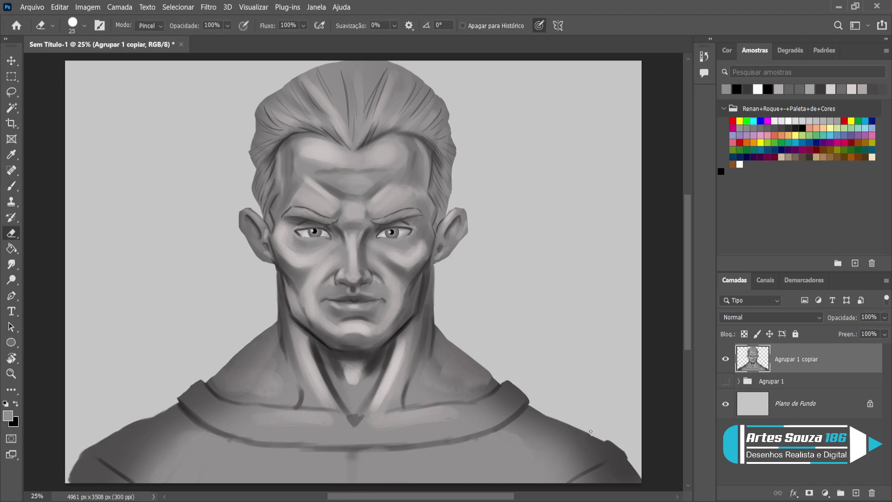
Erase the bump from the shoulder outline and paint over the V-shaped notch at the centre of the collar
{"action": "mouse_move", "coordinate": [619, 444]}
{"action": "left_mouse_down"}
{"action": "mouse_move", "coordinate": [583, 428]}
{"action": "mouse_move", "coordinate": [610, 441]}
{"action": "left_mouse_up"}
{"action": "key", "text": "bracketright"}
{"action": "key", "text": "bracketright"}
{"action": "key", "text": "bracketright"}
{"action": "key", "text": "bracketright"}
{"action": "key", "text": "b"}
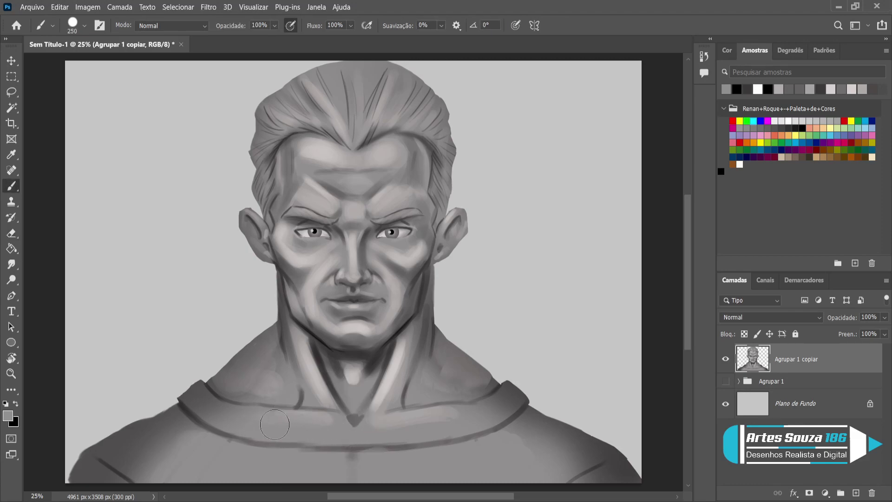
{"action": "mouse_move", "coordinate": [354, 420]}
{"action": "left_mouse_down"}
{"action": "mouse_move", "coordinate": [450, 419]}
{"action": "mouse_move", "coordinate": [320, 425]}
{"action": "mouse_move", "coordinate": [309, 415]}
{"action": "mouse_move", "coordinate": [349, 416]}
{"action": "left_mouse_up"}
Redraw the collar's upper edge as a continuous sampled dark grey line and deepen the shadow under the chin, using a 30 px brush
{"action": "left_click", "coordinate": [343, 400], "text": "alt"}
{"action": "key", "text": "bracketleft"}
{"action": "key", "text": "bracketleft"}
{"action": "key", "text": "bracketleft"}
{"action": "key", "text": "bracketleft"}
{"action": "key", "text": "bracketleft"}
{"action": "key", "text": "bracketleft"}
{"action": "key", "text": "bracketleft"}
{"action": "key", "text": "bracketleft"}
{"action": "key", "text": "bracketleft"}
{"action": "key", "text": "bracketleft"}
{"action": "key", "text": "bracketleft"}
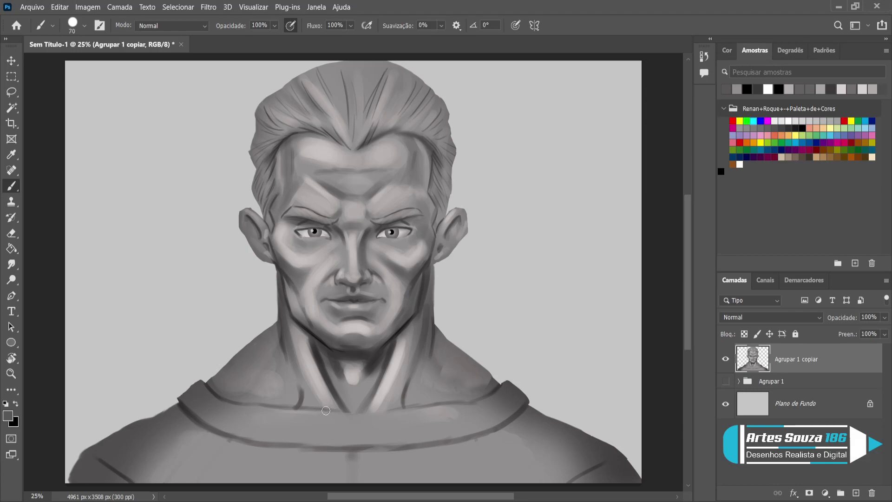
{"action": "mouse_move", "coordinate": [345, 409]}
{"action": "left_mouse_down"}
{"action": "mouse_move", "coordinate": [331, 411]}
{"action": "mouse_move", "coordinate": [409, 411]}
{"action": "left_mouse_up"}
{"action": "left_click_drag", "start_coordinate": [307, 409], "coordinate": [423, 406]}
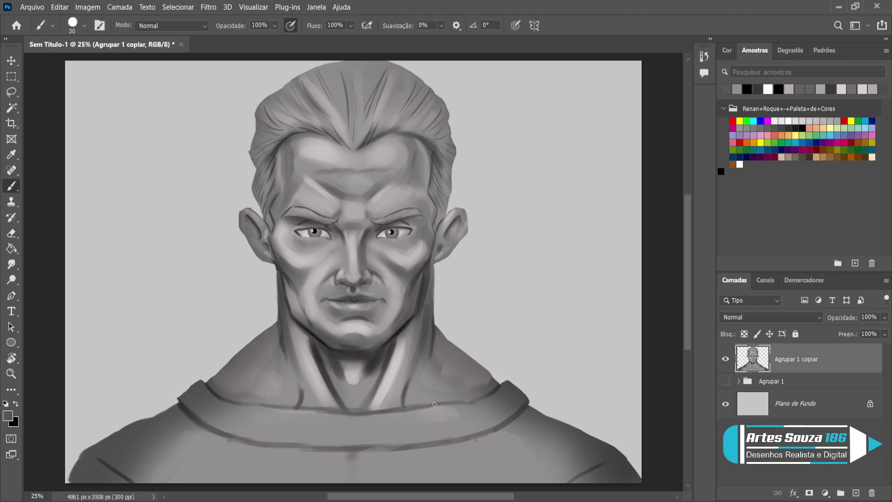
{"action": "mouse_move", "coordinate": [491, 389]}
{"action": "left_mouse_down"}
{"action": "mouse_move", "coordinate": [462, 401]}
{"action": "mouse_move", "coordinate": [482, 394]}
{"action": "mouse_move", "coordinate": [416, 407]}
{"action": "left_mouse_up"}
{"action": "left_click", "coordinate": [372, 349], "text": "alt"}
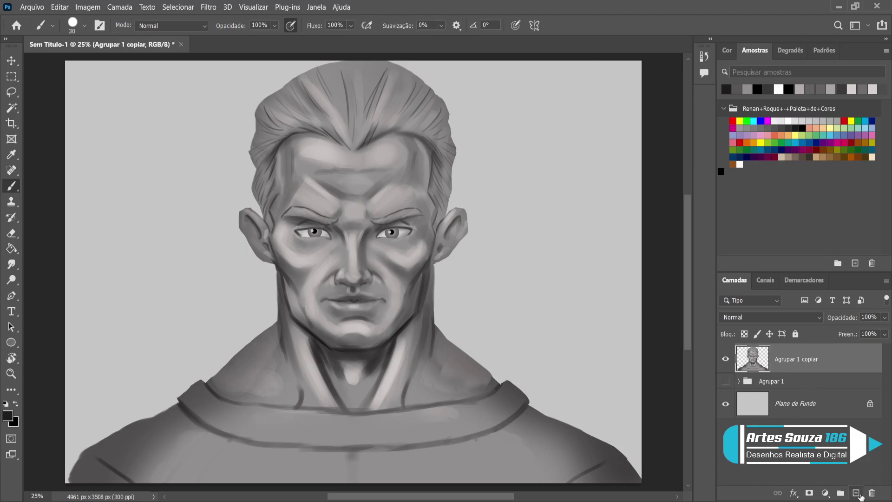
Add a new layer clipped to Agrupar 1 copiar and set its blend mode to Multiplicação
{"action": "left_click", "coordinate": [857, 493]}
{"action": "left_click", "coordinate": [797, 369], "text": "alt"}
{"action": "scroll", "coordinate": [760, 318], "scroll_direction": "down", "scroll_amount": 3}
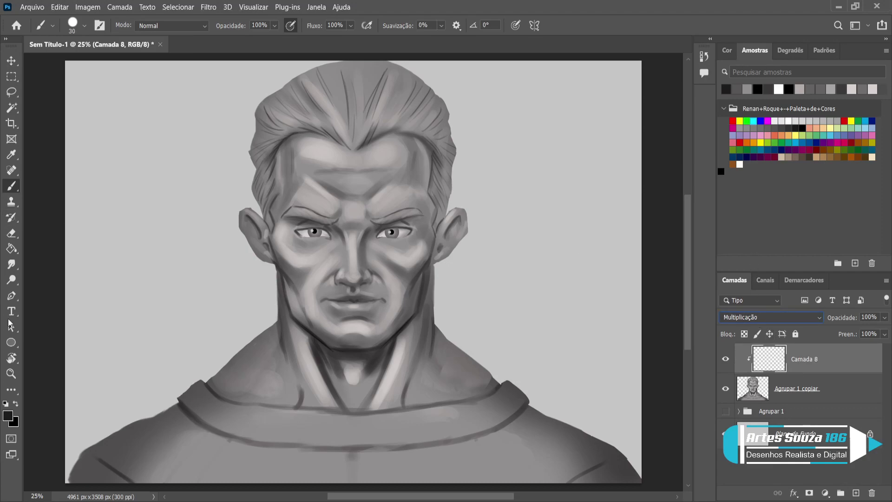
Choose bright green and paint the whole suit and collar with a much larger brush on Camada 8
{"action": "left_click", "coordinate": [7, 416]}
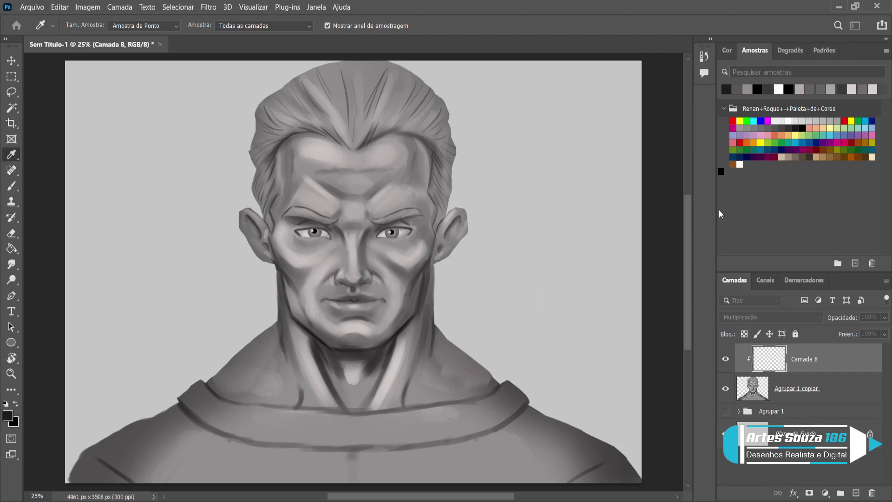
{"action": "key", "text": "Return"}
{"action": "key", "text": "bracketright"}
{"action": "key", "text": "bracketright"}
{"action": "key", "text": "bracketright"}
{"action": "key", "text": "bracketright"}
{"action": "key", "text": "bracketright"}
{"action": "key", "text": "bracketright"}
{"action": "key", "text": "bracketright"}
{"action": "key", "text": "bracketright"}
{"action": "key", "text": "bracketright"}
{"action": "key", "text": "bracketright"}
{"action": "key", "text": "bracketright"}
{"action": "key", "text": "bracketright"}
{"action": "key", "text": "bracketright"}
{"action": "key", "text": "bracketright"}
{"action": "mouse_move", "coordinate": [597, 418]}
{"action": "left_mouse_down"}
{"action": "mouse_move", "coordinate": [613, 475]}
{"action": "mouse_move", "coordinate": [599, 447]}
{"action": "mouse_move", "coordinate": [577, 440]}
{"action": "mouse_move", "coordinate": [566, 446]}
{"action": "mouse_move", "coordinate": [540, 437]}
{"action": "mouse_move", "coordinate": [506, 454]}
{"action": "mouse_move", "coordinate": [529, 402]}
{"action": "mouse_move", "coordinate": [508, 434]}
{"action": "mouse_move", "coordinate": [461, 463]}
{"action": "mouse_move", "coordinate": [173, 477]}
{"action": "mouse_move", "coordinate": [144, 454]}
{"action": "mouse_move", "coordinate": [89, 468]}
{"action": "mouse_move", "coordinate": [120, 438]}
{"action": "mouse_move", "coordinate": [138, 445]}
{"action": "mouse_move", "coordinate": [132, 427]}
{"action": "mouse_move", "coordinate": [149, 441]}
{"action": "mouse_move", "coordinate": [182, 443]}
{"action": "mouse_move", "coordinate": [162, 402]}
{"action": "mouse_move", "coordinate": [169, 391]}
{"action": "mouse_move", "coordinate": [218, 445]}
{"action": "mouse_move", "coordinate": [226, 444]}
{"action": "mouse_move", "coordinate": [211, 434]}
{"action": "mouse_move", "coordinate": [357, 440]}
{"action": "mouse_move", "coordinate": [321, 453]}
{"action": "mouse_move", "coordinate": [512, 409]}
{"action": "left_mouse_up"}
Erase the green that spills over the neckline onto the neck with a 150 px eraser
{"action": "key", "text": "e"}
{"action": "key", "text": "]"}
{"action": "left_click_drag", "start_coordinate": [230, 394], "coordinate": [291, 399]}
{"action": "key", "text": "]"}
{"action": "key", "text": "]"}
{"action": "key", "text": "]"}
{"action": "key", "text": "]"}
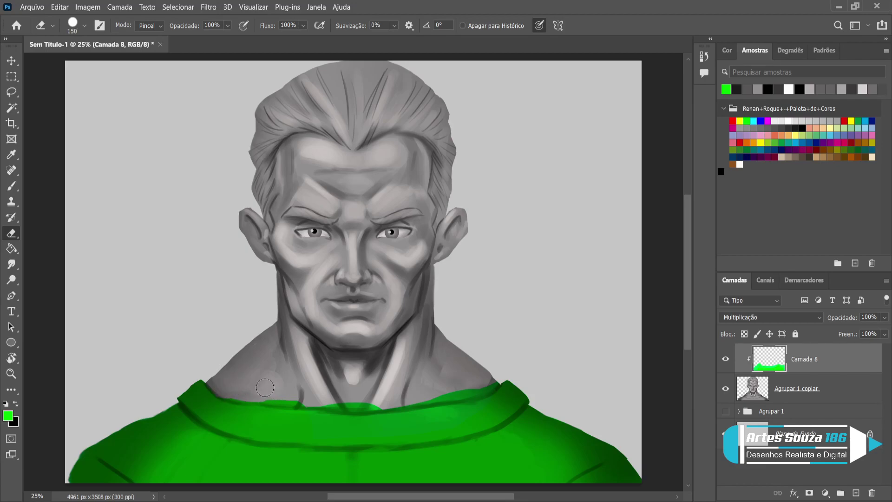
{"action": "mouse_move", "coordinate": [269, 388]}
{"action": "left_mouse_down"}
{"action": "mouse_move", "coordinate": [335, 396]}
{"action": "mouse_move", "coordinate": [323, 374]}
{"action": "mouse_move", "coordinate": [341, 377]}
{"action": "mouse_move", "coordinate": [309, 381]}
{"action": "mouse_move", "coordinate": [279, 400]}
{"action": "mouse_move", "coordinate": [378, 392]}
{"action": "mouse_move", "coordinate": [331, 405]}
{"action": "mouse_move", "coordinate": [378, 399]}
{"action": "mouse_move", "coordinate": [341, 405]}
{"action": "mouse_move", "coordinate": [468, 383]}
{"action": "mouse_move", "coordinate": [409, 402]}
{"action": "mouse_move", "coordinate": [499, 374]}
{"action": "mouse_move", "coordinate": [446, 396]}
{"action": "mouse_move", "coordinate": [496, 378]}
{"action": "mouse_move", "coordinate": [470, 393]}
{"action": "mouse_move", "coordinate": [378, 408]}
{"action": "mouse_move", "coordinate": [286, 409]}
{"action": "mouse_move", "coordinate": [207, 390]}
{"action": "left_mouse_up"}
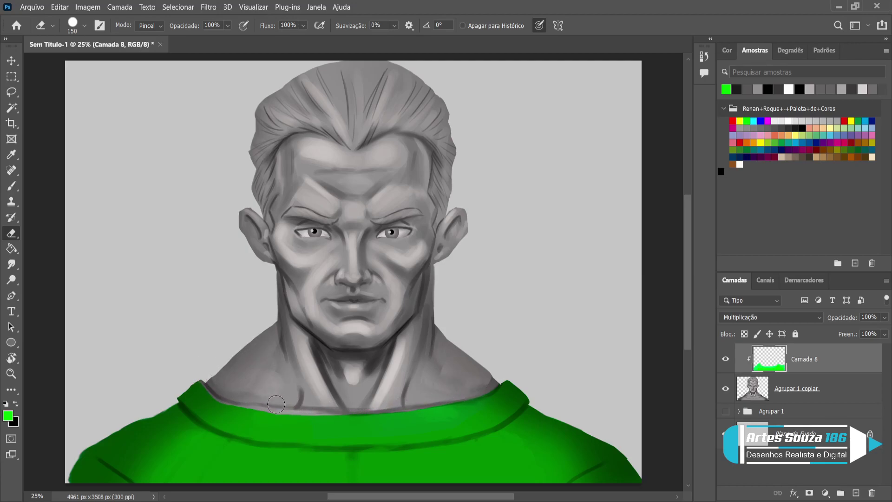
Fill the uncoloured gaps along the collar's upper edge with green using an 80 px brush
{"action": "key", "text": "b"}
{"action": "key", "text": "bracketleft"}
{"action": "key", "text": "bracketleft"}
{"action": "key", "text": "bracketleft"}
{"action": "key", "text": "bracketleft"}
{"action": "key", "text": "bracketleft"}
{"action": "key", "text": "bracketleft"}
{"action": "key", "text": "bracketleft"}
{"action": "key", "text": "bracketleft"}
{"action": "key", "text": "bracketleft"}
{"action": "key", "text": "bracketleft"}
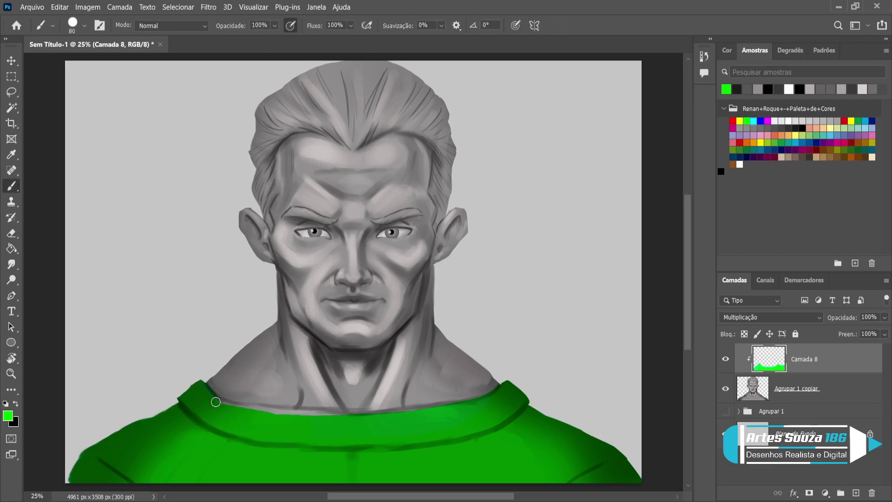
{"action": "mouse_move", "coordinate": [250, 410]}
{"action": "left_mouse_down"}
{"action": "mouse_move", "coordinate": [363, 417]}
{"action": "mouse_move", "coordinate": [297, 419]}
{"action": "mouse_move", "coordinate": [448, 415]}
{"action": "mouse_move", "coordinate": [390, 417]}
{"action": "mouse_move", "coordinate": [492, 398]}
{"action": "mouse_move", "coordinate": [414, 429]}
{"action": "left_mouse_up"}
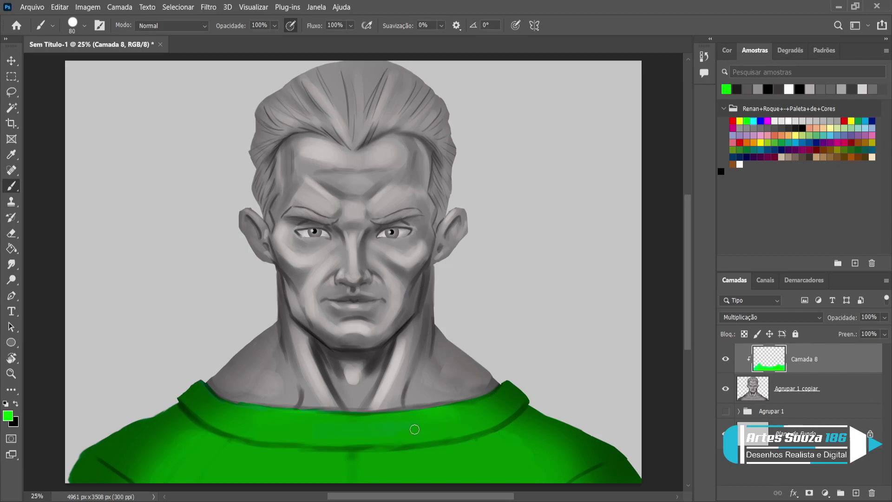
Add a clipped layer directly above Agrupar 1 copiar and paint a peach skin-tone stroke on the forehead
{"action": "left_click", "coordinate": [818, 399]}
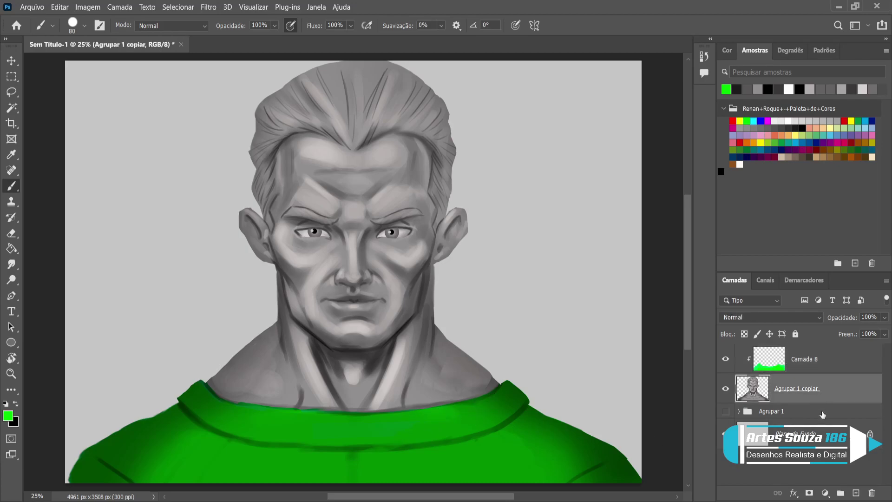
{"action": "left_click", "coordinate": [856, 492]}
{"action": "key", "text": "i"}
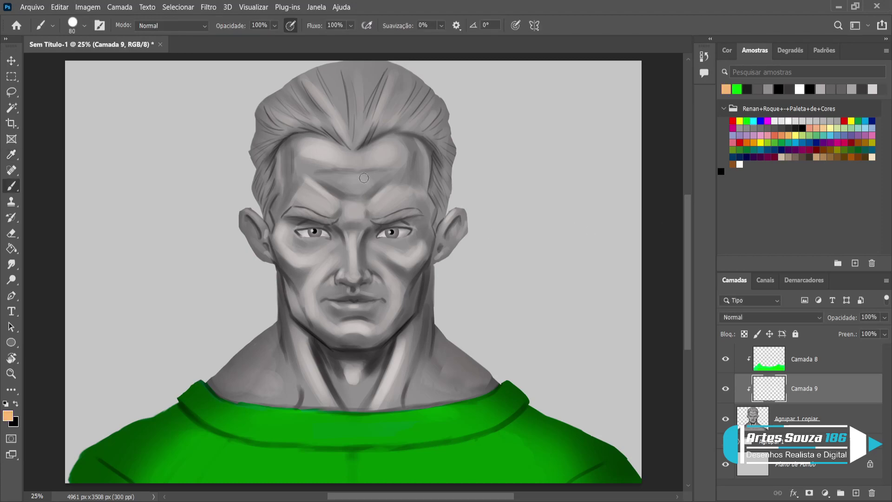
{"action": "left_click_drag", "start_coordinate": [364, 177], "coordinate": [359, 205]}
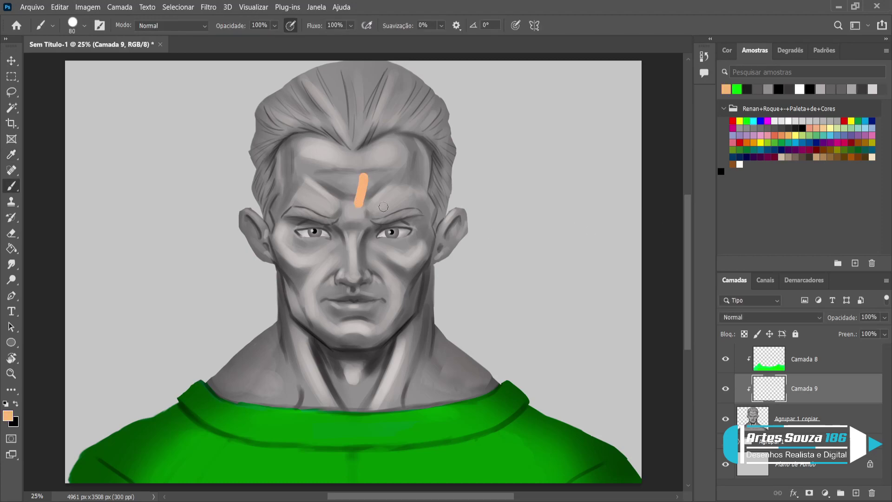
Try blend modes from Multiplicação through Cor Mais Clara on the peach forehead stroke's layer
{"action": "left_click", "coordinate": [746, 317]}
{"action": "left_click", "coordinate": [743, 294]}
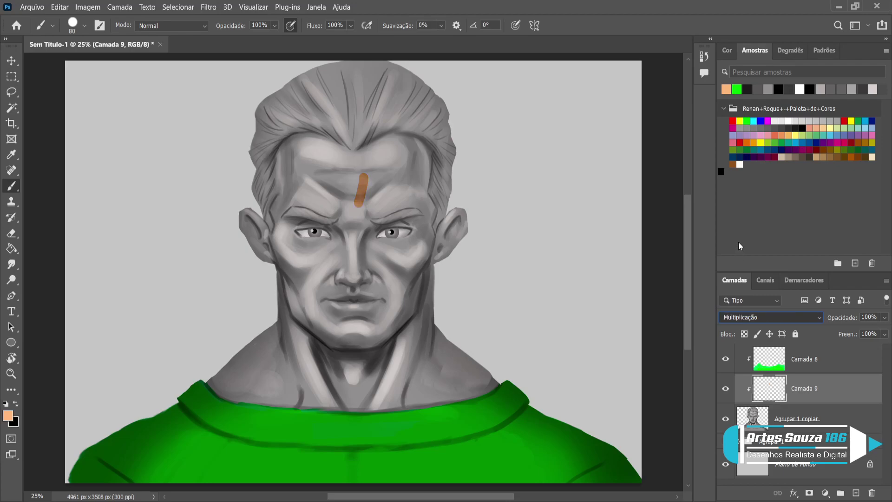
{"action": "key", "text": "Down"}
{"action": "key", "text": "Down"}
{"action": "key", "text": "Down"}
{"action": "key", "text": "Down"}
{"action": "key", "text": "Down"}
{"action": "key", "text": "Down"}
{"action": "key", "text": "Down"}
{"action": "key", "text": "Down"}
{"action": "key", "text": "Down"}
{"action": "key", "text": "Down"}
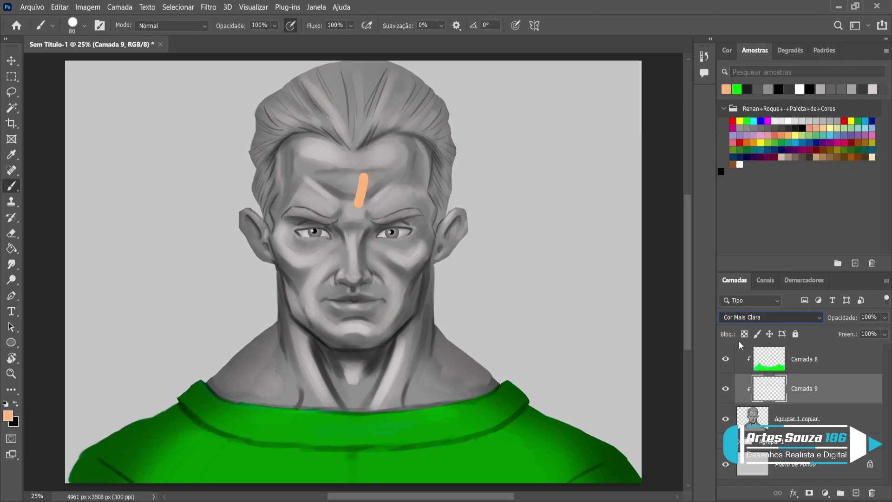
{"action": "key", "text": "Up"}
{"action": "key", "text": "Up"}
{"action": "key", "text": "Up"}
{"action": "key", "text": "Down"}
Extend the peach patch across the forehead and compare further blend modes, from Superexposição de Cores to Luz de Pino
{"action": "left_click_drag", "start_coordinate": [347, 192], "coordinate": [374, 194]}
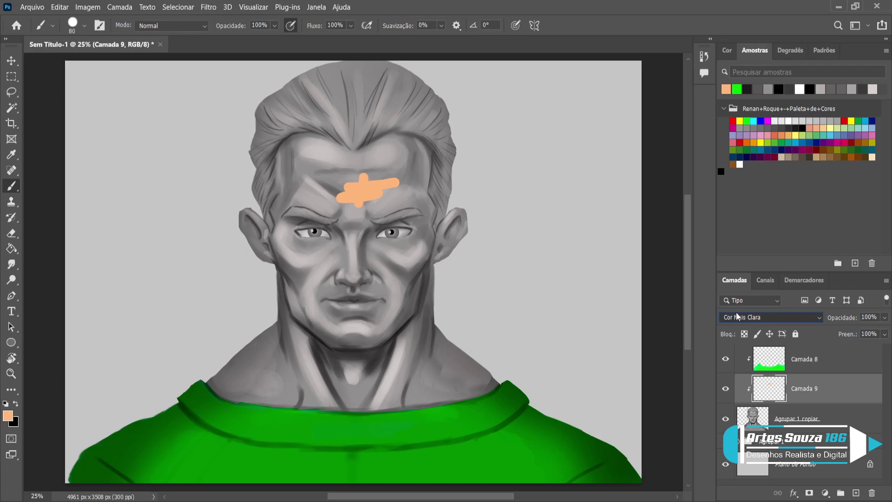
{"action": "scroll", "coordinate": [736, 317], "scroll_direction": "up", "scroll_amount": 6}
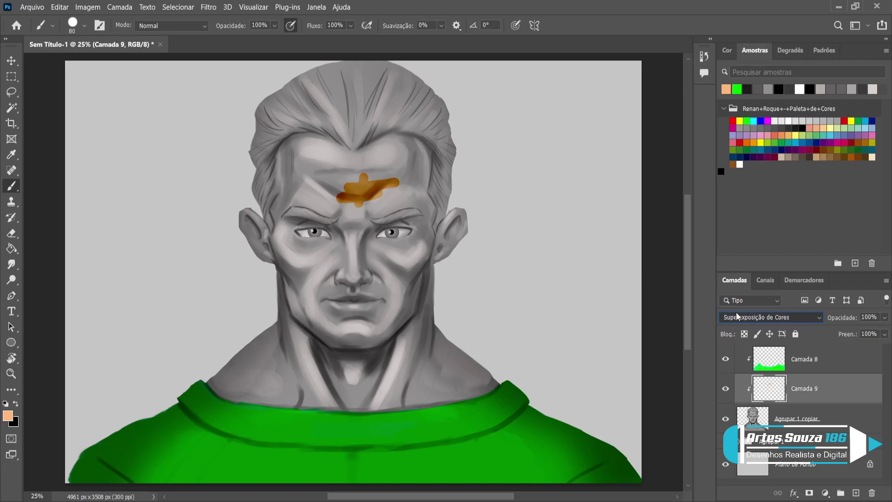
{"action": "scroll", "coordinate": [736, 317], "scroll_direction": "down", "scroll_amount": 5}
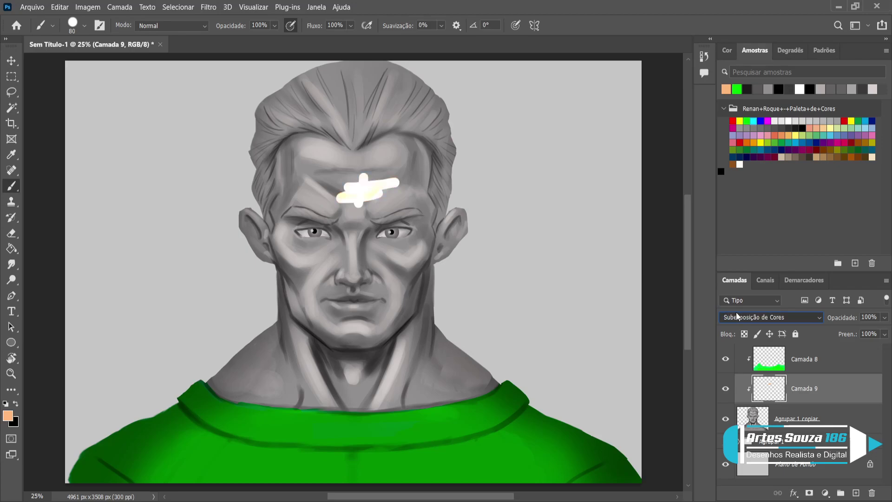
{"action": "scroll", "coordinate": [737, 316], "scroll_direction": "down", "scroll_amount": 9}
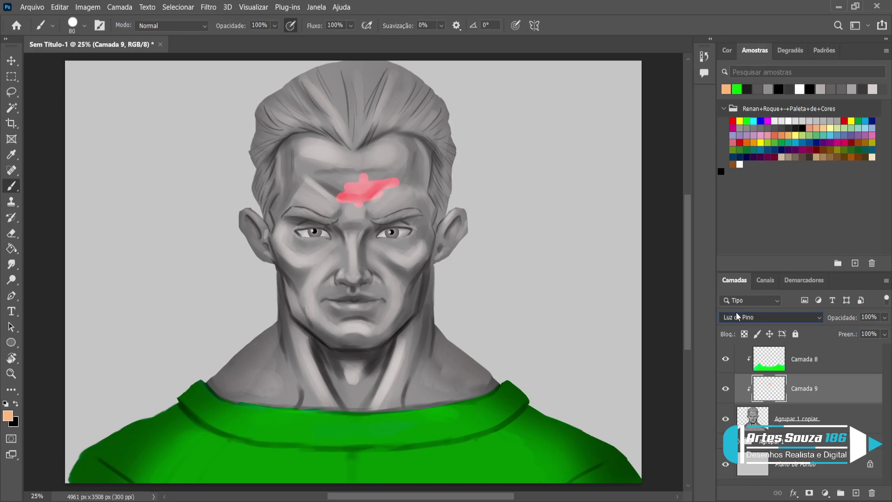
Compare blend modes for the skin colour layer Camada 9 and set it to Multiplicação
{"action": "scroll", "coordinate": [736, 316], "scroll_direction": "down", "scroll_amount": 4}
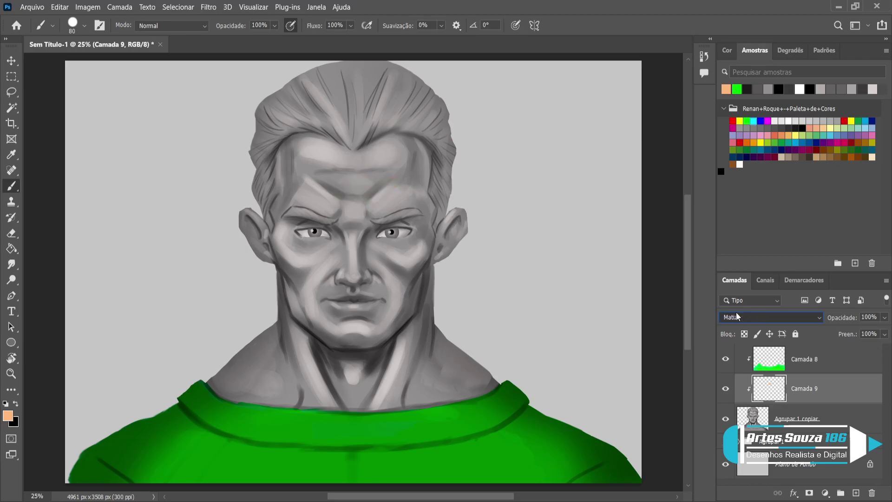
{"action": "scroll", "coordinate": [736, 317], "scroll_direction": "up", "scroll_amount": 8}
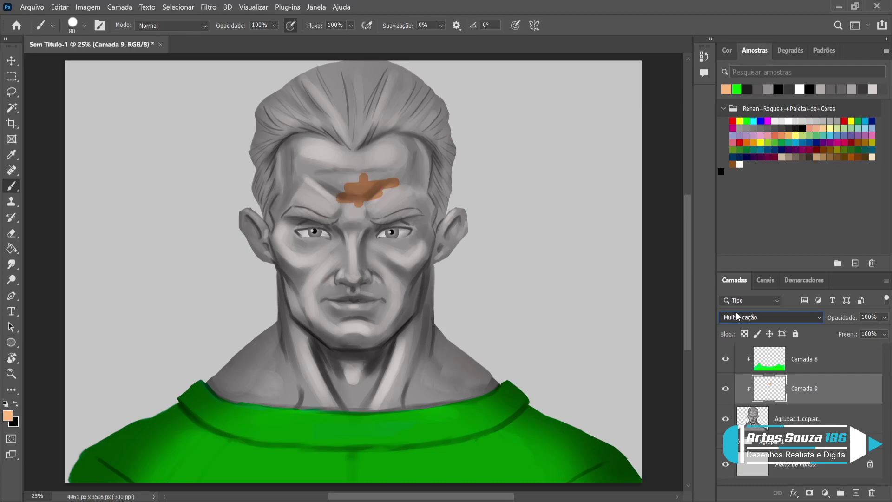
{"action": "key", "text": "Down"}
{"action": "key", "text": "Down"}
{"action": "key", "text": "Up"}
{"action": "key", "text": "Up"}
Paint the peach skin tone over the whole head, ears, neck and shoulders on Camada 9, enlarging the brush to 700 px
{"action": "left_click_drag", "start_coordinate": [465, 215], "coordinate": [453, 248]}
{"action": "key", "text": "bracketright"}
{"action": "key", "text": "bracketright"}
{"action": "key", "text": "bracketright"}
{"action": "key", "text": "bracketright"}
{"action": "key", "text": "bracketright"}
{"action": "mouse_move", "coordinate": [455, 218]}
{"action": "left_mouse_down"}
{"action": "mouse_move", "coordinate": [452, 259]}
{"action": "mouse_move", "coordinate": [463, 218]}
{"action": "mouse_move", "coordinate": [432, 259]}
{"action": "mouse_move", "coordinate": [453, 247]}
{"action": "mouse_move", "coordinate": [425, 312]}
{"action": "mouse_move", "coordinate": [445, 264]}
{"action": "mouse_move", "coordinate": [377, 333]}
{"action": "mouse_move", "coordinate": [398, 272]}
{"action": "mouse_move", "coordinate": [325, 327]}
{"action": "mouse_move", "coordinate": [352, 271]}
{"action": "mouse_move", "coordinate": [307, 304]}
{"action": "mouse_move", "coordinate": [322, 271]}
{"action": "mouse_move", "coordinate": [268, 309]}
{"action": "mouse_move", "coordinate": [291, 265]}
{"action": "mouse_move", "coordinate": [255, 289]}
{"action": "mouse_move", "coordinate": [272, 260]}
{"action": "mouse_move", "coordinate": [252, 267]}
{"action": "mouse_move", "coordinate": [259, 238]}
{"action": "mouse_move", "coordinate": [245, 215]}
{"action": "mouse_move", "coordinate": [282, 278]}
{"action": "mouse_move", "coordinate": [302, 248]}
{"action": "mouse_move", "coordinate": [285, 264]}
{"action": "mouse_move", "coordinate": [292, 228]}
{"action": "mouse_move", "coordinate": [279, 246]}
{"action": "mouse_move", "coordinate": [287, 230]}
{"action": "mouse_move", "coordinate": [352, 239]}
{"action": "mouse_move", "coordinate": [326, 263]}
{"action": "mouse_move", "coordinate": [355, 218]}
{"action": "mouse_move", "coordinate": [344, 231]}
{"action": "mouse_move", "coordinate": [352, 219]}
{"action": "mouse_move", "coordinate": [346, 209]}
{"action": "mouse_move", "coordinate": [316, 219]}
{"action": "mouse_move", "coordinate": [300, 207]}
{"action": "mouse_move", "coordinate": [278, 211]}
{"action": "left_mouse_up"}
{"action": "key", "text": "bracketright"}
{"action": "key", "text": "bracketright"}
{"action": "key", "text": "bracketright"}
{"action": "key", "text": "bracketright"}
{"action": "key", "text": "bracketright"}
{"action": "key", "text": "bracketright"}
{"action": "key", "text": "bracketright"}
{"action": "mouse_move", "coordinate": [364, 199]}
{"action": "left_mouse_down"}
{"action": "mouse_move", "coordinate": [400, 223]}
{"action": "mouse_move", "coordinate": [428, 171]}
{"action": "mouse_move", "coordinate": [263, 212]}
{"action": "mouse_move", "coordinate": [395, 135]}
{"action": "mouse_move", "coordinate": [325, 107]}
{"action": "mouse_move", "coordinate": [335, 213]}
{"action": "left_mouse_up"}
{"action": "mouse_move", "coordinate": [388, 285]}
{"action": "left_mouse_down"}
{"action": "mouse_move", "coordinate": [321, 339]}
{"action": "mouse_move", "coordinate": [349, 344]}
{"action": "mouse_move", "coordinate": [251, 353]}
{"action": "mouse_move", "coordinate": [237, 382]}
{"action": "mouse_move", "coordinate": [426, 317]}
{"action": "mouse_move", "coordinate": [409, 321]}
{"action": "mouse_move", "coordinate": [447, 340]}
{"action": "mouse_move", "coordinate": [442, 353]}
{"action": "mouse_move", "coordinate": [457, 355]}
{"action": "mouse_move", "coordinate": [448, 349]}
{"action": "mouse_move", "coordinate": [424, 369]}
{"action": "mouse_move", "coordinate": [342, 377]}
{"action": "mouse_move", "coordinate": [265, 369]}
{"action": "mouse_move", "coordinate": [229, 378]}
{"action": "mouse_move", "coordinate": [255, 369]}
{"action": "mouse_move", "coordinate": [241, 362]}
{"action": "left_mouse_up"}
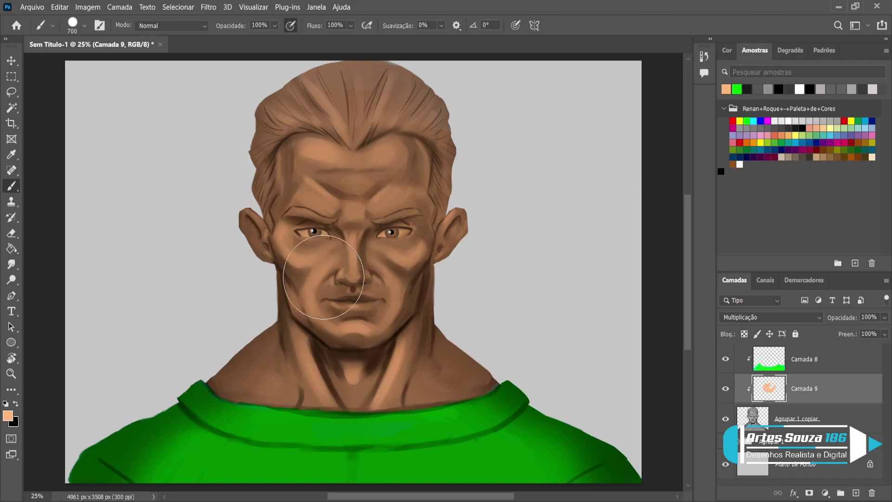
{"action": "mouse_move", "coordinate": [401, 117]}
{"action": "left_mouse_down"}
{"action": "mouse_move", "coordinate": [325, 242]}
{"action": "mouse_move", "coordinate": [299, 159]}
{"action": "mouse_move", "coordinate": [288, 200]}
{"action": "mouse_move", "coordinate": [295, 252]}
{"action": "left_mouse_up"}
Erase the skin colour from both eyes with a small eraser of about 40 px, undoing the stray stroke over the eyebrow
{"action": "key", "text": "e"}
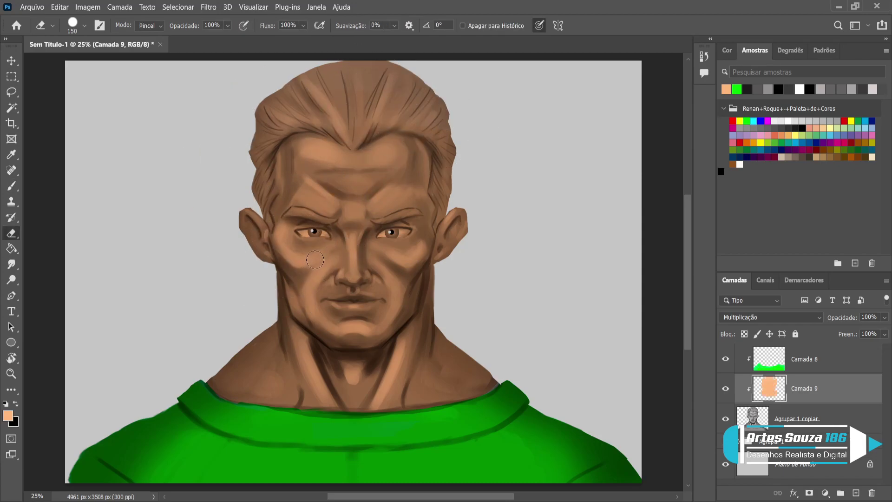
{"action": "key", "text": "bracketleft"}
{"action": "key", "text": "bracketleft"}
{"action": "key", "text": "bracketleft"}
{"action": "key", "text": "bracketleft"}
{"action": "key", "text": "bracketleft"}
{"action": "key", "text": "bracketleft"}
{"action": "key", "text": "bracketleft"}
{"action": "left_click_drag", "start_coordinate": [313, 230], "coordinate": [327, 236]}
{"action": "left_click_drag", "start_coordinate": [324, 233], "coordinate": [303, 235]}
{"action": "left_click_drag", "start_coordinate": [405, 233], "coordinate": [408, 231]}
{"action": "key", "text": "bracketleft"}
{"action": "left_click_drag", "start_coordinate": [325, 229], "coordinate": [316, 232]}
{"action": "left_click_drag", "start_coordinate": [375, 221], "coordinate": [408, 212]}
{"action": "key", "text": "ctrl+z"}
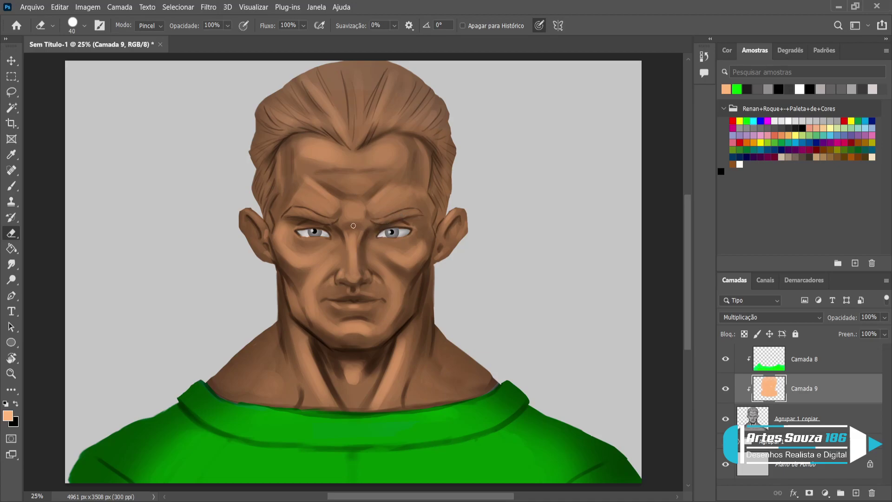
Outline both eyebrows with the Lasso and delete the skin colour inside them on Camada 9
{"action": "left_click", "coordinate": [12, 91]}
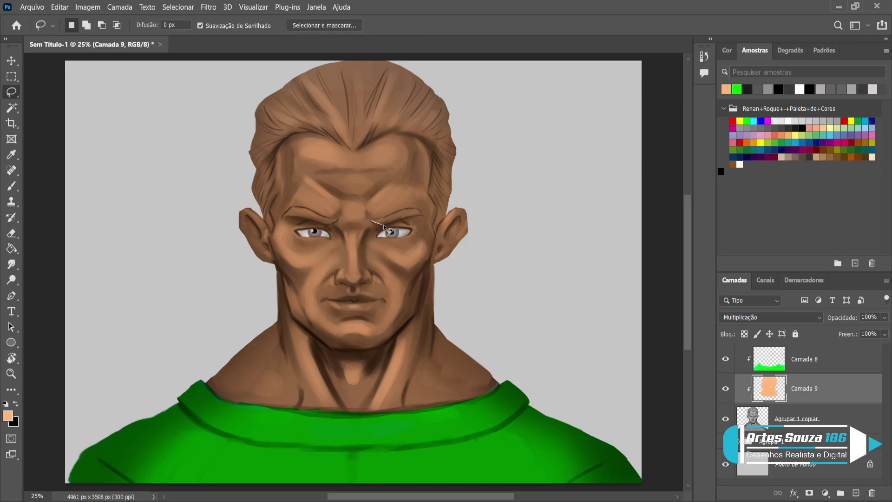
{"action": "mouse_move", "coordinate": [418, 215]}
{"action": "left_mouse_down"}
{"action": "mouse_move", "coordinate": [410, 208]}
{"action": "mouse_move", "coordinate": [372, 222]}
{"action": "left_mouse_up"}
{"action": "key", "text": "ctrl+d"}
{"action": "left_click_drag", "start_coordinate": [338, 220], "coordinate": [321, 223]}
{"action": "left_click_drag", "start_coordinate": [336, 219], "coordinate": [338, 219]}
{"action": "key", "text": "Delete"}
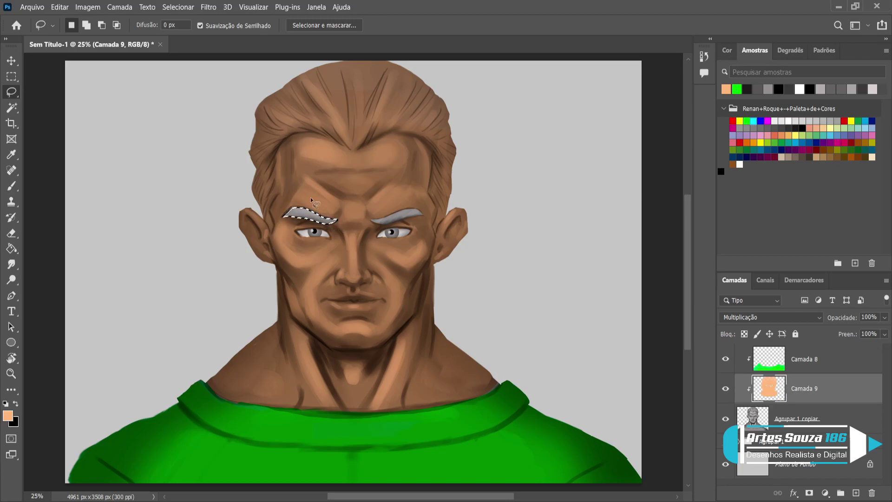
{"action": "key", "text": "ctrl+d"}
Lasso the hair on the left side of the head up to the central peak and delete its skin colour
{"action": "mouse_move", "coordinate": [274, 223]}
{"action": "left_mouse_down"}
{"action": "mouse_move", "coordinate": [271, 234]}
{"action": "mouse_move", "coordinate": [241, 169]}
{"action": "mouse_move", "coordinate": [259, 91]}
{"action": "mouse_move", "coordinate": [284, 138]}
{"action": "left_mouse_up"}
{"action": "key", "text": "Delete"}
{"action": "key", "text": "ctrl+d"}
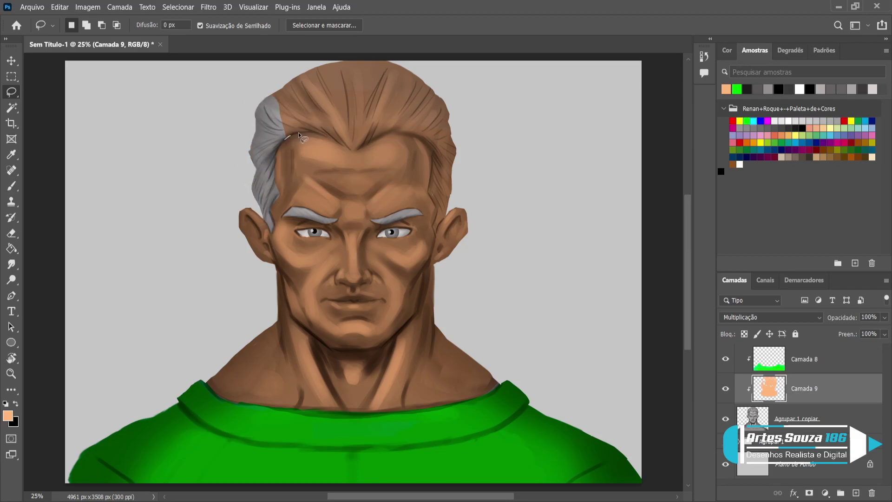
{"action": "mouse_move", "coordinate": [361, 114]}
{"action": "left_mouse_down"}
{"action": "mouse_move", "coordinate": [243, 91]}
{"action": "mouse_move", "coordinate": [285, 138]}
{"action": "left_mouse_up"}
{"action": "key", "text": "Delete"}
{"action": "key", "text": "ctrl+d"}
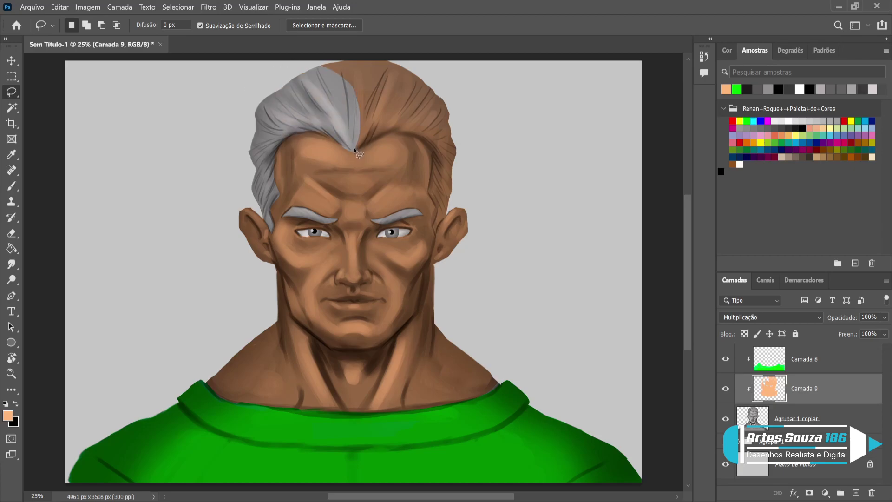
Lasso the remaining hair at the top and centre of the head and delete its skin colour
{"action": "mouse_move", "coordinate": [418, 112]}
{"action": "left_mouse_down"}
{"action": "mouse_move", "coordinate": [431, 73]}
{"action": "mouse_move", "coordinate": [399, 59]}
{"action": "left_mouse_up"}
{"action": "key", "text": "Delete"}
{"action": "key", "text": "ctrl+d"}
{"action": "mouse_move", "coordinate": [343, 114]}
{"action": "left_mouse_down"}
{"action": "mouse_move", "coordinate": [362, 135]}
{"action": "mouse_move", "coordinate": [394, 95]}
{"action": "left_mouse_up"}
{"action": "left_click_drag", "start_coordinate": [353, 50], "coordinate": [321, 91]}
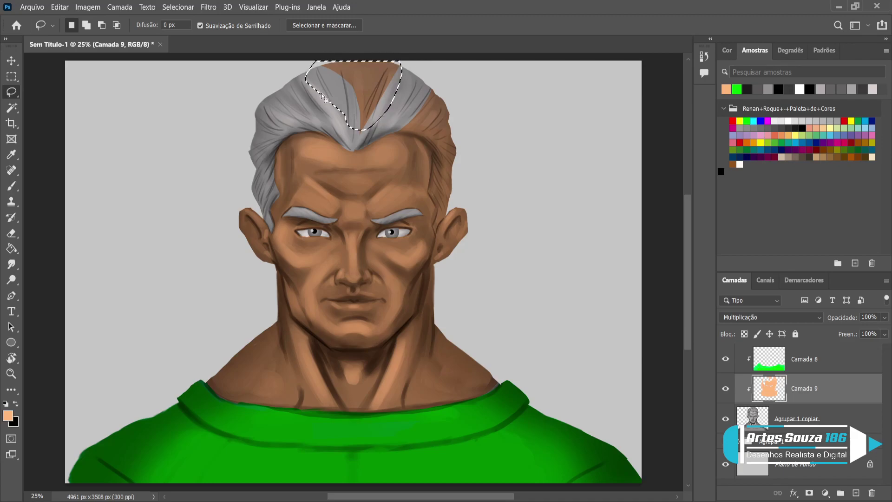
{"action": "key", "text": "Delete"}
{"action": "key", "text": "ctrl+d"}
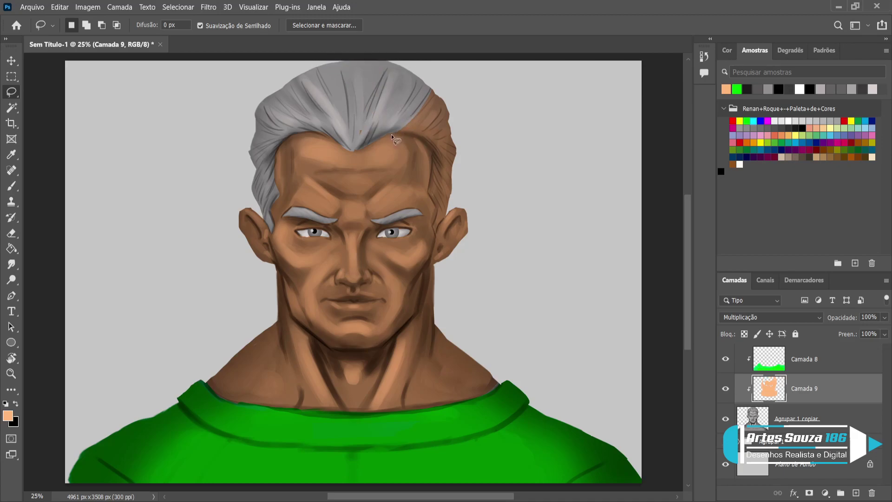
{"action": "left_click_drag", "start_coordinate": [365, 124], "coordinate": [365, 125]}
{"action": "key", "text": "Delete"}
{"action": "key", "text": "ctrl+d"}
Lasso the hair on the right side of the head down to the sideburn and delete its skin colour
{"action": "mouse_move", "coordinate": [439, 148]}
{"action": "left_mouse_down"}
{"action": "mouse_move", "coordinate": [474, 105]}
{"action": "mouse_move", "coordinate": [450, 73]}
{"action": "left_mouse_up"}
{"action": "key", "text": "Delete"}
{"action": "key", "text": "ctrl+d"}
{"action": "mouse_move", "coordinate": [470, 126]}
{"action": "left_mouse_down"}
{"action": "mouse_move", "coordinate": [433, 163]}
{"action": "mouse_move", "coordinate": [431, 178]}
{"action": "mouse_move", "coordinate": [458, 192]}
{"action": "mouse_move", "coordinate": [464, 160]}
{"action": "mouse_move", "coordinate": [430, 183]}
{"action": "mouse_move", "coordinate": [446, 207]}
{"action": "left_mouse_up"}
{"action": "key", "text": "Delete"}
{"action": "key", "text": "ctrl+d"}
{"action": "key", "text": "Delete"}
{"action": "key", "text": "ctrl+d"}
{"action": "key", "text": "Delete"}
{"action": "key", "text": "ctrl+d"}
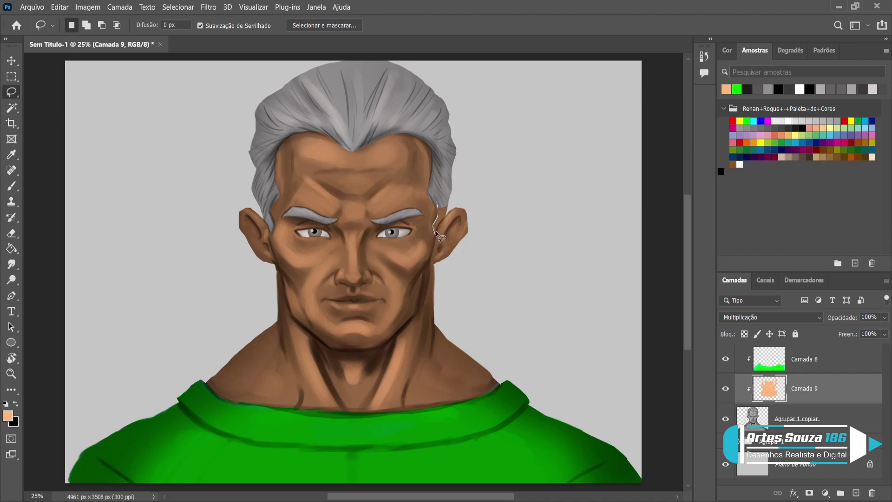
{"action": "left_click_drag", "start_coordinate": [451, 191], "coordinate": [446, 180]}
{"action": "key", "text": "Delete"}
{"action": "key", "text": "ctrl+d"}
Add a new layer in Multiplicação mode directly above Agrupar 1 copiar and choose an orange-brown brush colour
{"action": "key", "text": "alt+bracketleft"}
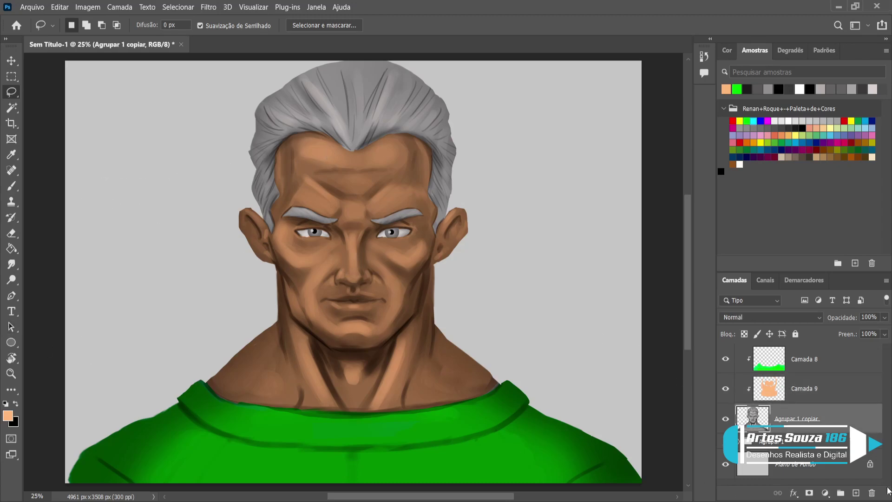
{"action": "left_click", "coordinate": [856, 493]}
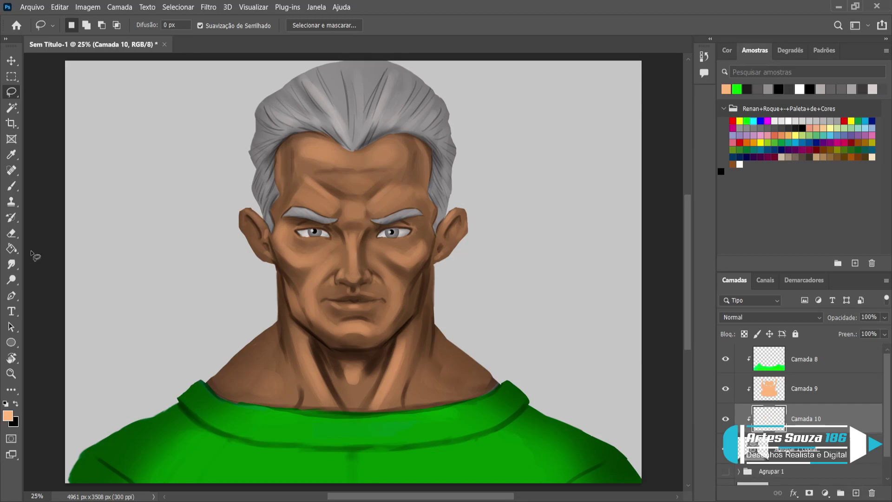
{"action": "left_click", "coordinate": [12, 186]}
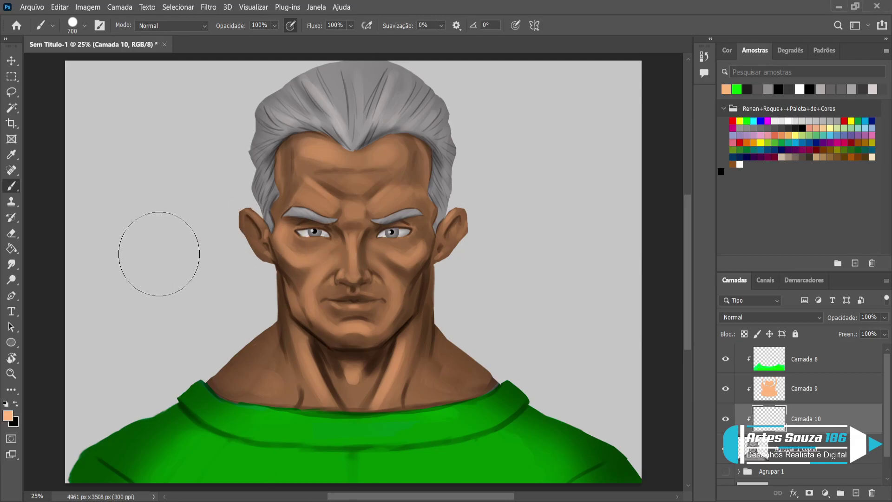
{"action": "key", "text": "i"}
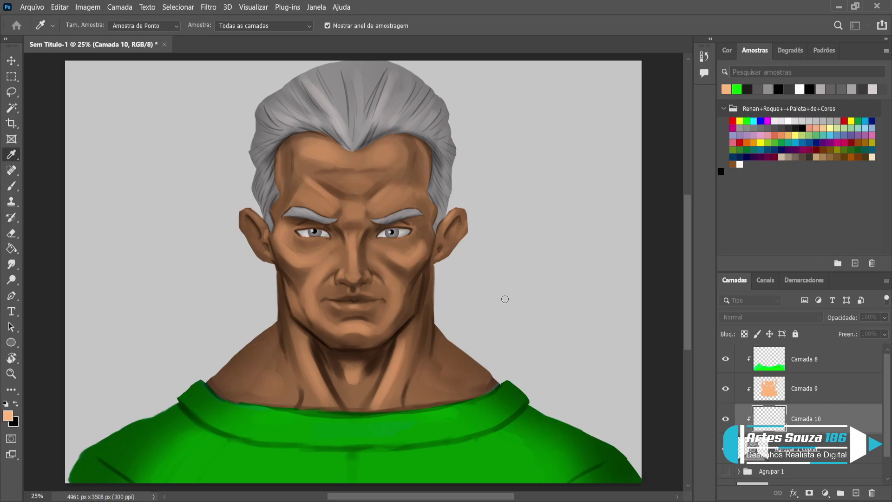
{"action": "key", "text": "b"}
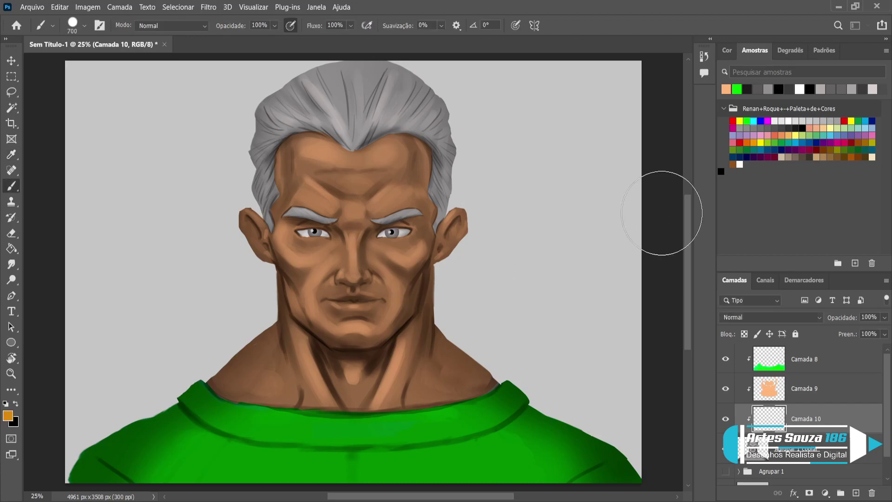
{"action": "left_click", "coordinate": [772, 317]}
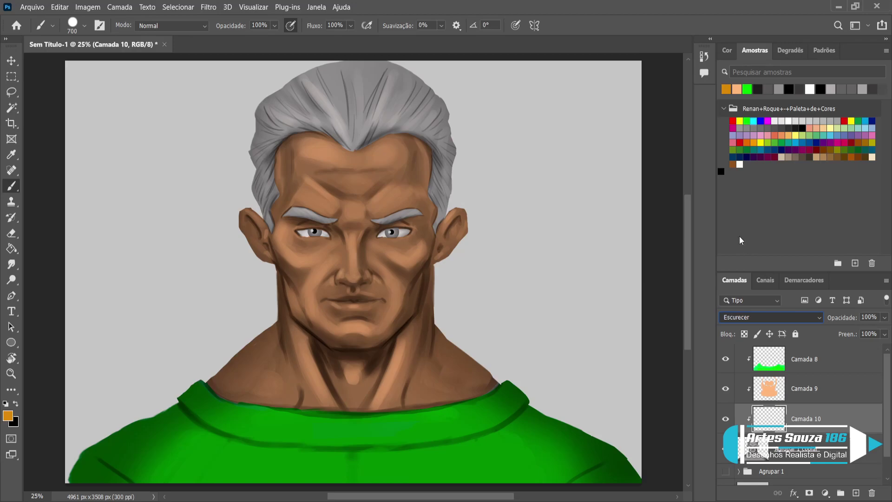
{"action": "key", "text": "Down"}
{"action": "mouse_move", "coordinate": [267, 93]}
{"action": "left_mouse_down"}
{"action": "mouse_move", "coordinate": [446, 100]}
{"action": "mouse_move", "coordinate": [288, 140]}
{"action": "mouse_move", "coordinate": [348, 97]}
{"action": "mouse_move", "coordinate": [469, 118]}
{"action": "left_mouse_up"}
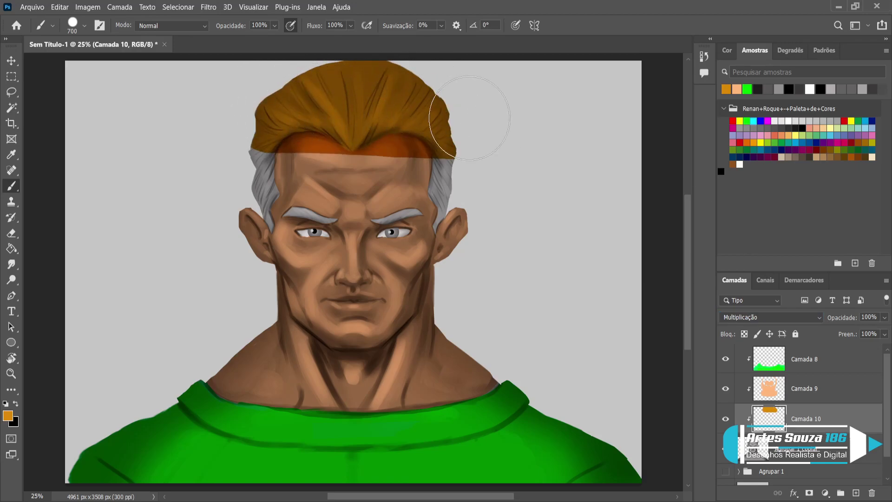
{"action": "key", "text": "ctrl+z"}
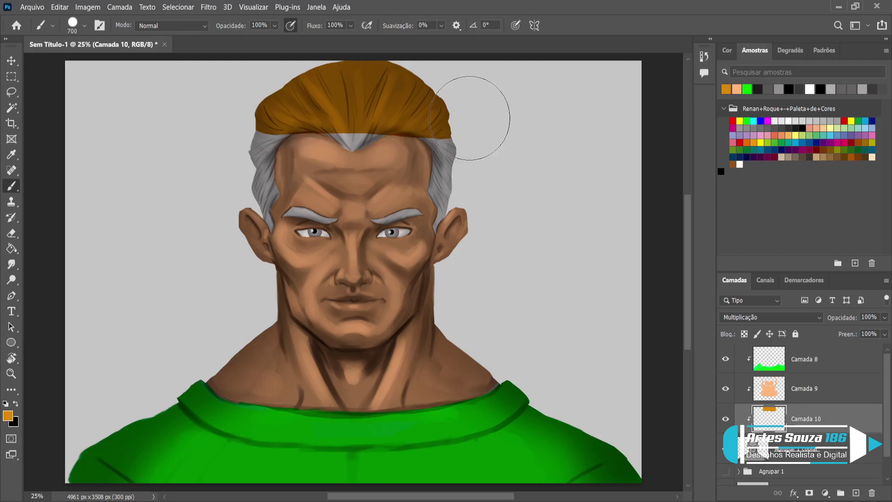
{"action": "key", "text": "ctrl+z"}
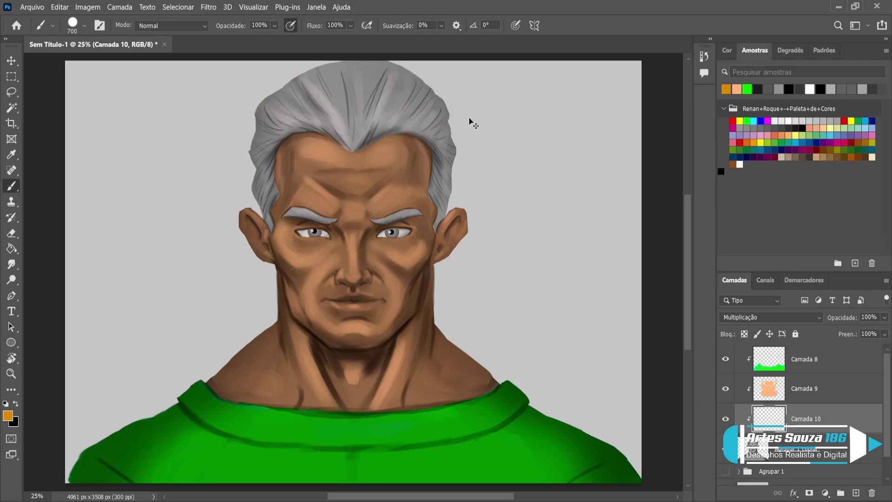
Try to select the hair with the Magic Wand on Camada 10 and on Agrupar 1 copiar
{"action": "left_click", "coordinate": [6, 109]}
{"action": "left_click", "coordinate": [410, 116]}
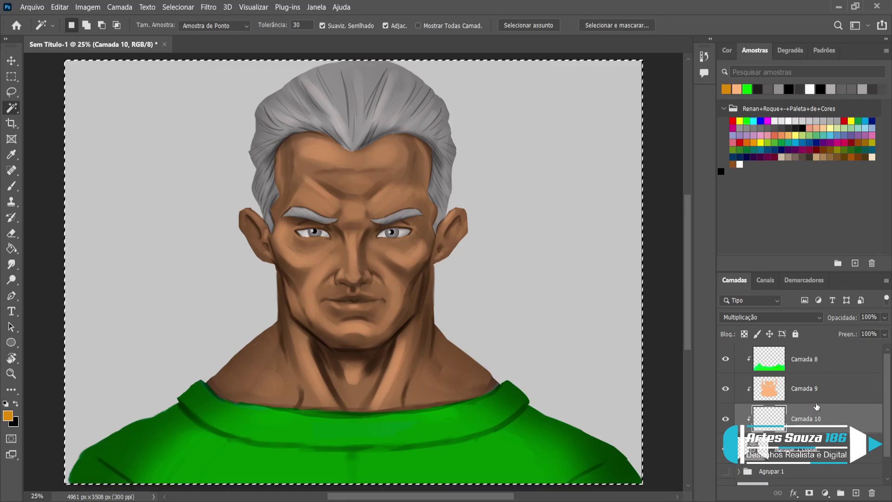
{"action": "scroll", "coordinate": [816, 407], "scroll_direction": "down", "scroll_amount": 1}
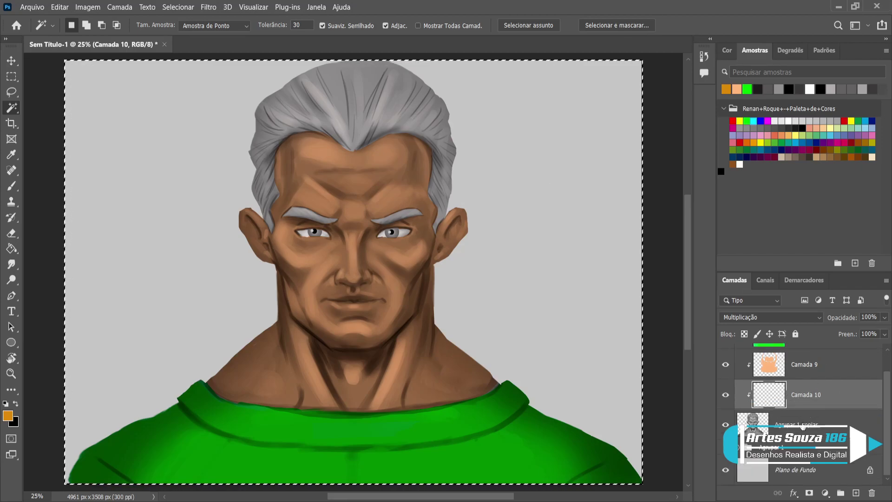
{"action": "left_click", "coordinate": [803, 426]}
{"action": "left_click", "coordinate": [369, 124]}
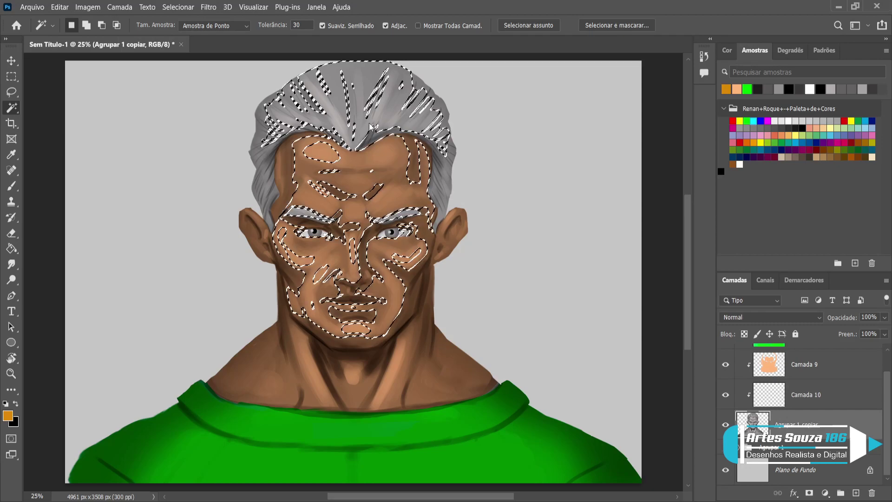
Replace the selection with the area outside the skin colour on Camada 9 using the Magic Wand, and invert it
{"action": "left_click", "coordinate": [806, 366]}
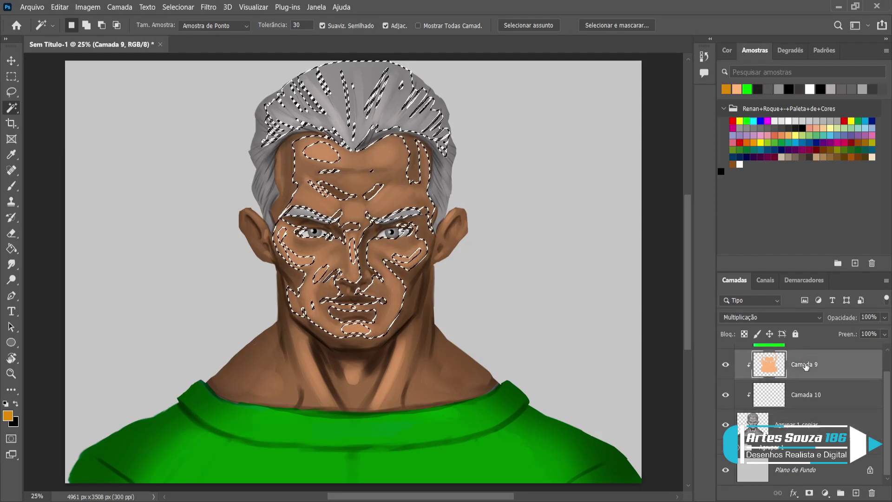
{"action": "key", "text": "ctrl+d"}
{"action": "left_click", "coordinate": [500, 182]}
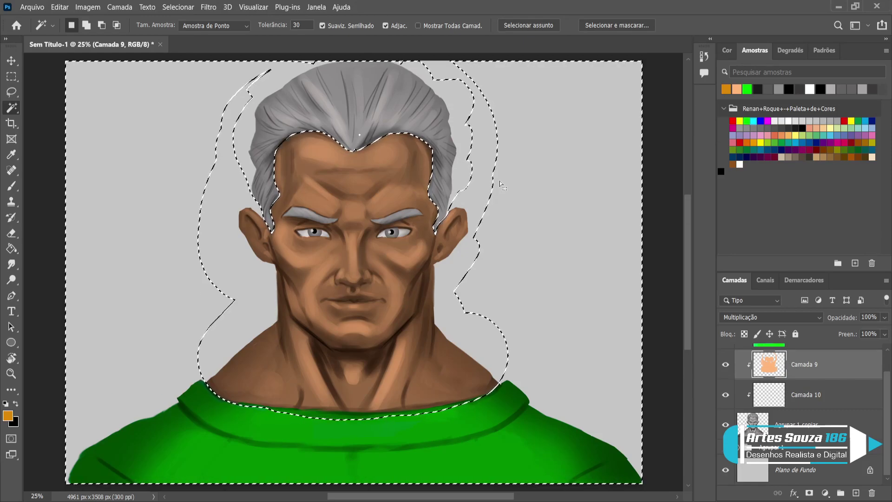
{"action": "key", "text": "ctrl+shift+i"}
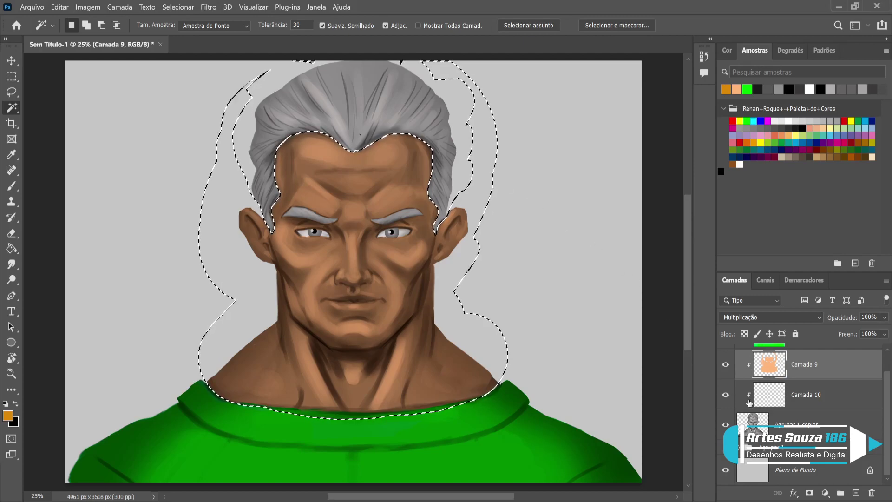
Invert the selection back to the area outside the skin and paint all the hair orange-brown on Camada 10, clearing the selection when done
{"action": "left_click", "coordinate": [818, 419]}
{"action": "left_click", "coordinate": [825, 377]}
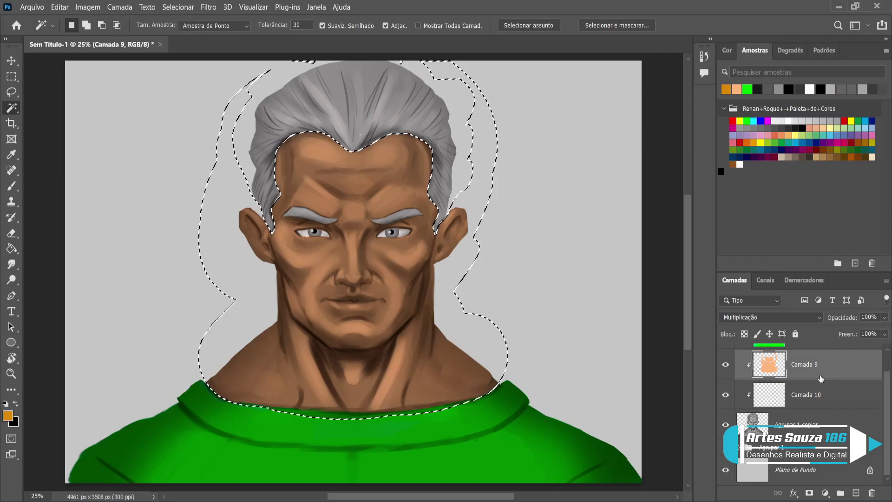
{"action": "scroll", "coordinate": [822, 399], "scroll_direction": "up", "scroll_amount": 1}
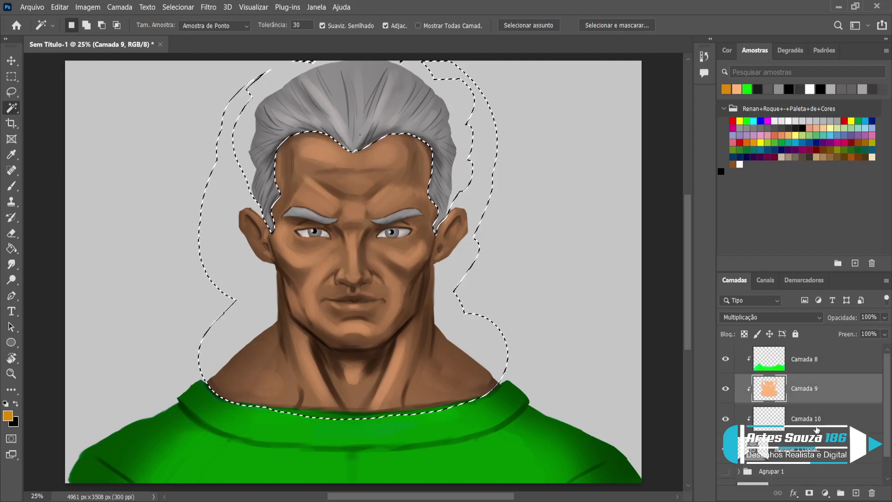
{"action": "left_click", "coordinate": [818, 418]}
{"action": "left_click", "coordinate": [12, 186]}
{"action": "left_click_drag", "start_coordinate": [298, 172], "coordinate": [335, 110]}
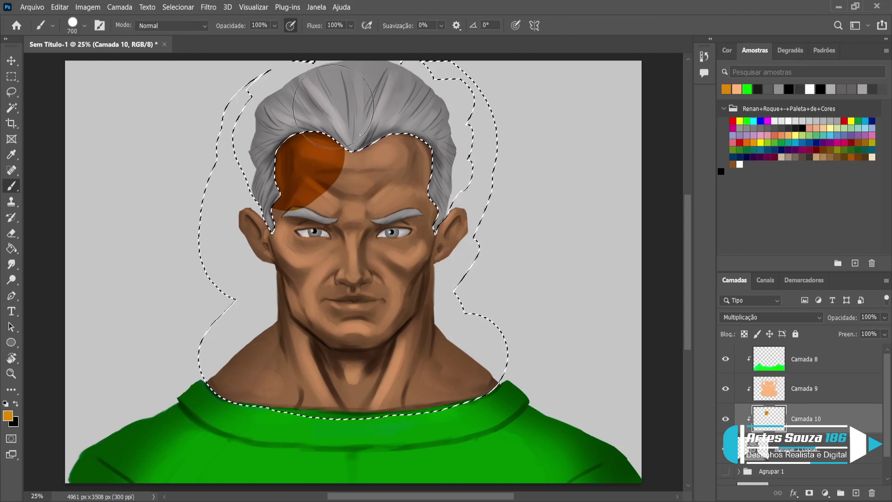
{"action": "key", "text": "ctrl+z"}
{"action": "key", "text": "ctrl+shift+i"}
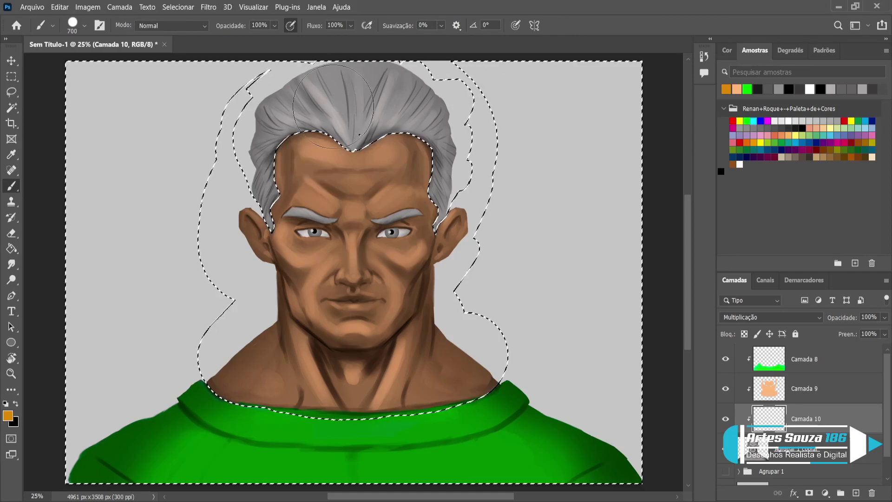
{"action": "mouse_move", "coordinate": [344, 106]}
{"action": "left_mouse_down"}
{"action": "mouse_move", "coordinate": [373, 107]}
{"action": "mouse_move", "coordinate": [301, 111]}
{"action": "mouse_move", "coordinate": [271, 149]}
{"action": "mouse_move", "coordinate": [269, 194]}
{"action": "mouse_move", "coordinate": [318, 109]}
{"action": "mouse_move", "coordinate": [365, 87]}
{"action": "mouse_move", "coordinate": [418, 101]}
{"action": "mouse_move", "coordinate": [442, 176]}
{"action": "mouse_move", "coordinate": [408, 193]}
{"action": "mouse_move", "coordinate": [287, 197]}
{"action": "mouse_move", "coordinate": [275, 136]}
{"action": "mouse_move", "coordinate": [408, 77]}
{"action": "mouse_move", "coordinate": [374, 97]}
{"action": "mouse_move", "coordinate": [398, 108]}
{"action": "left_mouse_up"}
{"action": "key", "text": "ctrl+d"}
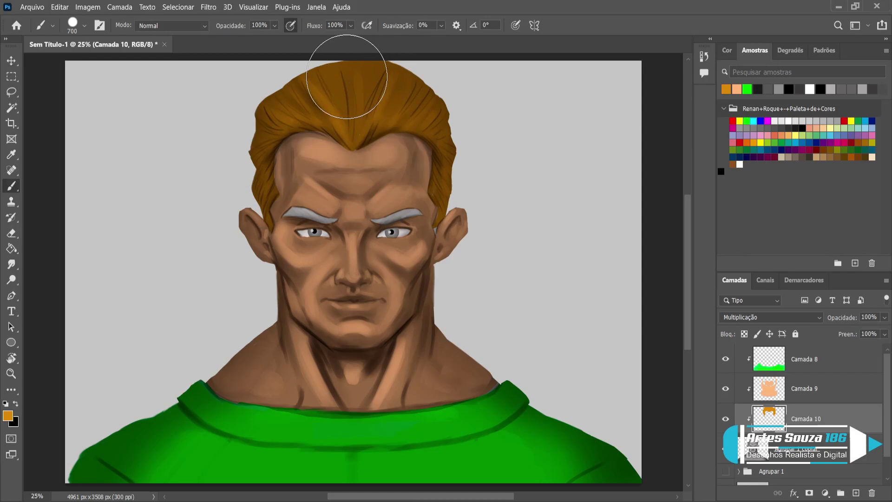
Shrink the brush to 40 px and try an orange-brown stroke on the right-hand eyebrow
{"action": "key", "text": "bracketleft"}
{"action": "key", "text": "bracketleft"}
{"action": "key", "text": "bracketleft"}
{"action": "key", "text": "bracketleft"}
{"action": "key", "text": "bracketleft"}
{"action": "key", "text": "bracketleft"}
{"action": "key", "text": "bracketleft"}
{"action": "key", "text": "bracketleft"}
{"action": "key", "text": "bracketleft"}
{"action": "key", "text": "bracketleft"}
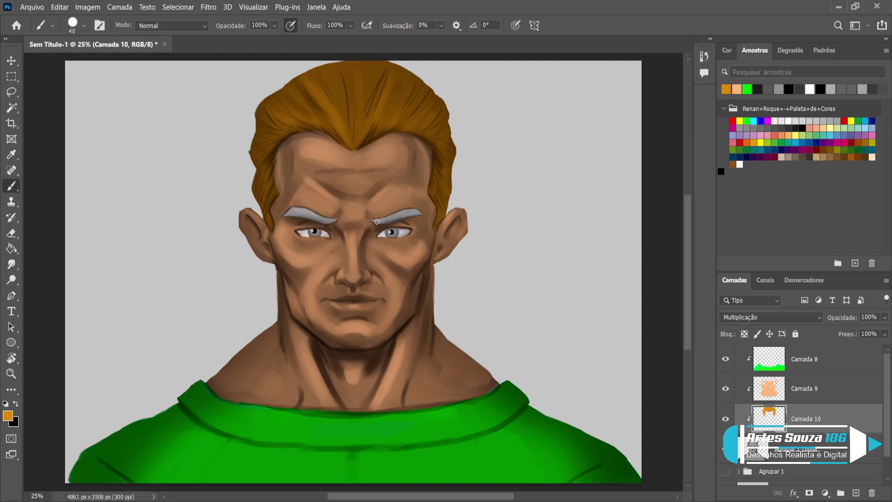
{"action": "left_click_drag", "start_coordinate": [384, 220], "coordinate": [393, 217]}
{"action": "key", "text": "ctrl+z"}
Sample a very dark brown and paint both eyebrows with it on Camada 10
{"action": "key", "text": "i"}
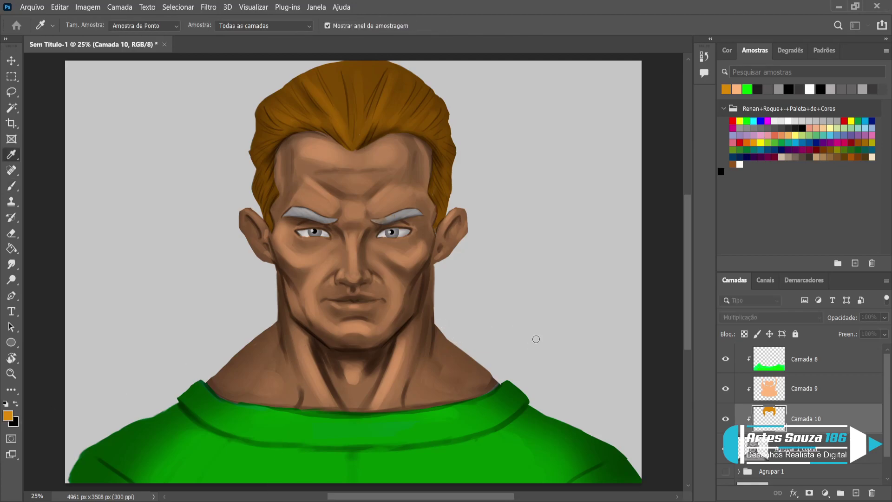
{"action": "key", "text": "b"}
{"action": "left_click", "coordinate": [392, 250], "text": "alt"}
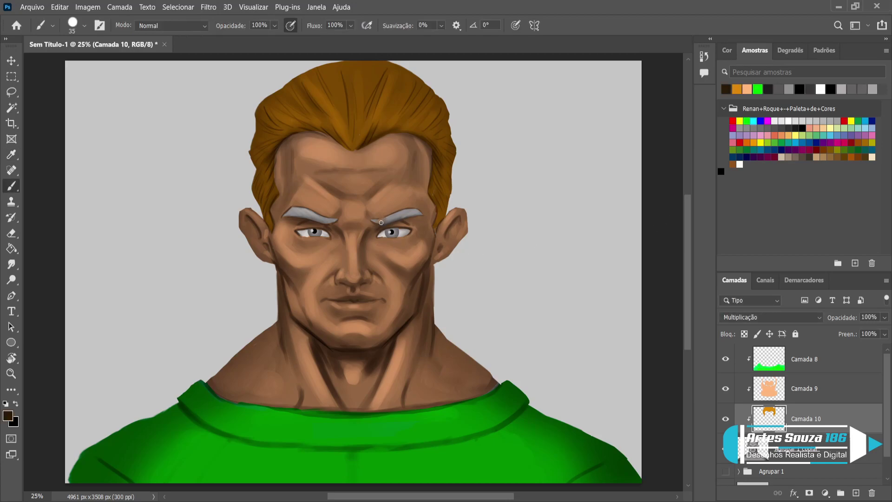
{"action": "left_click_drag", "start_coordinate": [378, 220], "coordinate": [415, 213]}
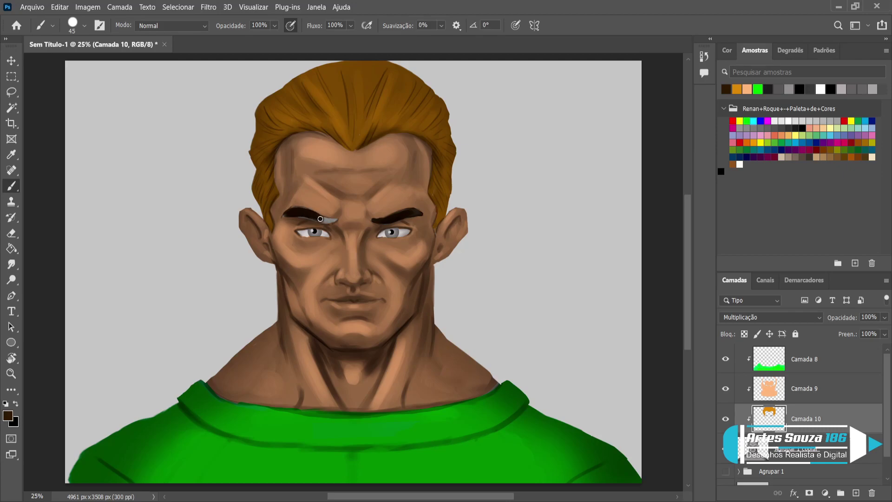
{"action": "mouse_move", "coordinate": [312, 216]}
{"action": "left_mouse_down"}
{"action": "mouse_move", "coordinate": [300, 215]}
{"action": "mouse_move", "coordinate": [313, 216]}
{"action": "left_mouse_up"}
Add a new layer above Camada 8 and clip it to the portrait like the other colour layers
{"action": "left_click", "coordinate": [818, 360]}
{"action": "left_click", "coordinate": [856, 492]}
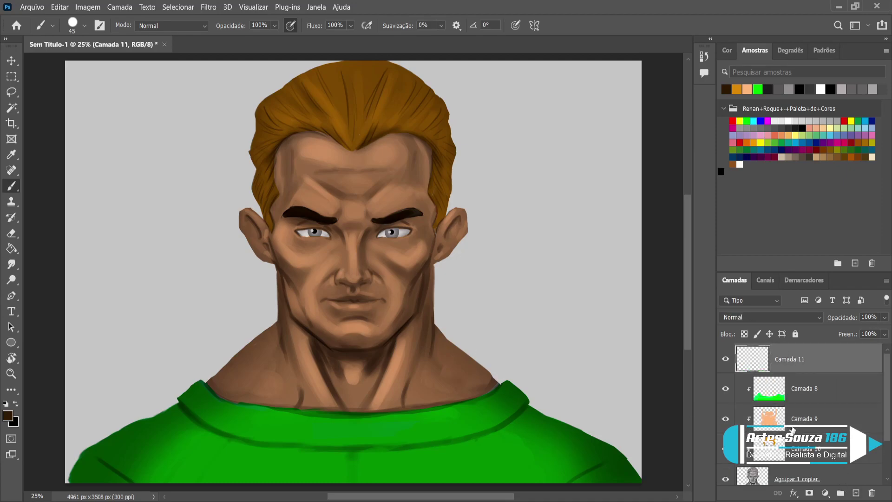
{"action": "left_click", "coordinate": [806, 374], "text": "alt"}
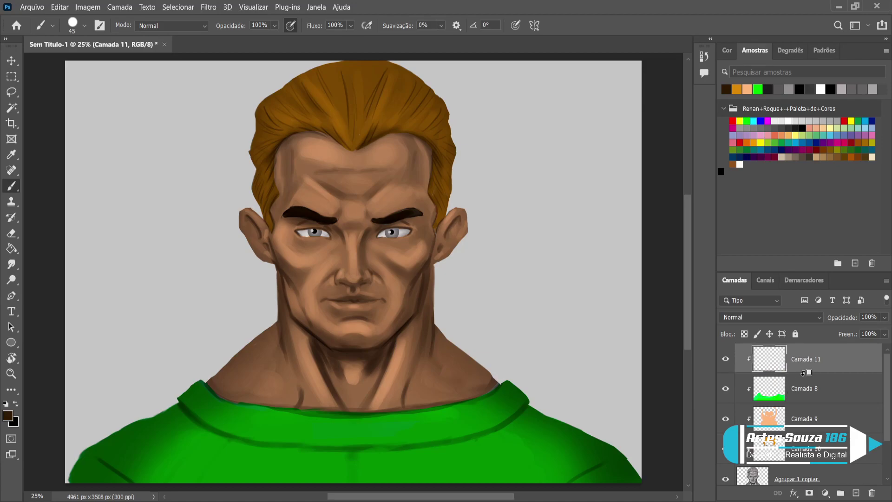
Make a thin rectangular selection across the full width of the green shirt near its lower edge and shift it to centre on the shoulders
{"action": "left_click", "coordinate": [11, 77]}
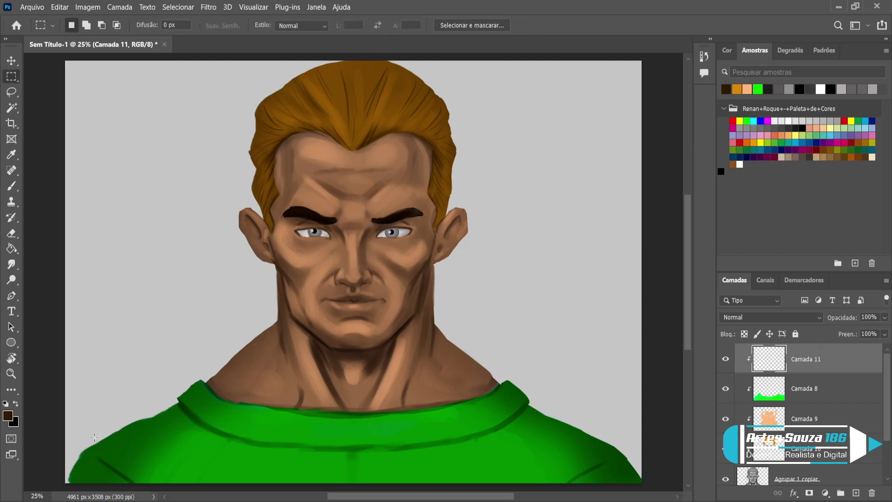
{"action": "left_click_drag", "start_coordinate": [94, 437], "coordinate": [498, 459]}
{"action": "left_click", "coordinate": [207, 409]}
{"action": "left_click_drag", "start_coordinate": [115, 412], "coordinate": [516, 440]}
{"action": "left_click", "coordinate": [374, 454]}
{"action": "left_click_drag", "start_coordinate": [510, 480], "coordinate": [642, 467]}
{"action": "key", "text": "shift+Left"}
{"action": "key", "text": "shift+Left"}
{"action": "key", "text": "shift+Left"}
{"action": "key", "text": "shift+Left"}
{"action": "key", "text": "shift+Left"}
{"action": "key", "text": "shift+Left"}
{"action": "key", "text": "shift+Left"}
{"action": "key", "text": "shift+Left"}
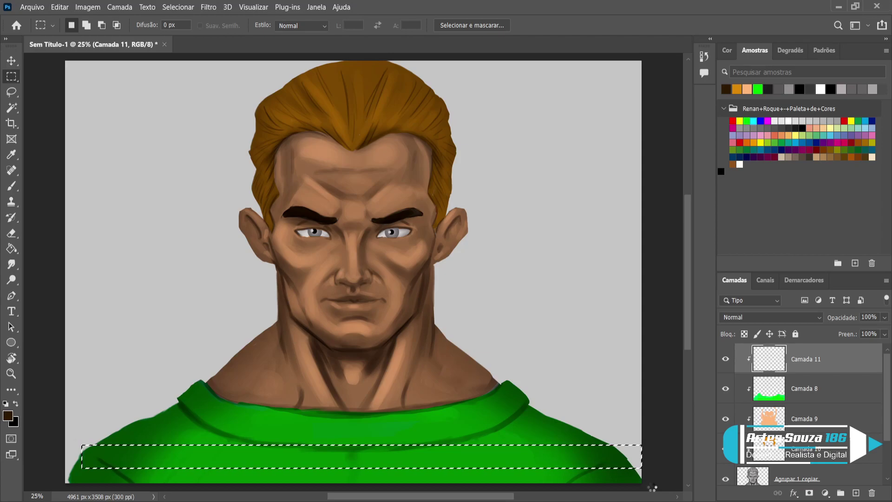
{"action": "key", "text": "shift+Right"}
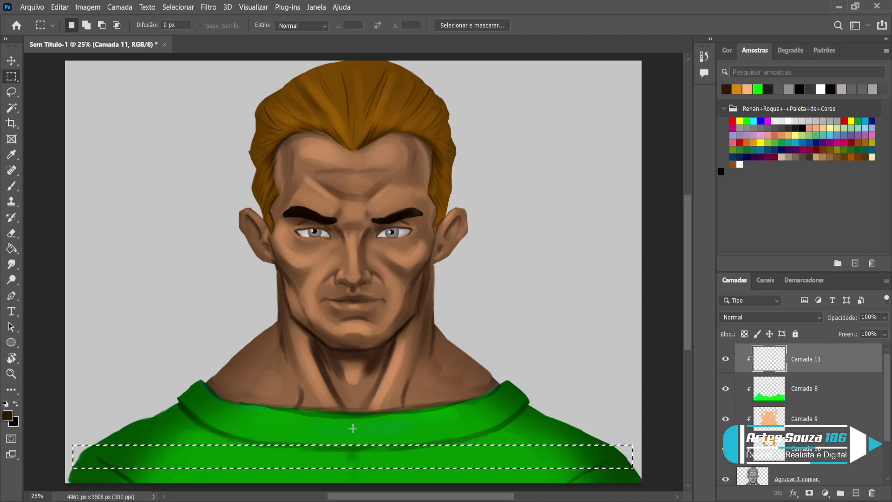
Release the clipping of Camada 11, fill the selected band with dark green and clear the selection
{"action": "left_click", "coordinate": [832, 371], "text": "alt"}
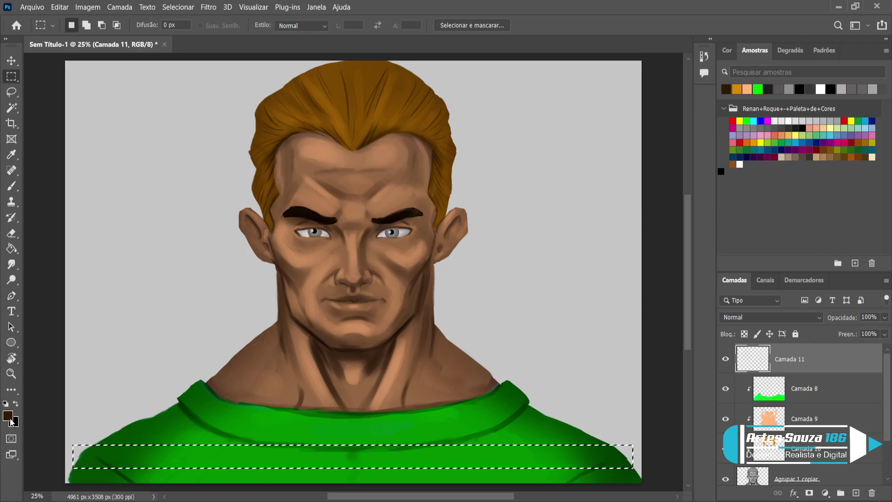
{"action": "left_click", "coordinate": [12, 155]}
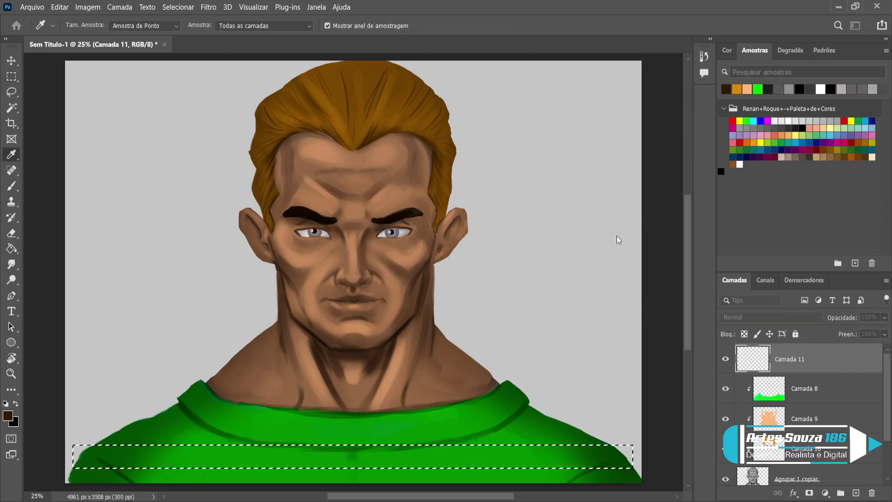
{"action": "left_click", "coordinate": [747, 150]}
{"action": "left_click", "coordinate": [12, 249]}
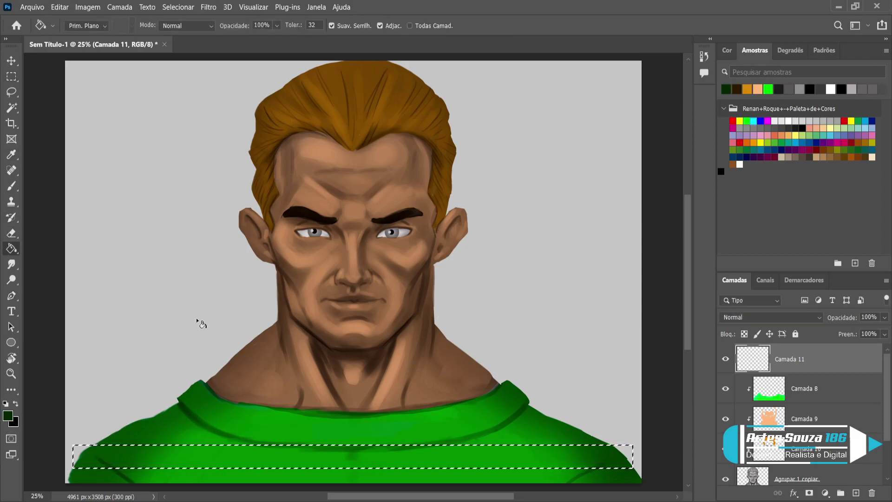
{"action": "left_click", "coordinate": [331, 457]}
{"action": "key", "text": "ctrl+d"}
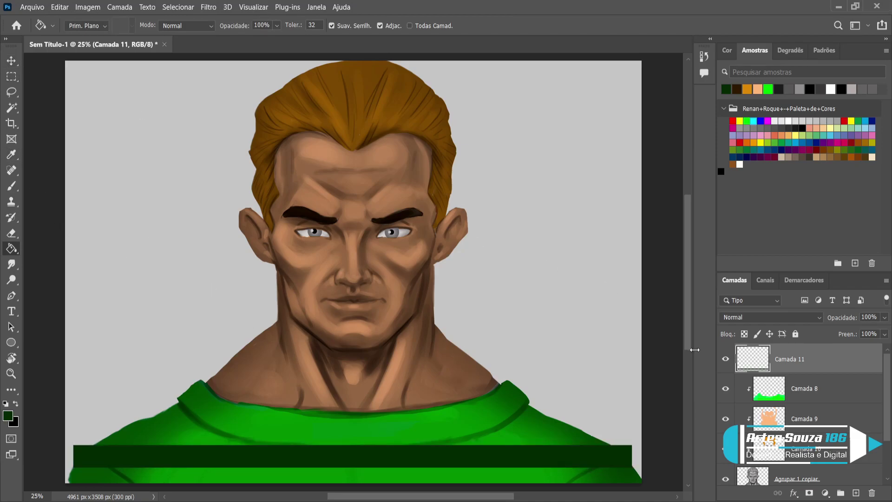
Clip Camada 11 to the portrait again and reduce the dark green stripe's height to about 62%
{"action": "left_click", "coordinate": [803, 372]}
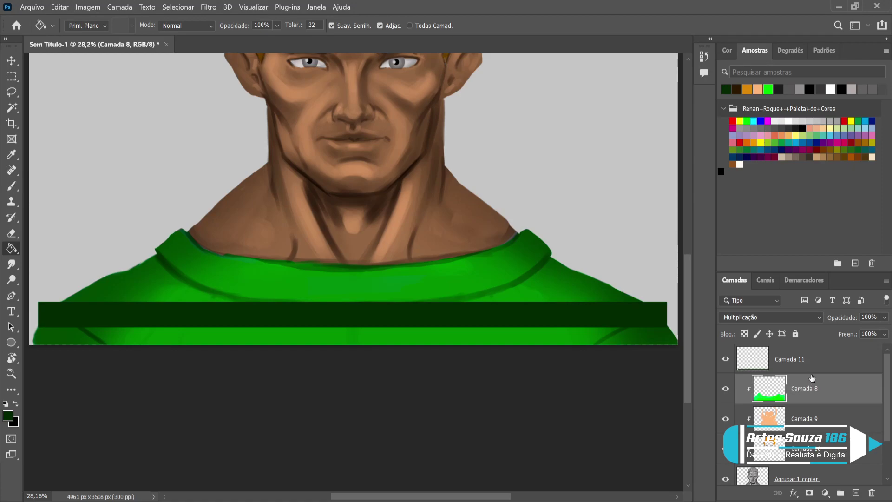
{"action": "left_click", "coordinate": [812, 367]}
{"action": "left_click", "coordinate": [814, 372], "text": "alt"}
{"action": "scroll", "coordinate": [629, 393], "scroll_direction": "up", "scroll_amount": 3}
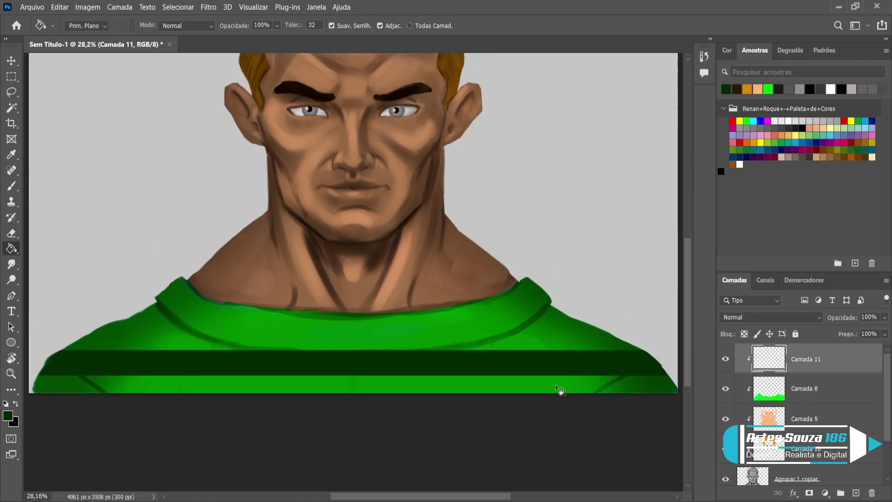
{"action": "left_click", "coordinate": [11, 61]}
{"action": "left_click_drag", "start_coordinate": [354, 345], "coordinate": [372, 363]}
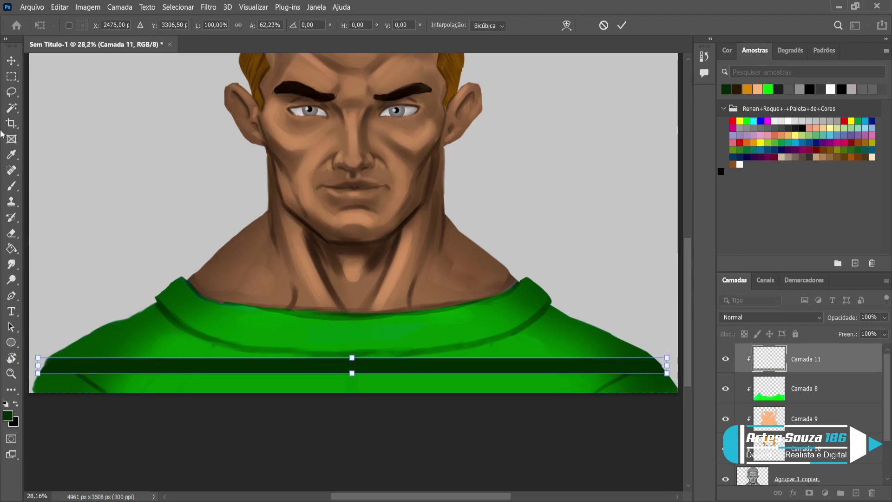
{"action": "left_click", "coordinate": [13, 67]}
Duplicate the stripe layer, move the copy below the original stripe and widen it to about 110%
{"action": "key", "text": "ctrl+j"}
{"action": "left_click", "coordinate": [308, 297], "text": "ctrl"}
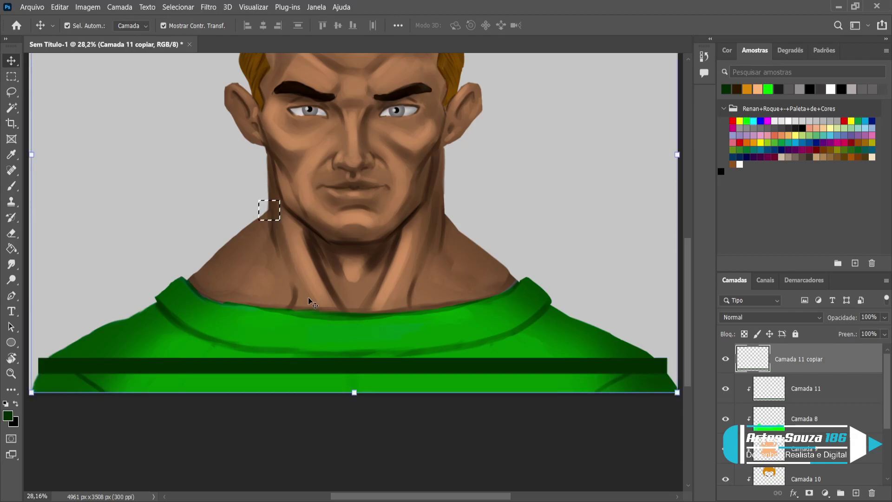
{"action": "left_click", "coordinate": [351, 371], "text": "ctrl"}
{"action": "left_click_drag", "start_coordinate": [351, 371], "coordinate": [346, 382]}
{"action": "left_click_drag", "start_coordinate": [38, 382], "coordinate": [11, 388]}
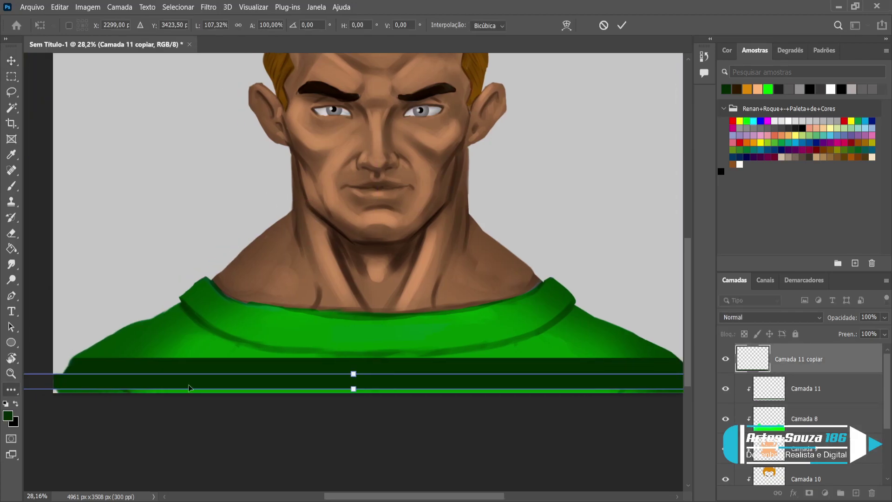
{"action": "scroll", "coordinate": [553, 381], "scroll_direction": "down", "scroll_amount": 1}
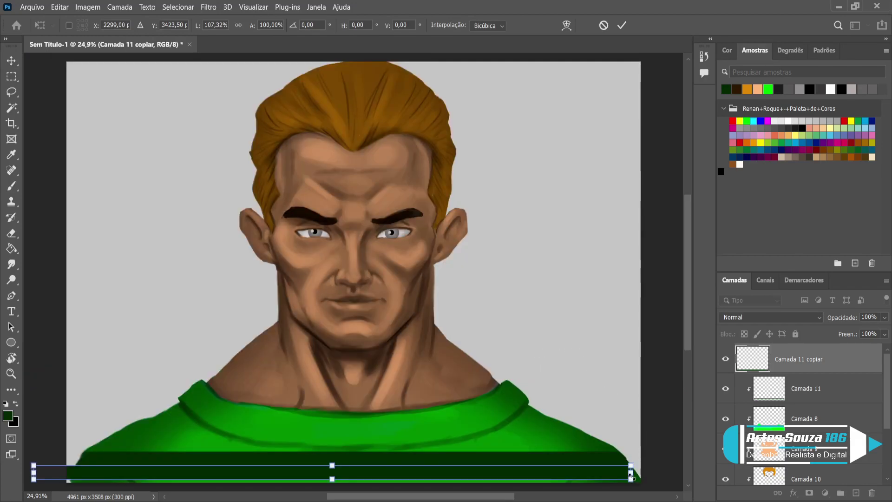
{"action": "left_click_drag", "start_coordinate": [632, 476], "coordinate": [647, 472]}
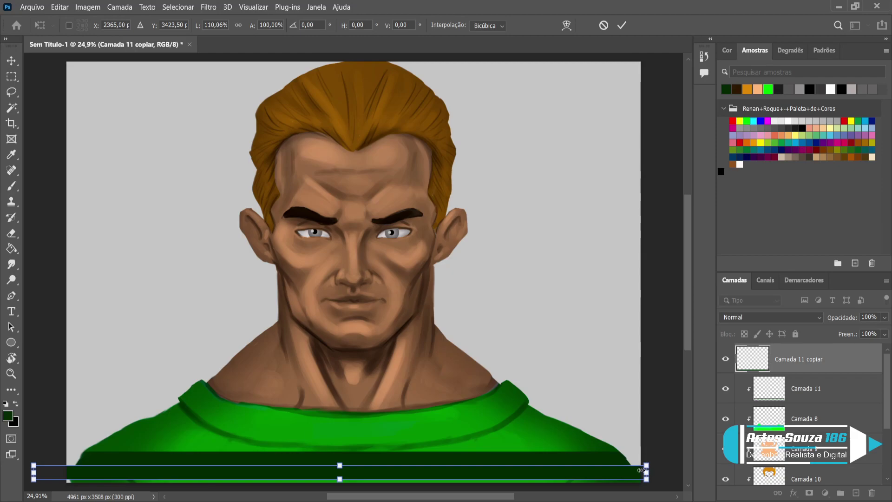
Nudge the stripe copy down to the canvas's lower edge, at Y 3459.50 px, and apply the transform
{"action": "key", "text": "Down"}
{"action": "key", "text": "Down"}
{"action": "key", "text": "Down"}
{"action": "key", "text": "Down"}
{"action": "key", "text": "Down"}
{"action": "key", "text": "Down"}
{"action": "key", "text": "Down"}
{"action": "key", "text": "Down"}
{"action": "key", "text": "Down"}
{"action": "key", "text": "Down"}
{"action": "key", "text": "Down"}
{"action": "key", "text": "Down"}
{"action": "key", "text": "Down"}
{"action": "key", "text": "Down"}
{"action": "key", "text": "Down"}
{"action": "key", "text": "Down"}
{"action": "key", "text": "Down"}
{"action": "key", "text": "Down"}
{"action": "key", "text": "Down"}
{"action": "key", "text": "Down"}
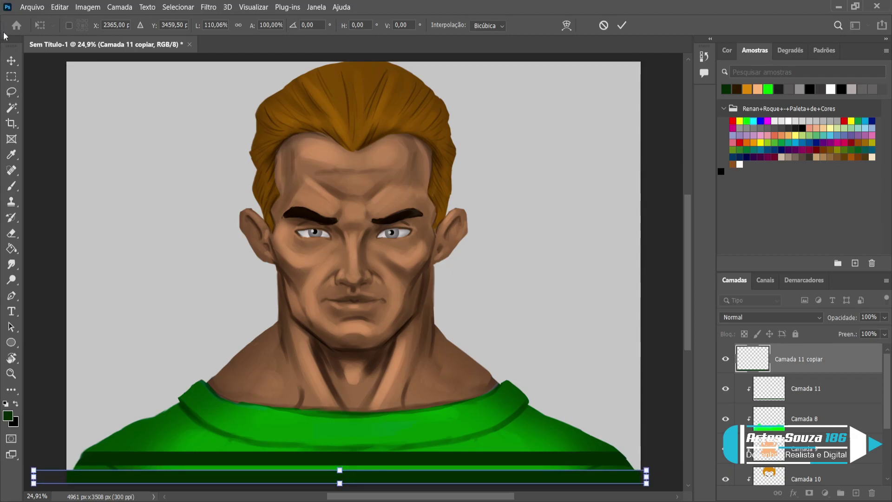
{"action": "key", "text": "Return"}
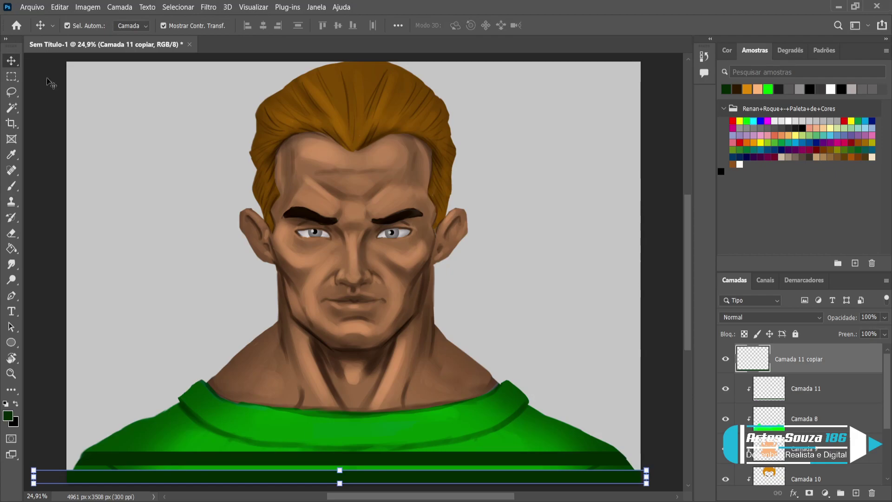
Merge the two stripe layers and clip the merged layer to the portrait
{"action": "left_click", "coordinate": [838, 403], "text": "shift"}
{"action": "key", "text": "ctrl+e"}
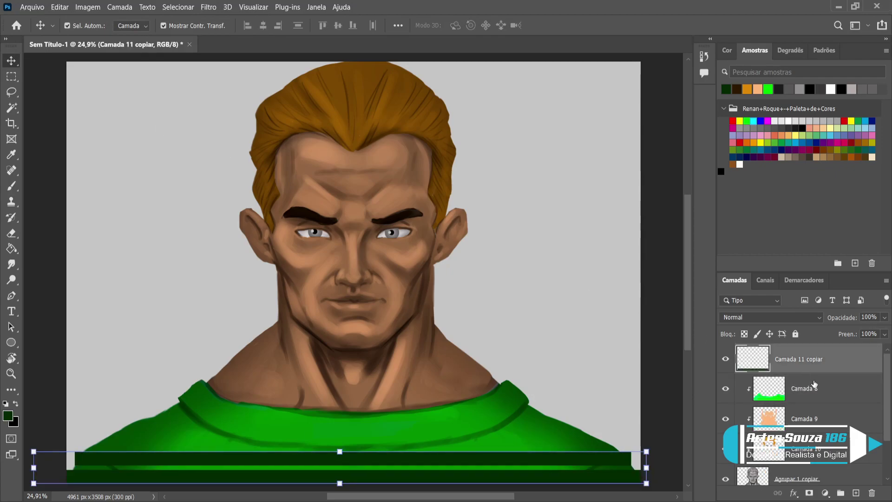
{"action": "left_click", "coordinate": [814, 372], "text": "alt"}
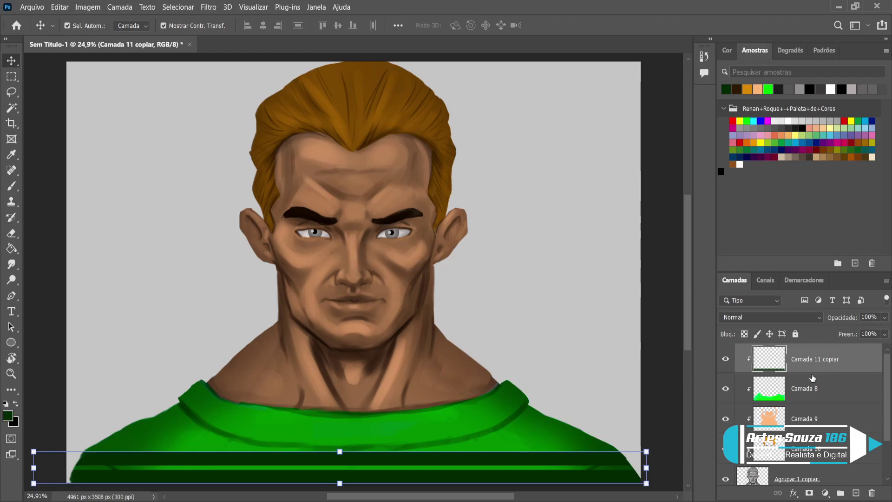
Set the merged stripe layer's blend mode to Sobrepor and shift the stripes slightly to the left
{"action": "scroll", "coordinate": [783, 317], "scroll_direction": "down", "scroll_amount": 10}
{"action": "scroll", "coordinate": [739, 251], "scroll_direction": "up", "scroll_amount": 7}
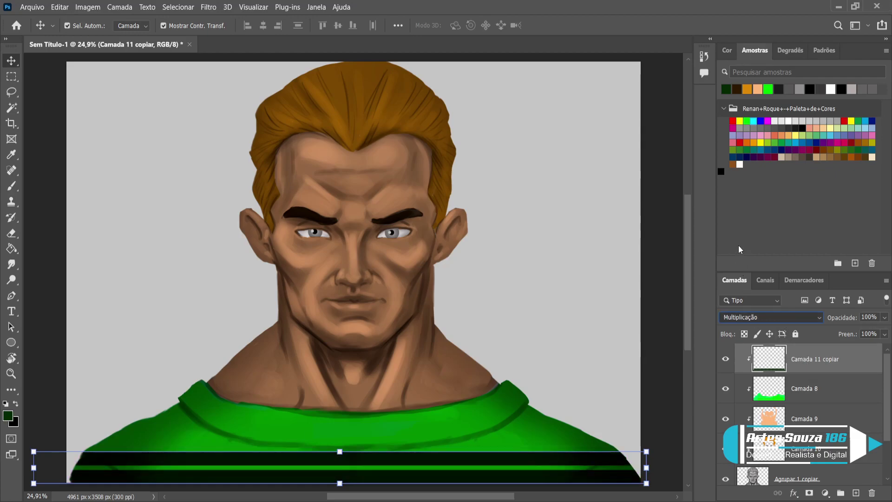
{"action": "scroll", "coordinate": [738, 317], "scroll_direction": "down", "scroll_amount": 8}
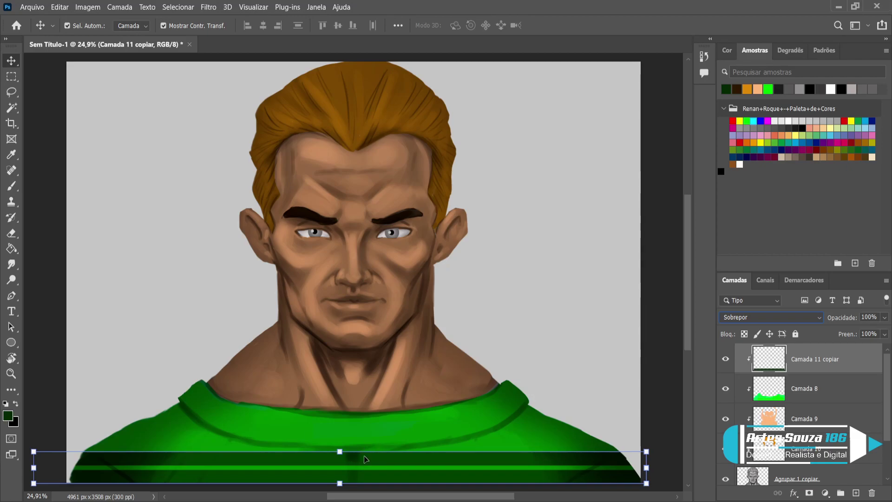
{"action": "left_click_drag", "start_coordinate": [364, 459], "coordinate": [358, 464]}
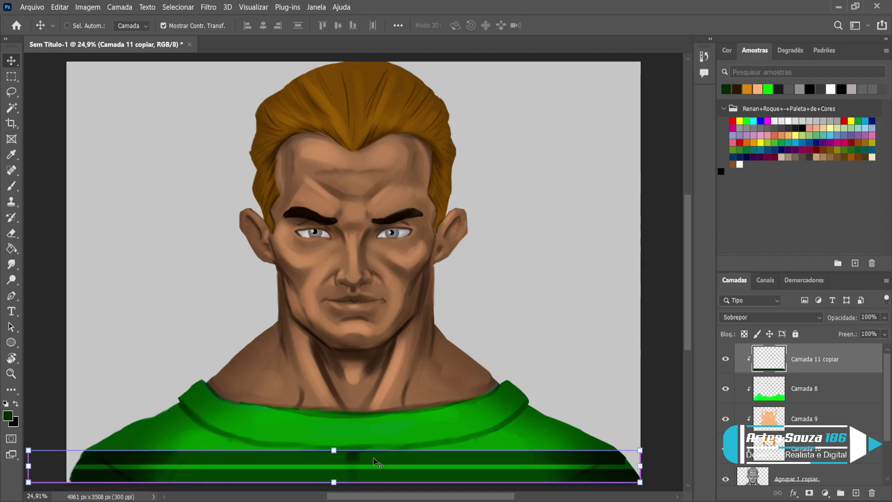
Warp the stripes so their middle bows downward across the chest, apply the warp and deselect the layer
{"action": "key", "text": "ctrl+t"}
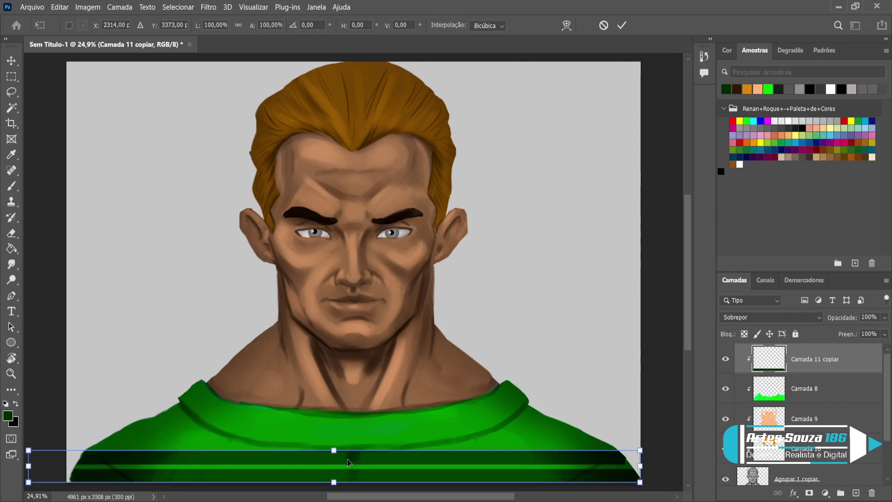
{"action": "left_click", "coordinate": [566, 25]}
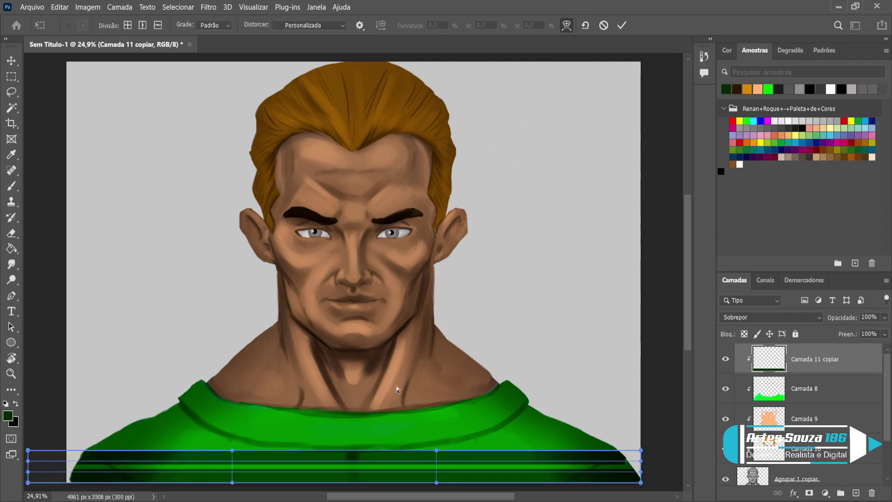
{"action": "left_click_drag", "start_coordinate": [436, 484], "coordinate": [307, 489]}
{"action": "left_click_drag", "start_coordinate": [231, 484], "coordinate": [233, 495]}
{"action": "left_click_drag", "start_coordinate": [232, 420], "coordinate": [241, 428]}
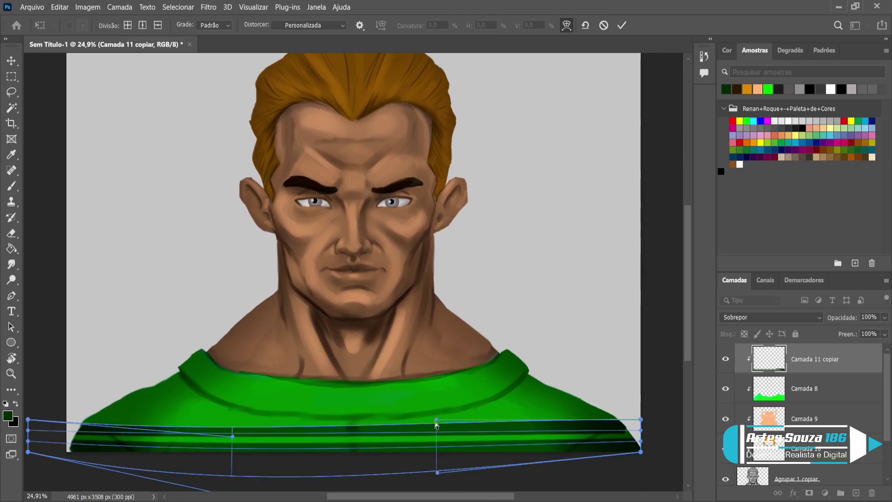
{"action": "left_click_drag", "start_coordinate": [435, 420], "coordinate": [435, 432]}
{"action": "left_click_drag", "start_coordinate": [437, 474], "coordinate": [437, 492]}
{"action": "left_click", "coordinate": [12, 60]}
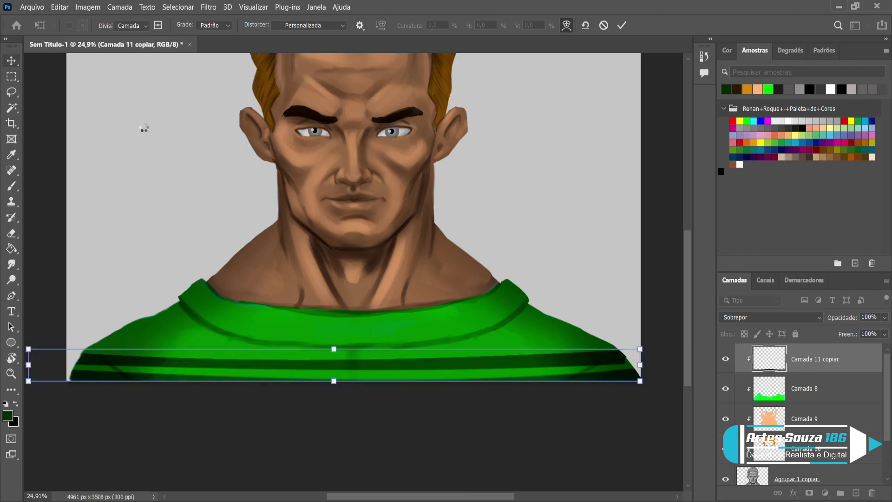
{"action": "left_click", "coordinate": [425, 442]}
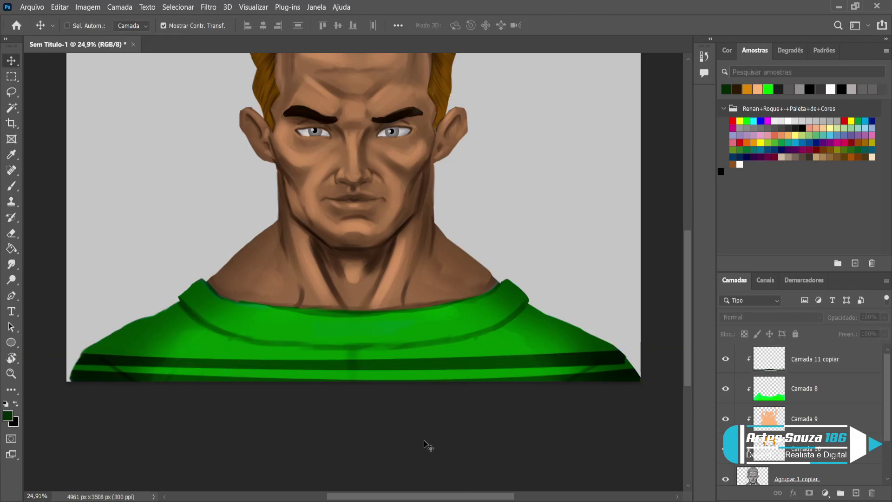
Scale the stripe layer to 101.62% width and 109.37% height, apply the transform and deselect the layer
{"action": "key", "text": "ctrl+0"}
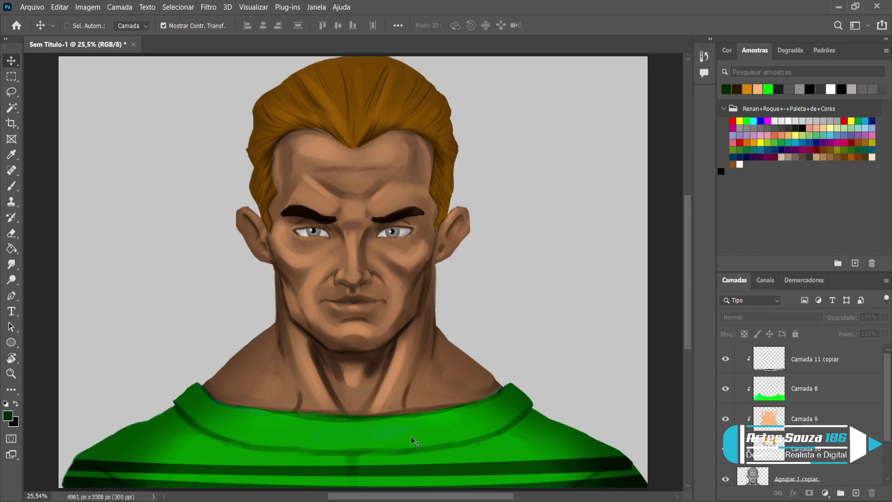
{"action": "left_click", "coordinate": [817, 360]}
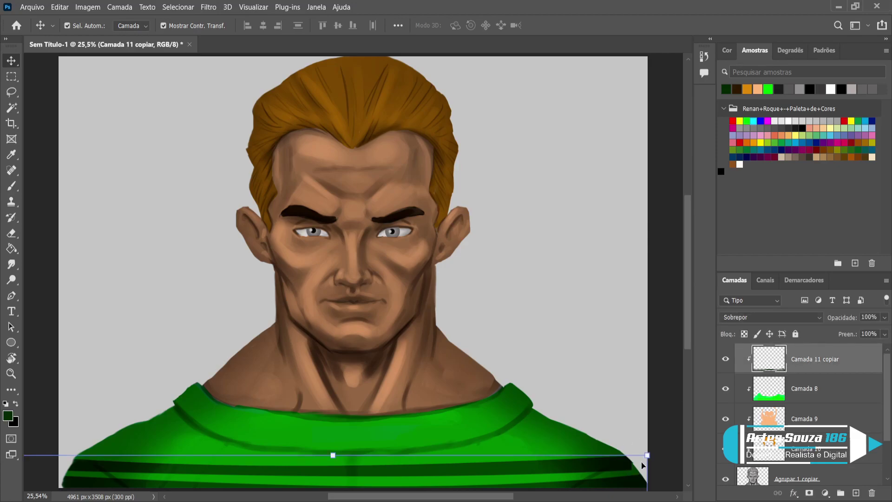
{"action": "left_click_drag", "start_coordinate": [644, 459], "coordinate": [653, 454]}
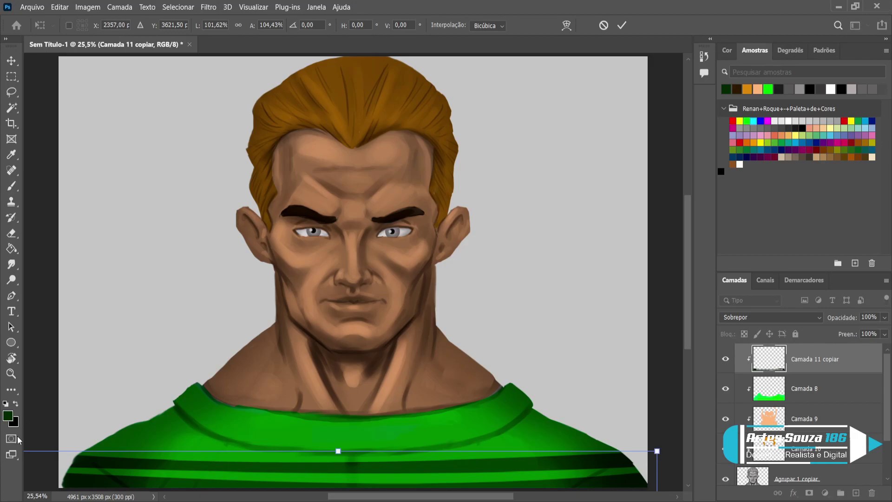
{"action": "left_click_drag", "start_coordinate": [34, 450], "coordinate": [39, 446]}
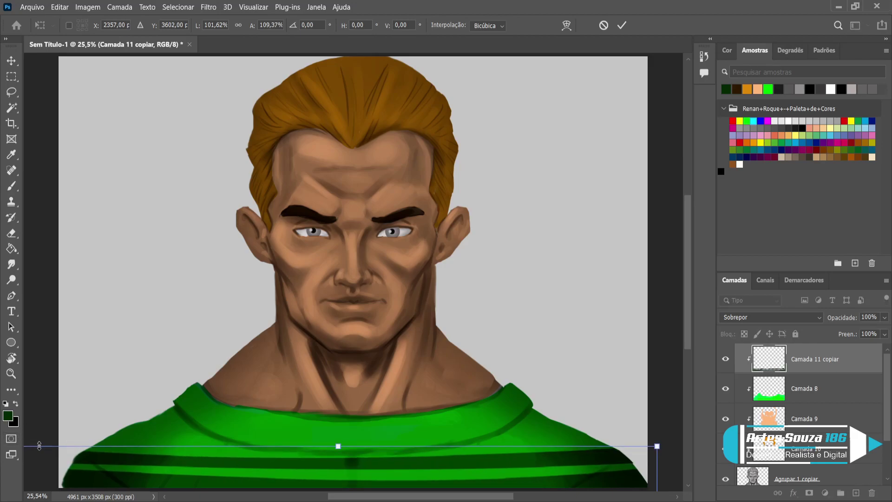
{"action": "left_click", "coordinate": [11, 61]}
{"action": "left_click", "coordinate": [75, 110]}
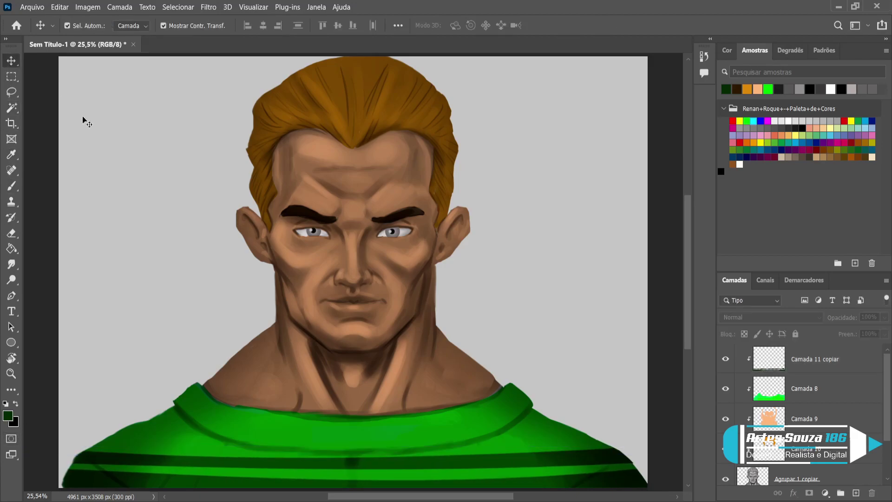
Start a Pen path at the outer corner of the collar on the image's left side
{"action": "scroll", "coordinate": [574, 344], "scroll_direction": "up", "scroll_amount": 1}
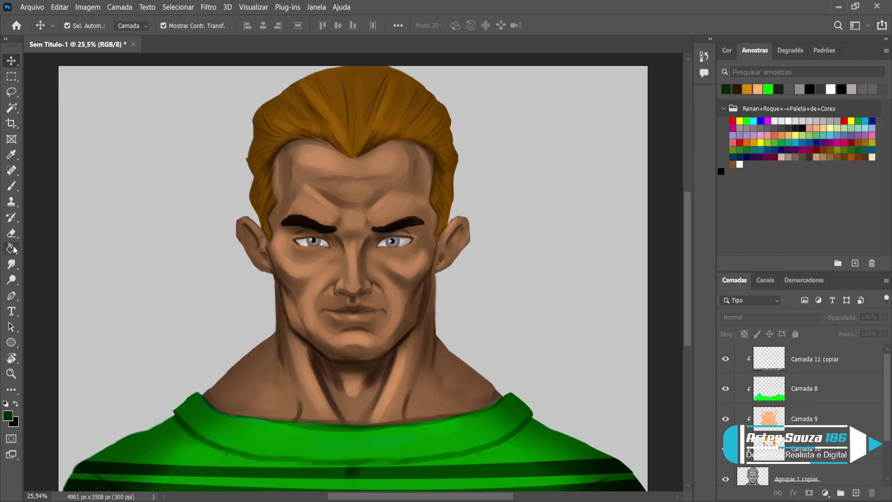
{"action": "left_click", "coordinate": [12, 296]}
{"action": "left_click", "coordinate": [173, 412]}
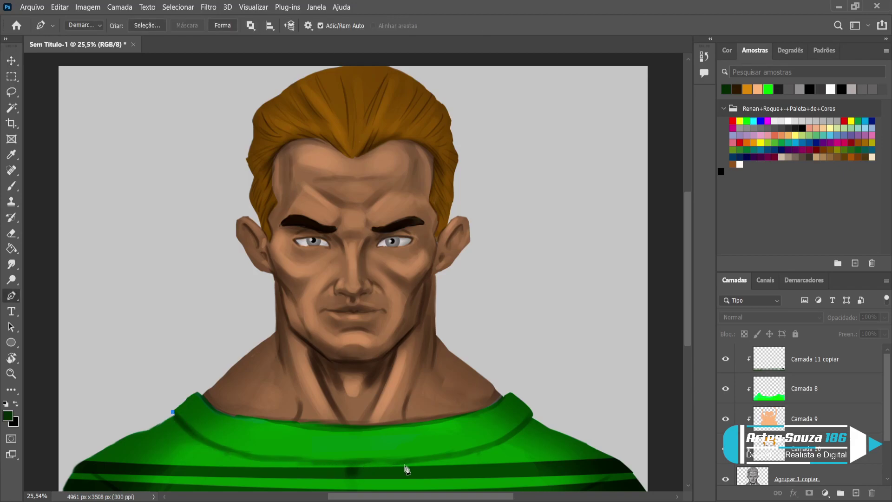
{"action": "left_click_drag", "start_coordinate": [359, 462], "coordinate": [515, 448]}
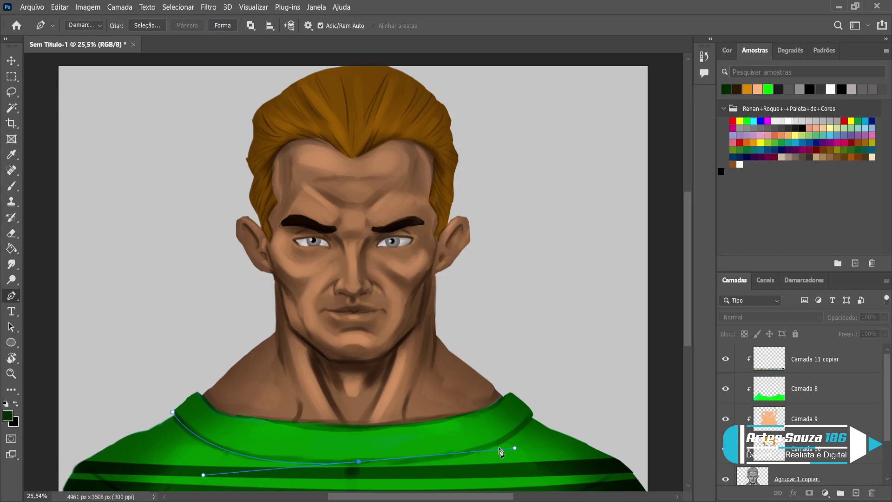
{"action": "left_click", "coordinate": [502, 443]}
{"action": "key", "text": "ctrl+z"}
{"action": "key", "text": "ctrl+z"}
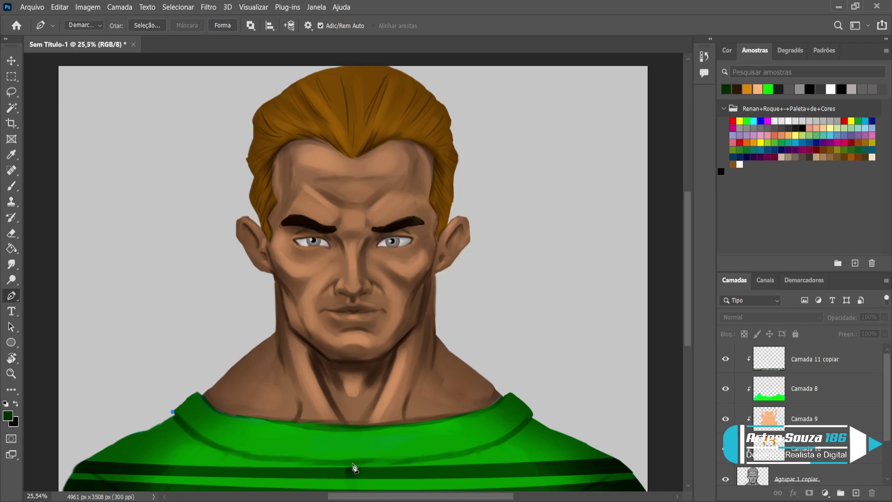
Trace the collar's lower edge as a curve through its centre and continue the path around the collar's right end
{"action": "left_click_drag", "start_coordinate": [352, 466], "coordinate": [506, 459]}
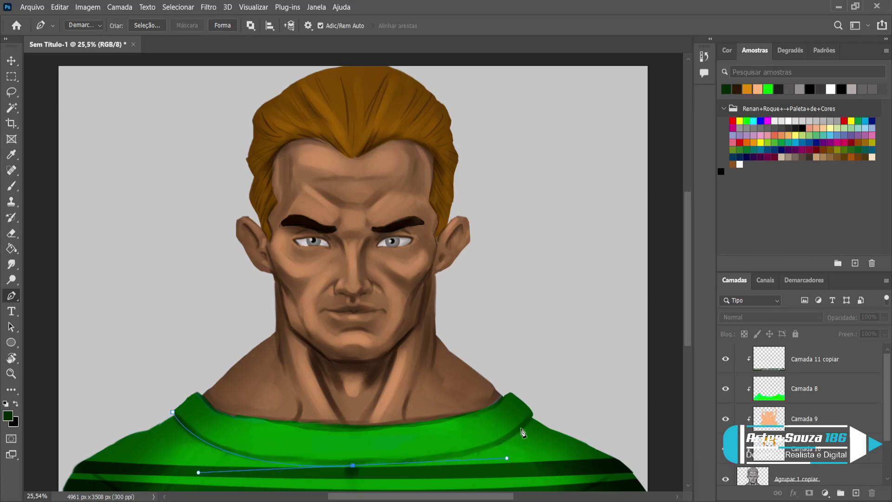
{"action": "left_click", "coordinate": [532, 417]}
{"action": "left_click_drag", "start_coordinate": [507, 458], "coordinate": [506, 467]}
{"action": "left_click", "coordinate": [511, 393]}
{"action": "mouse_move", "coordinate": [512, 394]}
{"action": "left_mouse_down"}
{"action": "mouse_move", "coordinate": [492, 384]}
{"action": "mouse_move", "coordinate": [501, 392]}
{"action": "left_mouse_up"}
{"action": "left_click_drag", "start_coordinate": [530, 403], "coordinate": [539, 410]}
Trace the neckline back along the collar's upper edge to its left tip, adjusting the curve to the fabric
{"action": "left_click", "coordinate": [352, 427]}
{"action": "left_click_drag", "start_coordinate": [350, 424], "coordinate": [307, 418]}
{"action": "left_click_drag", "start_coordinate": [396, 436], "coordinate": [451, 429]}
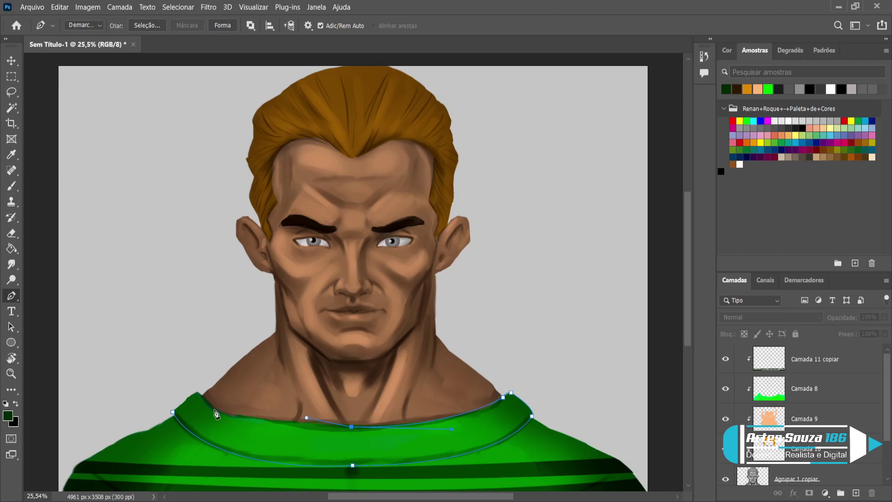
{"action": "left_click", "coordinate": [234, 415]}
{"action": "left_click", "coordinate": [305, 419], "text": "ctrl"}
{"action": "left_click_drag", "start_coordinate": [305, 419], "coordinate": [303, 423]}
{"action": "left_click_drag", "start_coordinate": [198, 393], "coordinate": [183, 375]}
Close the collar path at its starting corner and adjust the handles to fit the collar's left end
{"action": "left_click", "coordinate": [173, 412], "text": "ctrl"}
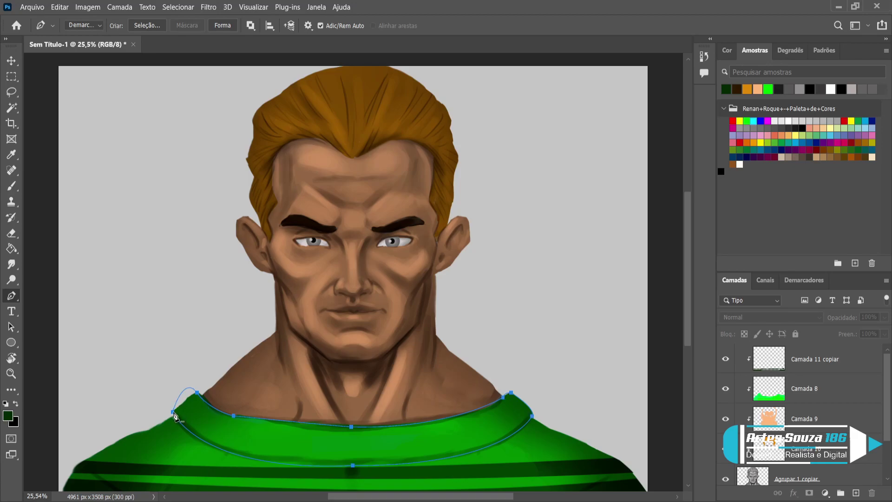
{"action": "left_click_drag", "start_coordinate": [173, 412], "coordinate": [171, 376]}
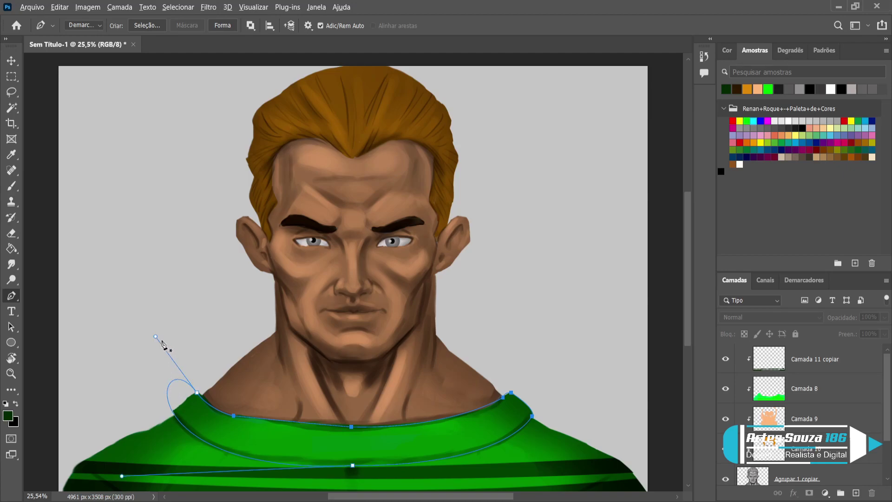
{"action": "left_click_drag", "start_coordinate": [155, 337], "coordinate": [173, 382]}
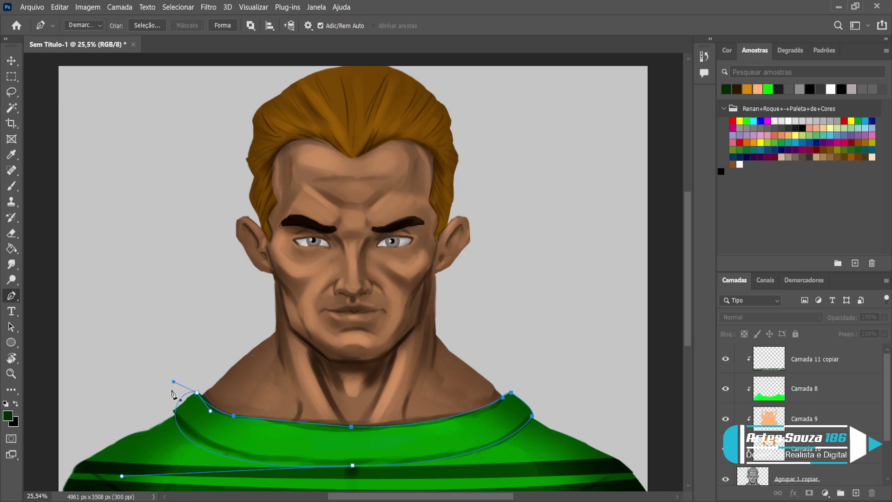
{"action": "mouse_move", "coordinate": [175, 415]}
{"action": "left_mouse_down"}
{"action": "mouse_move", "coordinate": [179, 441]}
{"action": "mouse_move", "coordinate": [172, 405]}
{"action": "mouse_move", "coordinate": [165, 412]}
{"action": "left_mouse_up"}
{"action": "left_click", "coordinate": [188, 394], "text": "ctrl"}
Add a new empty layer above the stripe layer Camada 11 copiar
{"action": "left_click", "coordinate": [11, 249]}
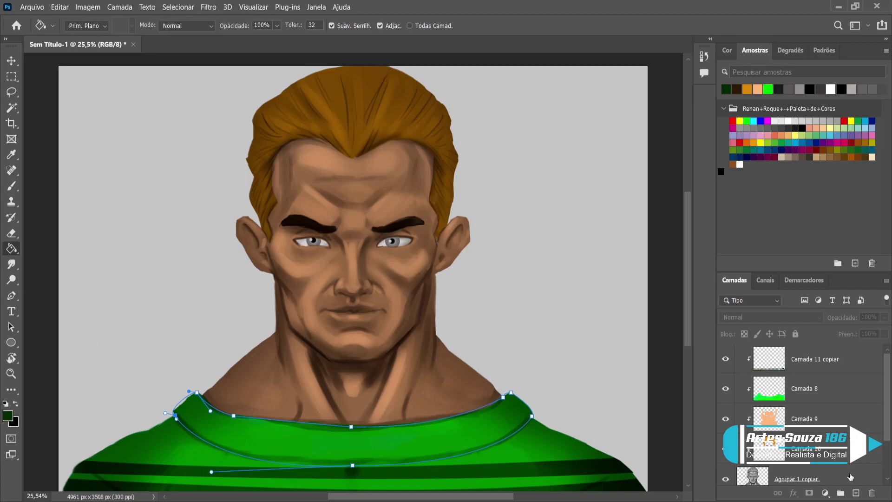
{"action": "left_click", "coordinate": [816, 366]}
{"action": "left_click", "coordinate": [856, 493]}
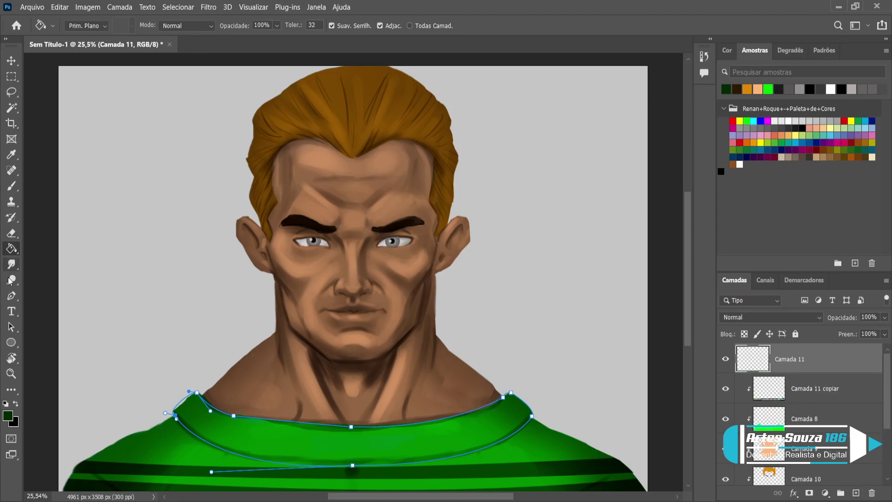
Convert the collar path to a selection, fill it with dark green using the Paint Bucket and deselect
{"action": "left_click", "coordinate": [11, 296]}
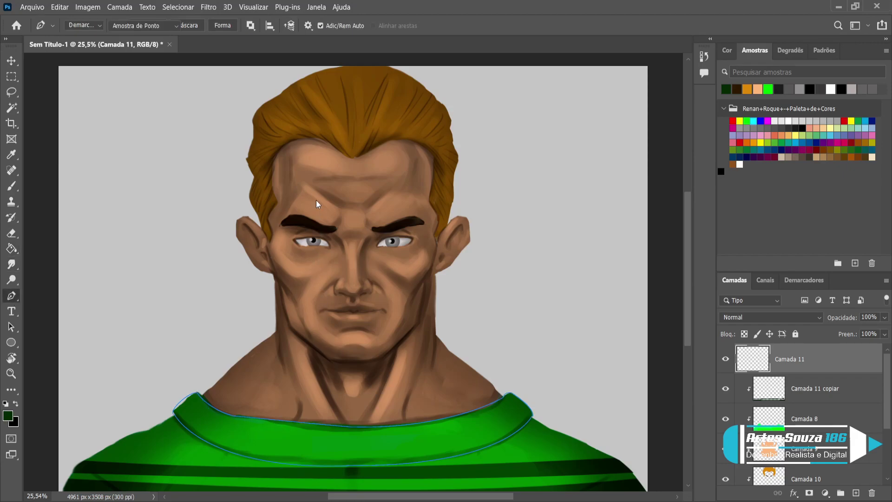
{"action": "key", "text": "i"}
{"action": "key", "text": "p"}
{"action": "key", "text": "ctrl+Return"}
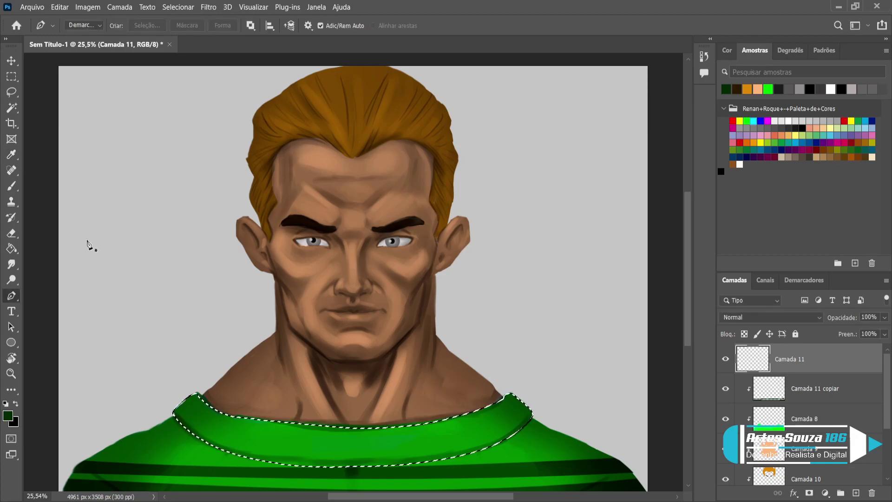
{"action": "left_click", "coordinate": [11, 249]}
{"action": "left_click", "coordinate": [225, 421]}
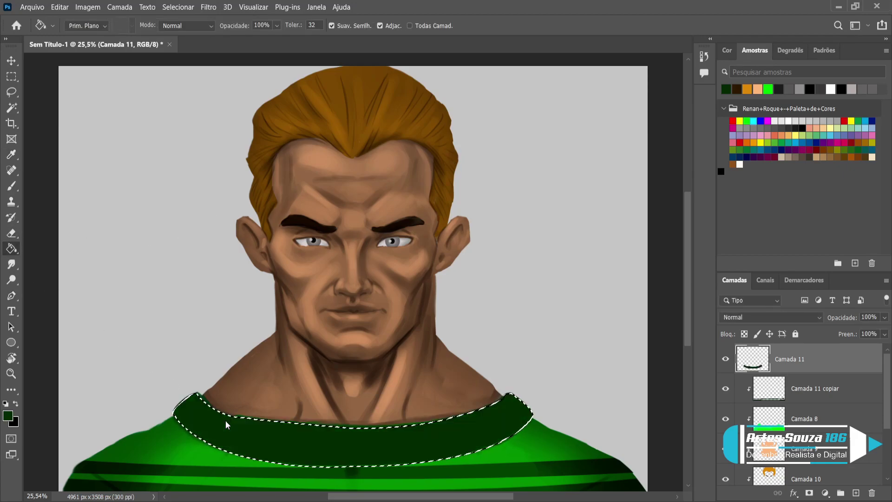
{"action": "key", "text": "ctrl+d"}
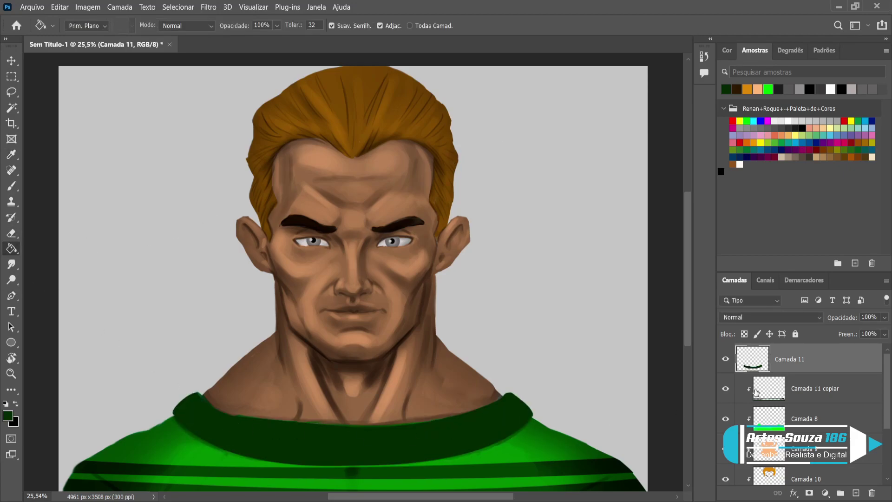
Set the collar layer's blend mode to Sobrepor and clip it to the portrait
{"action": "left_click", "coordinate": [741, 317]}
{"action": "scroll", "coordinate": [741, 312], "scroll_direction": "down", "scroll_amount": 12}
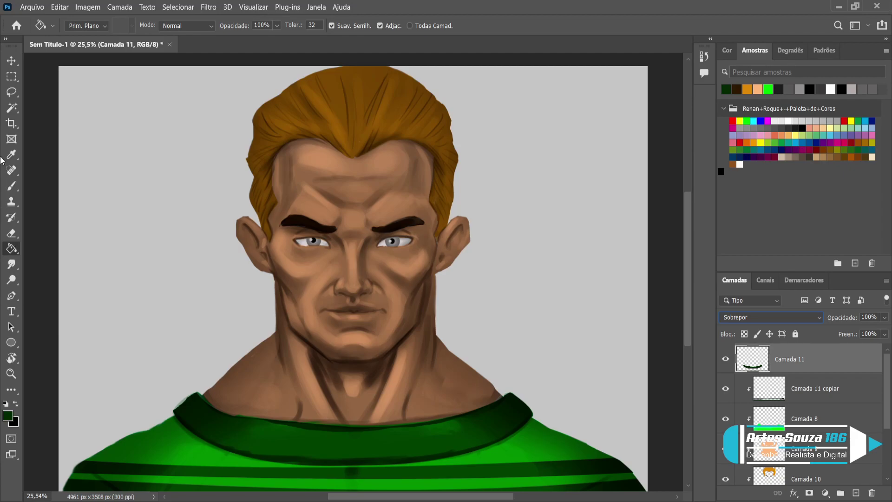
{"action": "left_click", "coordinate": [12, 64]}
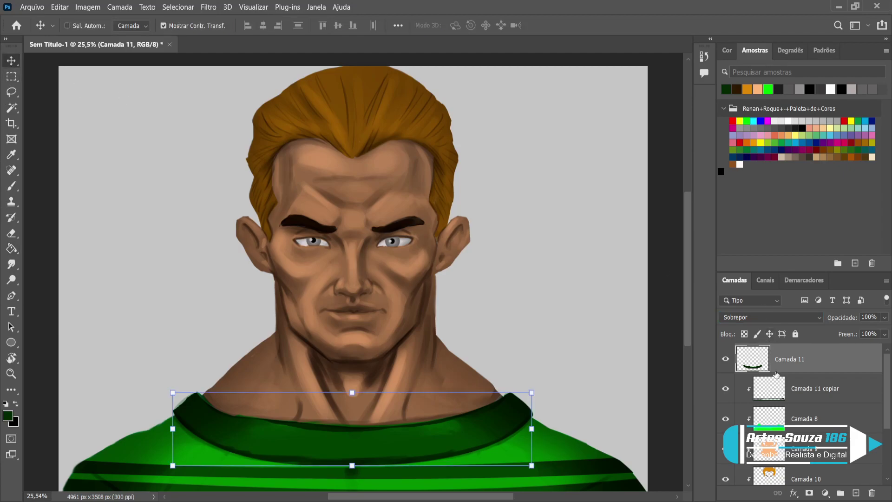
{"action": "key", "text": "ctrl+plus"}
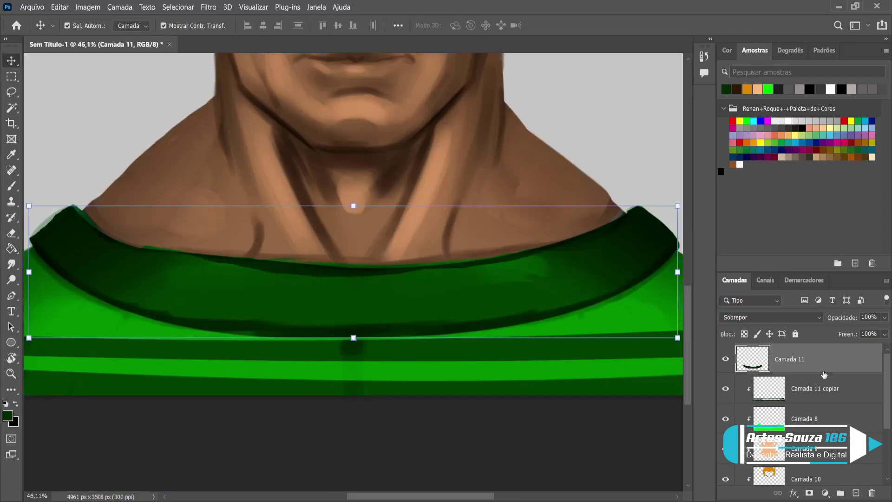
{"action": "left_click", "coordinate": [822, 369], "text": "alt"}
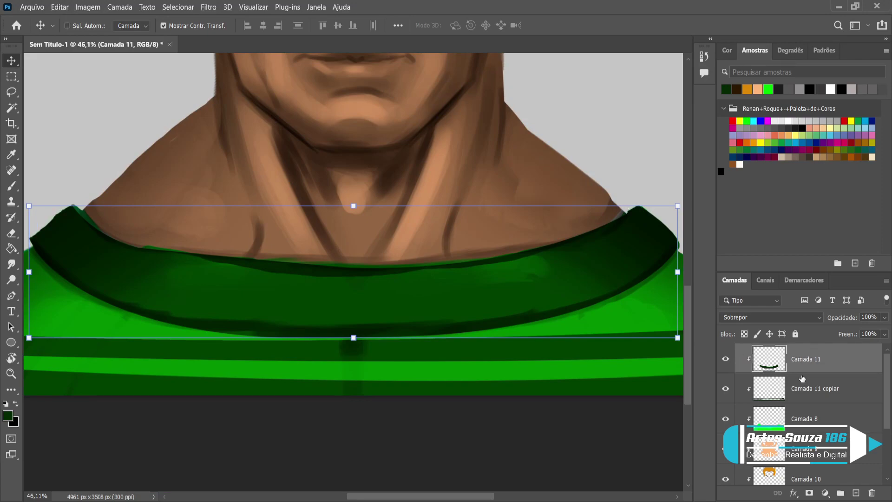
{"action": "key", "text": "ctrl+minus"}
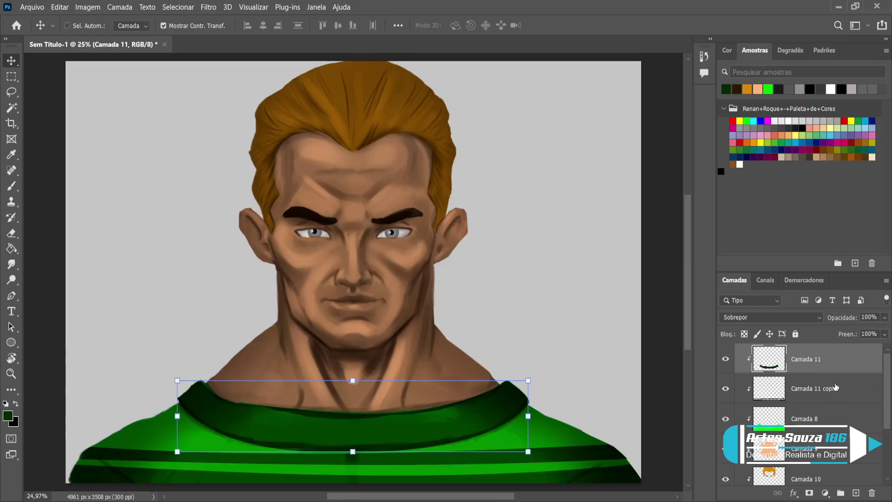
Group the portrait with its colour layers, duplicate the group, hide the original and merge the copy into one layer
{"action": "left_click", "coordinate": [807, 390], "text": "ctrl"}
{"action": "left_click", "coordinate": [811, 418], "text": "ctrl"}
{"action": "left_click", "coordinate": [814, 447], "text": "ctrl"}
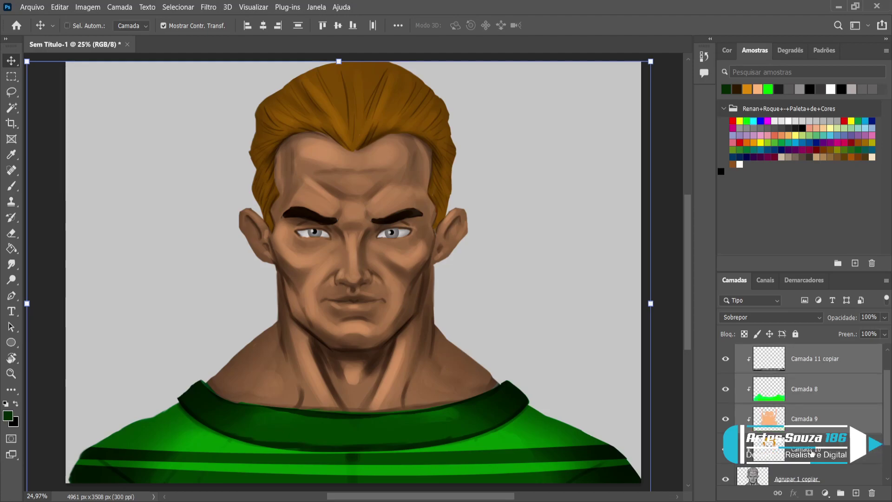
{"action": "scroll", "coordinate": [811, 443], "scroll_direction": "down", "scroll_amount": 2}
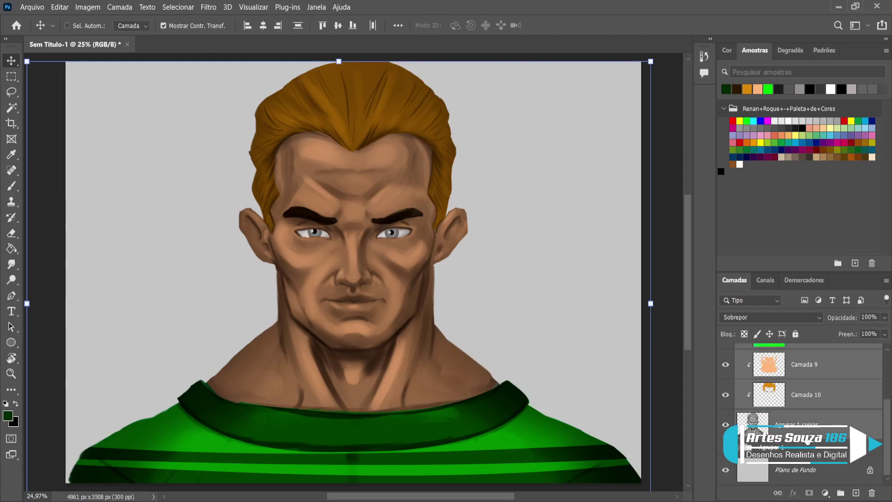
{"action": "key", "text": "ctrl+g"}
{"action": "key", "text": "ctrl+j"}
{"action": "left_click", "coordinate": [726, 366]}
{"action": "key", "text": "ctrl+e"}
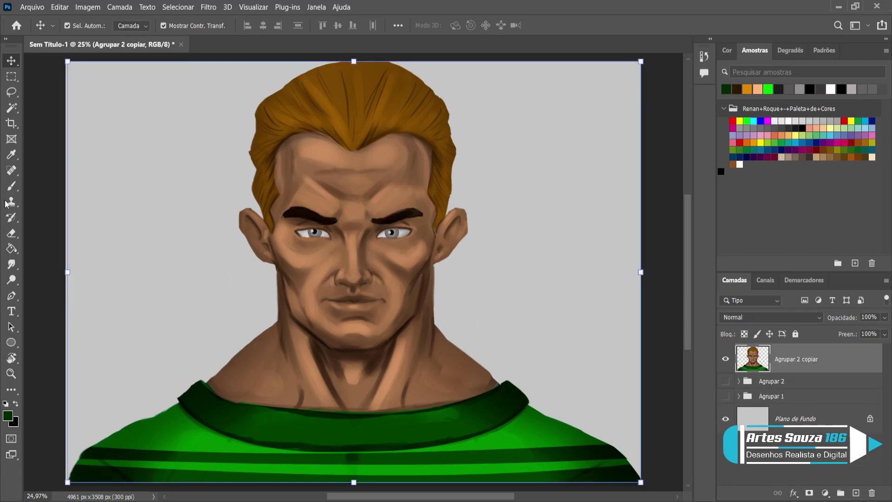
Paint both irises light blue with the Brush on a new layer set to Sobrepor
{"action": "left_click", "coordinate": [11, 187]}
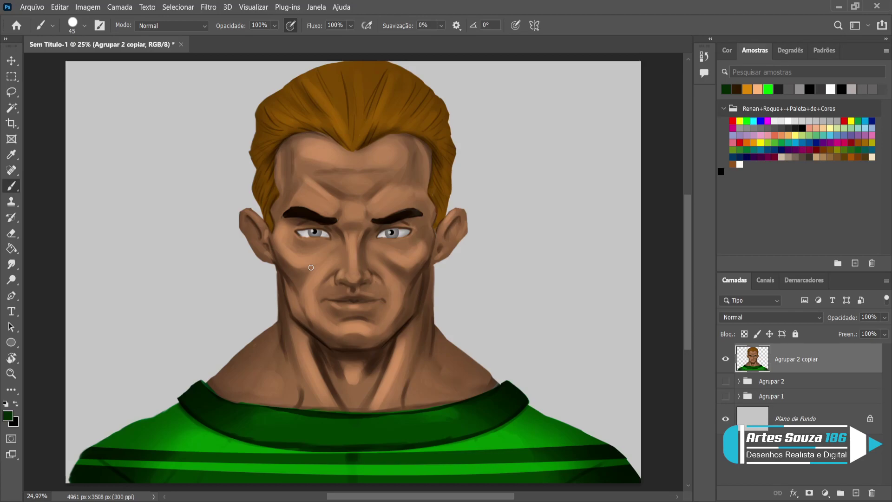
{"action": "left_click", "coordinate": [857, 493]}
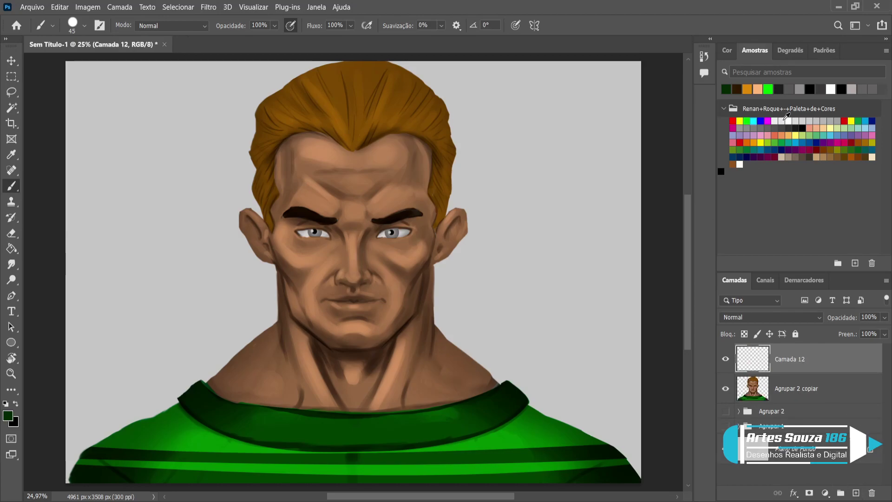
{"action": "left_click", "coordinate": [866, 121]}
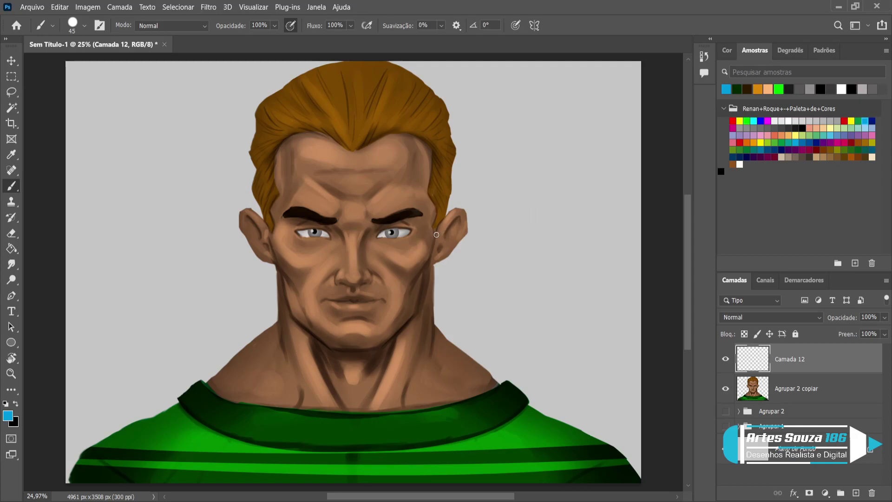
{"action": "scroll", "coordinate": [725, 319], "scroll_direction": "down", "scroll_amount": 12}
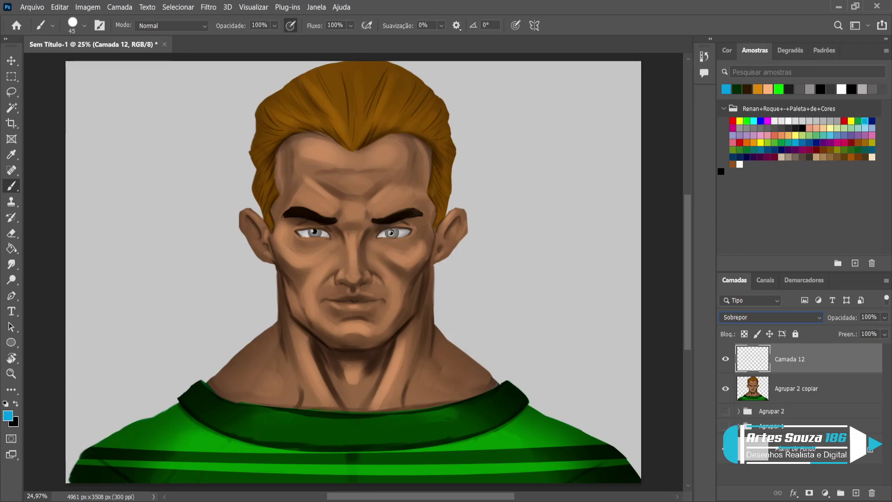
{"action": "left_click_drag", "start_coordinate": [392, 232], "coordinate": [391, 233]}
{"action": "left_click_drag", "start_coordinate": [313, 232], "coordinate": [317, 233]}
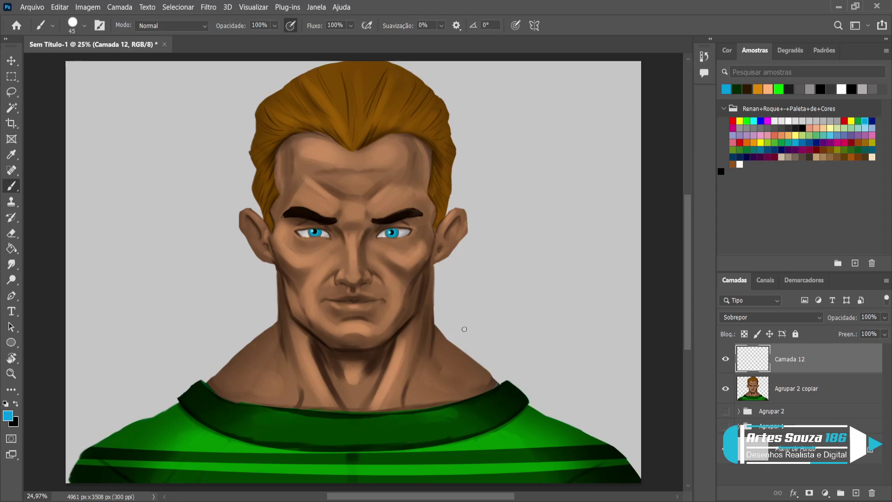
Merge the eye colour layer into Agrupar 2 copiar and add a new empty layer above it
{"action": "key", "text": "ctrl+e"}
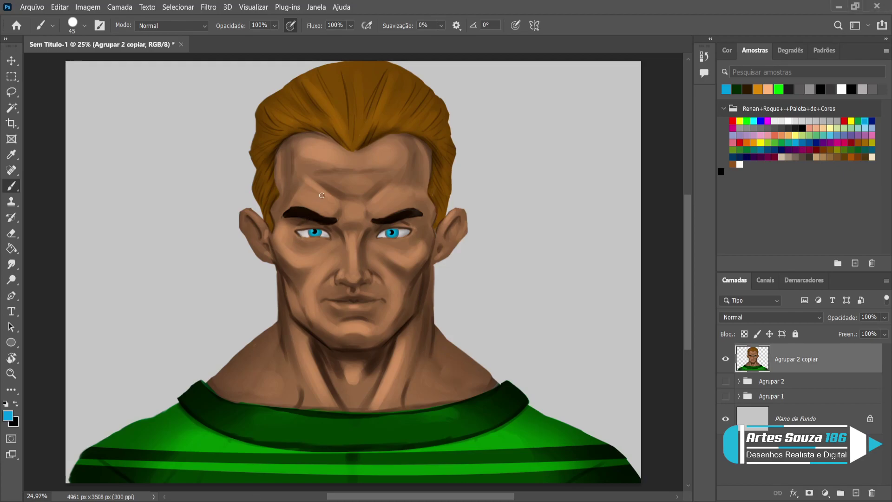
{"action": "left_click", "coordinate": [856, 492]}
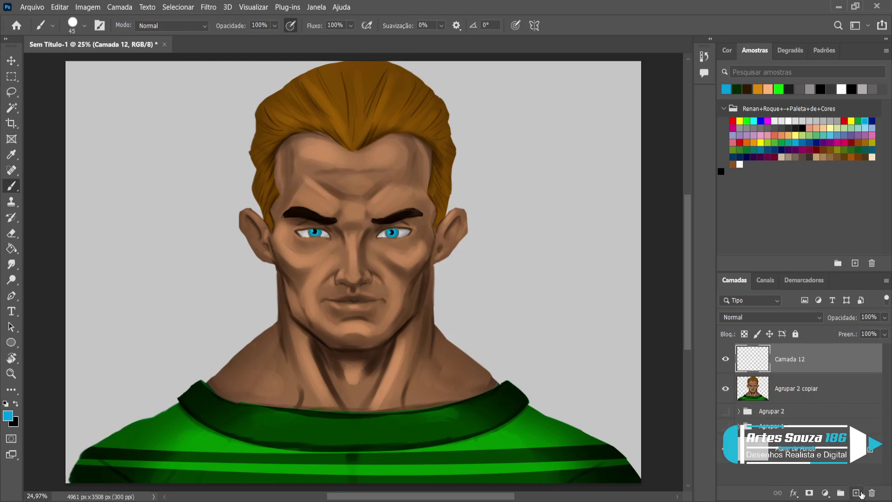
Clip Camada 12 to Agrupar 2 copiar, set its blend mode to Multiplicação and sample the hair's brown as painting colour
{"action": "left_click", "coordinate": [809, 368], "text": "alt"}
{"action": "left_click", "coordinate": [777, 318]}
{"action": "key", "text": "Down"}
{"action": "key", "text": "Down"}
{"action": "key", "text": "Down"}
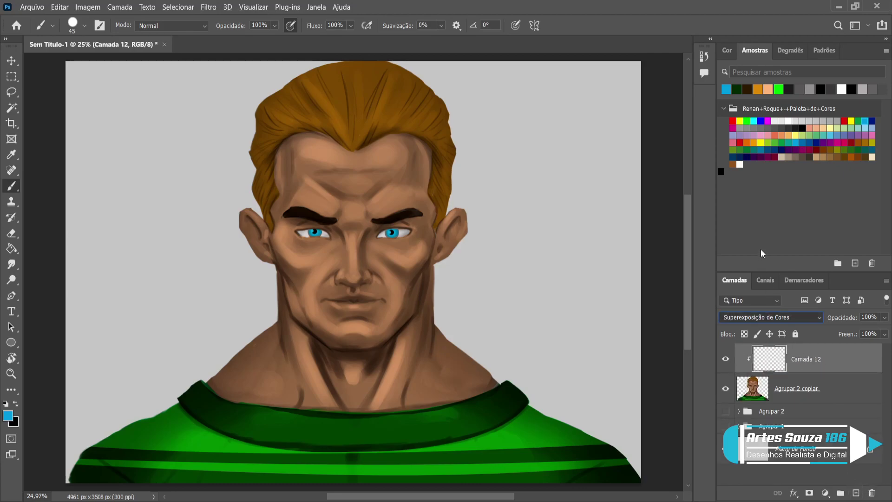
{"action": "left_click", "coordinate": [395, 118], "text": "alt"}
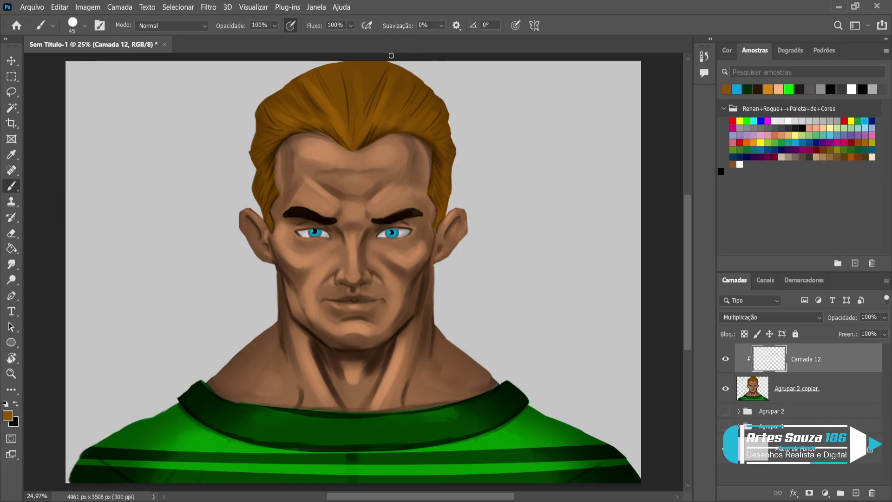
Set up the Brush with pen-pressure sizing, smoothing at 49% and a size of 60
{"action": "left_click", "coordinate": [513, 26]}
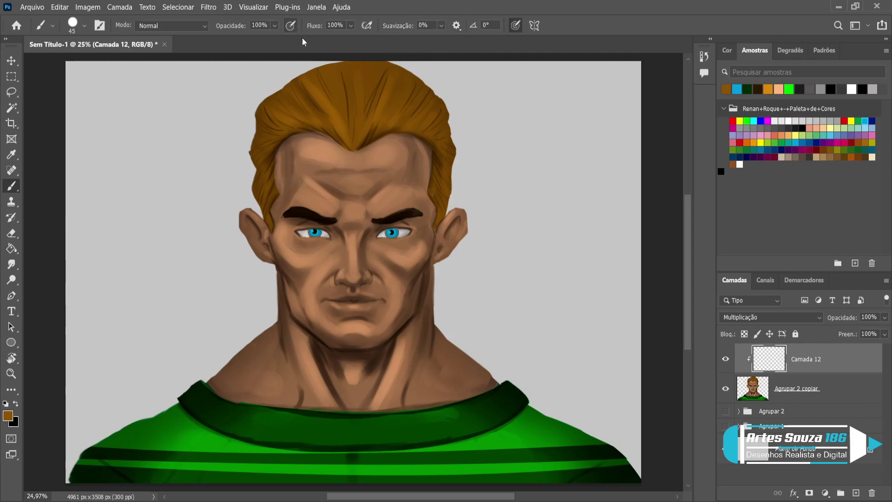
{"action": "left_click_drag", "start_coordinate": [314, 128], "coordinate": [274, 93]}
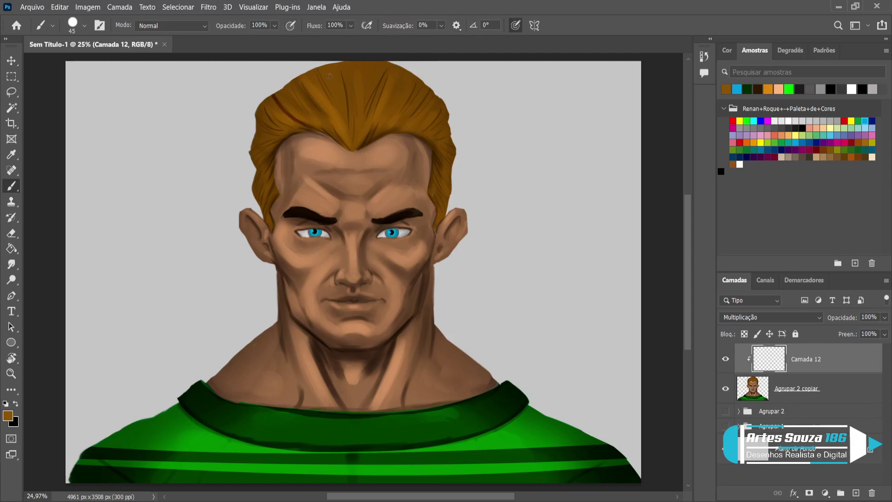
{"action": "key", "text": "ctrl+z"}
{"action": "left_click_drag", "start_coordinate": [441, 25], "coordinate": [468, 41]}
{"action": "key", "text": "bracketright"}
{"action": "key", "text": "bracketright"}
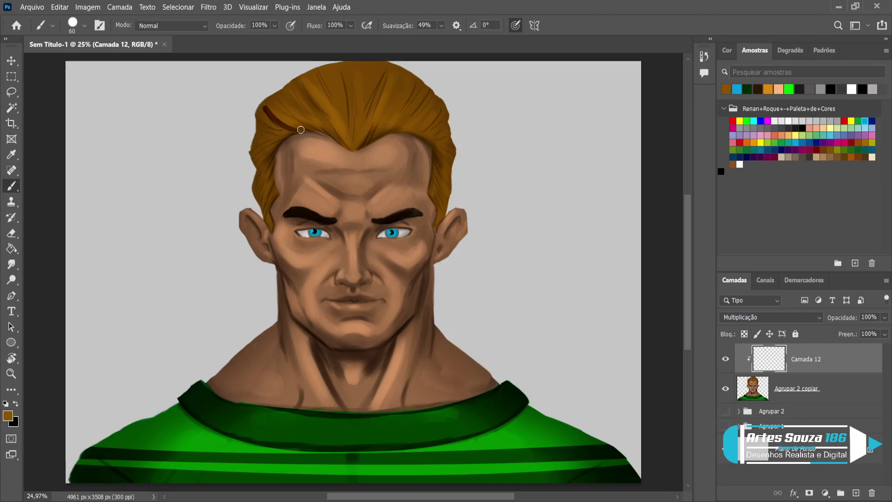
Paint a series of tapered dark brown bands across the hair on the image's left side, from hairline to outer edge
{"action": "left_click_drag", "start_coordinate": [297, 133], "coordinate": [258, 107]}
{"action": "key", "text": "ctrl+z"}
{"action": "left_click_drag", "start_coordinate": [298, 133], "coordinate": [256, 100]}
{"action": "mouse_move", "coordinate": [281, 142]}
{"action": "left_mouse_down"}
{"action": "mouse_move", "coordinate": [254, 136]}
{"action": "mouse_move", "coordinate": [272, 156]}
{"action": "mouse_move", "coordinate": [250, 153]}
{"action": "mouse_move", "coordinate": [258, 171]}
{"action": "left_mouse_up"}
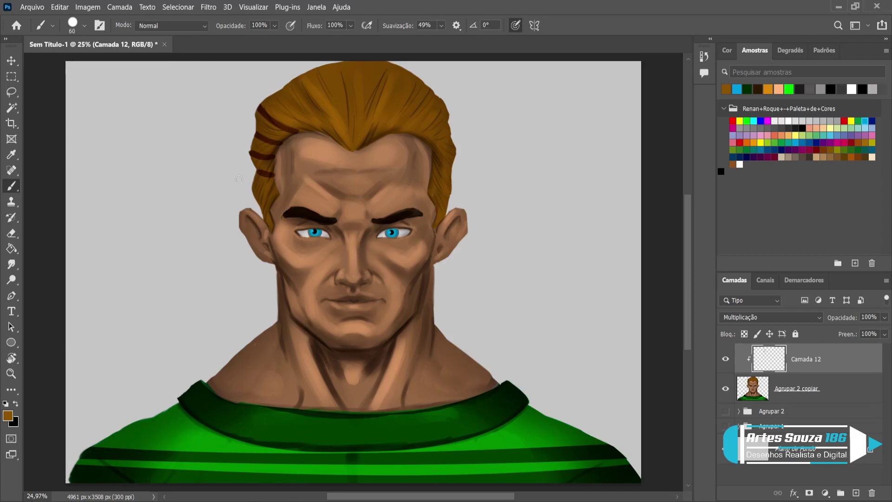
{"action": "left_click_drag", "start_coordinate": [278, 193], "coordinate": [255, 187]}
Paint matching dark brown bands across the hair on the image's right side, down to the ear
{"action": "left_click_drag", "start_coordinate": [394, 133], "coordinate": [432, 89]}
{"action": "left_click_drag", "start_coordinate": [413, 136], "coordinate": [452, 103]}
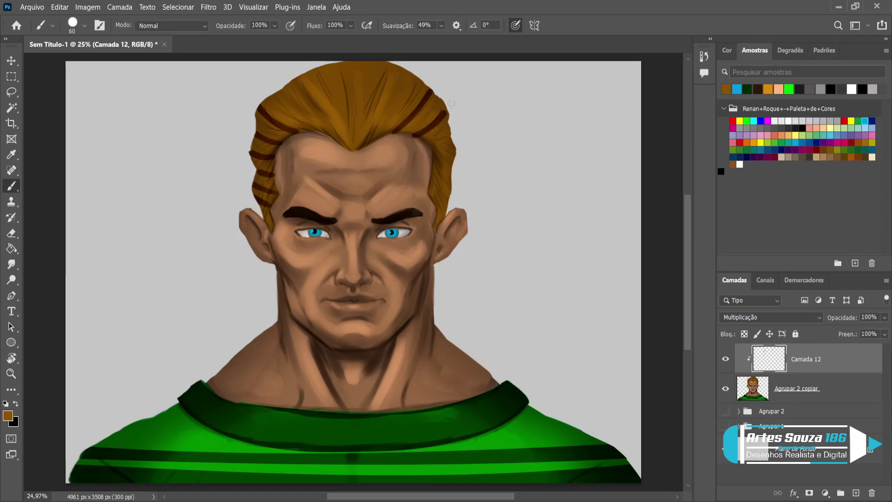
{"action": "left_click_drag", "start_coordinate": [432, 153], "coordinate": [453, 138]}
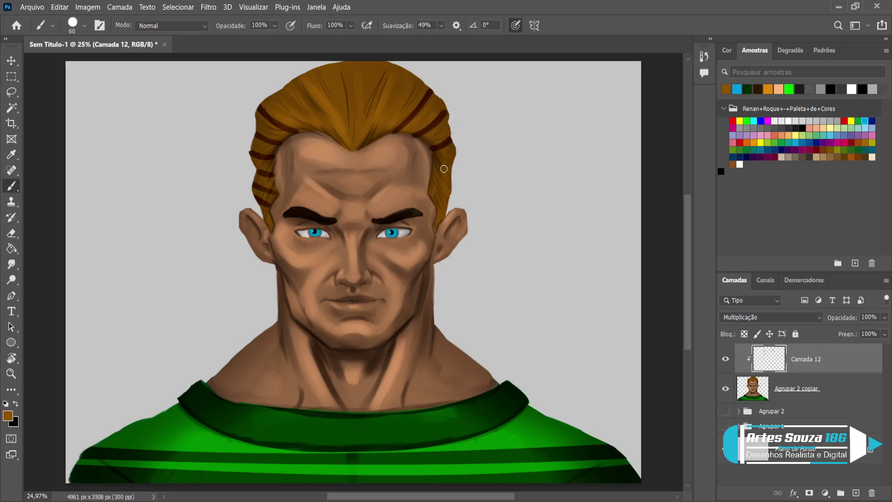
{"action": "mouse_move", "coordinate": [433, 168]}
{"action": "left_mouse_down"}
{"action": "mouse_move", "coordinate": [462, 160]}
{"action": "mouse_move", "coordinate": [465, 176]}
{"action": "mouse_move", "coordinate": [448, 197]}
{"action": "left_mouse_up"}
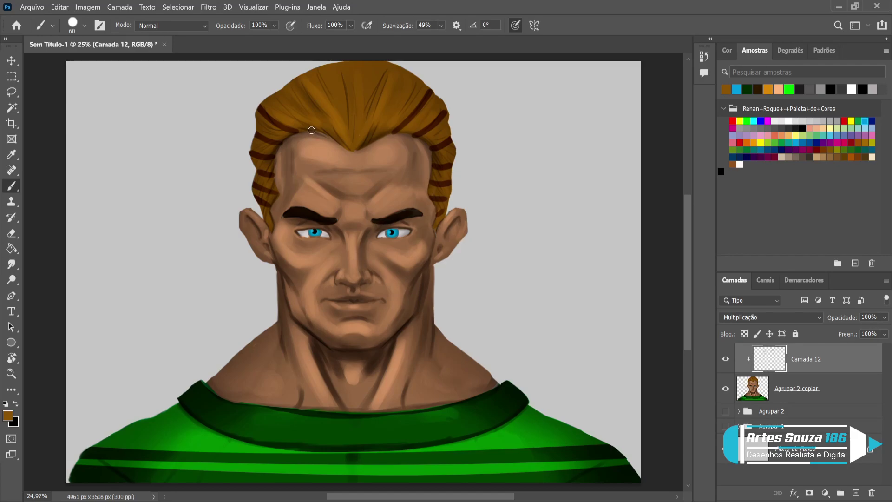
Paint curved dark brown bands over the top of the head, from the central hair peak up to the crown
{"action": "left_click_drag", "start_coordinate": [311, 126], "coordinate": [284, 74]}
{"action": "key", "text": "ctrl+z"}
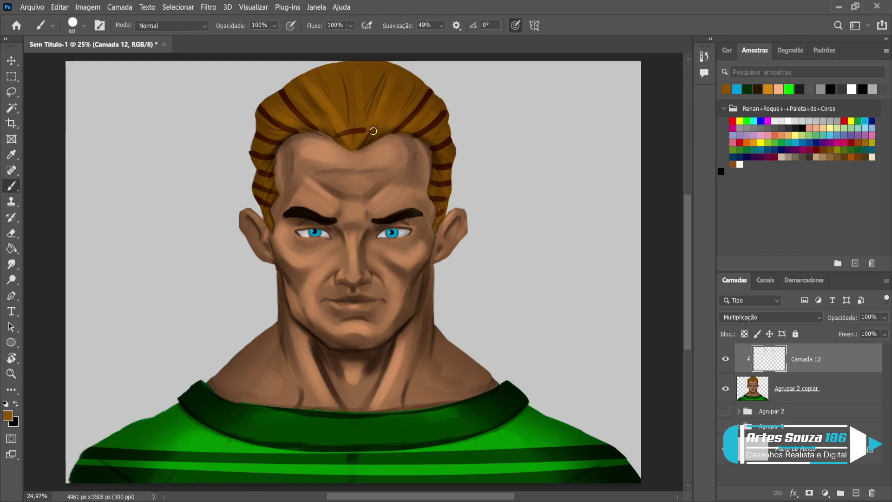
{"action": "left_click_drag", "start_coordinate": [332, 136], "coordinate": [376, 137]}
{"action": "mouse_move", "coordinate": [313, 122]}
{"action": "left_mouse_down"}
{"action": "mouse_move", "coordinate": [365, 112]}
{"action": "mouse_move", "coordinate": [401, 121]}
{"action": "left_mouse_up"}
{"action": "key", "text": "ctrl+z"}
{"action": "mouse_move", "coordinate": [308, 121]}
{"action": "left_mouse_down"}
{"action": "mouse_move", "coordinate": [360, 114]}
{"action": "mouse_move", "coordinate": [404, 125]}
{"action": "left_mouse_up"}
{"action": "left_click_drag", "start_coordinate": [301, 103], "coordinate": [382, 103]}
{"action": "key", "text": "ctrl+z"}
{"action": "mouse_move", "coordinate": [294, 108]}
{"action": "left_mouse_down"}
{"action": "mouse_move", "coordinate": [334, 98]}
{"action": "mouse_move", "coordinate": [388, 106]}
{"action": "mouse_move", "coordinate": [416, 122]}
{"action": "left_mouse_up"}
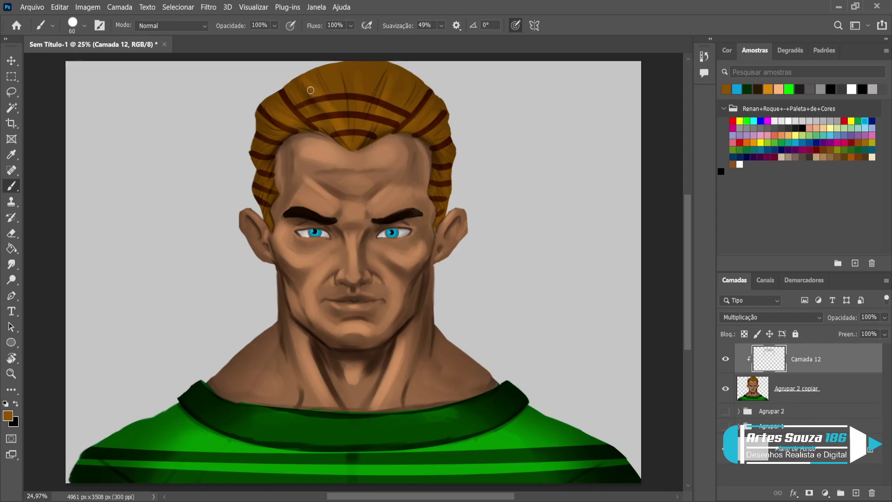
{"action": "mouse_move", "coordinate": [287, 94]}
{"action": "left_mouse_down"}
{"action": "mouse_move", "coordinate": [327, 78]}
{"action": "mouse_move", "coordinate": [363, 78]}
{"action": "mouse_move", "coordinate": [426, 102]}
{"action": "left_mouse_up"}
{"action": "mouse_move", "coordinate": [286, 88]}
{"action": "left_mouse_down"}
{"action": "mouse_move", "coordinate": [351, 65]}
{"action": "mouse_move", "coordinate": [387, 73]}
{"action": "mouse_move", "coordinate": [440, 97]}
{"action": "mouse_move", "coordinate": [410, 132]}
{"action": "left_mouse_up"}
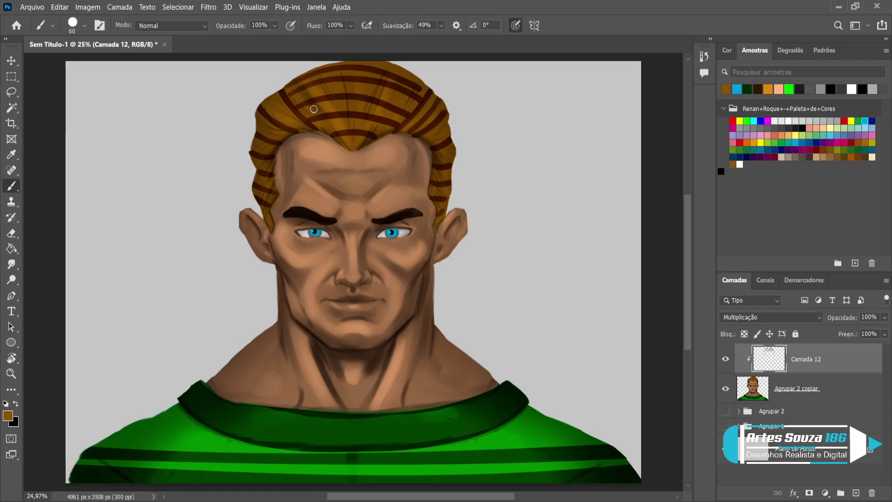
{"action": "left_click_drag", "start_coordinate": [272, 94], "coordinate": [307, 127]}
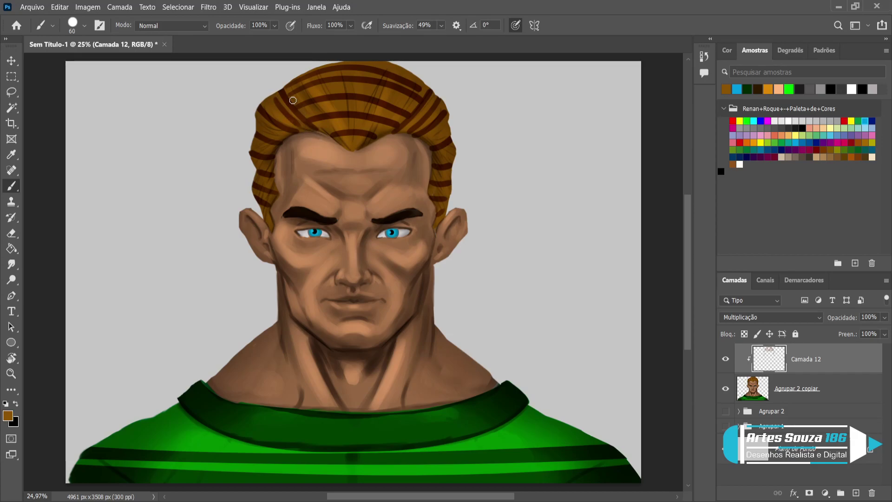
Merge the hair band layer with the portrait layer and add a new empty layer above it
{"action": "left_click", "coordinate": [831, 381], "text": "shift"}
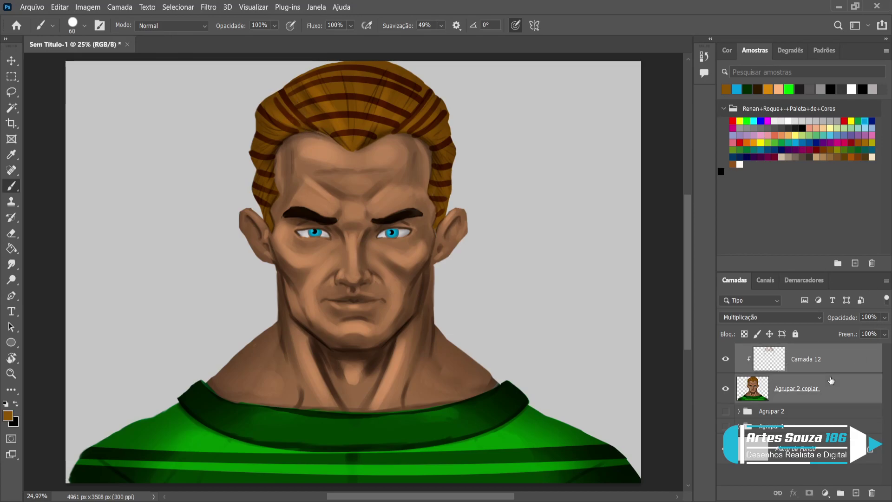
{"action": "key", "text": "ctrl+e"}
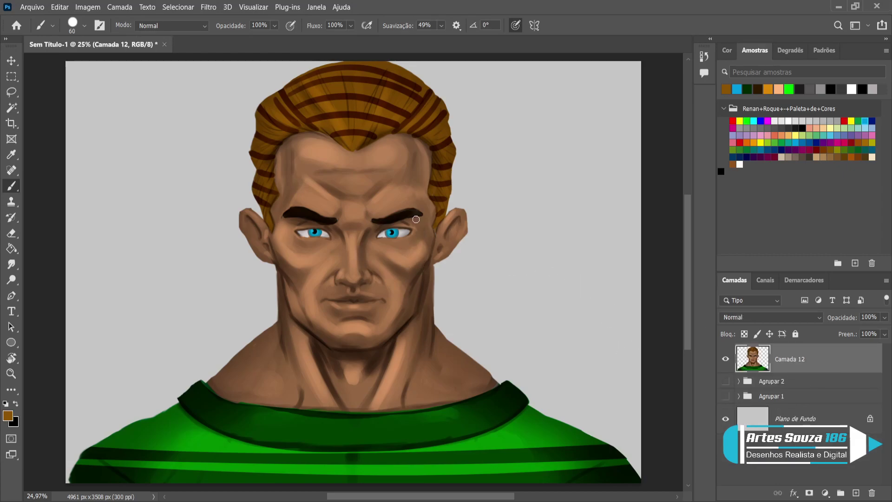
{"action": "left_click", "coordinate": [855, 492]}
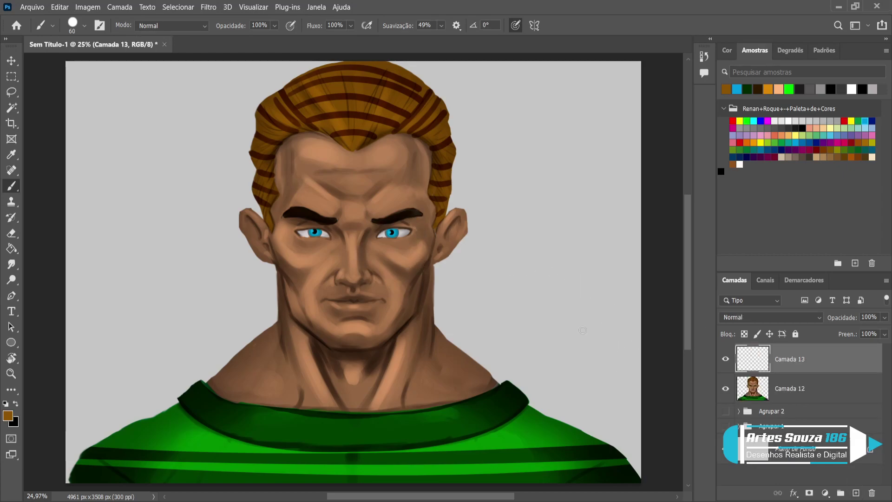
Choose the light peach skin swatch and a bristle brush at size 20 with smoothing at 0%
{"action": "left_click", "coordinate": [382, 198], "text": "alt"}
{"action": "key", "text": "i"}
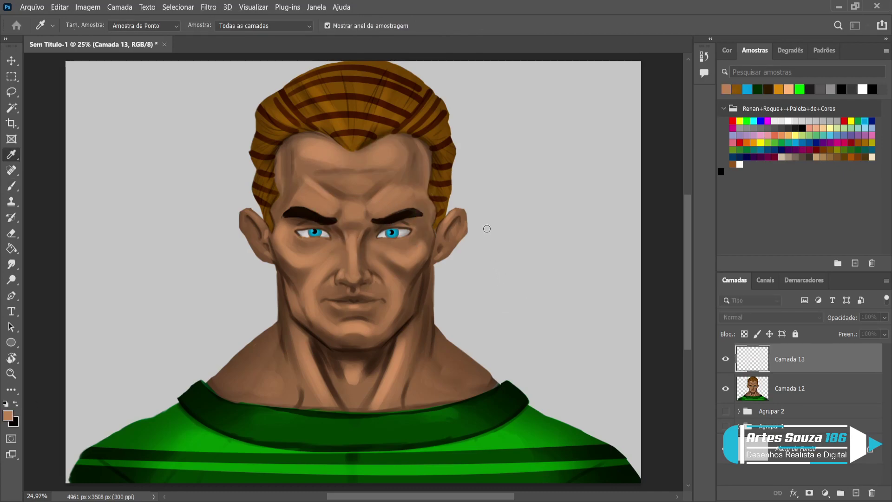
{"action": "left_click", "coordinate": [789, 89]}
{"action": "key", "text": "b"}
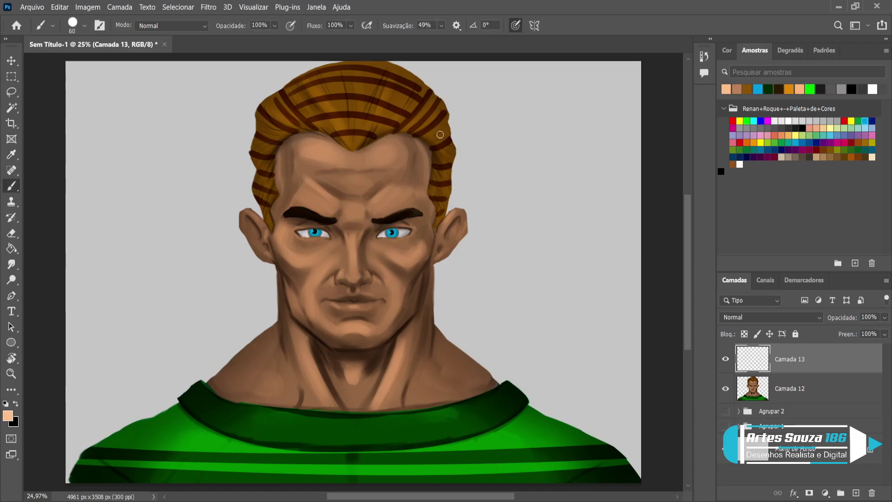
{"action": "key", "text": "period"}
{"action": "key", "text": "bracketleft"}
{"action": "key", "text": "bracketleft"}
{"action": "key", "text": "bracketleft"}
{"action": "left_click", "coordinate": [441, 26]}
{"action": "left_click_drag", "start_coordinate": [443, 38], "coordinate": [404, 39]}
Paint thin peach highlights along the inner brow creases and across the middle of the forehead
{"action": "left_click_drag", "start_coordinate": [367, 207], "coordinate": [372, 220]}
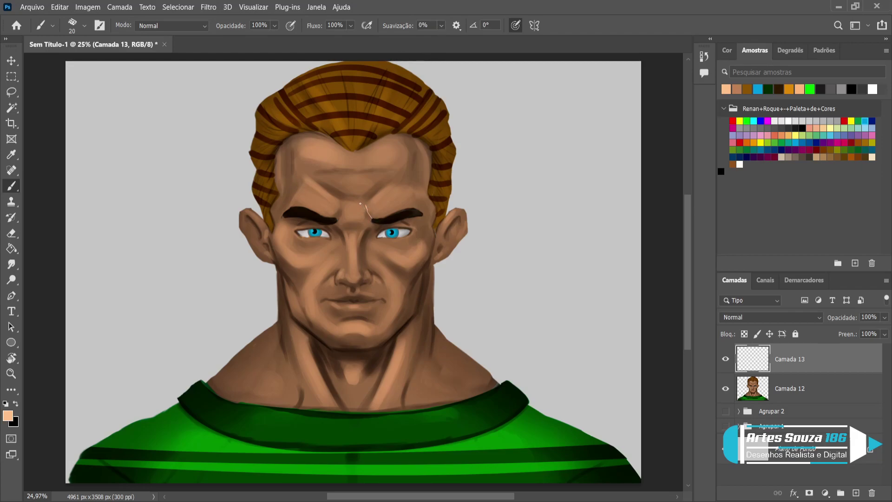
{"action": "key", "text": "ctrl+z"}
{"action": "left_click_drag", "start_coordinate": [339, 201], "coordinate": [339, 204]}
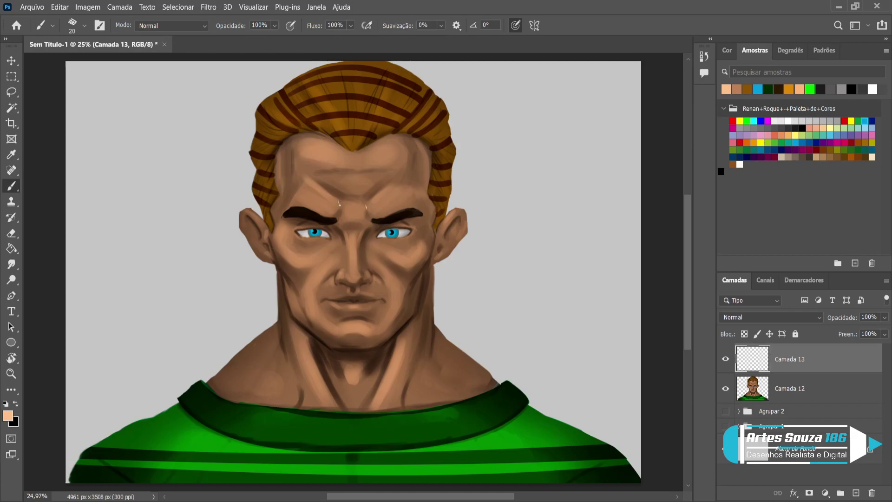
{"action": "left_click_drag", "start_coordinate": [366, 205], "coordinate": [371, 216]}
{"action": "mouse_move", "coordinate": [386, 185]}
{"action": "left_mouse_down"}
{"action": "mouse_move", "coordinate": [374, 196]}
{"action": "mouse_move", "coordinate": [312, 183]}
{"action": "left_mouse_up"}
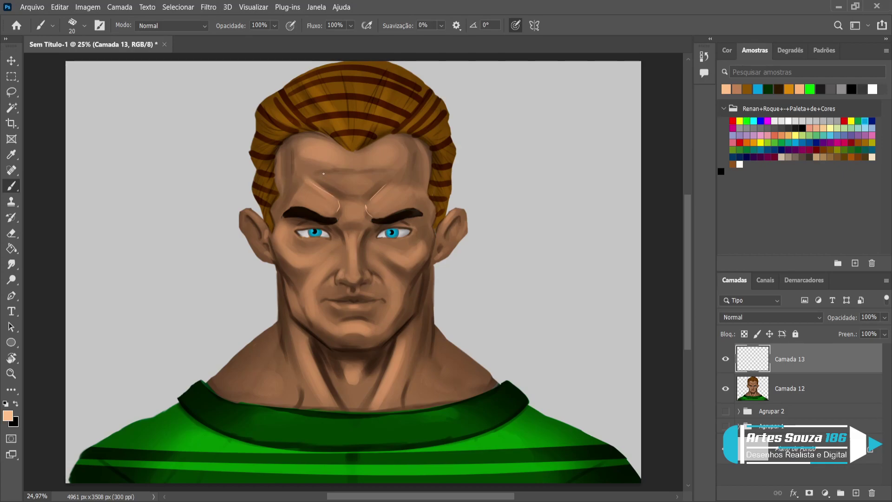
{"action": "left_click_drag", "start_coordinate": [320, 172], "coordinate": [374, 172]}
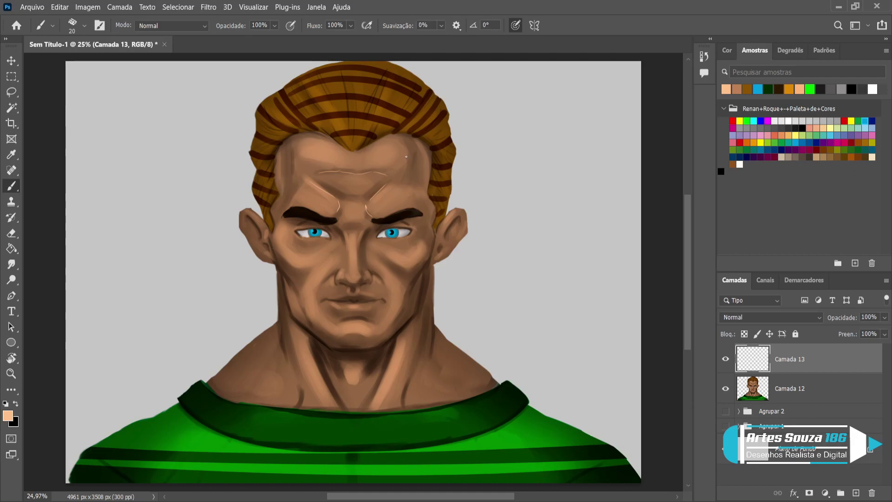
Paint thin peach highlights on the temples, nose, cheeks, chin and ears
{"action": "left_click_drag", "start_coordinate": [295, 154], "coordinate": [289, 184]}
{"action": "left_click_drag", "start_coordinate": [428, 251], "coordinate": [417, 269]}
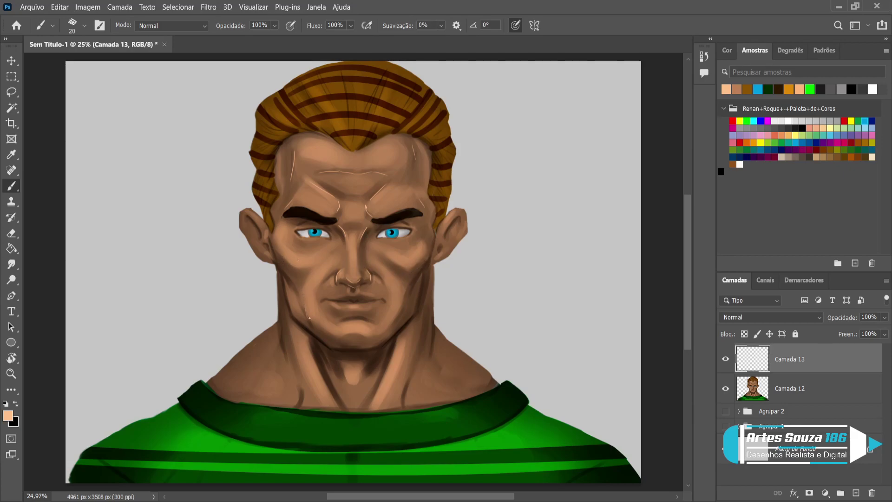
{"action": "left_click_drag", "start_coordinate": [402, 297], "coordinate": [400, 314]}
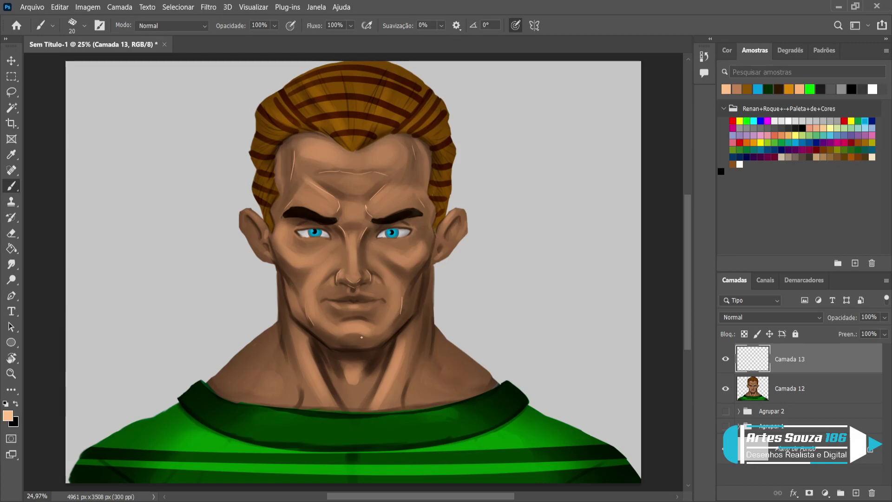
{"action": "left_click_drag", "start_coordinate": [343, 321], "coordinate": [364, 321]}
{"action": "left_click_drag", "start_coordinate": [441, 223], "coordinate": [458, 208]}
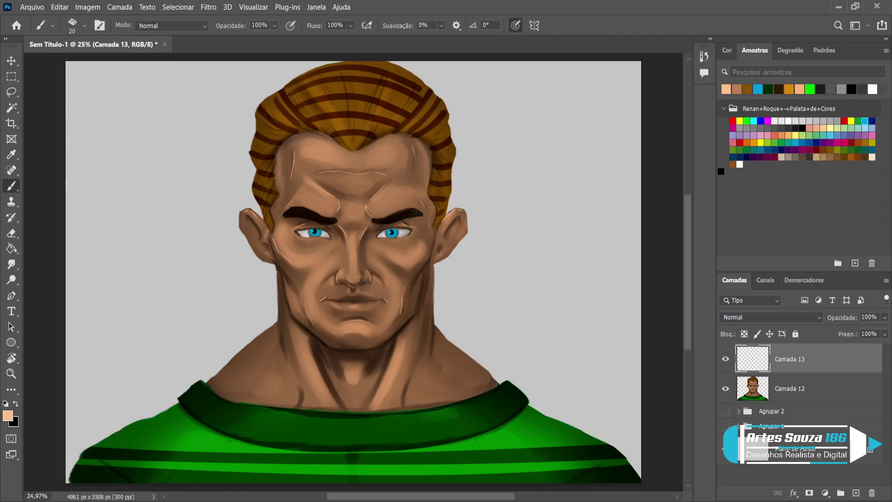
Paint thin peach highlights along the cheekbone, both sides of the jawline and under the chin
{"action": "left_click_drag", "start_coordinate": [427, 252], "coordinate": [409, 271]}
{"action": "left_click_drag", "start_coordinate": [295, 316], "coordinate": [327, 340]}
{"action": "mouse_move", "coordinate": [427, 270]}
{"action": "left_mouse_down"}
{"action": "mouse_move", "coordinate": [422, 309]}
{"action": "mouse_move", "coordinate": [424, 284]}
{"action": "mouse_move", "coordinate": [416, 314]}
{"action": "mouse_move", "coordinate": [420, 306]}
{"action": "mouse_move", "coordinate": [396, 336]}
{"action": "left_mouse_up"}
{"action": "left_click_drag", "start_coordinate": [334, 348], "coordinate": [383, 344]}
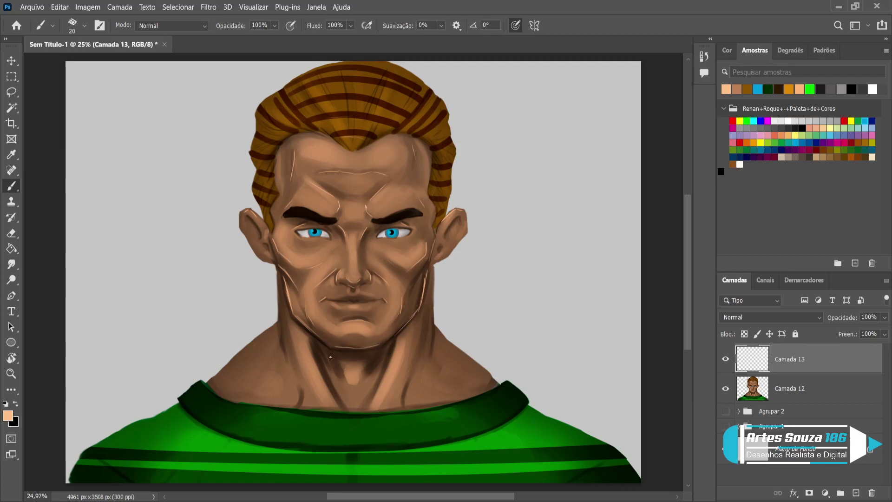
Paint thin peach highlights along both neck muscles and the centre of the throat
{"action": "left_click_drag", "start_coordinate": [310, 345], "coordinate": [329, 384]}
{"action": "key", "text": "ctrl+z"}
{"action": "left_click_drag", "start_coordinate": [308, 346], "coordinate": [324, 375]}
{"action": "left_click_drag", "start_coordinate": [388, 376], "coordinate": [393, 352]}
{"action": "left_click_drag", "start_coordinate": [345, 373], "coordinate": [349, 382]}
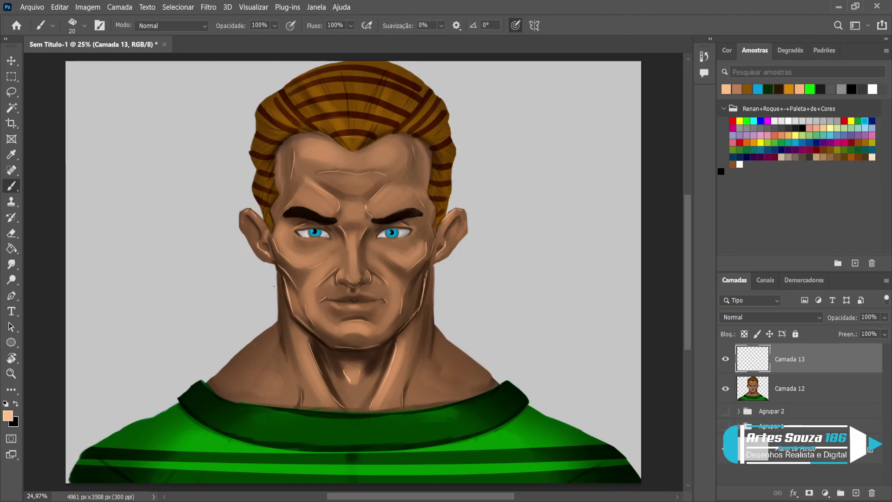
{"action": "mouse_move", "coordinate": [278, 275]}
{"action": "left_mouse_down"}
{"action": "mouse_move", "coordinate": [283, 320]}
{"action": "mouse_move", "coordinate": [279, 282]}
{"action": "mouse_move", "coordinate": [282, 323]}
{"action": "mouse_move", "coordinate": [278, 285]}
{"action": "mouse_move", "coordinate": [276, 325]}
{"action": "mouse_move", "coordinate": [273, 306]}
{"action": "mouse_move", "coordinate": [254, 357]}
{"action": "mouse_move", "coordinate": [276, 330]}
{"action": "mouse_move", "coordinate": [244, 355]}
{"action": "left_mouse_up"}
{"action": "left_click_drag", "start_coordinate": [273, 329], "coordinate": [221, 376]}
{"action": "key", "text": "ctrl+z"}
{"action": "key", "text": "ctrl+z"}
{"action": "key", "text": "ctrl+z"}
{"action": "key", "text": "ctrl+z"}
{"action": "key", "text": "ctrl+z"}
{"action": "key", "text": "ctrl+z"}
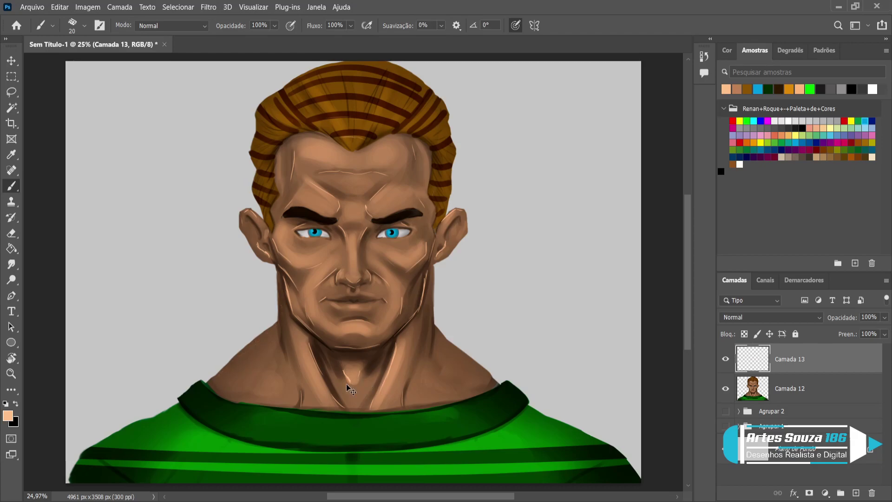
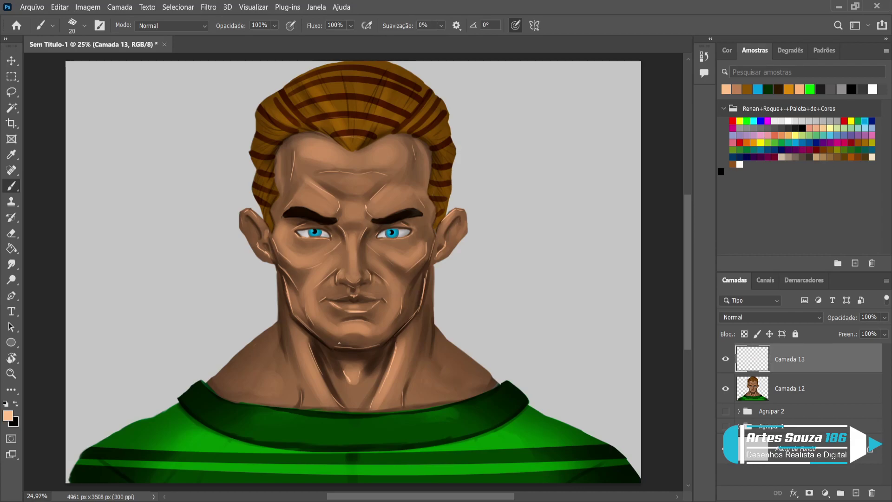
Lower the highlight layer's opacity to about 73% and merge it into Camada 12
{"action": "left_click_drag", "start_coordinate": [884, 321], "coordinate": [864, 330]}
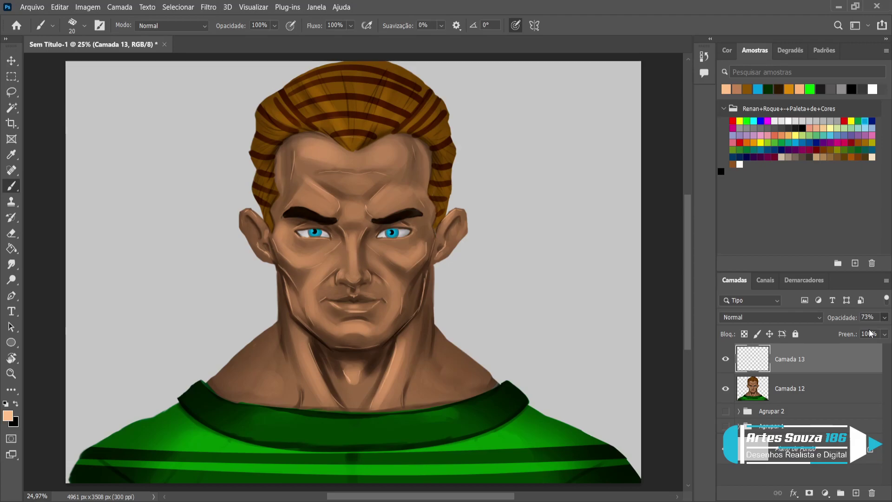
{"action": "key", "text": "ctrl+e"}
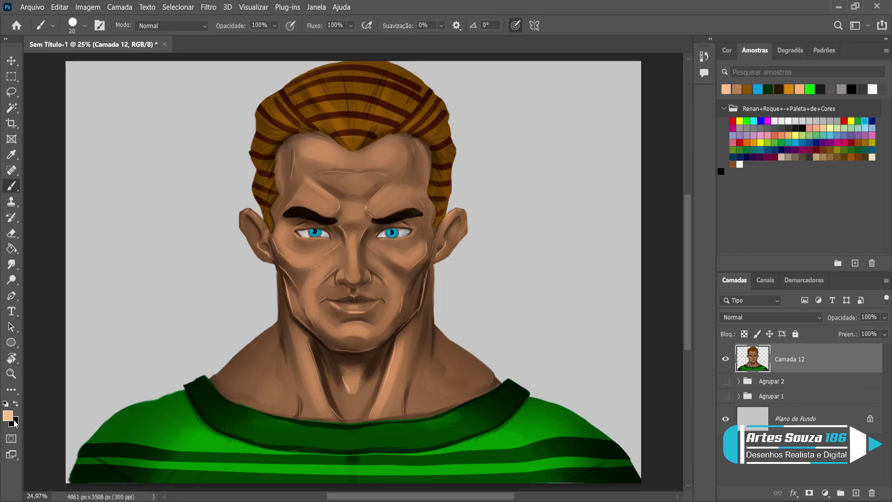
Set the foreground colour to white and paint small light reflections on both eyes with the Brush
{"action": "key", "text": "i"}
{"action": "key", "text": "d"}
{"action": "key", "text": "x"}
{"action": "key", "text": "b"}
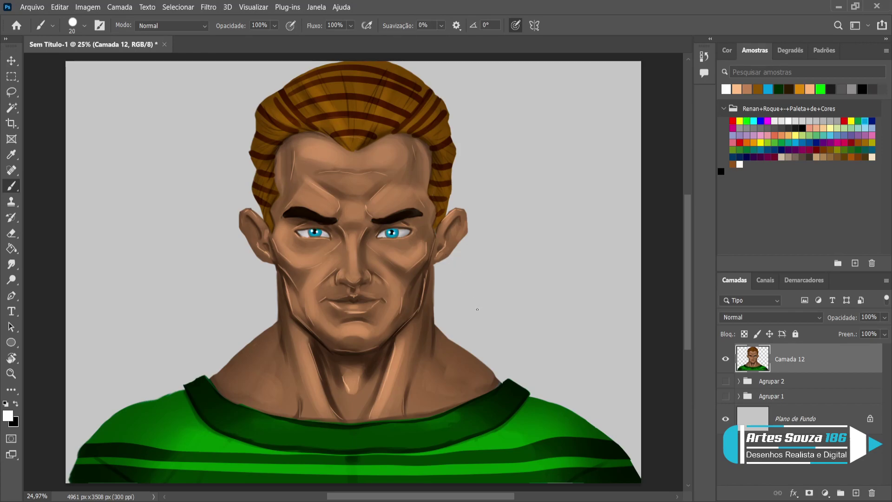
Recolour the Plano de Fundo layer with a pale pinkish beige
{"action": "left_click", "coordinate": [12, 61]}
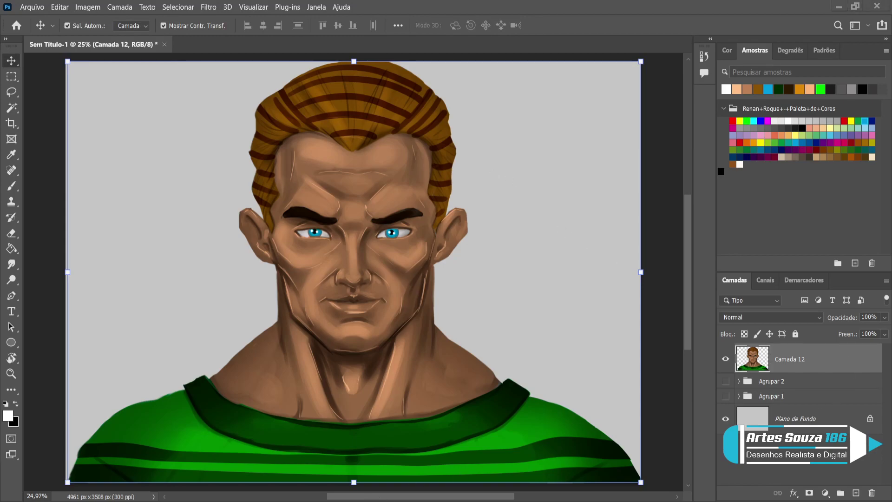
{"action": "left_click", "coordinate": [797, 420]}
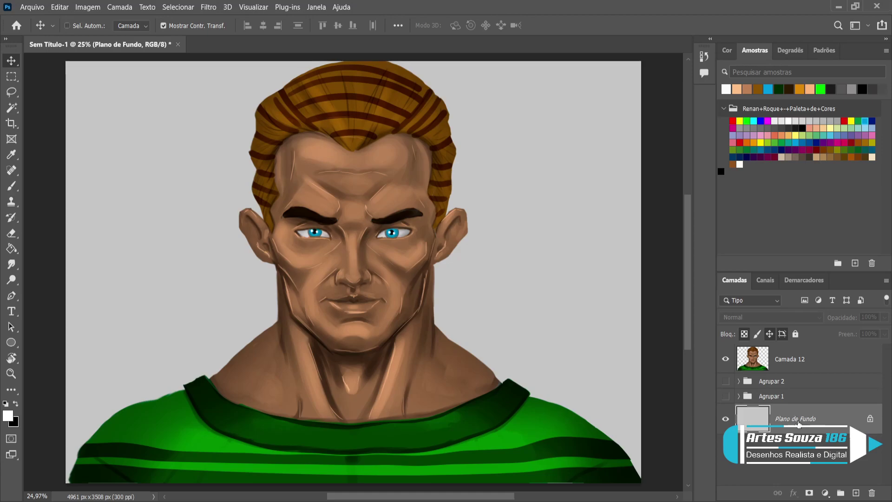
{"action": "key", "text": "i"}
{"action": "key", "text": "alt+BackSpace"}
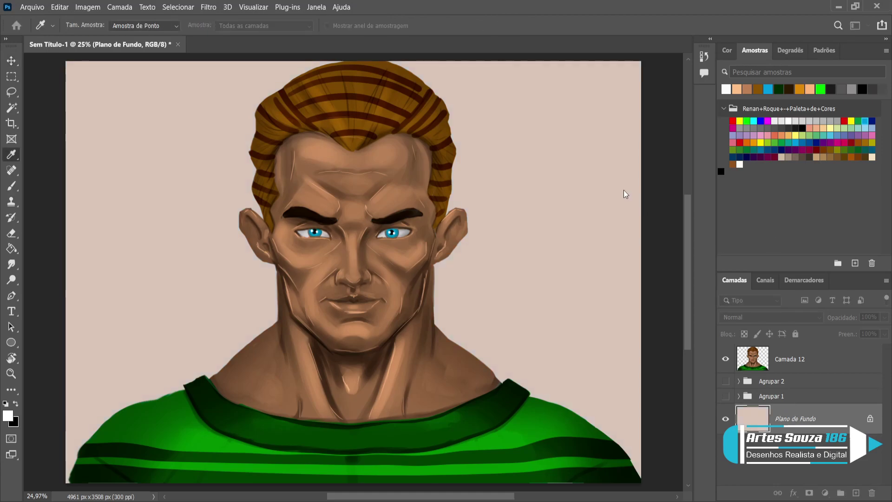
Recolour the Plano de Fundo layer with a bright saturated blue
{"action": "key", "text": "alt+BackSpace"}
{"action": "key", "text": "alt+BackSpace"}
{"action": "key", "text": "alt+BackSpace"}
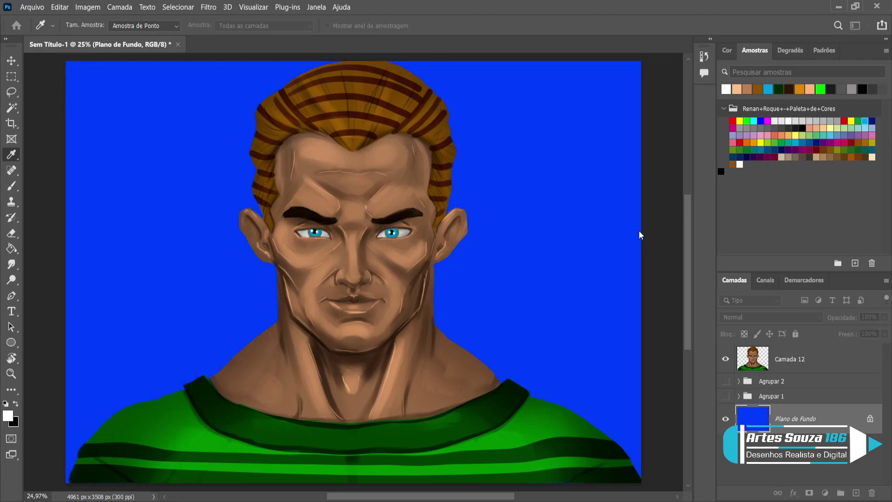
Add a new layer above Camada 12 and clip it to the portrait
{"action": "key", "text": "v"}
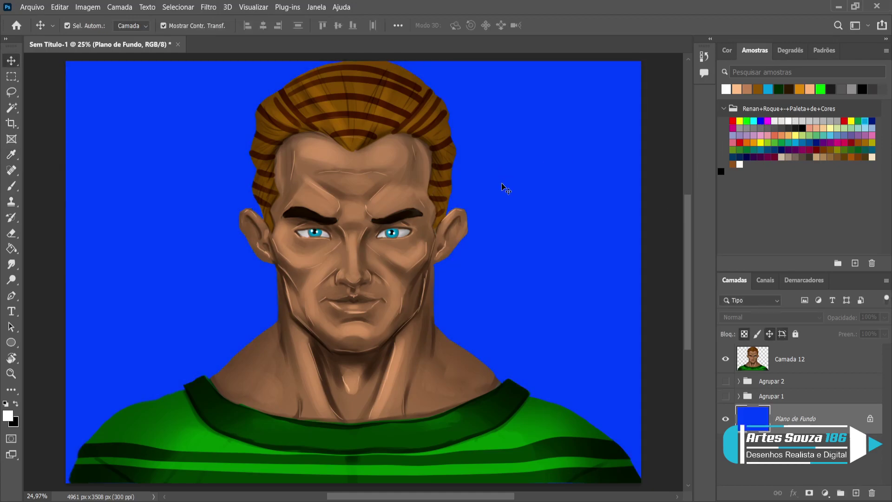
{"action": "left_click", "coordinate": [786, 360]}
{"action": "left_click", "coordinate": [855, 492]}
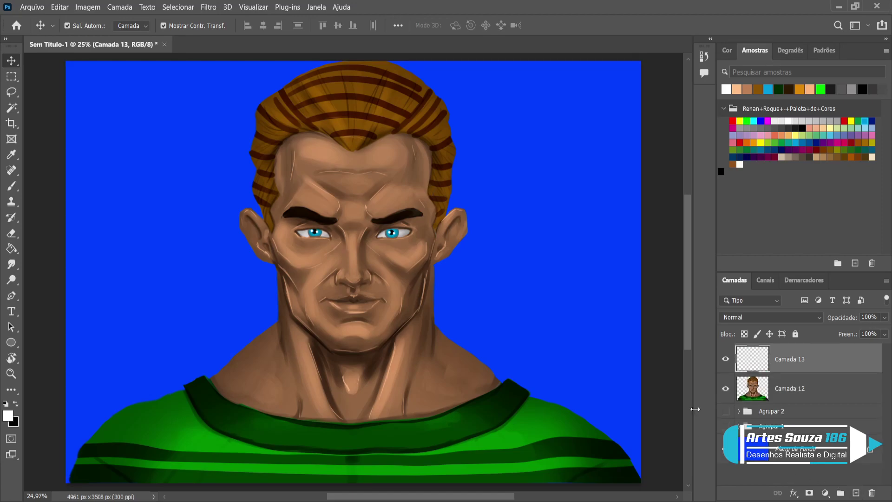
{"action": "left_click", "coordinate": [799, 372], "text": "alt"}
{"action": "key", "text": "b"}
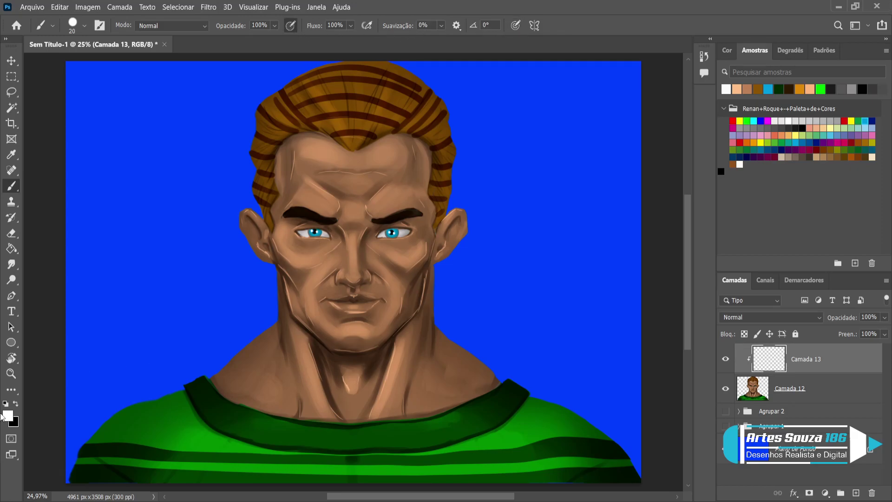
Paint a white rim light with a 125 px brush along the outer edges of the hair, ears, neck and shoulders
{"action": "key", "text": "bracketright"}
{"action": "key", "text": "bracketright"}
{"action": "key", "text": "bracketright"}
{"action": "key", "text": "bracketright"}
{"action": "key", "text": "bracketright"}
{"action": "key", "text": "bracketright"}
{"action": "key", "text": "bracketright"}
{"action": "key", "text": "bracketright"}
{"action": "key", "text": "bracketright"}
{"action": "mouse_move", "coordinate": [247, 110]}
{"action": "left_mouse_down"}
{"action": "mouse_move", "coordinate": [251, 191]}
{"action": "mouse_move", "coordinate": [265, 223]}
{"action": "mouse_move", "coordinate": [249, 207]}
{"action": "mouse_move", "coordinate": [229, 219]}
{"action": "mouse_move", "coordinate": [274, 280]}
{"action": "mouse_move", "coordinate": [264, 278]}
{"action": "mouse_move", "coordinate": [258, 331]}
{"action": "mouse_move", "coordinate": [270, 320]}
{"action": "mouse_move", "coordinate": [218, 372]}
{"action": "mouse_move", "coordinate": [138, 403]}
{"action": "mouse_move", "coordinate": [75, 488]}
{"action": "left_mouse_up"}
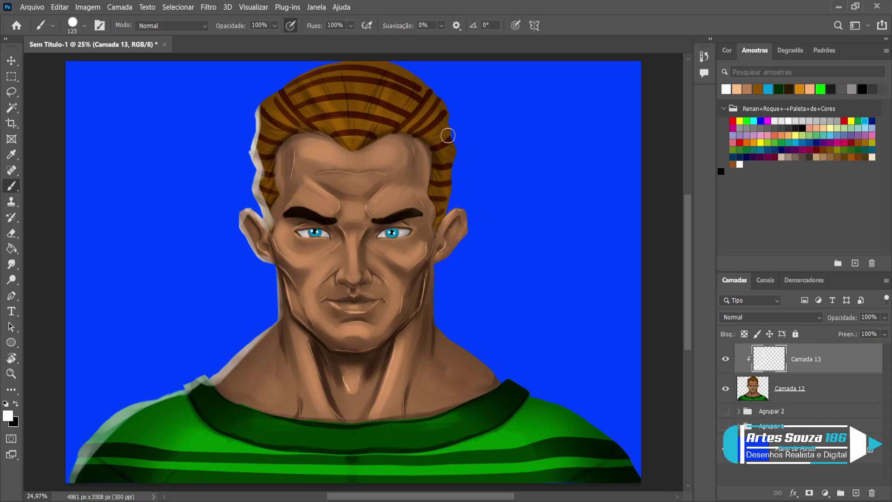
{"action": "mouse_move", "coordinate": [446, 100]}
{"action": "left_mouse_down"}
{"action": "mouse_move", "coordinate": [464, 176]}
{"action": "mouse_move", "coordinate": [459, 153]}
{"action": "mouse_move", "coordinate": [450, 209]}
{"action": "mouse_move", "coordinate": [453, 218]}
{"action": "mouse_move", "coordinate": [467, 205]}
{"action": "mouse_move", "coordinate": [468, 240]}
{"action": "mouse_move", "coordinate": [470, 229]}
{"action": "mouse_move", "coordinate": [440, 279]}
{"action": "mouse_move", "coordinate": [442, 335]}
{"action": "mouse_move", "coordinate": [522, 378]}
{"action": "mouse_move", "coordinate": [514, 375]}
{"action": "mouse_move", "coordinate": [514, 383]}
{"action": "mouse_move", "coordinate": [531, 395]}
{"action": "mouse_move", "coordinate": [600, 425]}
{"action": "mouse_move", "coordinate": [621, 442]}
{"action": "mouse_move", "coordinate": [637, 478]}
{"action": "left_mouse_up"}
{"action": "mouse_move", "coordinate": [442, 92]}
{"action": "left_mouse_down"}
{"action": "mouse_move", "coordinate": [388, 61]}
{"action": "mouse_move", "coordinate": [334, 66]}
{"action": "mouse_move", "coordinate": [280, 92]}
{"action": "mouse_move", "coordinate": [301, 81]}
{"action": "left_mouse_up"}
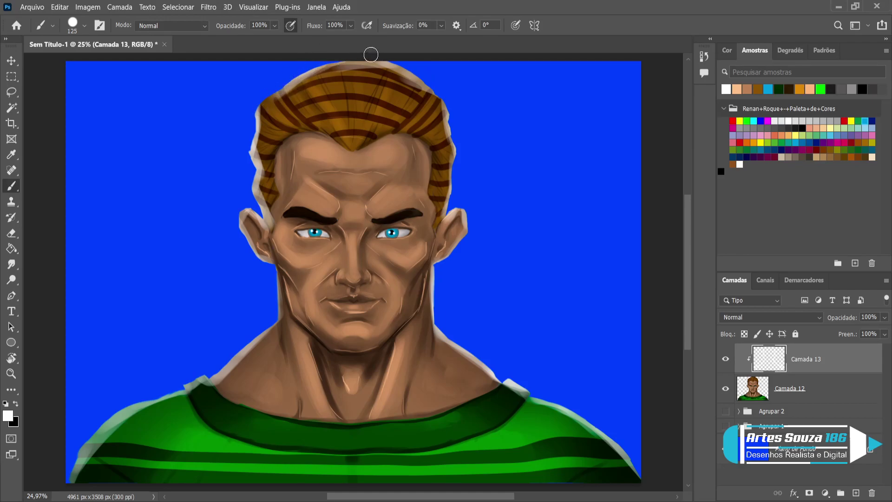
{"action": "left_click", "coordinate": [11, 76]}
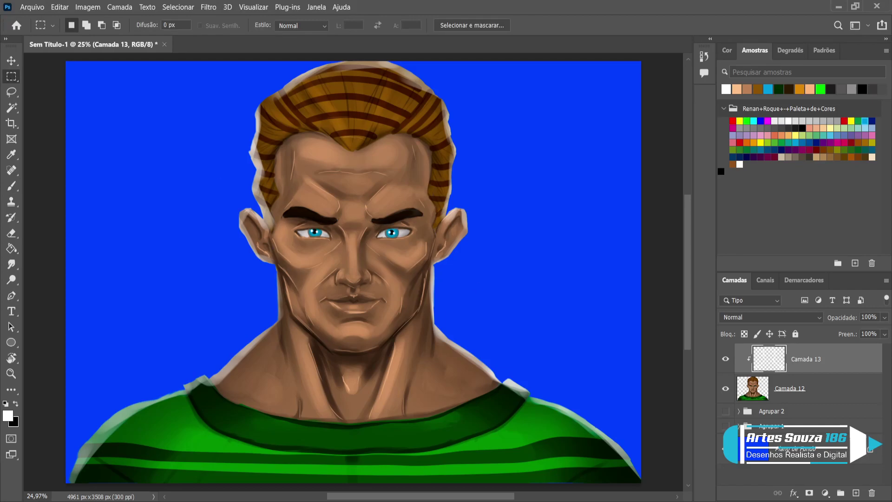
{"action": "left_click", "coordinate": [817, 388], "text": "shift"}
{"action": "key", "text": "v"}
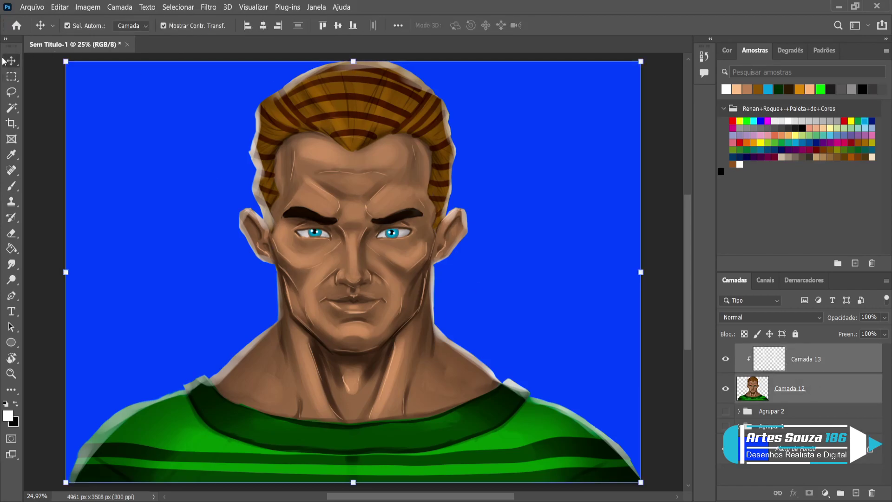
{"action": "mouse_move", "coordinate": [353, 61]}
{"action": "left_mouse_down"}
{"action": "mouse_move", "coordinate": [354, 72]}
{"action": "mouse_move", "coordinate": [353, 61]}
{"action": "left_mouse_up"}
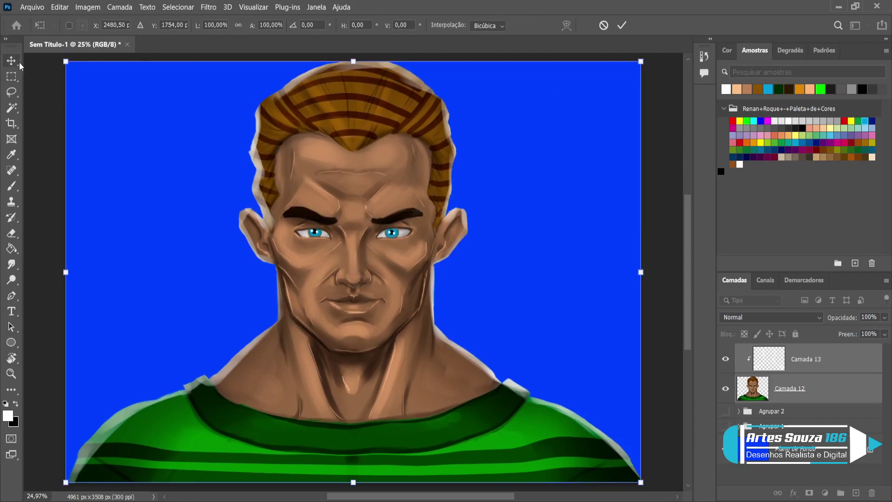
{"action": "key", "text": "Return"}
{"action": "left_click", "coordinate": [497, 179]}
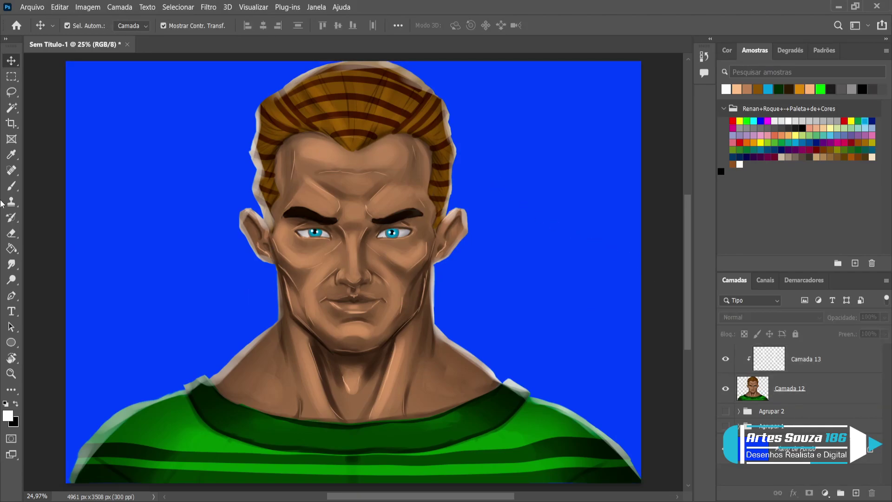
{"action": "left_click", "coordinate": [11, 186]}
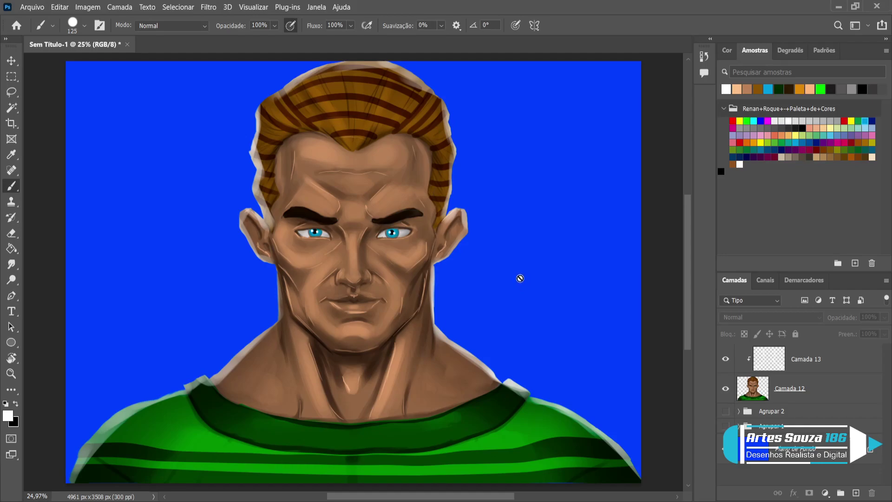
Add a clipped layer directly above Camada 12 and set up a black brush at size 10 for dark details
{"action": "left_click", "coordinate": [821, 370]}
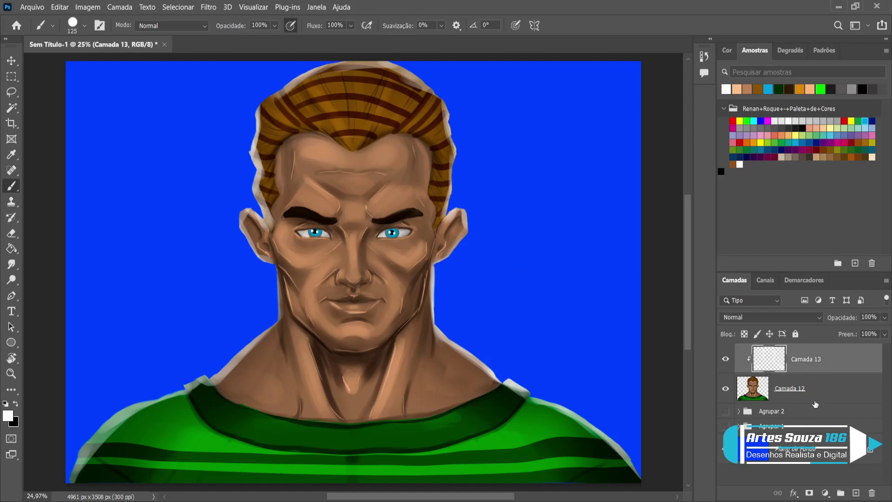
{"action": "left_click", "coordinate": [816, 398]}
{"action": "left_click", "coordinate": [857, 493]}
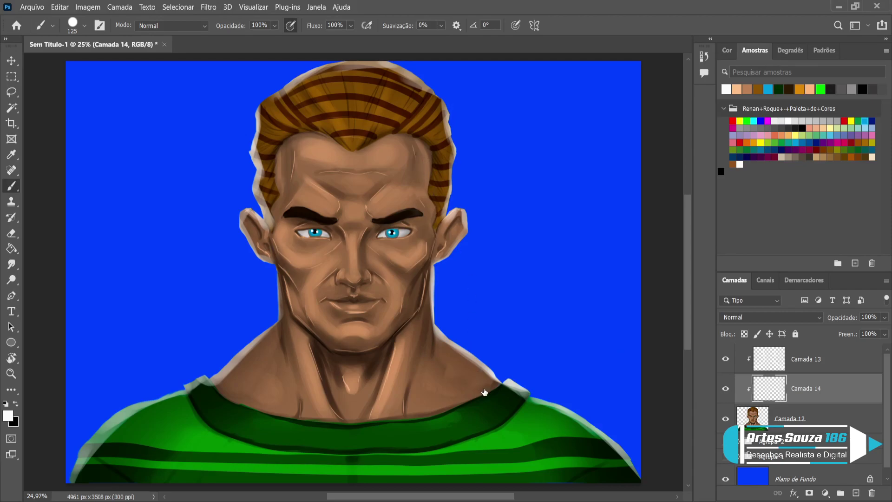
{"action": "key", "text": "period"}
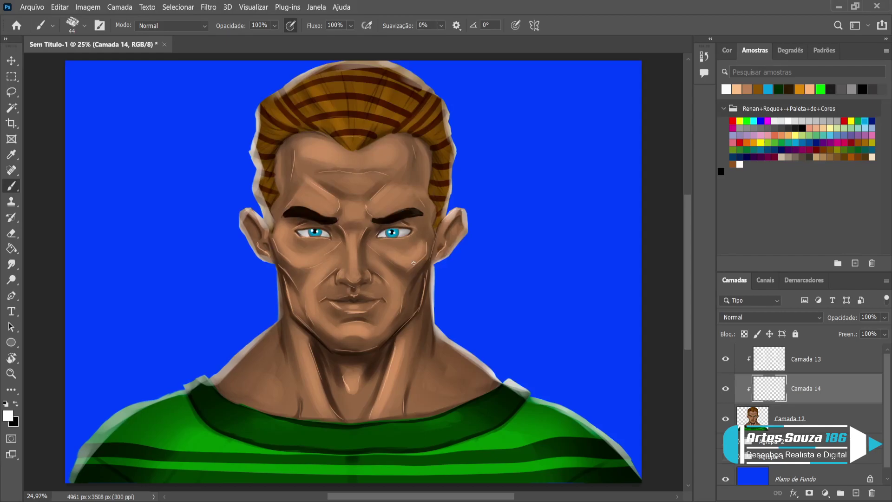
{"action": "key", "text": "x"}
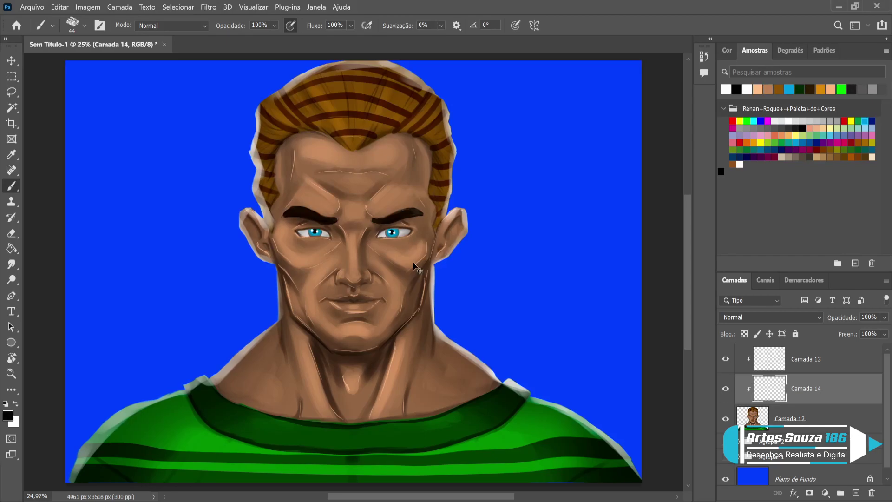
{"action": "scroll", "coordinate": [414, 264], "scroll_direction": "up", "scroll_amount": 1}
{"action": "scroll", "coordinate": [413, 263], "scroll_direction": "up", "scroll_amount": 2}
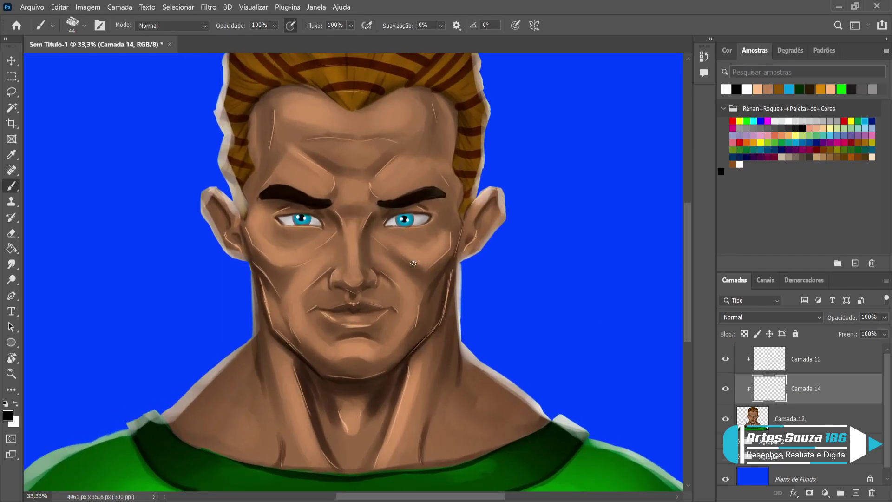
{"action": "key", "text": "bracketleft"}
{"action": "key", "text": "bracketleft"}
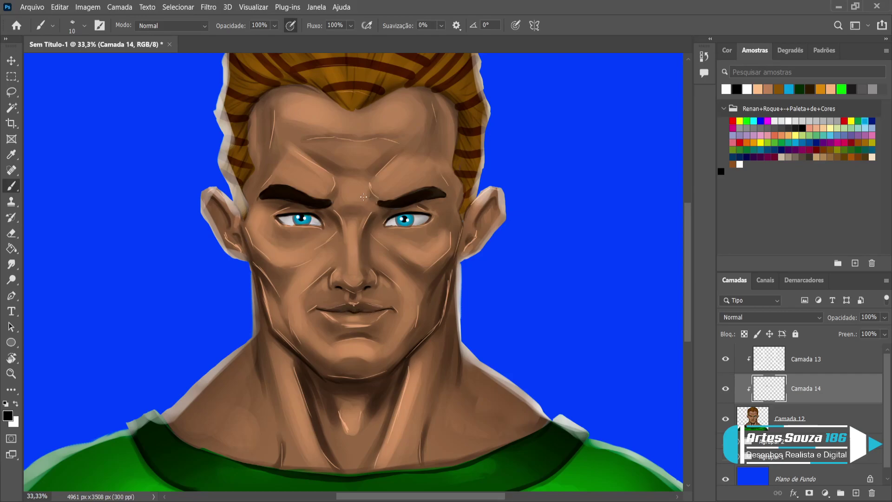
{"action": "scroll", "coordinate": [363, 197], "scroll_direction": "down", "scroll_amount": 2}
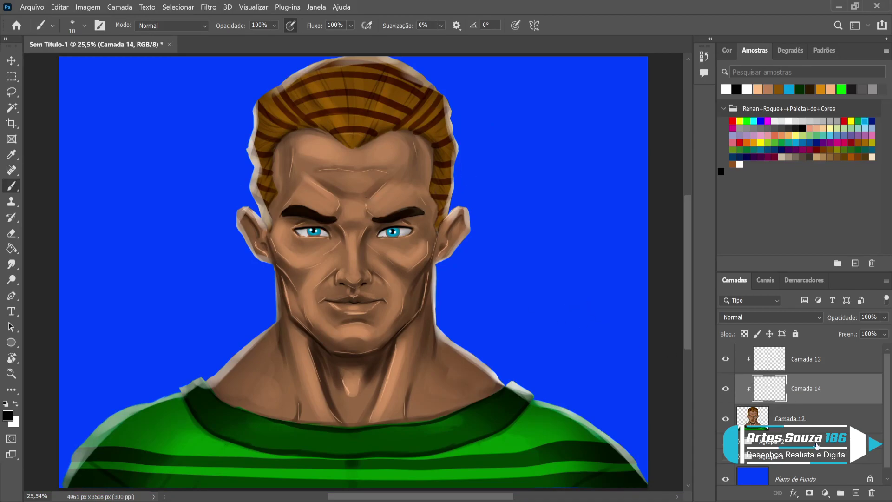
Add a new layer above Camada 13 and sample a light peach skin tone as the foreground colour
{"action": "left_click", "coordinate": [820, 370]}
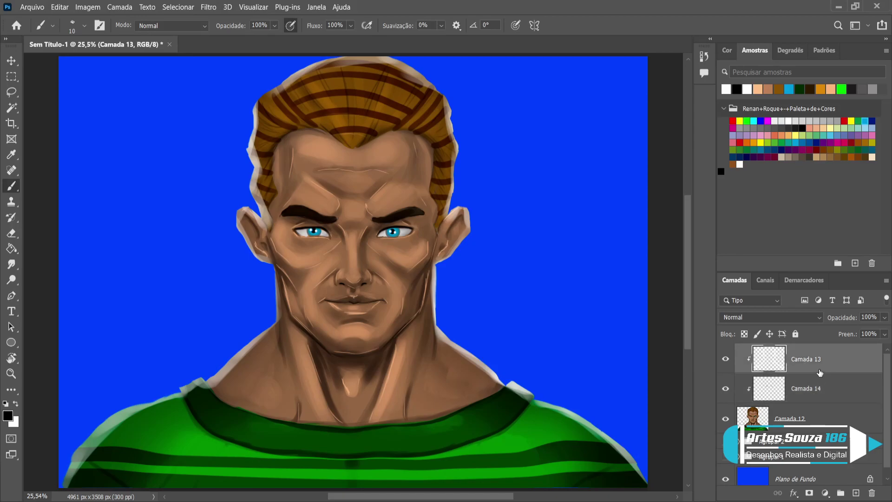
{"action": "left_click", "coordinate": [816, 399]}
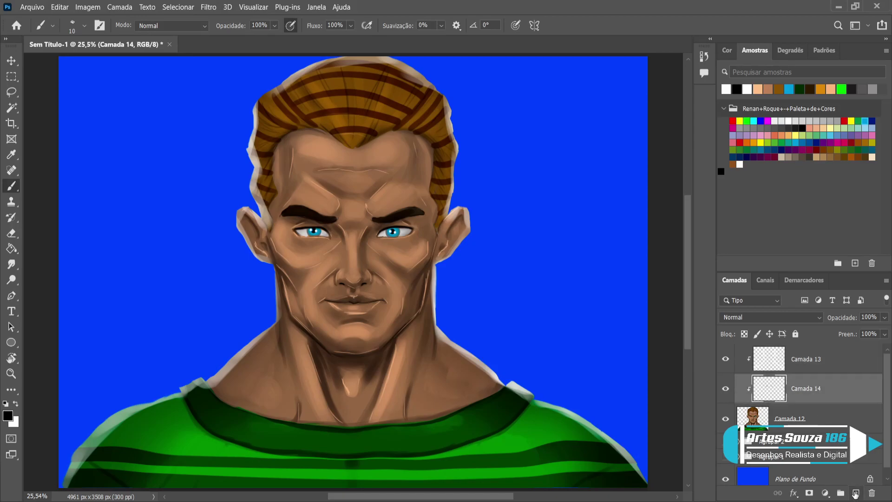
{"action": "left_click", "coordinate": [841, 369]}
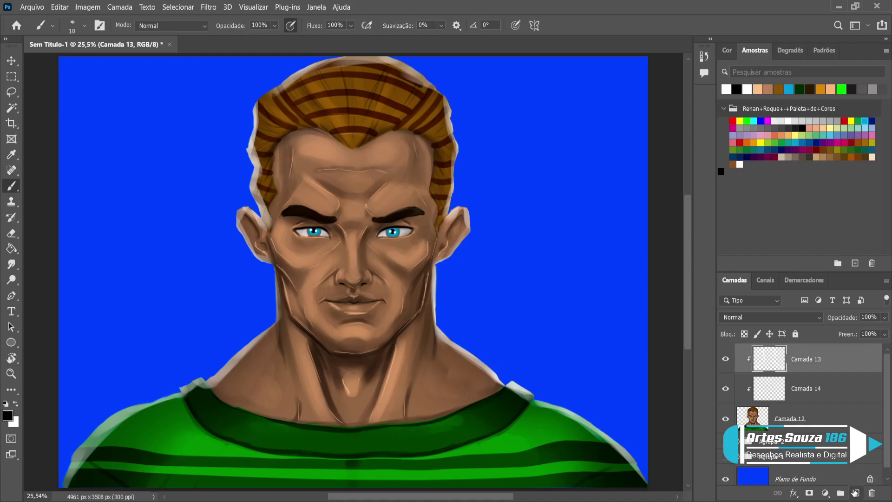
{"action": "left_click", "coordinate": [855, 493]}
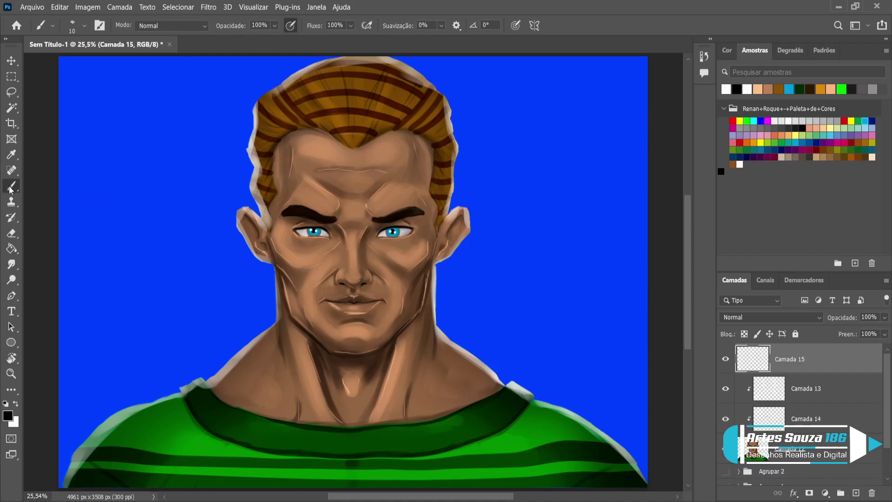
{"action": "key", "text": "i"}
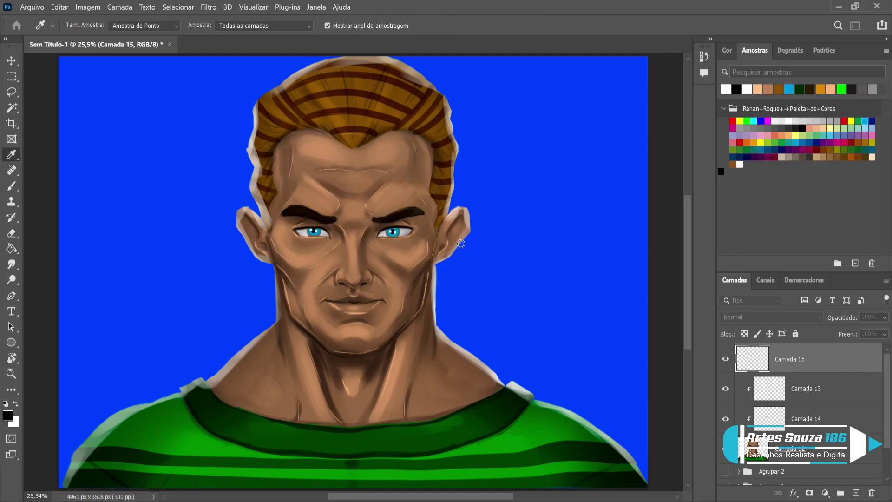
{"action": "left_click", "coordinate": [443, 208]}
{"action": "key", "text": "b"}
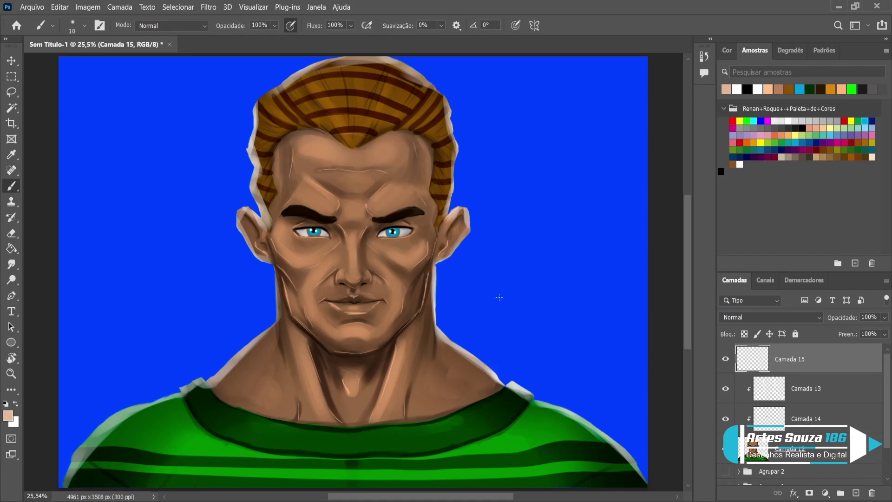
Paint soft peach highlights over the brow, cheeks, nose and chin with a soft brush of about 125 px
{"action": "key", "text": "bracketright"}
{"action": "key", "text": "bracketright"}
{"action": "key", "text": "bracketright"}
{"action": "key", "text": "bracketright"}
{"action": "key", "text": "bracketright"}
{"action": "key", "text": "bracketright"}
{"action": "key", "text": "bracketright"}
{"action": "key", "text": "bracketright"}
{"action": "key", "text": "bracketright"}
{"action": "key", "text": "bracketright"}
{"action": "key", "text": "bracketright"}
{"action": "key", "text": "bracketright"}
{"action": "key", "text": "bracketright"}
{"action": "mouse_move", "coordinate": [306, 200]}
{"action": "left_mouse_down"}
{"action": "mouse_move", "coordinate": [290, 180]}
{"action": "mouse_move", "coordinate": [302, 193]}
{"action": "mouse_move", "coordinate": [300, 168]}
{"action": "left_mouse_up"}
{"action": "mouse_move", "coordinate": [386, 201]}
{"action": "left_mouse_down"}
{"action": "mouse_move", "coordinate": [349, 213]}
{"action": "mouse_move", "coordinate": [357, 207]}
{"action": "mouse_move", "coordinate": [352, 280]}
{"action": "mouse_move", "coordinate": [349, 242]}
{"action": "left_mouse_up"}
{"action": "key", "text": "bracketleft"}
{"action": "mouse_move", "coordinate": [285, 248]}
{"action": "left_mouse_down"}
{"action": "mouse_move", "coordinate": [273, 233]}
{"action": "mouse_move", "coordinate": [304, 258]}
{"action": "mouse_move", "coordinate": [285, 248]}
{"action": "left_mouse_up"}
{"action": "mouse_move", "coordinate": [393, 263]}
{"action": "left_mouse_down"}
{"action": "mouse_move", "coordinate": [383, 251]}
{"action": "mouse_move", "coordinate": [404, 258]}
{"action": "left_mouse_up"}
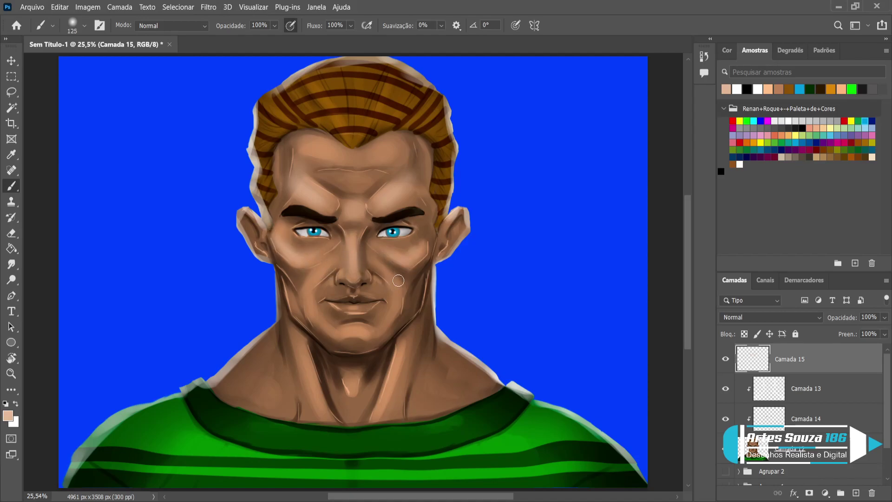
{"action": "mouse_move", "coordinate": [346, 277]}
{"action": "left_mouse_down"}
{"action": "mouse_move", "coordinate": [320, 269]}
{"action": "mouse_move", "coordinate": [336, 256]}
{"action": "left_mouse_up"}
{"action": "mouse_move", "coordinate": [335, 332]}
{"action": "left_mouse_down"}
{"action": "mouse_move", "coordinate": [369, 336]}
{"action": "mouse_move", "coordinate": [332, 331]}
{"action": "mouse_move", "coordinate": [348, 331]}
{"action": "mouse_move", "coordinate": [337, 333]}
{"action": "mouse_move", "coordinate": [351, 342]}
{"action": "mouse_move", "coordinate": [326, 356]}
{"action": "mouse_move", "coordinate": [306, 339]}
{"action": "mouse_move", "coordinate": [315, 385]}
{"action": "mouse_move", "coordinate": [307, 368]}
{"action": "mouse_move", "coordinate": [379, 361]}
{"action": "mouse_move", "coordinate": [401, 347]}
{"action": "mouse_move", "coordinate": [384, 383]}
{"action": "left_mouse_up"}
Enlarge the soft brush to 300 px and paint peach highlights on both sides between neck and shoulders
{"action": "key", "text": "bracketright"}
{"action": "key", "text": "bracketright"}
{"action": "key", "text": "bracketright"}
{"action": "key", "text": "bracketright"}
{"action": "key", "text": "bracketright"}
{"action": "left_click_drag", "start_coordinate": [260, 350], "coordinate": [231, 393]}
{"action": "mouse_move", "coordinate": [432, 352]}
{"action": "left_mouse_down"}
{"action": "mouse_move", "coordinate": [450, 361]}
{"action": "mouse_move", "coordinate": [474, 397]}
{"action": "left_mouse_up"}
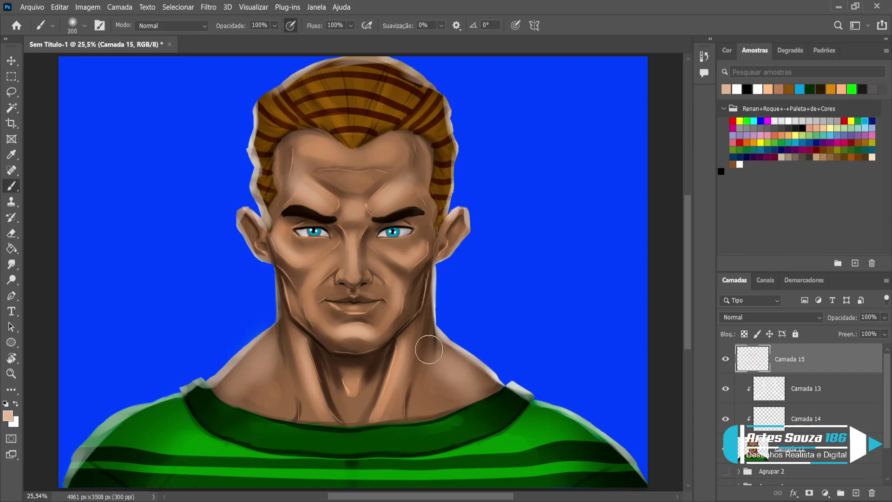
Reduce the soft brush and paint a peach highlight across the upper forehead
{"action": "key", "text": "bracketleft"}
{"action": "key", "text": "bracketleft"}
{"action": "key", "text": "bracketleft"}
{"action": "key", "text": "bracketleft"}
{"action": "key", "text": "bracketleft"}
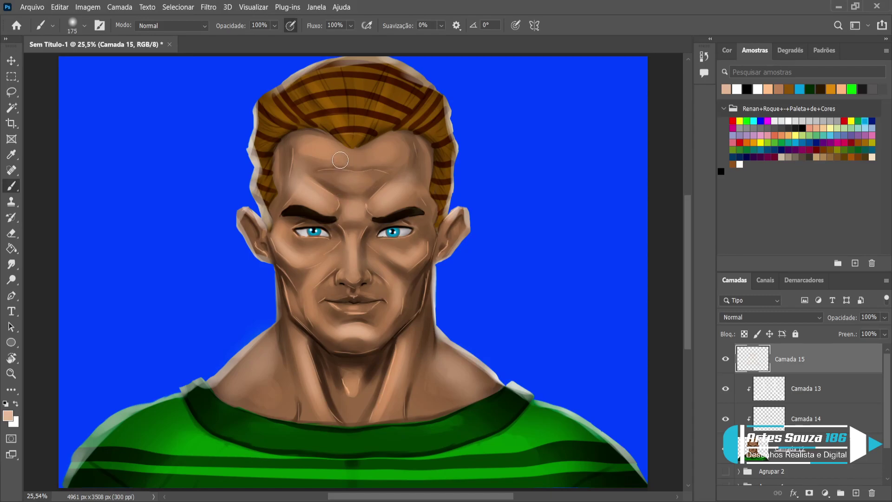
{"action": "key", "text": "bracketright"}
{"action": "key", "text": "bracketright"}
{"action": "mouse_move", "coordinate": [312, 142]}
{"action": "left_mouse_down"}
{"action": "mouse_move", "coordinate": [372, 160]}
{"action": "mouse_move", "coordinate": [392, 151]}
{"action": "left_mouse_up"}
Paint finer peach highlights on the ear, the throat and both neck muscles with a 70 px brush
{"action": "key", "text": "bracketleft"}
{"action": "key", "text": "bracketleft"}
{"action": "key", "text": "bracketleft"}
{"action": "key", "text": "bracketleft"}
{"action": "key", "text": "bracketleft"}
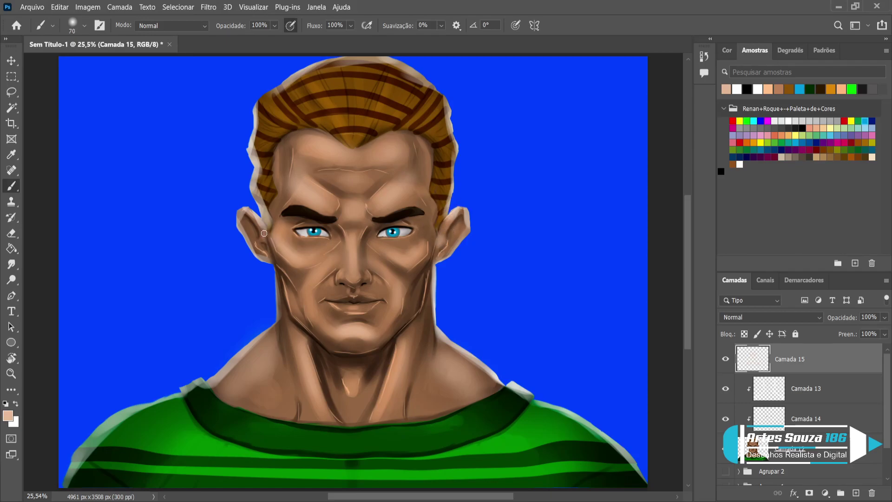
{"action": "left_click_drag", "start_coordinate": [255, 235], "coordinate": [240, 203]}
{"action": "mouse_move", "coordinate": [360, 389]}
{"action": "left_mouse_down"}
{"action": "mouse_move", "coordinate": [351, 388]}
{"action": "mouse_move", "coordinate": [363, 409]}
{"action": "left_mouse_up"}
{"action": "left_click_drag", "start_coordinate": [379, 401], "coordinate": [377, 419]}
{"action": "mouse_move", "coordinate": [271, 340]}
{"action": "left_mouse_down"}
{"action": "mouse_move", "coordinate": [285, 355]}
{"action": "mouse_move", "coordinate": [288, 384]}
{"action": "left_mouse_up"}
{"action": "left_click_drag", "start_coordinate": [438, 346], "coordinate": [433, 364]}
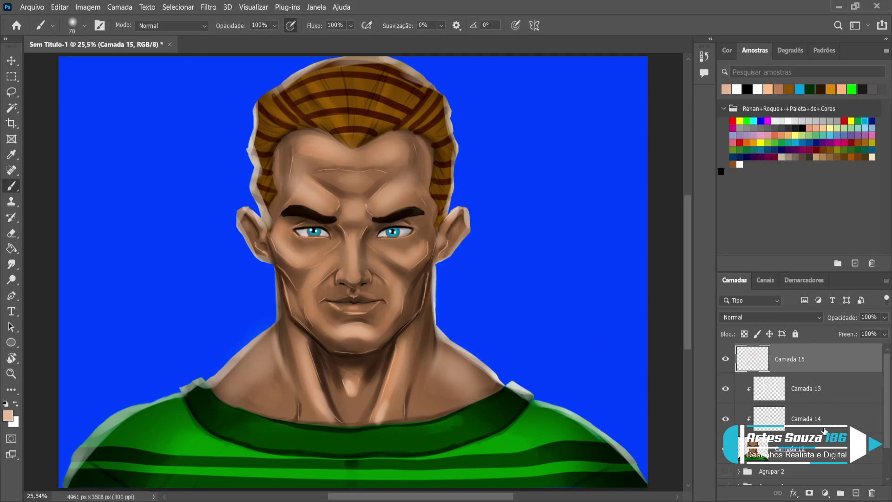
Add a clipped layer above Camada 12, set its blend mode to Multiplicação and sample a dark grey
{"action": "left_click", "coordinate": [820, 444]}
{"action": "left_click", "coordinate": [856, 493]}
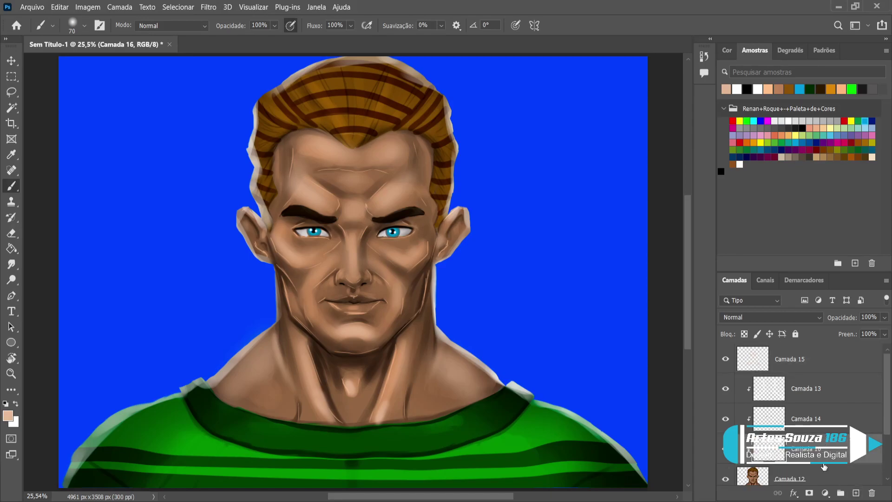
{"action": "scroll", "coordinate": [770, 312], "scroll_direction": "down", "scroll_amount": 3}
{"action": "key", "text": "i"}
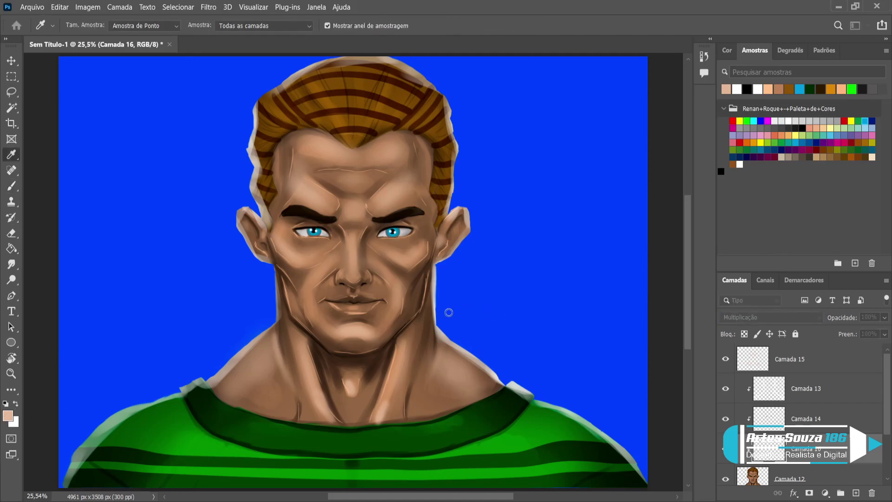
{"action": "left_click", "coordinate": [702, 224]}
{"action": "key", "text": "b"}
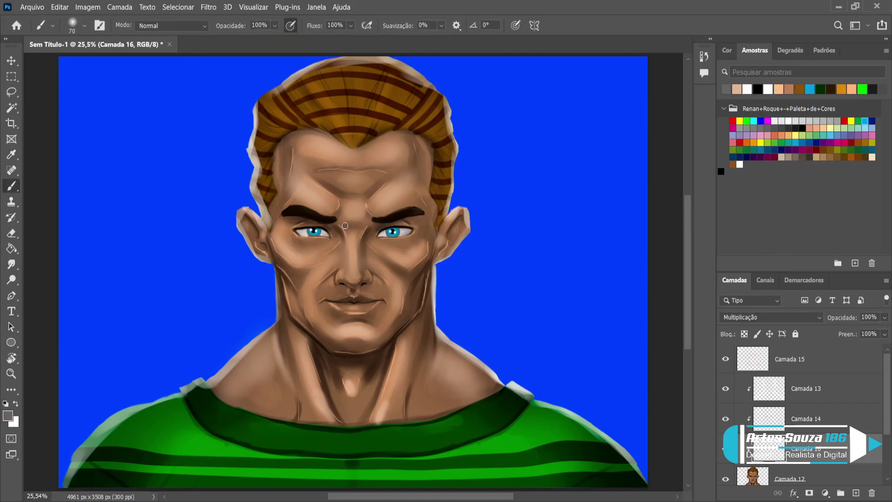
Enlarge the soft brush to 200 px and paint multiplied grey shadows around the eyes, nose and mouth
{"action": "key", "text": "bracketright"}
{"action": "key", "text": "bracketright"}
{"action": "key", "text": "bracketright"}
{"action": "key", "text": "bracketright"}
{"action": "key", "text": "bracketright"}
{"action": "left_click_drag", "start_coordinate": [336, 226], "coordinate": [309, 219]}
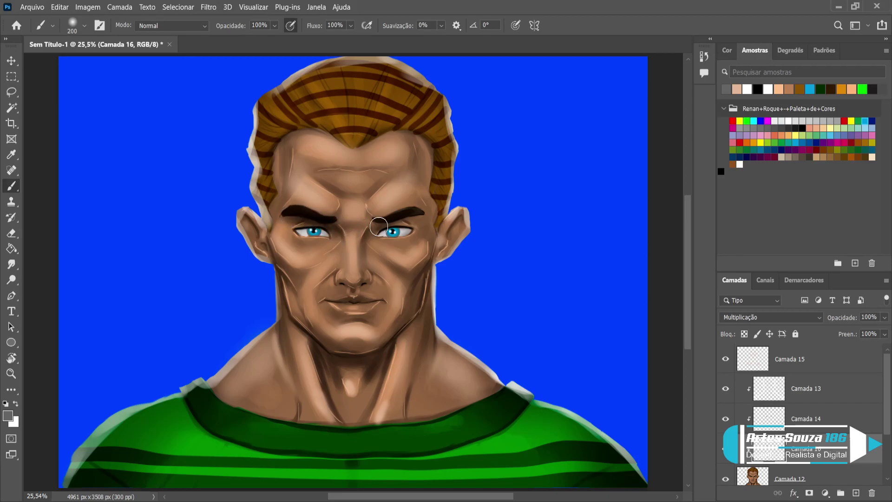
{"action": "mouse_move", "coordinate": [349, 284]}
{"action": "left_mouse_down"}
{"action": "mouse_move", "coordinate": [358, 286]}
{"action": "mouse_move", "coordinate": [340, 284]}
{"action": "mouse_move", "coordinate": [367, 298]}
{"action": "left_mouse_up"}
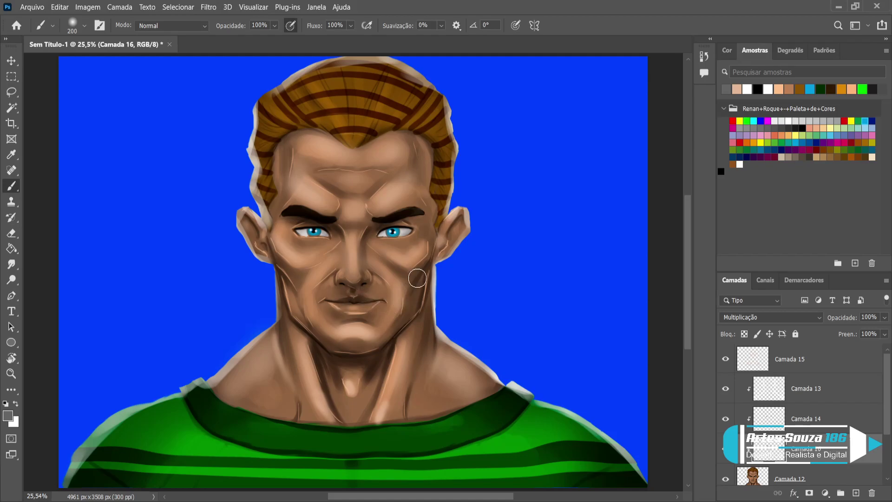
Paint grey shadows along the jaw, under the chin, beneath the brow, by the ear and down the side of the face
{"action": "mouse_move", "coordinate": [274, 265]}
{"action": "left_mouse_down"}
{"action": "mouse_move", "coordinate": [306, 334]}
{"action": "mouse_move", "coordinate": [279, 283]}
{"action": "mouse_move", "coordinate": [297, 309]}
{"action": "left_mouse_up"}
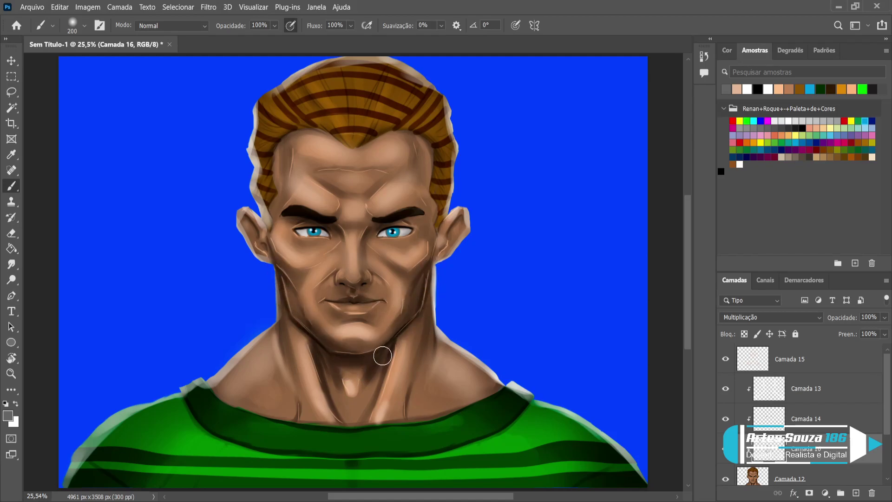
{"action": "mouse_move", "coordinate": [328, 367]}
{"action": "left_mouse_down"}
{"action": "mouse_move", "coordinate": [335, 396]}
{"action": "mouse_move", "coordinate": [385, 383]}
{"action": "left_mouse_up"}
{"action": "mouse_move", "coordinate": [302, 200]}
{"action": "left_mouse_down"}
{"action": "mouse_move", "coordinate": [331, 218]}
{"action": "mouse_move", "coordinate": [338, 203]}
{"action": "mouse_move", "coordinate": [371, 190]}
{"action": "mouse_move", "coordinate": [364, 211]}
{"action": "mouse_move", "coordinate": [357, 203]}
{"action": "mouse_move", "coordinate": [337, 212]}
{"action": "left_mouse_up"}
{"action": "mouse_move", "coordinate": [262, 216]}
{"action": "left_mouse_down"}
{"action": "mouse_move", "coordinate": [276, 152]}
{"action": "mouse_move", "coordinate": [289, 136]}
{"action": "mouse_move", "coordinate": [282, 216]}
{"action": "left_mouse_up"}
{"action": "mouse_move", "coordinate": [408, 139]}
{"action": "left_mouse_down"}
{"action": "mouse_move", "coordinate": [426, 163]}
{"action": "mouse_move", "coordinate": [418, 153]}
{"action": "mouse_move", "coordinate": [427, 214]}
{"action": "mouse_move", "coordinate": [425, 259]}
{"action": "mouse_move", "coordinate": [425, 250]}
{"action": "mouse_move", "coordinate": [409, 280]}
{"action": "mouse_move", "coordinate": [405, 328]}
{"action": "left_mouse_up"}
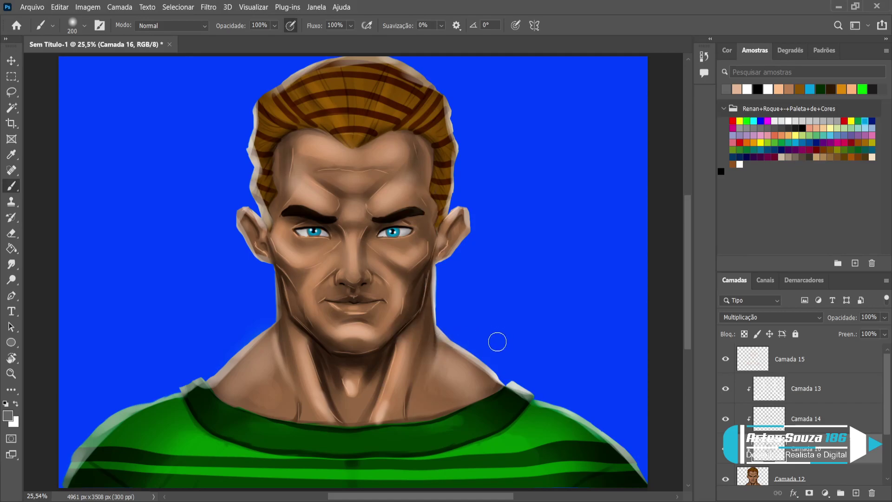
Enlarge the soft brush to 700 px and paint broad grey shadows over the shoulders, shirt, lower neck and forehead
{"action": "key", "text": "bracketright"}
{"action": "key", "text": "bracketright"}
{"action": "key", "text": "bracketright"}
{"action": "key", "text": "bracketright"}
{"action": "key", "text": "bracketright"}
{"action": "key", "text": "bracketright"}
{"action": "left_click_drag", "start_coordinate": [575, 412], "coordinate": [563, 400]}
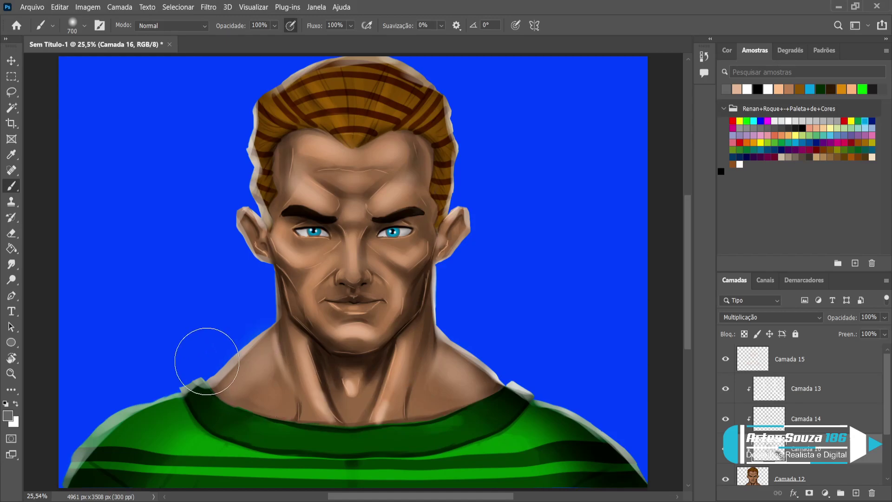
{"action": "mouse_move", "coordinate": [119, 407]}
{"action": "left_mouse_down"}
{"action": "mouse_move", "coordinate": [197, 422]}
{"action": "mouse_move", "coordinate": [184, 405]}
{"action": "mouse_move", "coordinate": [269, 432]}
{"action": "left_mouse_up"}
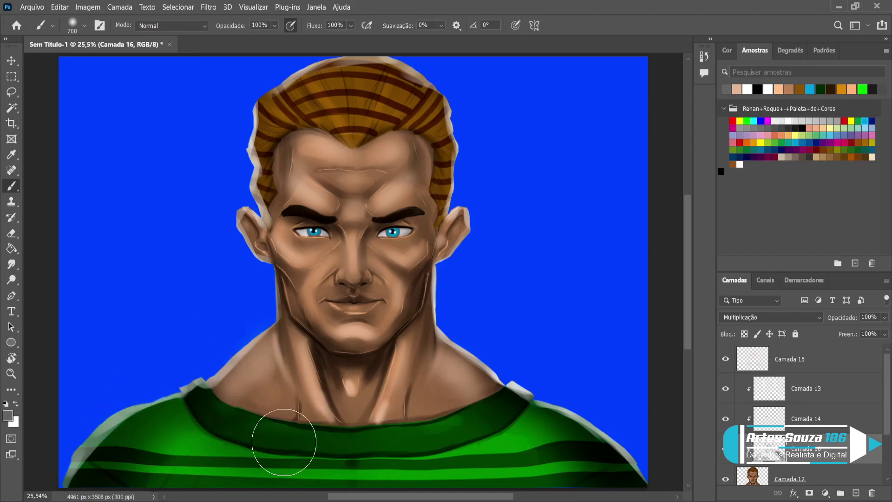
{"action": "mouse_move", "coordinate": [385, 426]}
{"action": "left_mouse_down"}
{"action": "mouse_move", "coordinate": [305, 374]}
{"action": "mouse_move", "coordinate": [302, 347]}
{"action": "mouse_move", "coordinate": [362, 388]}
{"action": "mouse_move", "coordinate": [348, 380]}
{"action": "mouse_move", "coordinate": [395, 353]}
{"action": "mouse_move", "coordinate": [353, 387]}
{"action": "mouse_move", "coordinate": [319, 353]}
{"action": "mouse_move", "coordinate": [297, 367]}
{"action": "mouse_move", "coordinate": [306, 345]}
{"action": "mouse_move", "coordinate": [381, 383]}
{"action": "mouse_move", "coordinate": [425, 355]}
{"action": "mouse_move", "coordinate": [396, 373]}
{"action": "left_mouse_up"}
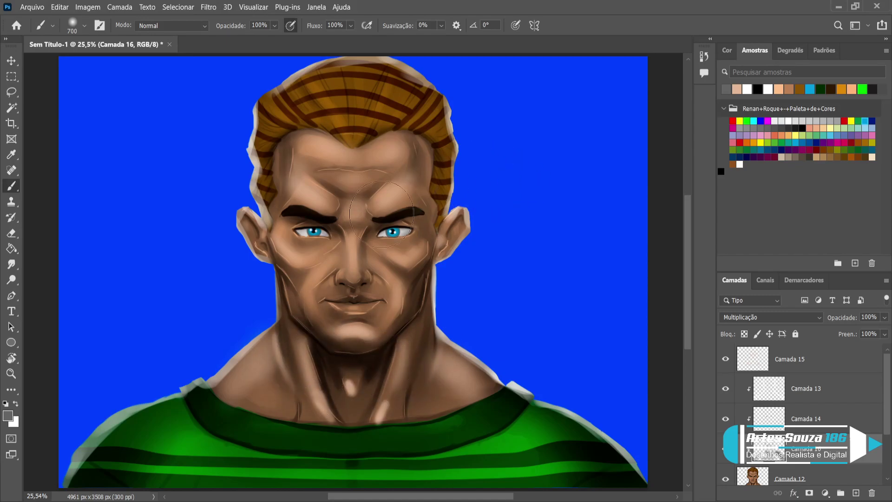
{"action": "mouse_move", "coordinate": [359, 226]}
{"action": "left_mouse_down"}
{"action": "mouse_move", "coordinate": [353, 237]}
{"action": "mouse_move", "coordinate": [363, 242]}
{"action": "mouse_move", "coordinate": [326, 148]}
{"action": "mouse_move", "coordinate": [334, 139]}
{"action": "mouse_move", "coordinate": [368, 135]}
{"action": "mouse_move", "coordinate": [321, 130]}
{"action": "mouse_move", "coordinate": [395, 126]}
{"action": "mouse_move", "coordinate": [322, 144]}
{"action": "mouse_move", "coordinate": [394, 165]}
{"action": "left_mouse_up"}
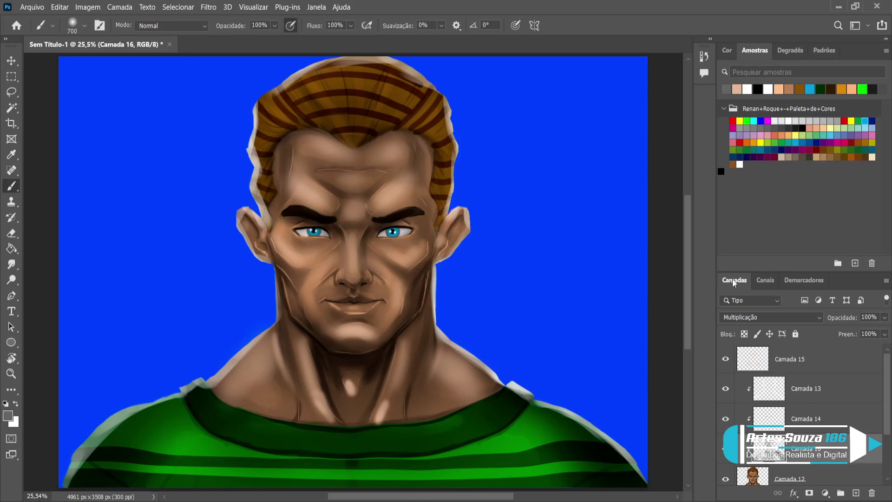
Lower the opacity of the multiplied shadow layer to 68% and of Camada 15 to 43%
{"action": "left_click_drag", "start_coordinate": [884, 317], "coordinate": [866, 332]}
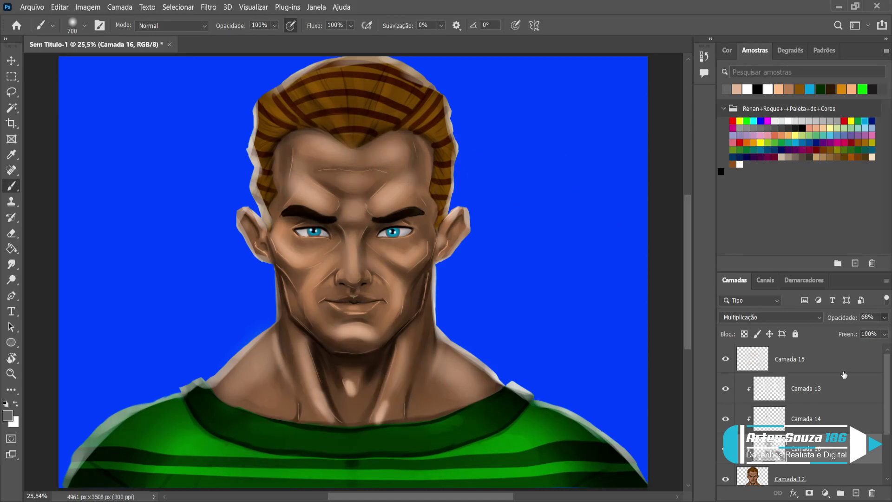
{"action": "left_click", "coordinate": [758, 424]}
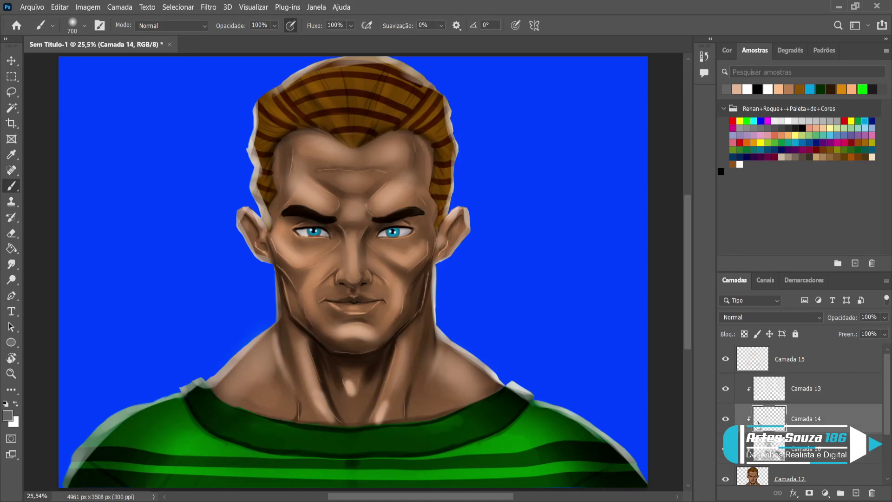
{"action": "left_click", "coordinate": [809, 365]}
{"action": "mouse_move", "coordinate": [884, 319]}
{"action": "left_mouse_down"}
{"action": "mouse_move", "coordinate": [847, 333]}
{"action": "mouse_move", "coordinate": [855, 333]}
{"action": "left_mouse_up"}
{"action": "left_click", "coordinate": [14, 66]}
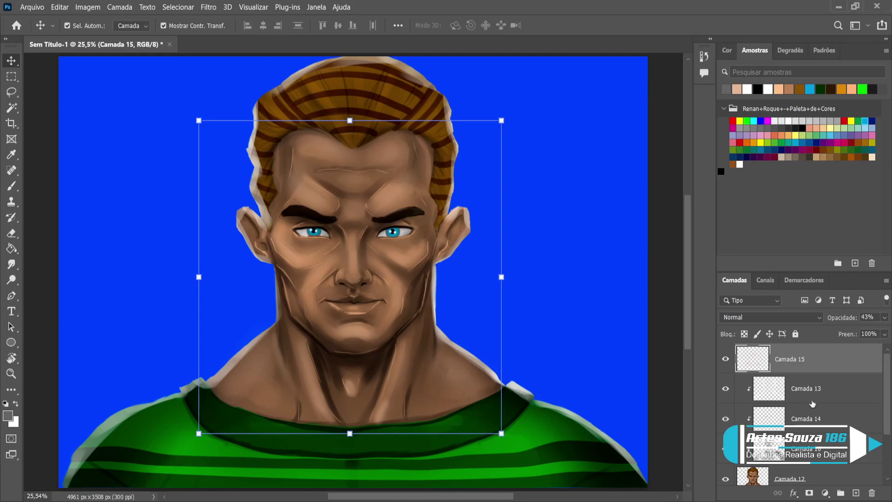
Add an empty layer between Camada 12 and Agrupar 2 and choose a splatter brush
{"action": "scroll", "coordinate": [833, 489], "scroll_direction": "down", "scroll_amount": 1}
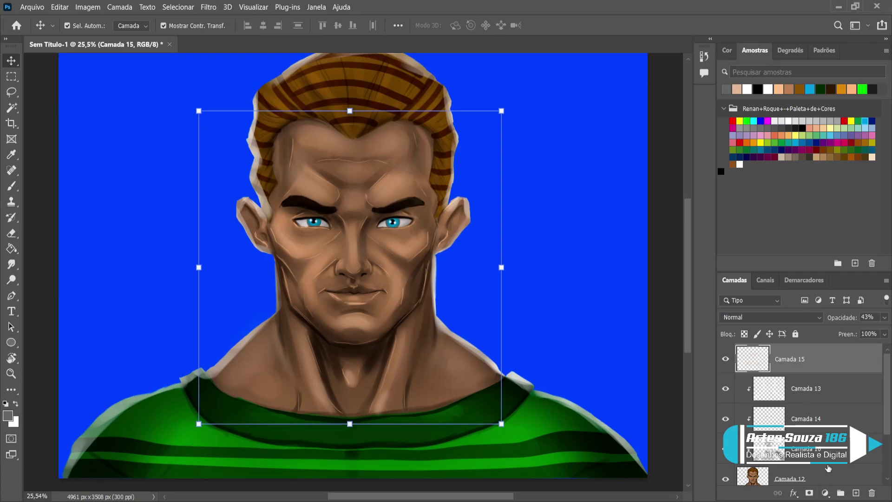
{"action": "scroll", "coordinate": [816, 474], "scroll_direction": "down", "scroll_amount": 3}
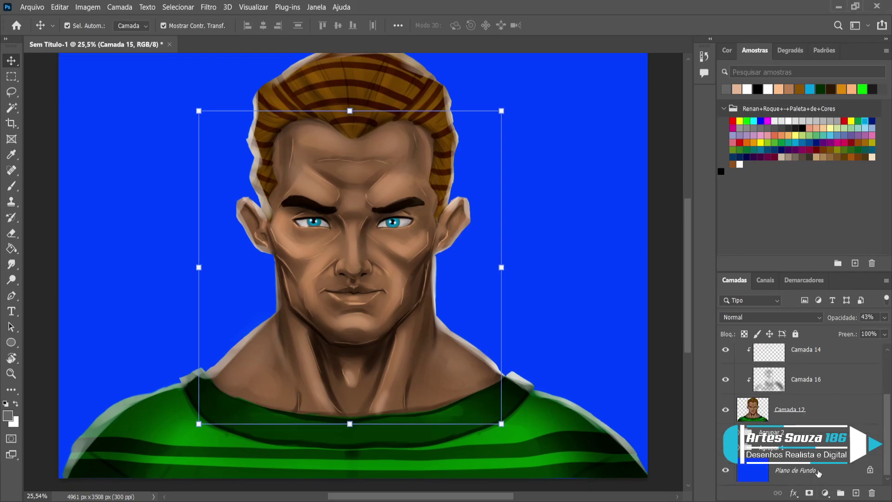
{"action": "left_click", "coordinate": [790, 433]}
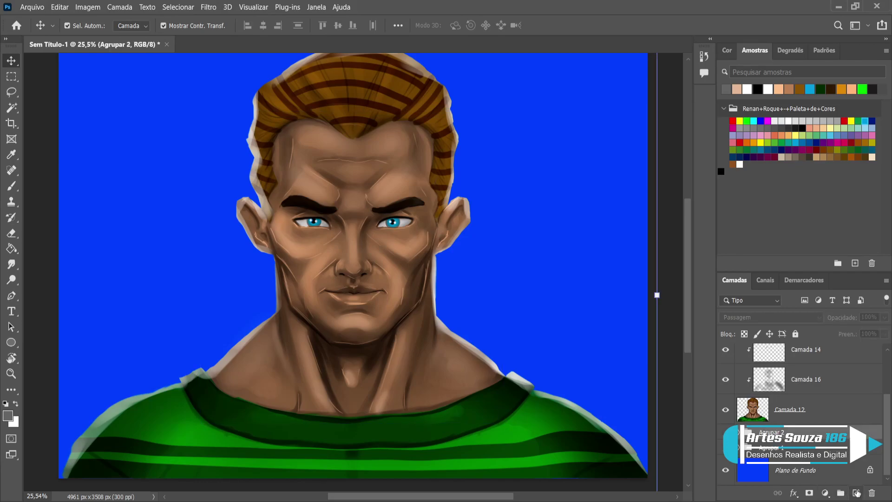
{"action": "left_click", "coordinate": [856, 493]}
{"action": "left_click", "coordinate": [11, 186]}
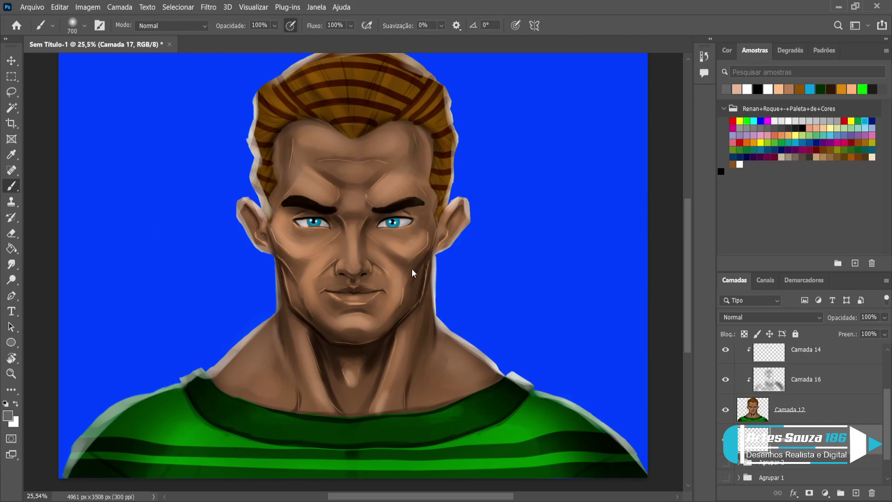
{"action": "key", "text": "comma"}
{"action": "key", "text": "period"}
Try a grey splatter on the blue background beside the head with an 1800 px brush
{"action": "key", "text": "bracketright"}
{"action": "key", "text": "bracketright"}
{"action": "key", "text": "bracketright"}
{"action": "key", "text": "bracketright"}
{"action": "key", "text": "bracketright"}
{"action": "key", "text": "bracketright"}
{"action": "key", "text": "bracketright"}
{"action": "key", "text": "bracketright"}
{"action": "key", "text": "bracketright"}
{"action": "key", "text": "bracketright"}
{"action": "key", "text": "bracketright"}
{"action": "key", "text": "bracketright"}
{"action": "key", "text": "bracketright"}
{"action": "key", "text": "bracketright"}
{"action": "key", "text": "bracketright"}
{"action": "key", "text": "bracketright"}
{"action": "key", "text": "bracketright"}
{"action": "key", "text": "bracketright"}
{"action": "key", "text": "bracketright"}
{"action": "left_click_drag", "start_coordinate": [182, 209], "coordinate": [158, 223]}
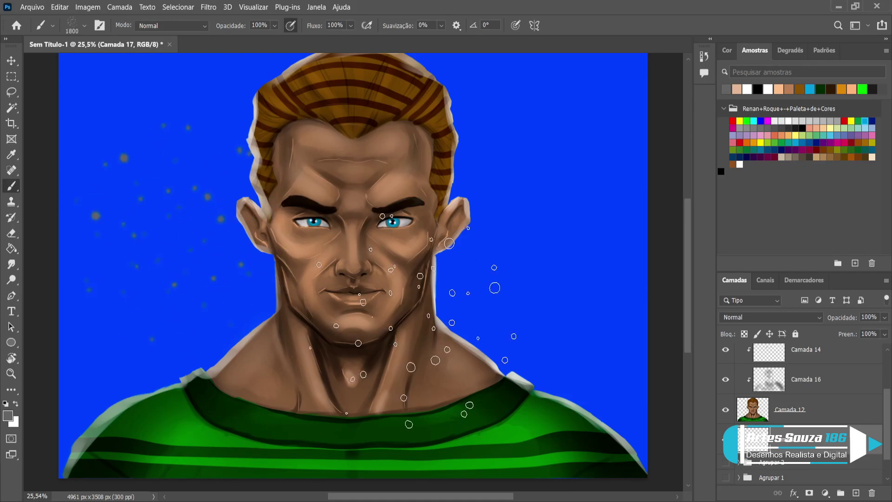
{"action": "key", "text": "ctrl+z"}
Reduce the splatter brush to 1300 px, pick an orange-brown and spatter specks across the background on both sides of the head
{"action": "key", "text": "bracketleft"}
{"action": "key", "text": "bracketleft"}
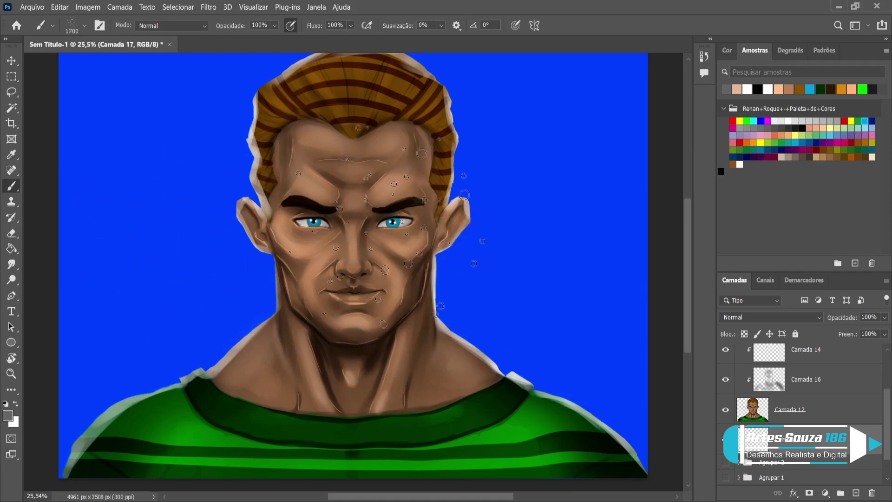
{"action": "key", "text": "bracketleft"}
{"action": "key", "text": "bracketleft"}
{"action": "key", "text": "bracketleft"}
{"action": "key", "text": "i"}
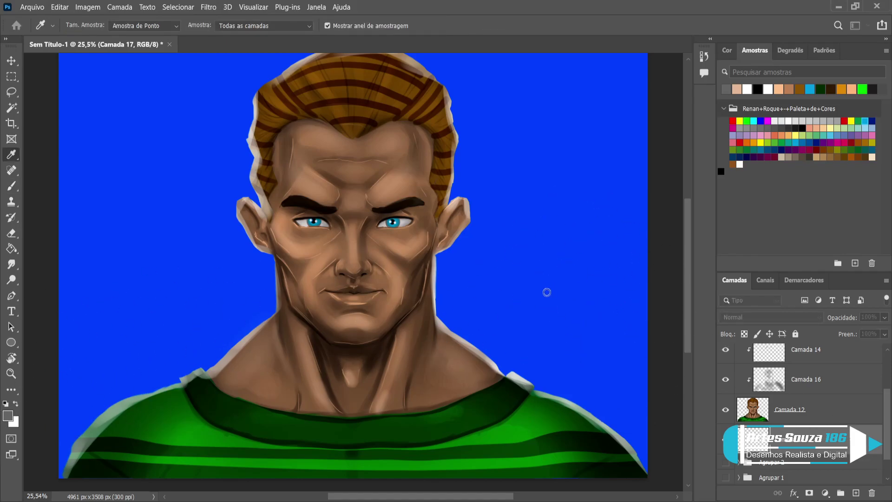
{"action": "key", "text": "b"}
{"action": "mouse_move", "coordinate": [568, 200]}
{"action": "left_mouse_down"}
{"action": "mouse_move", "coordinate": [508, 259]}
{"action": "mouse_move", "coordinate": [472, 328]}
{"action": "mouse_move", "coordinate": [344, 363]}
{"action": "mouse_move", "coordinate": [180, 298]}
{"action": "mouse_move", "coordinate": [179, 159]}
{"action": "mouse_move", "coordinate": [110, 299]}
{"action": "mouse_move", "coordinate": [145, 377]}
{"action": "mouse_move", "coordinate": [636, 367]}
{"action": "mouse_move", "coordinate": [595, 279]}
{"action": "mouse_move", "coordinate": [557, 149]}
{"action": "mouse_move", "coordinate": [158, 204]}
{"action": "left_mouse_up"}
Add an empty layer above Camada 15 and spatter orange-brown specks over the shoulders and shirt
{"action": "scroll", "coordinate": [814, 395], "scroll_direction": "up", "scroll_amount": 3}
{"action": "left_click", "coordinate": [813, 367]}
{"action": "left_click", "coordinate": [856, 493]}
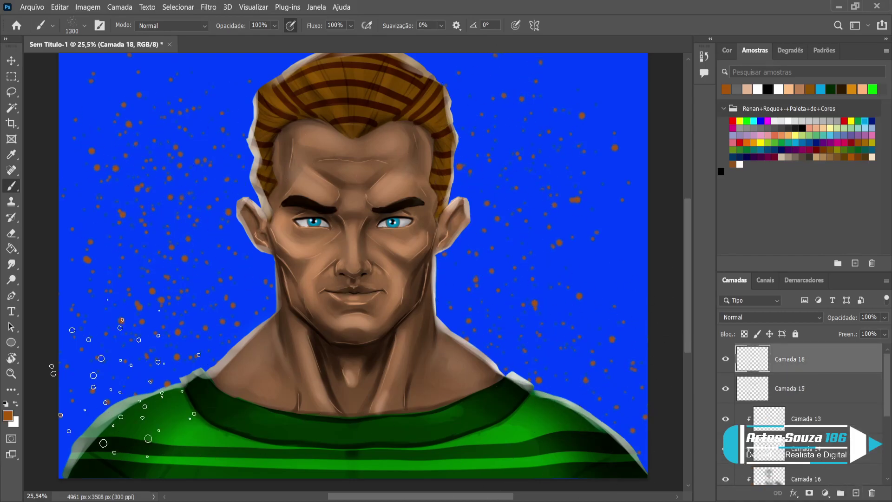
{"action": "mouse_move", "coordinate": [270, 418]}
{"action": "left_mouse_down"}
{"action": "mouse_move", "coordinate": [362, 444]}
{"action": "mouse_move", "coordinate": [541, 393]}
{"action": "mouse_move", "coordinate": [554, 398]}
{"action": "mouse_move", "coordinate": [530, 330]}
{"action": "left_mouse_up"}
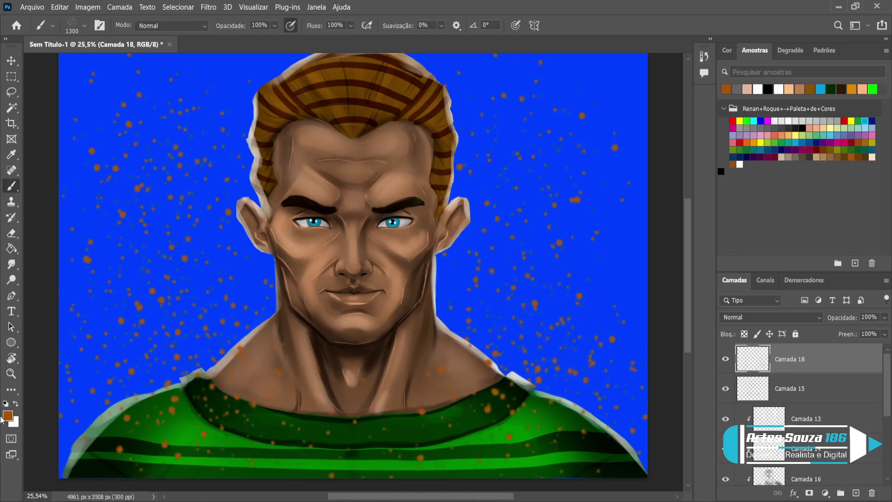
Pick a lighter orange and spatter it across the background, neck and shirt
{"action": "key", "text": "i"}
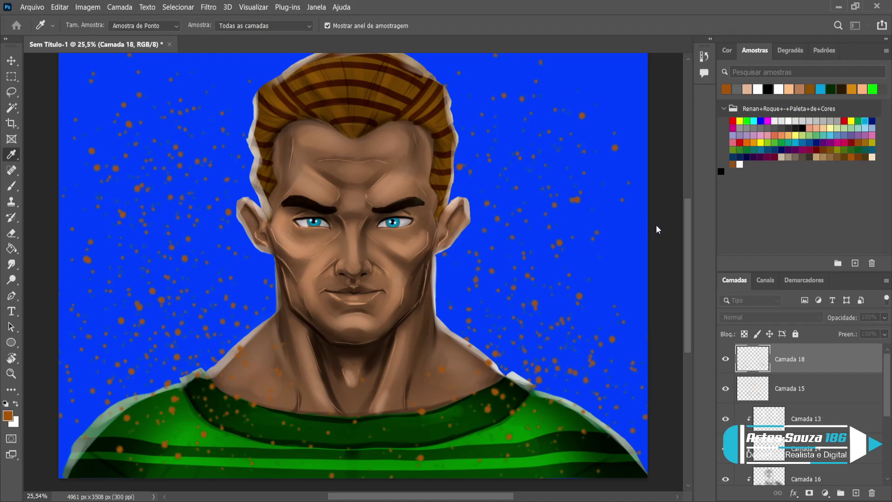
{"action": "key", "text": "b"}
{"action": "mouse_move", "coordinate": [286, 423]}
{"action": "left_mouse_down"}
{"action": "mouse_move", "coordinate": [233, 399]}
{"action": "mouse_move", "coordinate": [162, 306]}
{"action": "mouse_move", "coordinate": [185, 209]}
{"action": "mouse_move", "coordinate": [148, 126]}
{"action": "mouse_move", "coordinate": [93, 353]}
{"action": "mouse_move", "coordinate": [111, 409]}
{"action": "mouse_move", "coordinate": [600, 344]}
{"action": "mouse_move", "coordinate": [550, 116]}
{"action": "mouse_move", "coordinate": [585, 260]}
{"action": "mouse_move", "coordinate": [502, 321]}
{"action": "mouse_move", "coordinate": [325, 372]}
{"action": "mouse_move", "coordinate": [181, 446]}
{"action": "mouse_move", "coordinate": [595, 442]}
{"action": "mouse_move", "coordinate": [409, 450]}
{"action": "mouse_move", "coordinate": [368, 442]}
{"action": "left_mouse_up"}
Set the splatter brush to 600 px and cover both shoulders and the shirt densely with fine light-orange grains
{"action": "key", "text": "bracketleft"}
{"action": "key", "text": "bracketleft"}
{"action": "key", "text": "bracketleft"}
{"action": "key", "text": "bracketleft"}
{"action": "key", "text": "bracketleft"}
{"action": "key", "text": "bracketleft"}
{"action": "key", "text": "bracketleft"}
{"action": "key", "text": "bracketleft"}
{"action": "key", "text": "bracketright"}
{"action": "key", "text": "bracketright"}
{"action": "key", "text": "bracketright"}
{"action": "key", "text": "bracketright"}
{"action": "key", "text": "bracketright"}
{"action": "key", "text": "bracketright"}
{"action": "key", "text": "bracketright"}
{"action": "key", "text": "bracketright"}
{"action": "key", "text": "bracketright"}
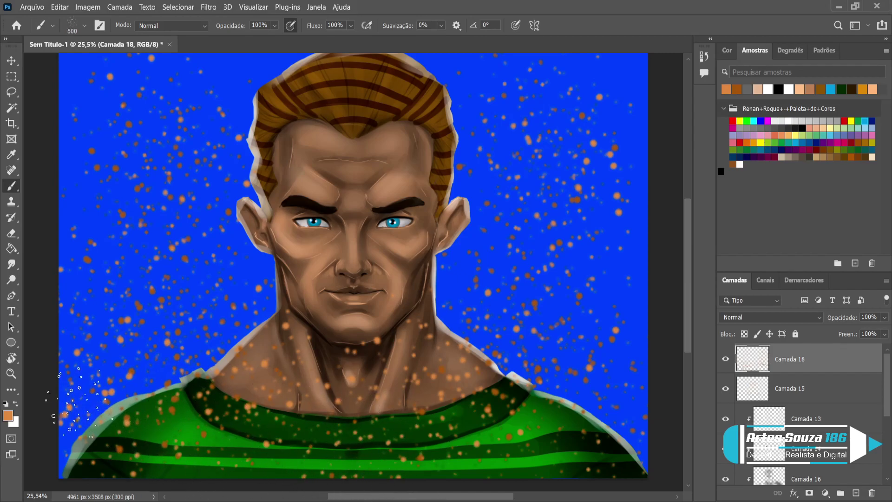
{"action": "left_click_drag", "start_coordinate": [68, 439], "coordinate": [223, 456]}
{"action": "mouse_move", "coordinate": [649, 421]}
{"action": "left_mouse_down"}
{"action": "mouse_move", "coordinate": [490, 463]}
{"action": "mouse_move", "coordinate": [416, 458]}
{"action": "mouse_move", "coordinate": [479, 471]}
{"action": "mouse_move", "coordinate": [611, 368]}
{"action": "mouse_move", "coordinate": [577, 423]}
{"action": "mouse_move", "coordinate": [632, 368]}
{"action": "mouse_move", "coordinate": [610, 462]}
{"action": "mouse_move", "coordinate": [581, 463]}
{"action": "left_mouse_up"}
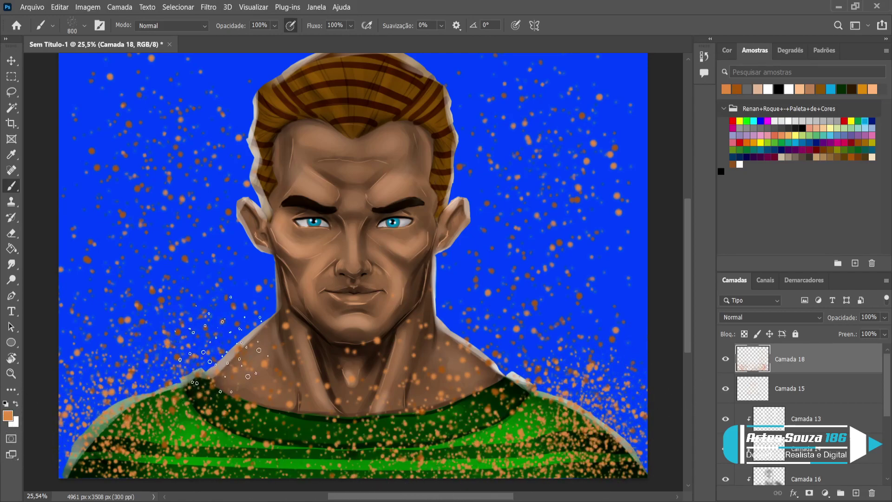
Reduce the splatter brush to 300 px, sample a pale beige and spatter fine dust along the neck, shoulders, jaw and hair
{"action": "key", "text": "bracketleft"}
{"action": "left_click", "coordinate": [249, 332], "text": "alt"}
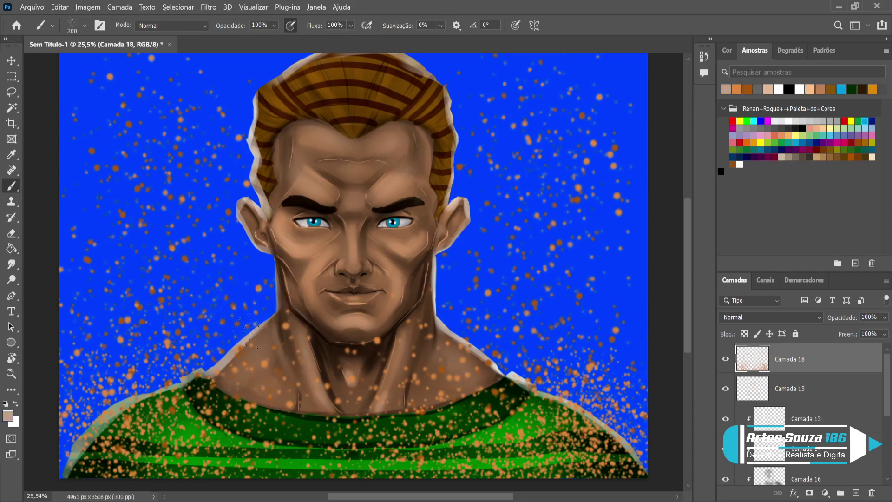
{"action": "mouse_move", "coordinate": [241, 328]}
{"action": "left_mouse_down"}
{"action": "mouse_move", "coordinate": [193, 374]}
{"action": "mouse_move", "coordinate": [156, 395]}
{"action": "mouse_move", "coordinate": [193, 358]}
{"action": "left_mouse_up"}
{"action": "left_click_drag", "start_coordinate": [449, 315], "coordinate": [553, 415]}
{"action": "left_click_drag", "start_coordinate": [446, 332], "coordinate": [413, 294]}
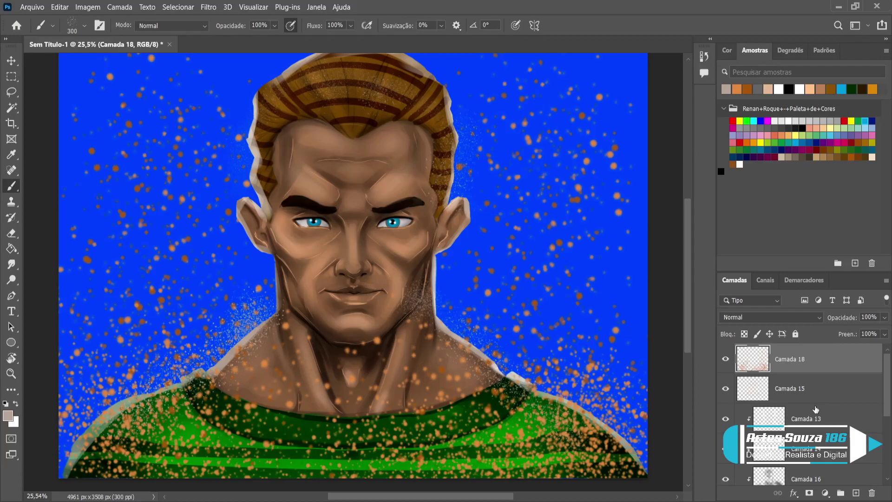
Duplicate the Camada 18 splatter layer and streak the copy's specks vertically with a motion blur filter
{"action": "key", "text": "ctrl+j"}
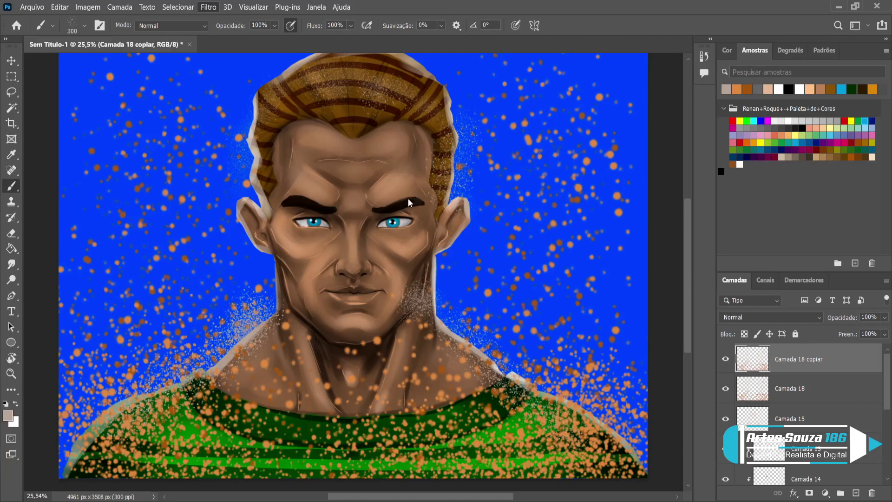
{"action": "key", "text": "h"}
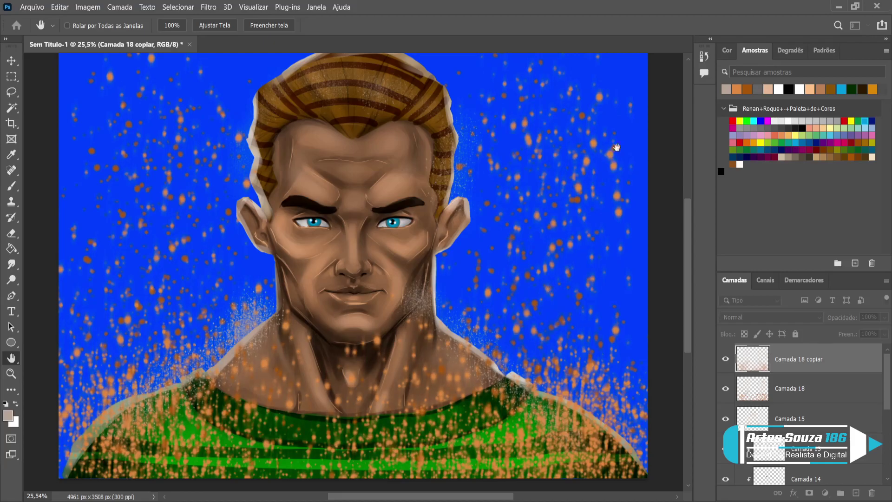
{"action": "key", "text": "b"}
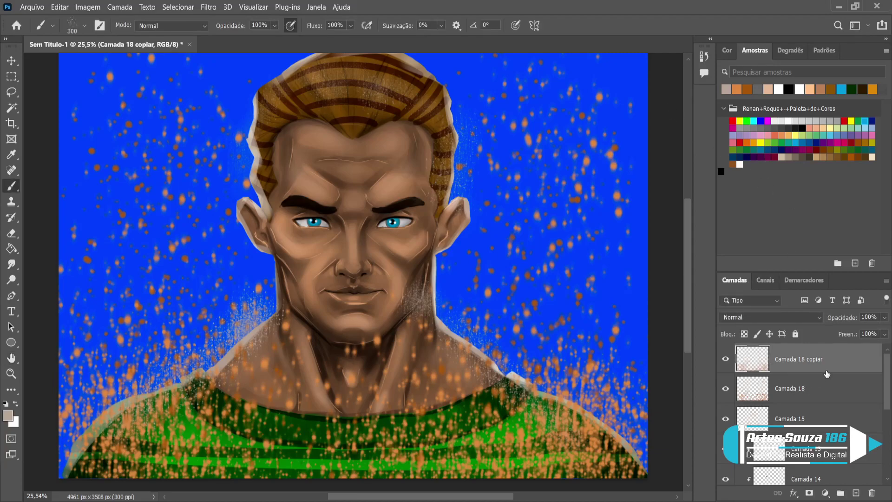
Unlock the blue Plano de Fundo, move it above Agrupar 2 and add an empty layer directly over it
{"action": "scroll", "coordinate": [827, 374], "scroll_direction": "down", "scroll_amount": 2}
{"action": "scroll", "coordinate": [822, 390], "scroll_direction": "down", "scroll_amount": 4}
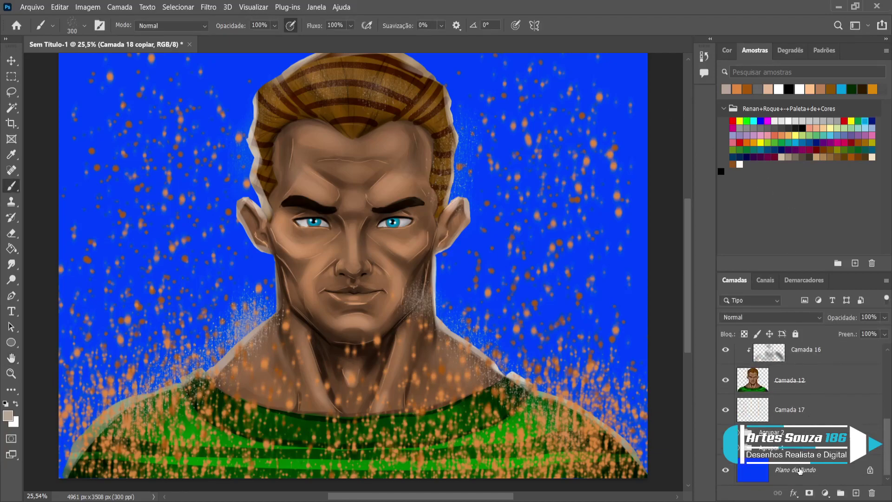
{"action": "left_click", "coordinate": [870, 470]}
{"action": "left_click_drag", "start_coordinate": [826, 474], "coordinate": [826, 421]}
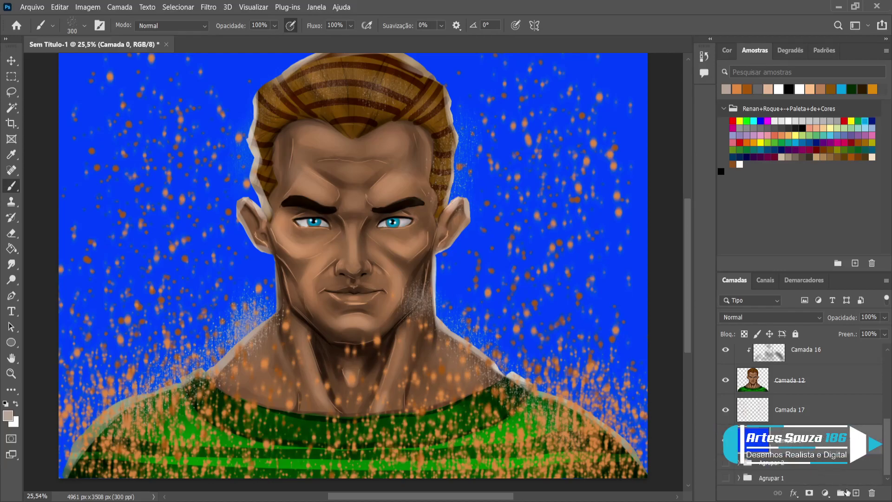
{"action": "left_click", "coordinate": [848, 492]}
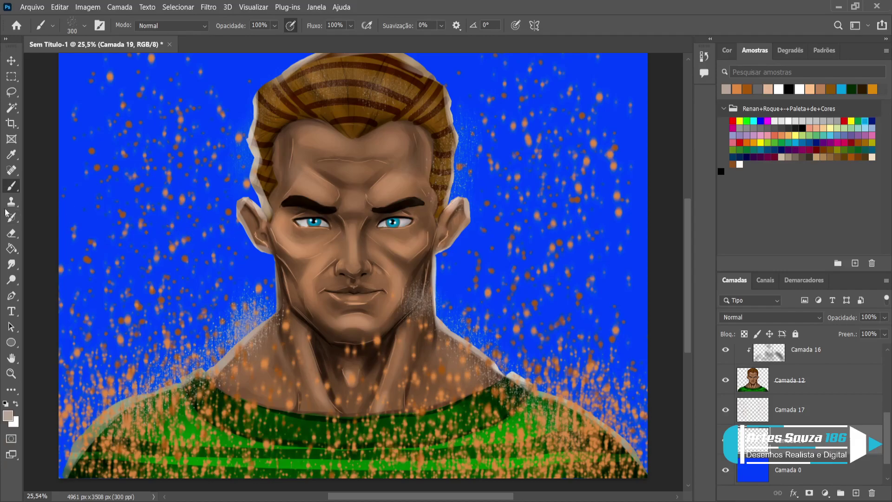
Duplicate the background splatter layer Camada 17 and make the empty layer above the blue background active
{"action": "left_click", "coordinate": [796, 419]}
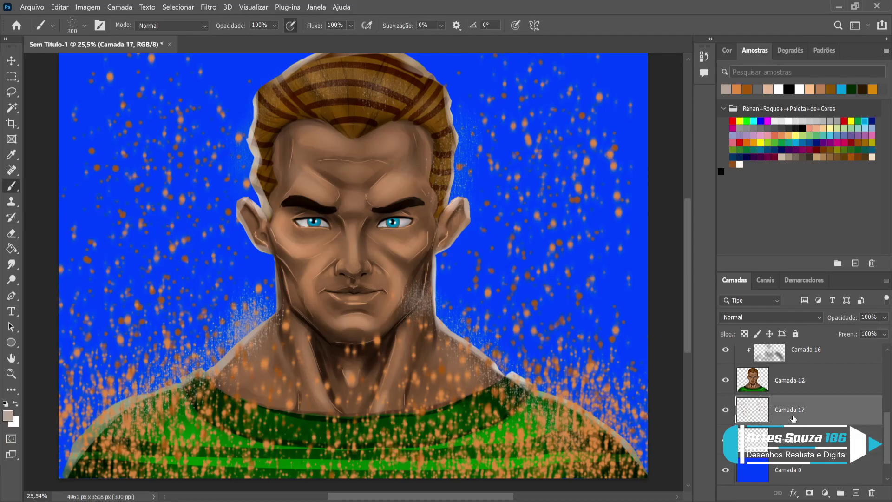
{"action": "key", "text": "ctrl+j"}
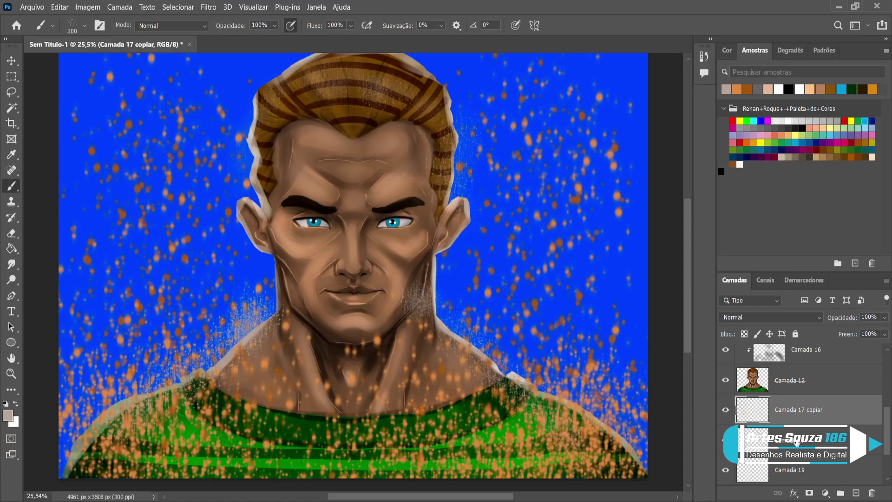
{"action": "scroll", "coordinate": [796, 442], "scroll_direction": "down", "scroll_amount": 1}
{"action": "left_click", "coordinate": [766, 444]}
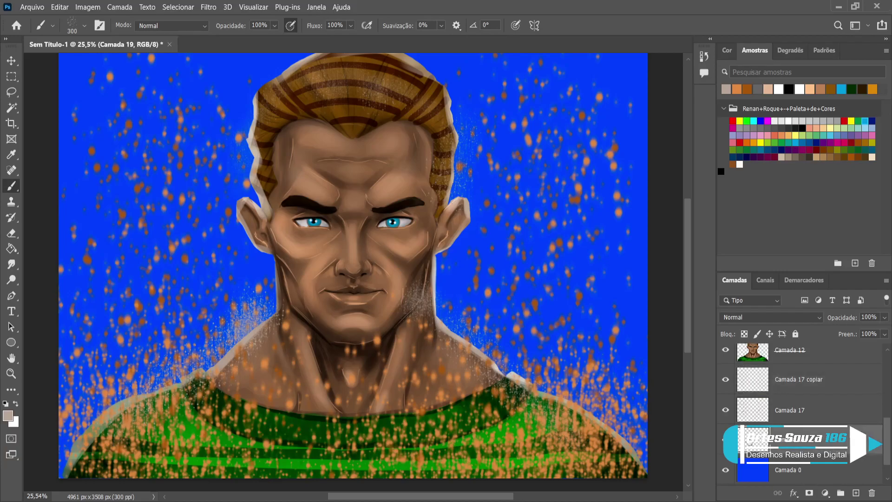